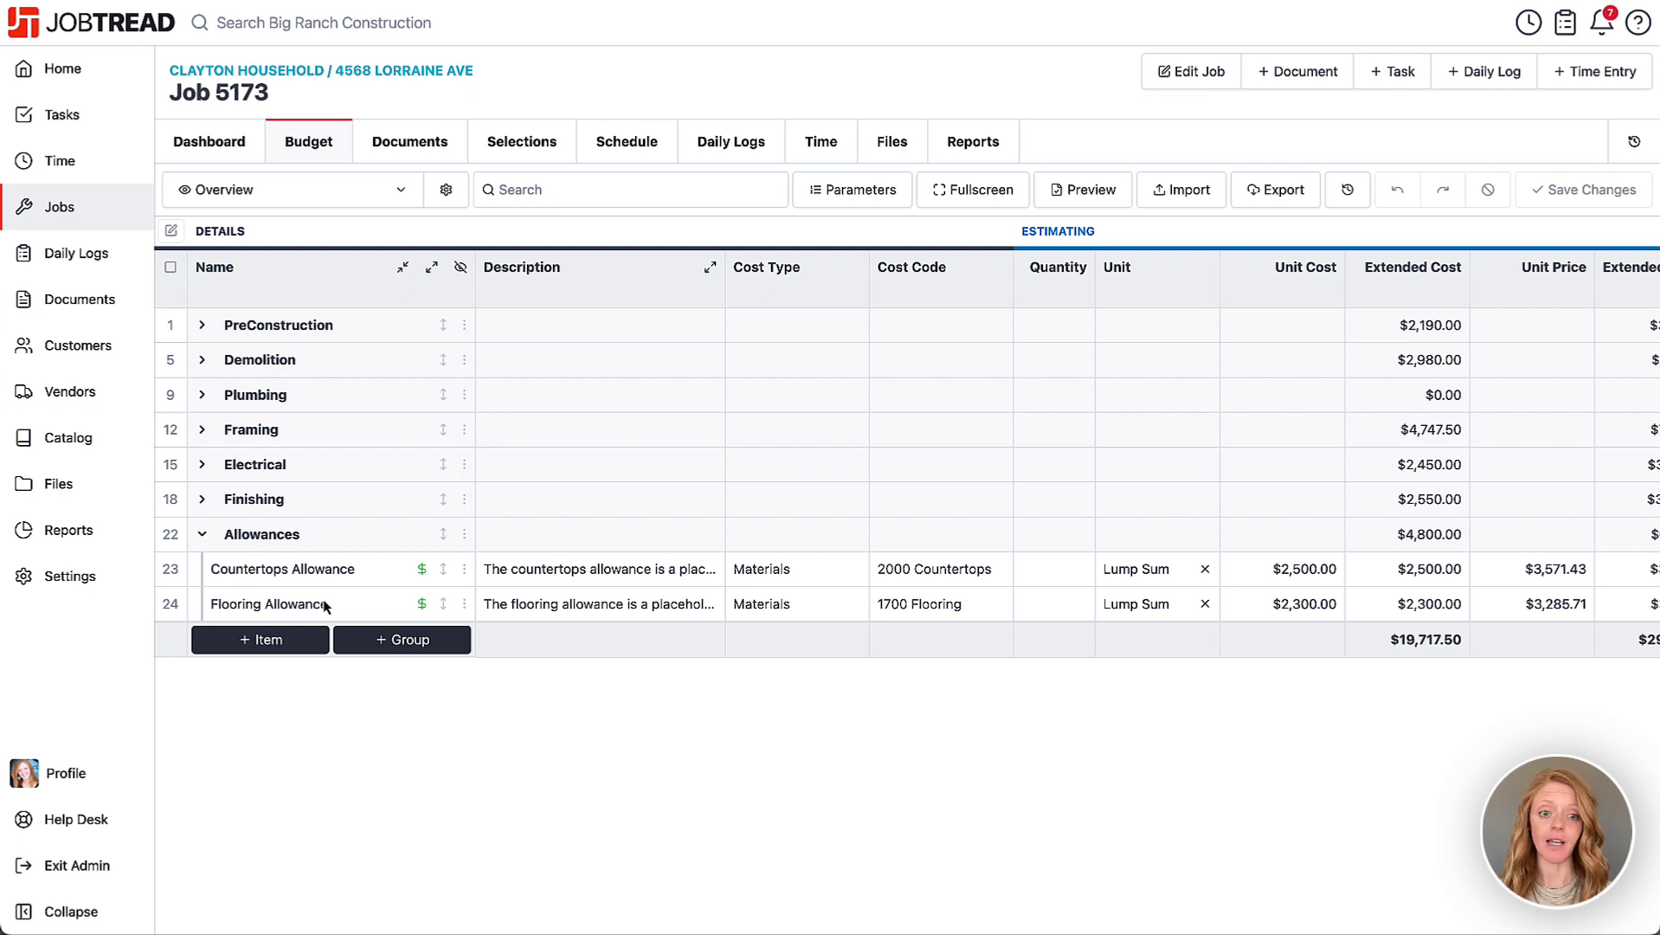
# Add a new cost item named 'Appliance Allowance' to the Allowances group
pyautogui.click(465, 536)
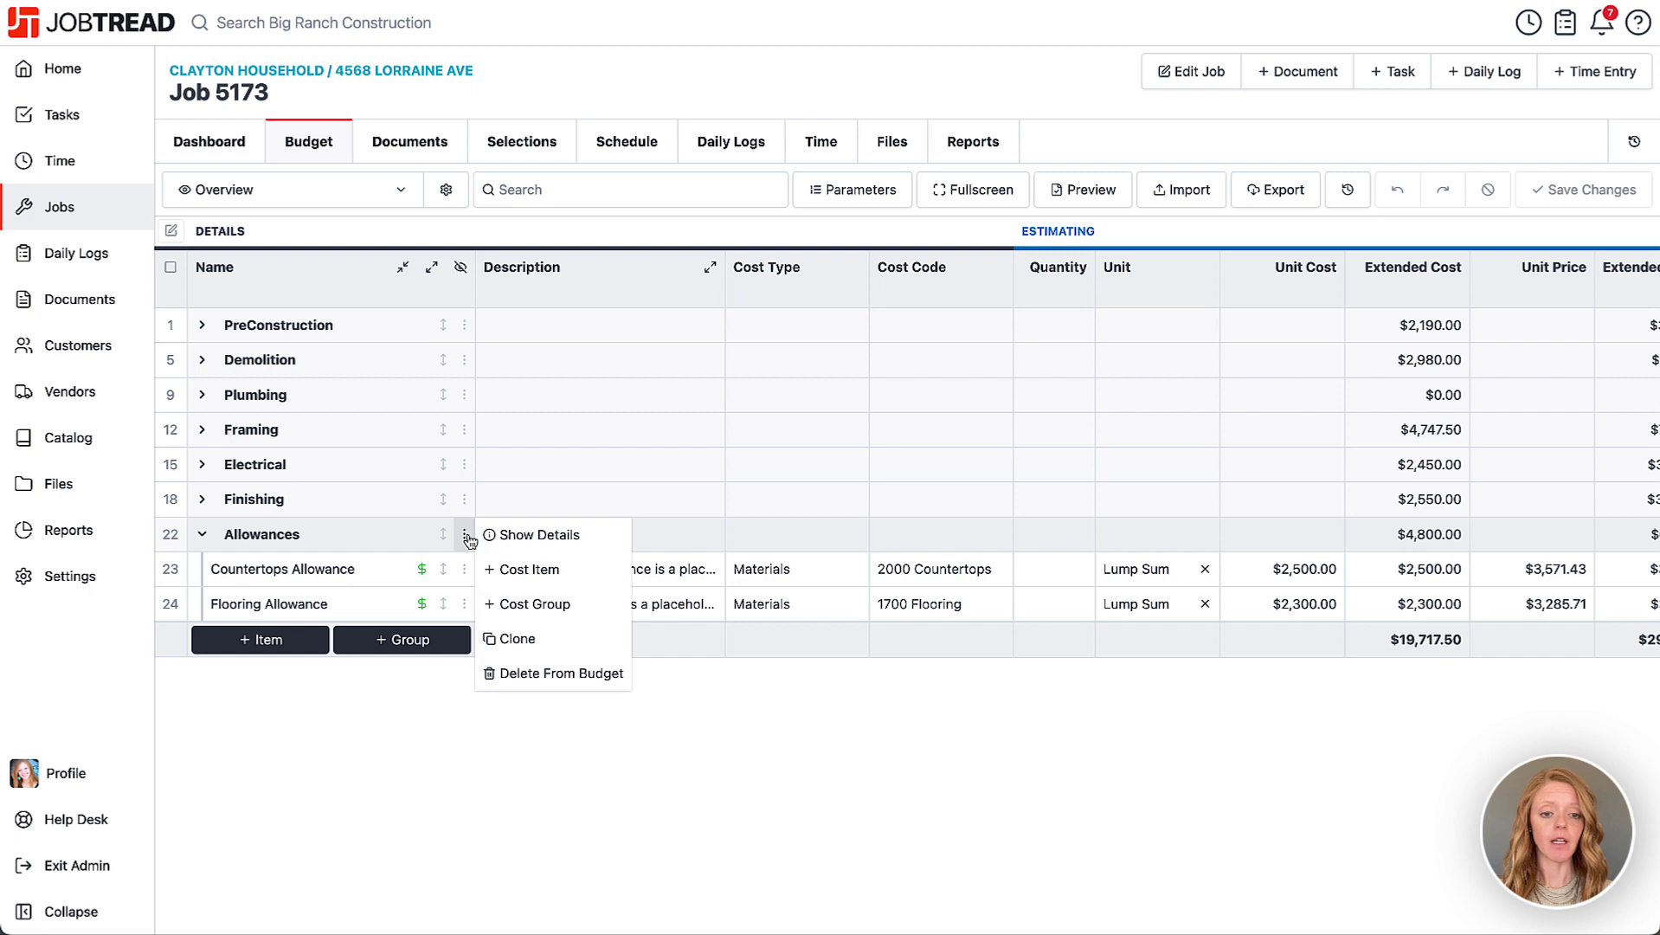
pyautogui.click(518, 573)
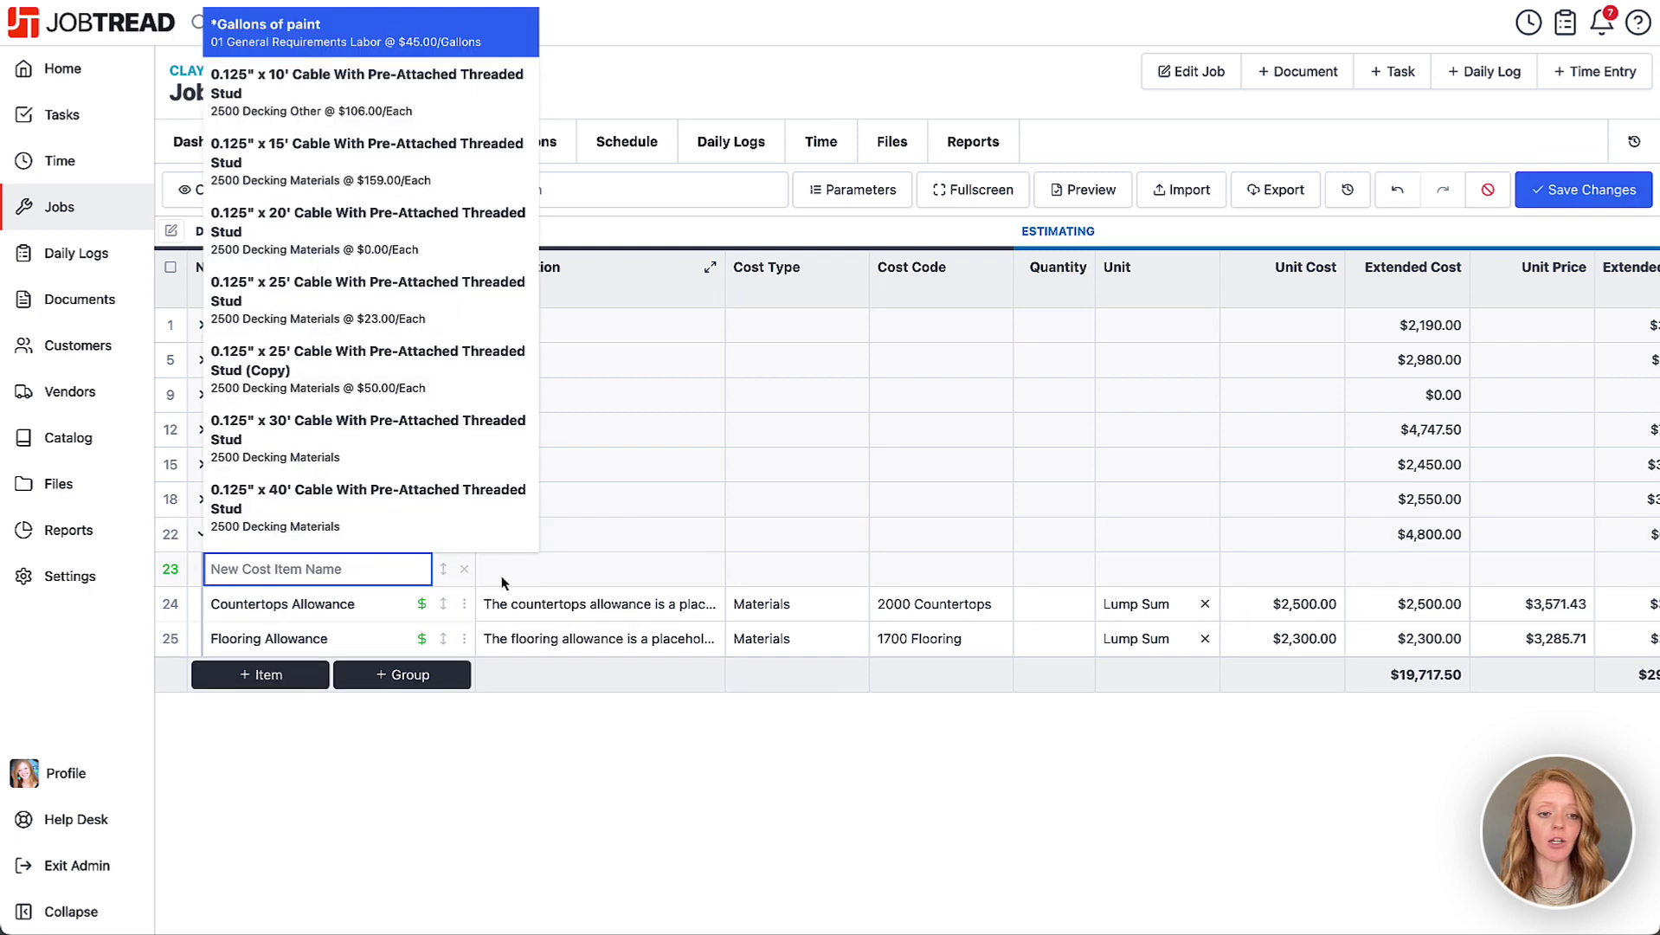
pyautogui.write('Ap')
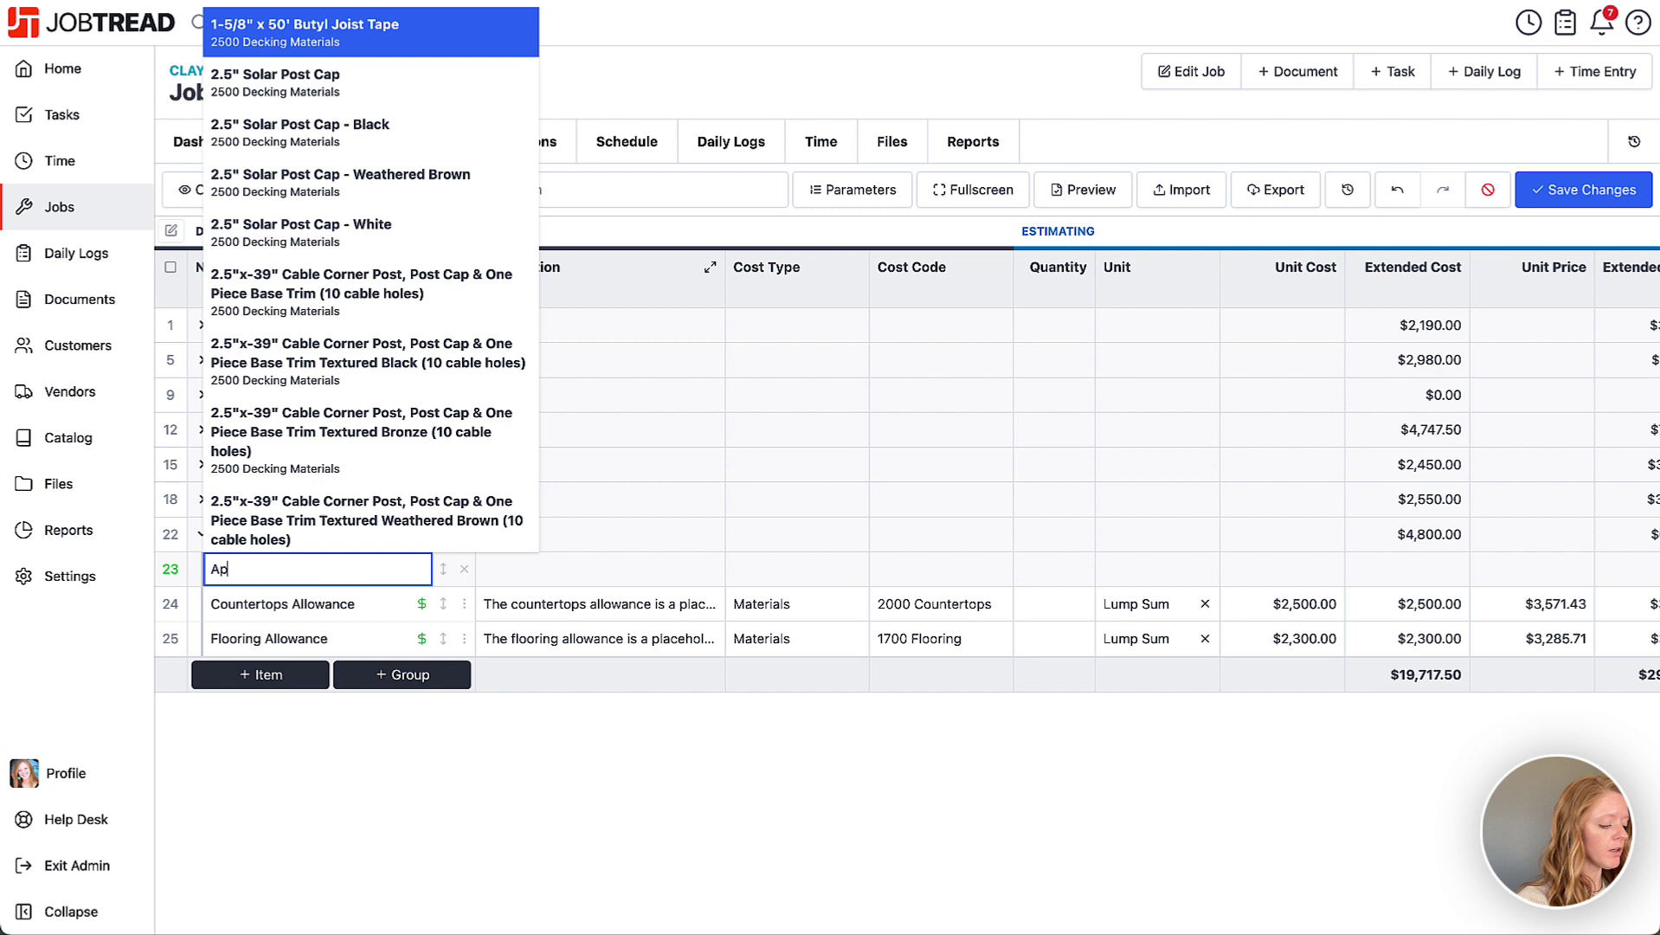
pyautogui.write('pliance Allowance')
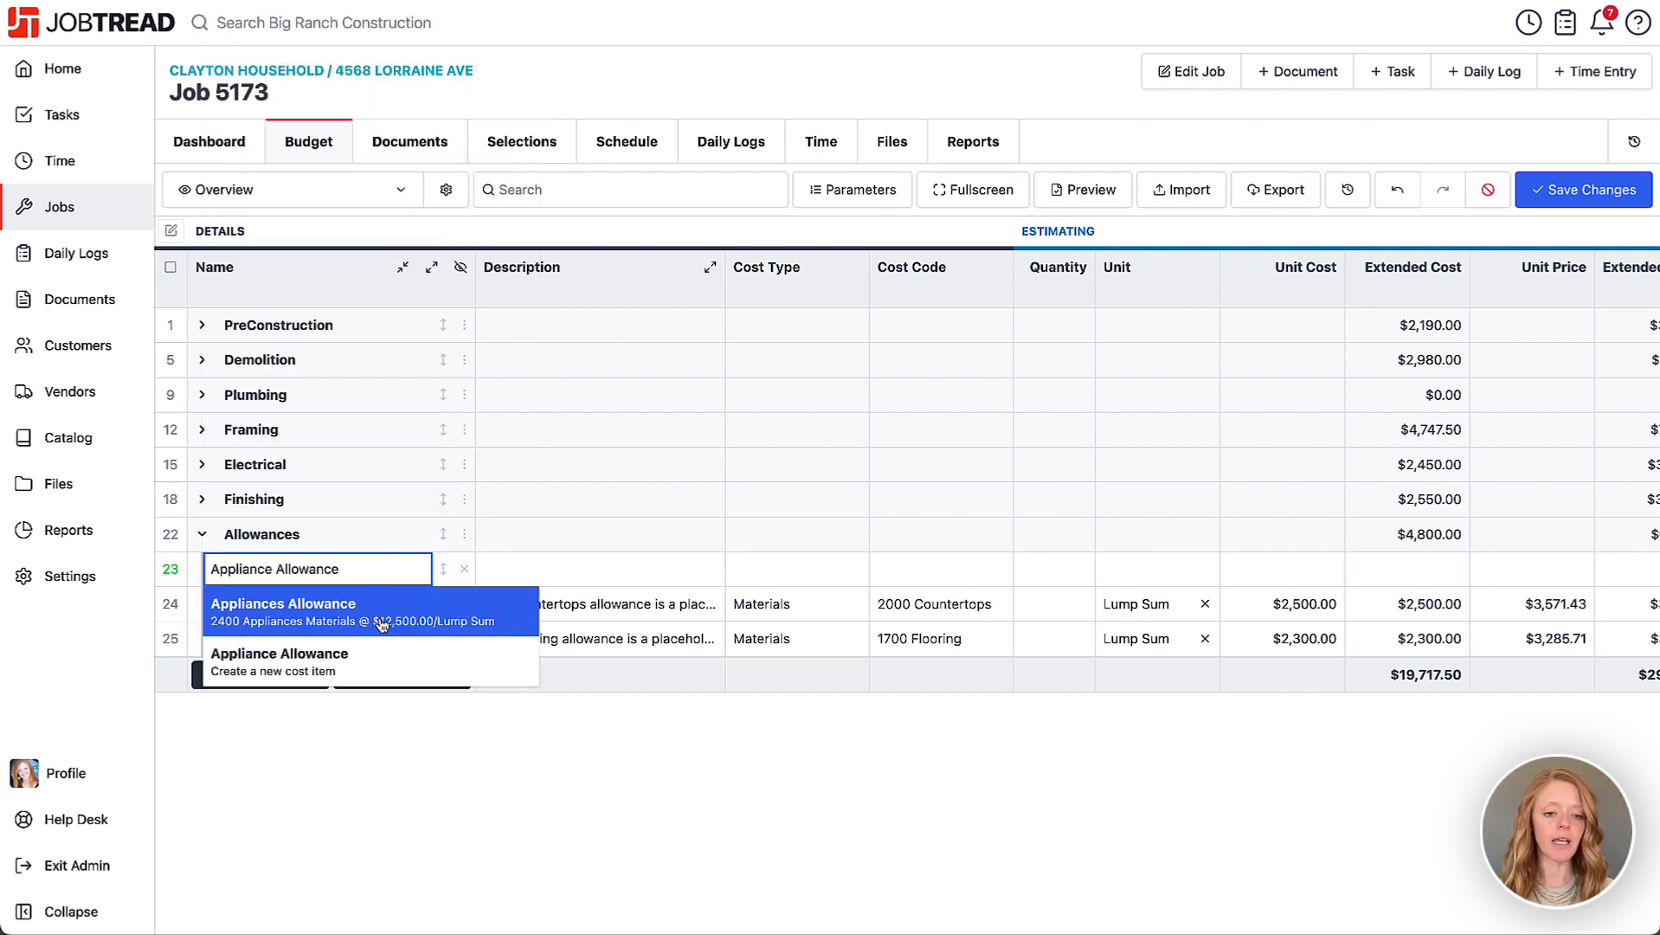
pyautogui.click(318, 667)
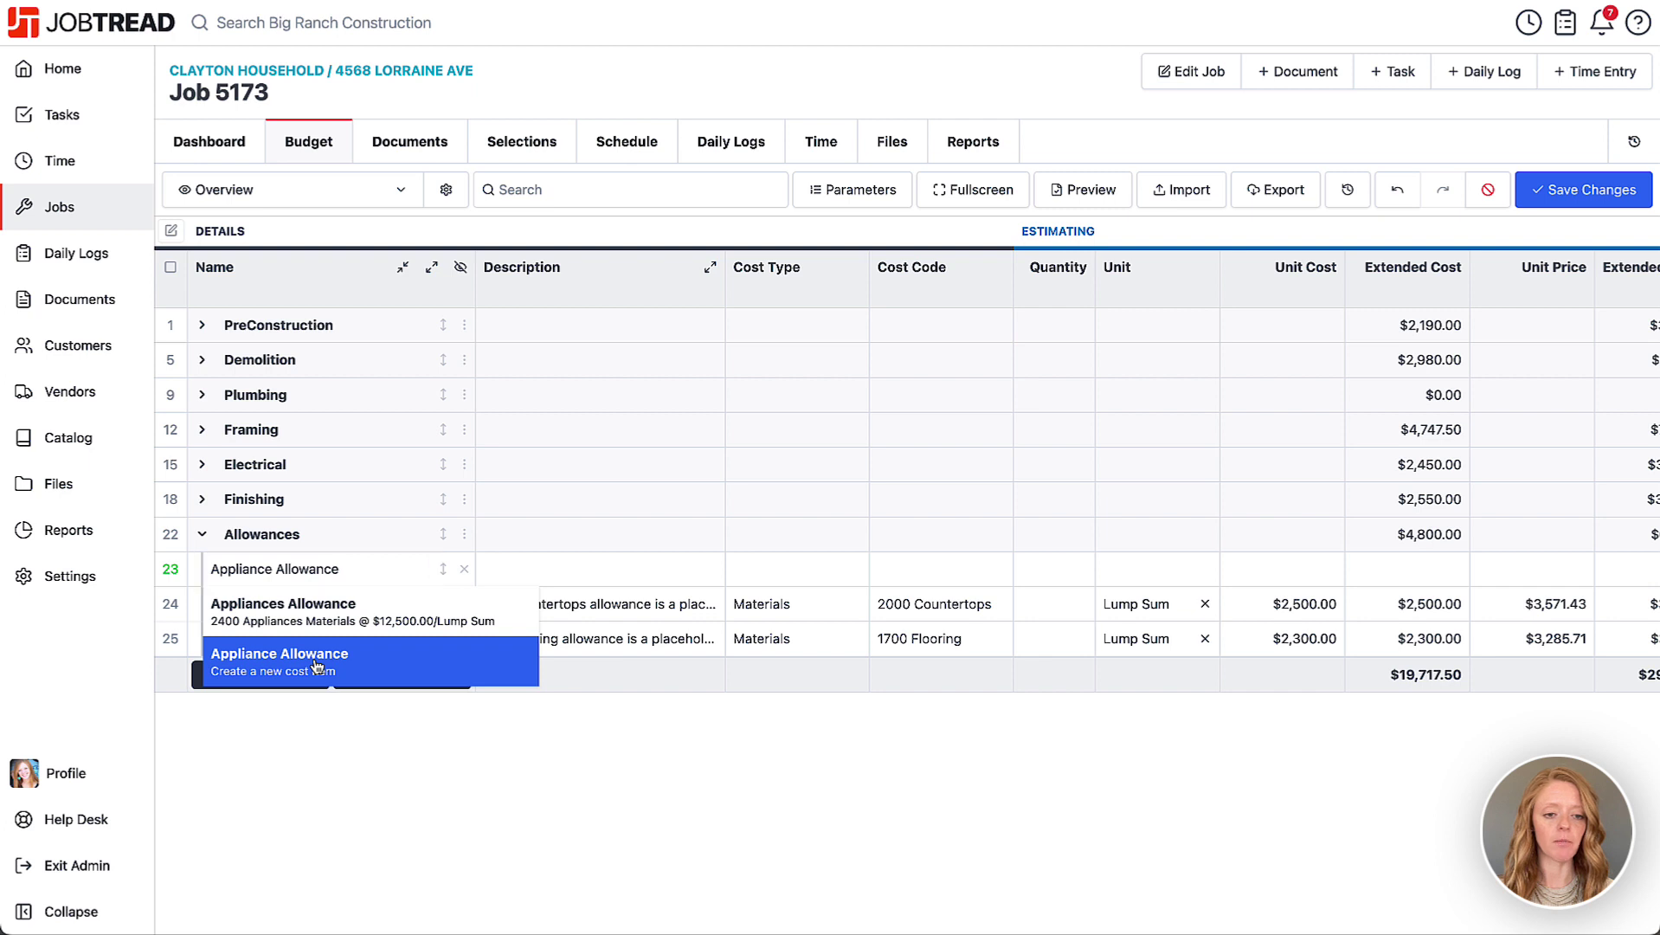
pyautogui.click(630, 581)
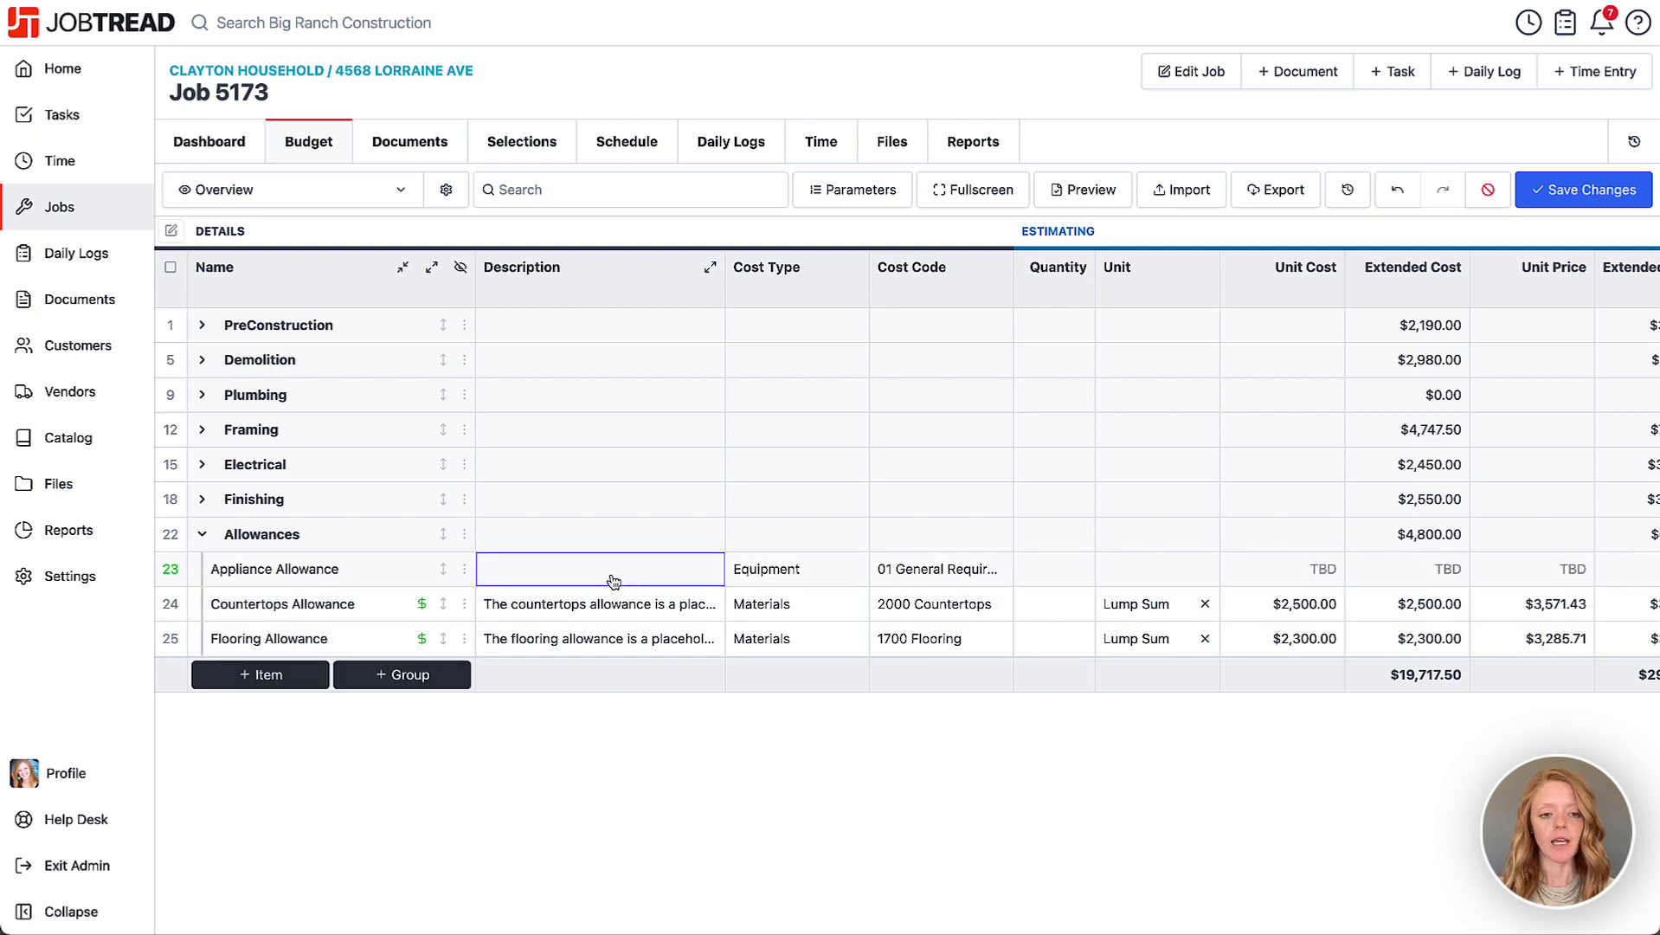
# Set its cost type to Materials and cost code to 2400 Appliances
pyautogui.click(754, 585)
pyautogui.click(776, 669)
pyautogui.click(937, 571)
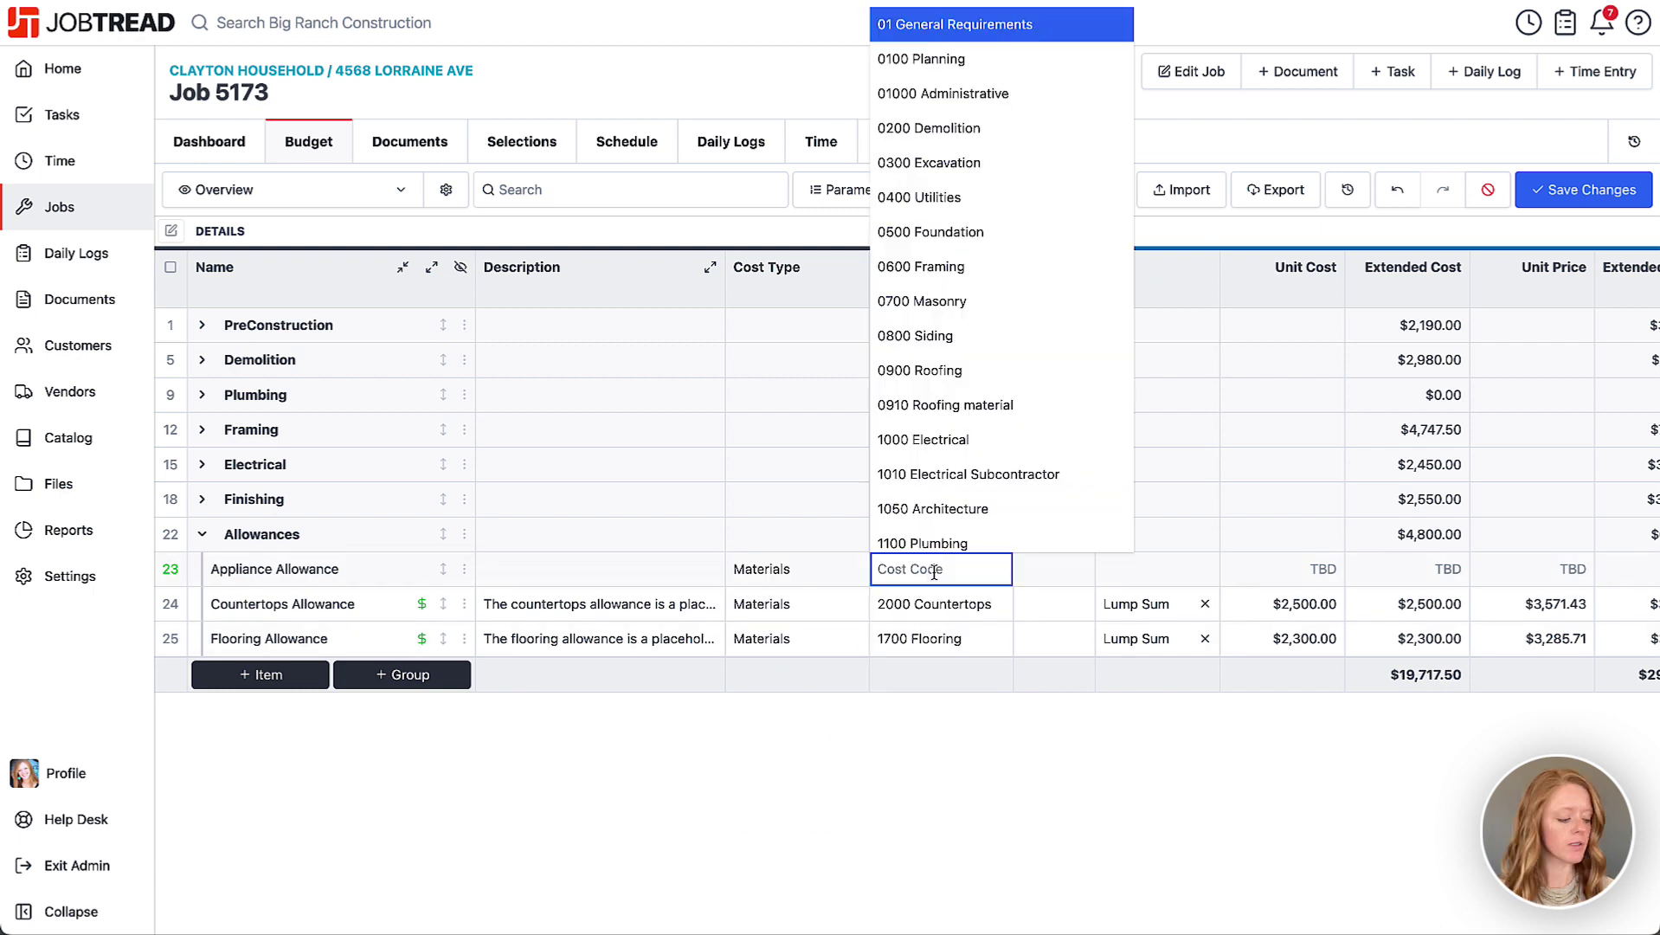
pyautogui.write('app')
pyautogui.click(919, 606)
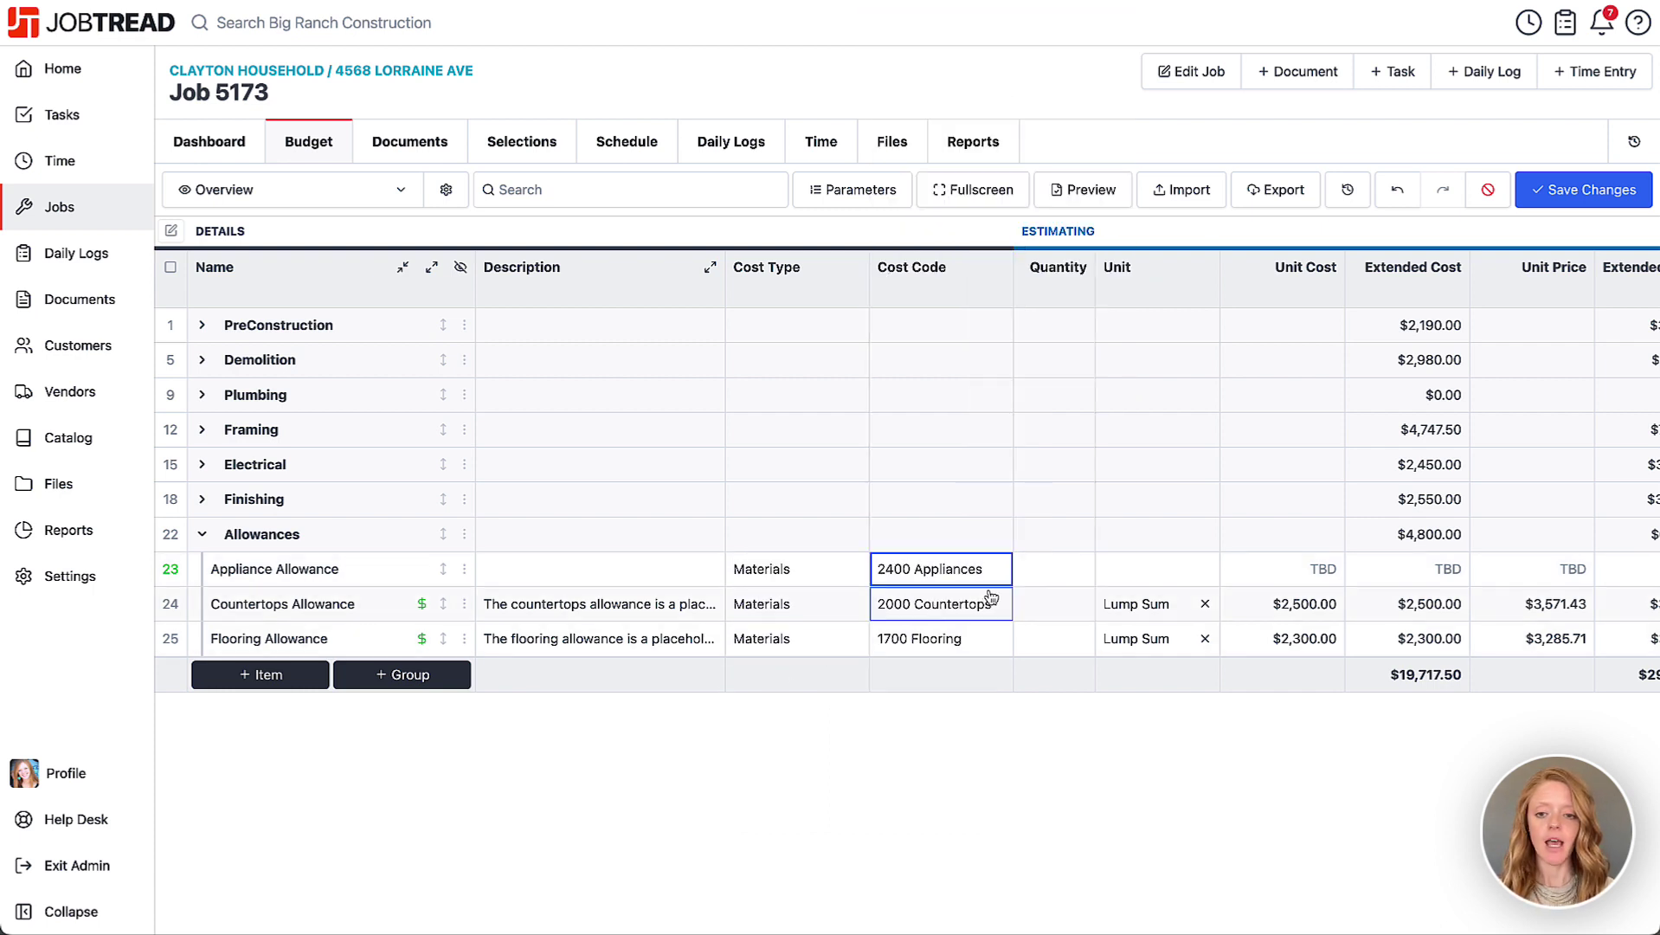
# Give it quantity 1, unit Lump Sum and unit cost $9,000.00
pyautogui.click(1049, 571)
pyautogui.write('1')
pyautogui.press('Tab')
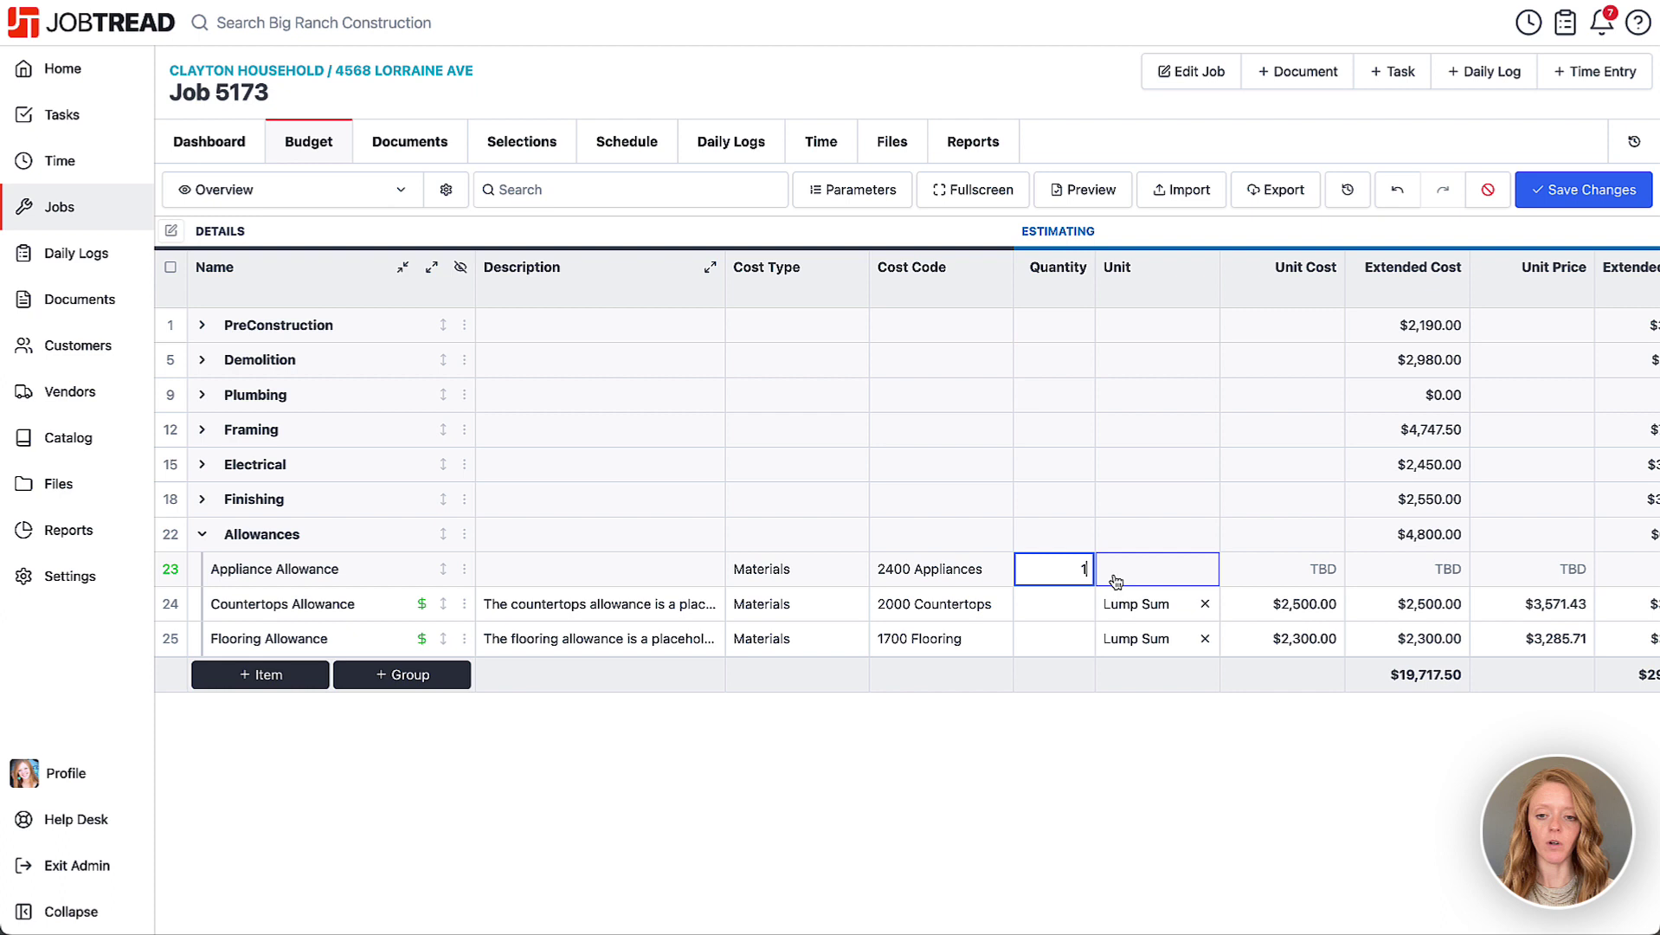
pyautogui.click(1111, 574)
pyautogui.click(1134, 252)
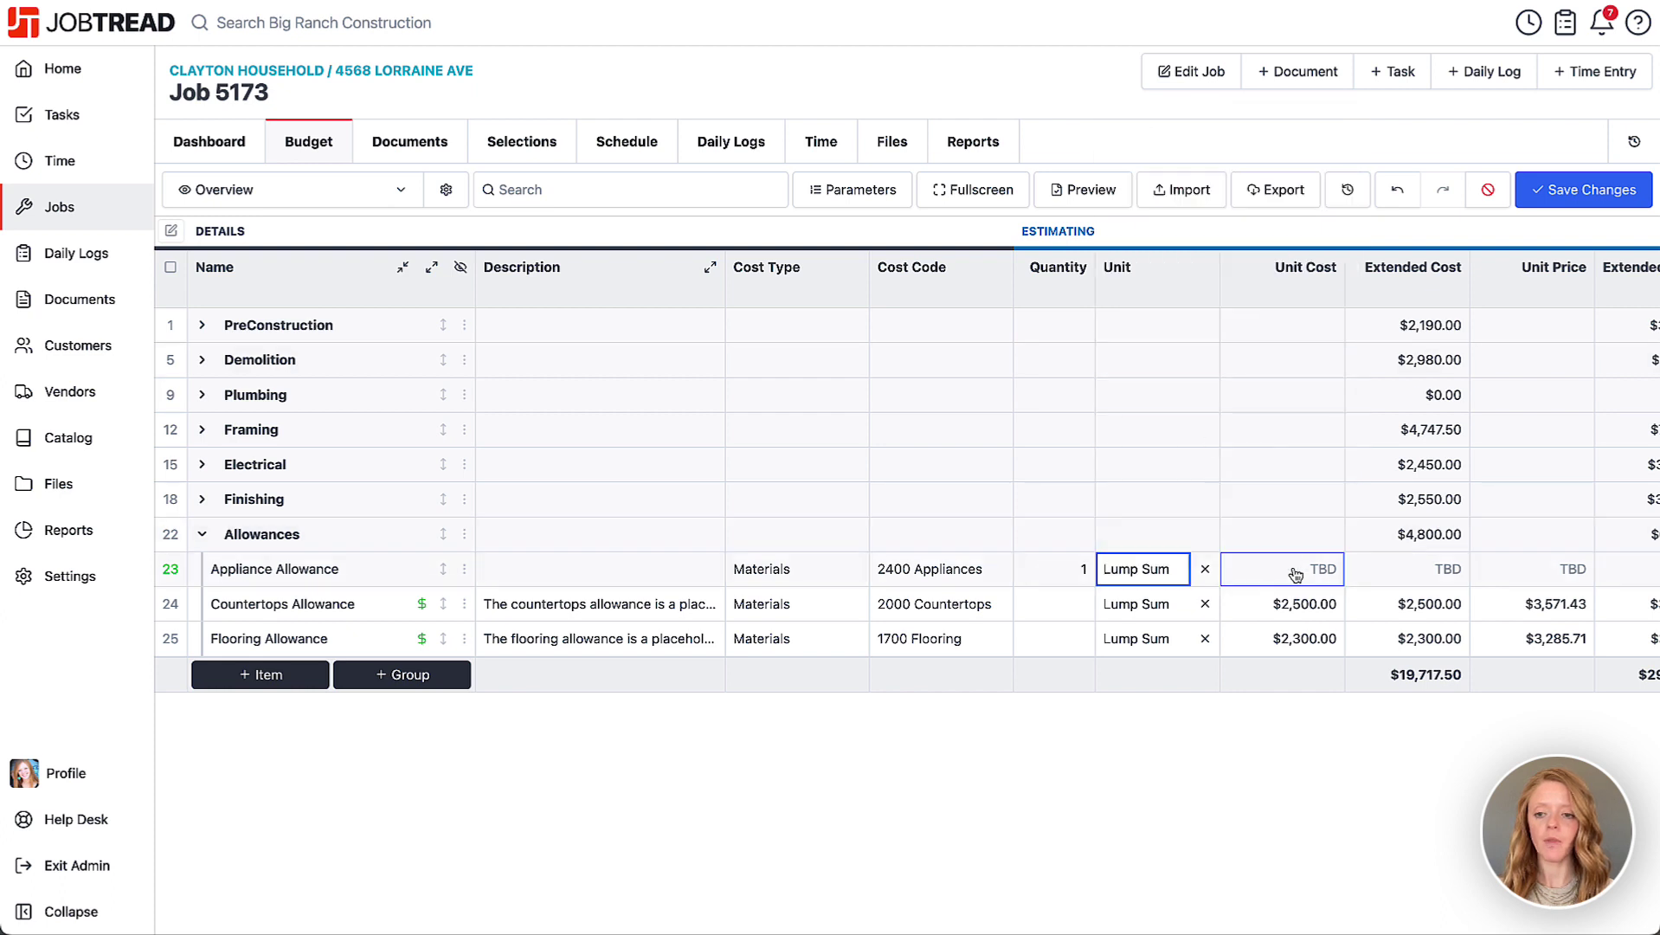
pyautogui.click(1292, 567)
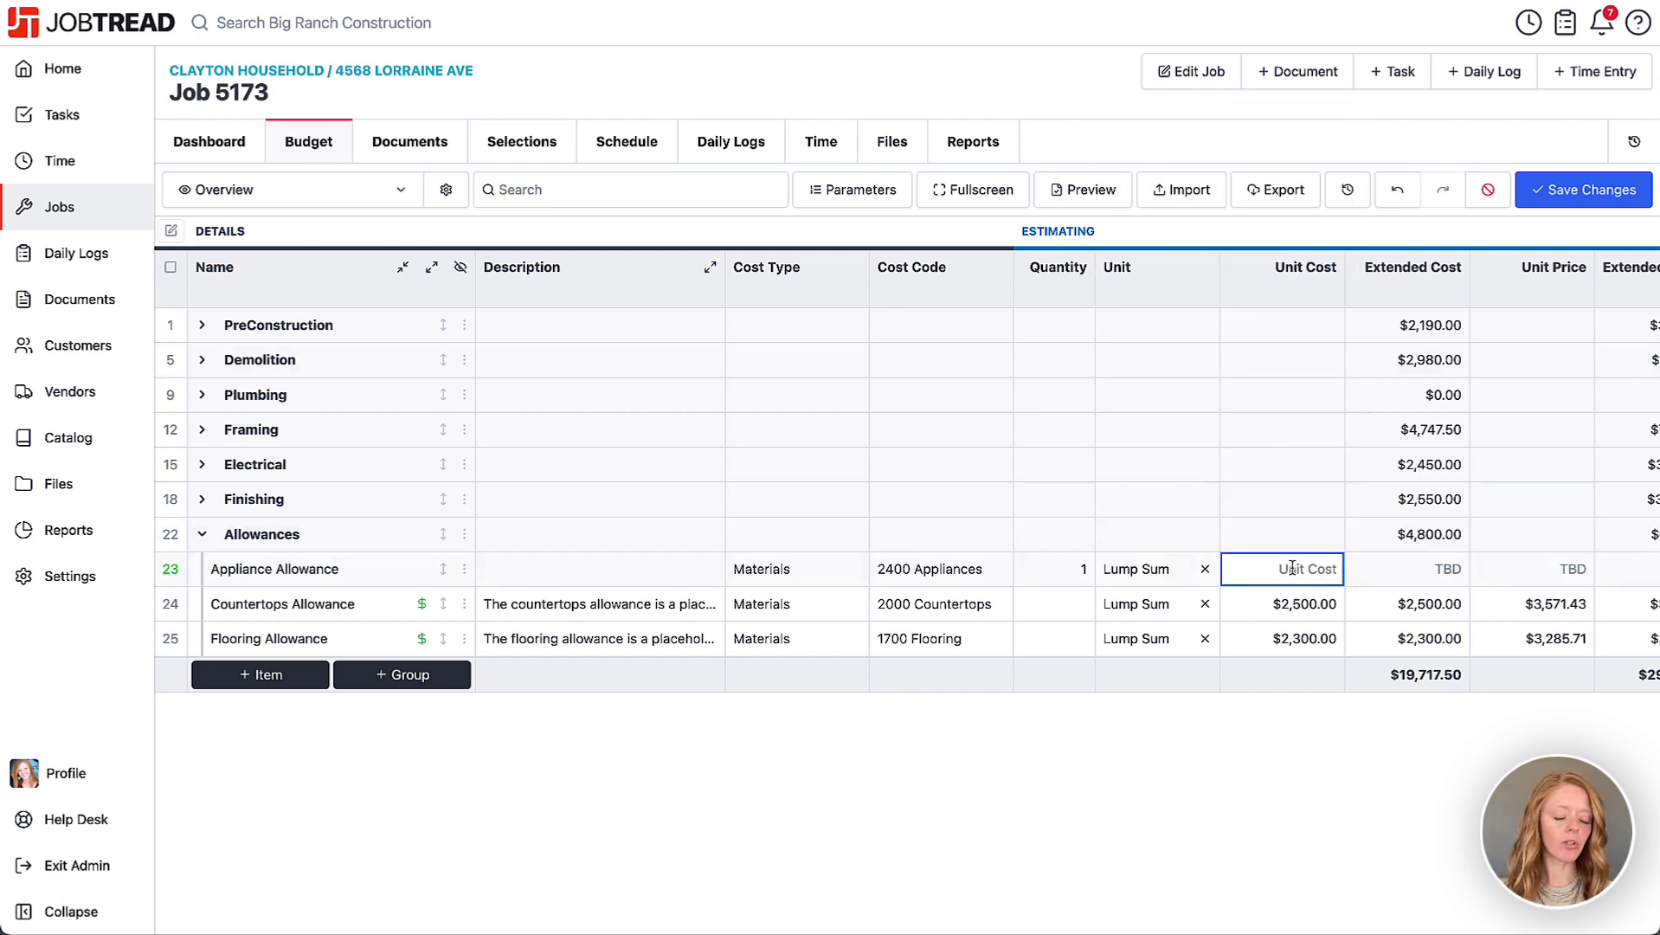
pyautogui.write('9000')
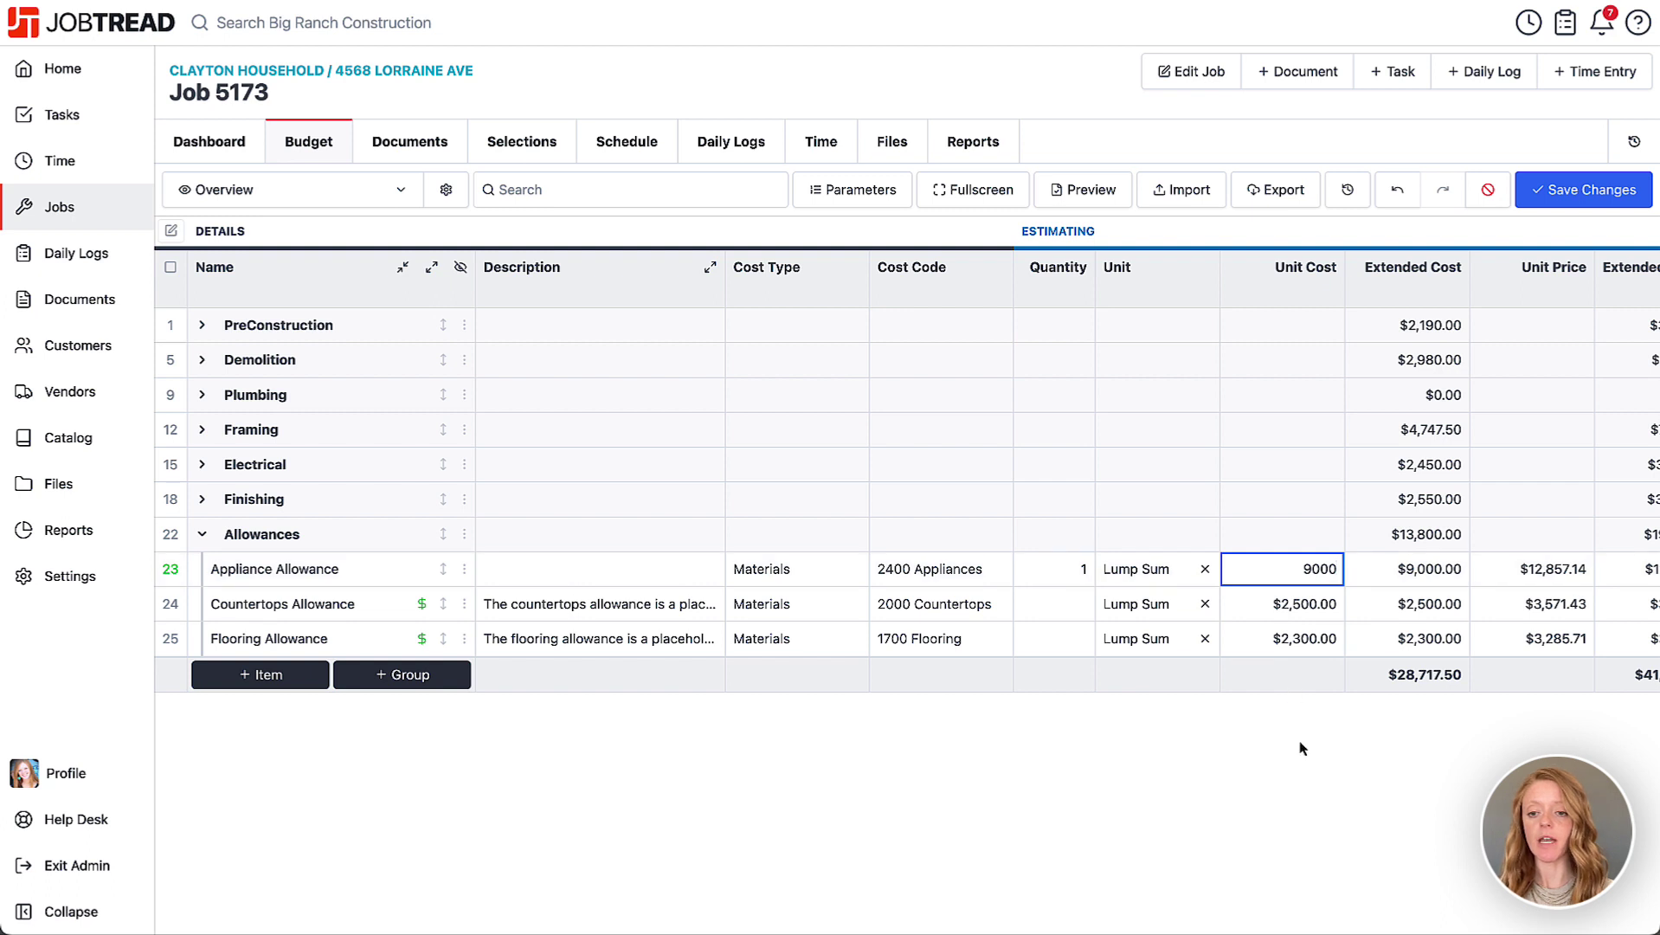
pyautogui.click(1303, 748)
pyautogui.click(1058, 611)
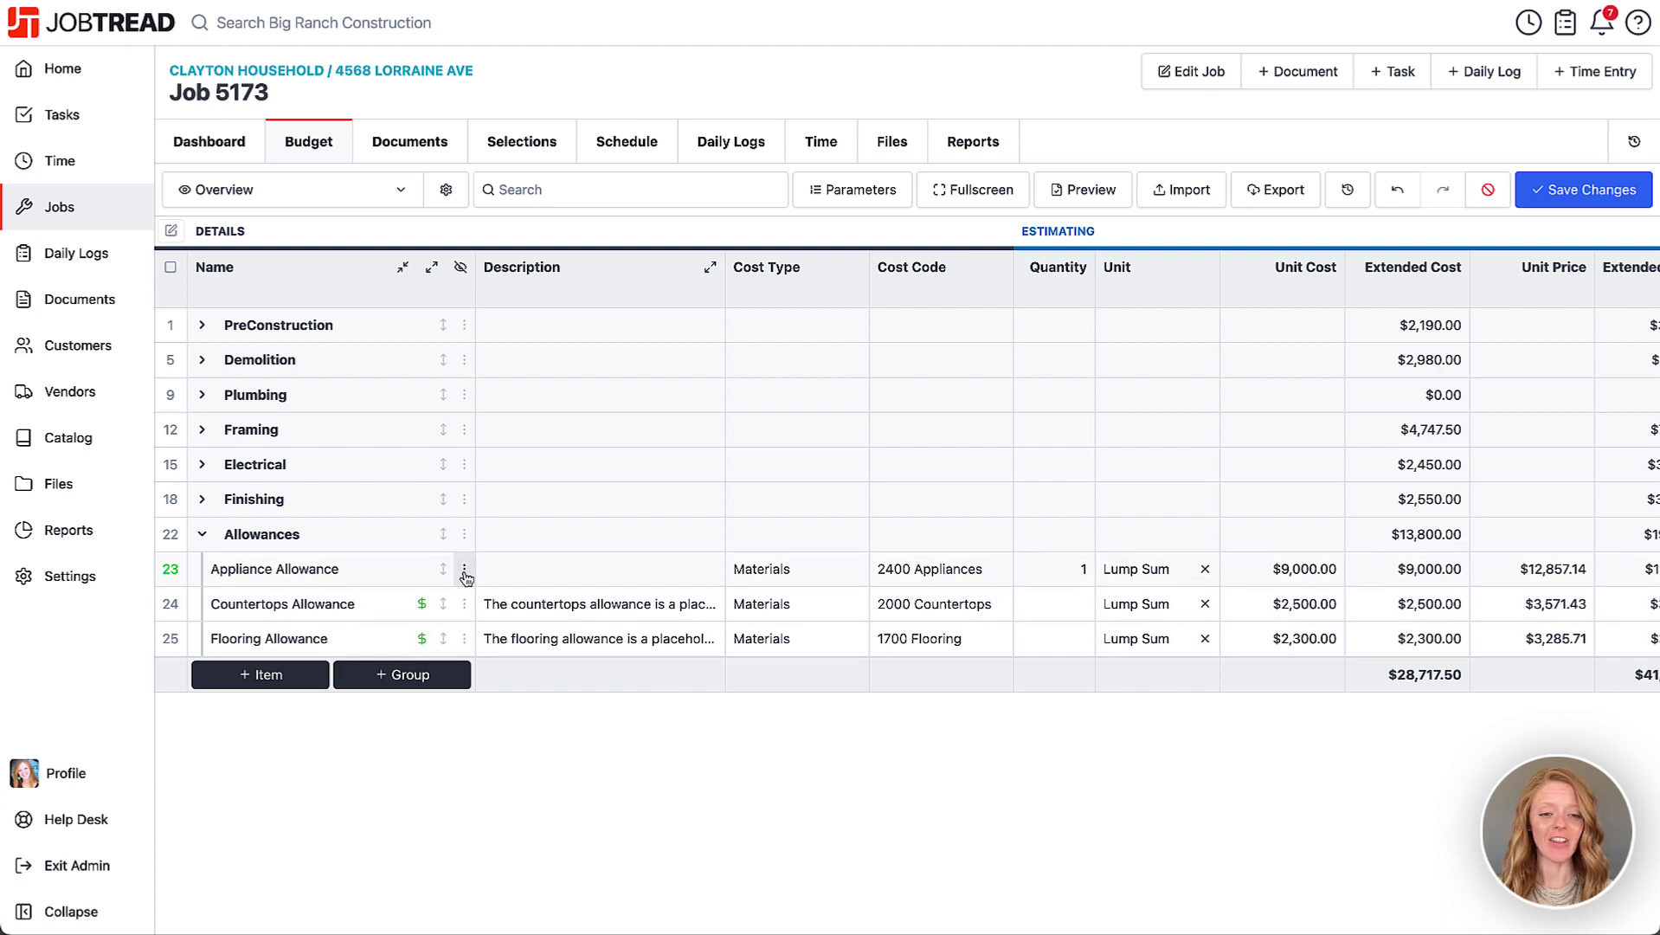
# In Appliance Allowance's details, turn on Allowance Item, Show Cost and Collect Fee on Overage
pyautogui.click(464, 572)
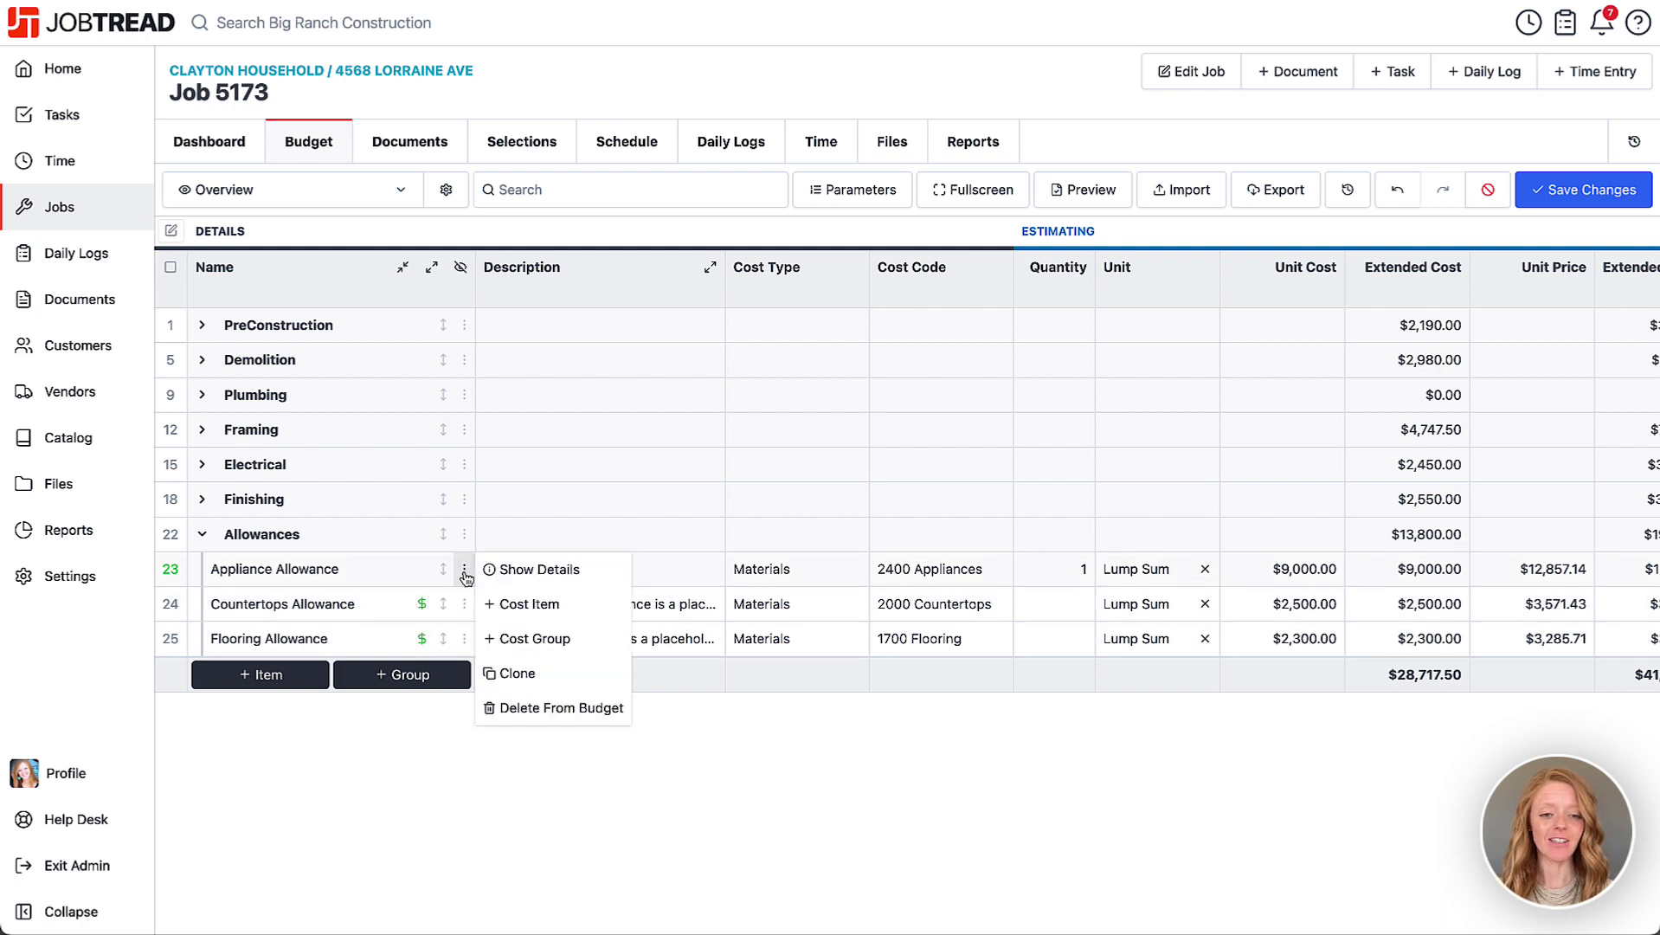
pyautogui.click(549, 585)
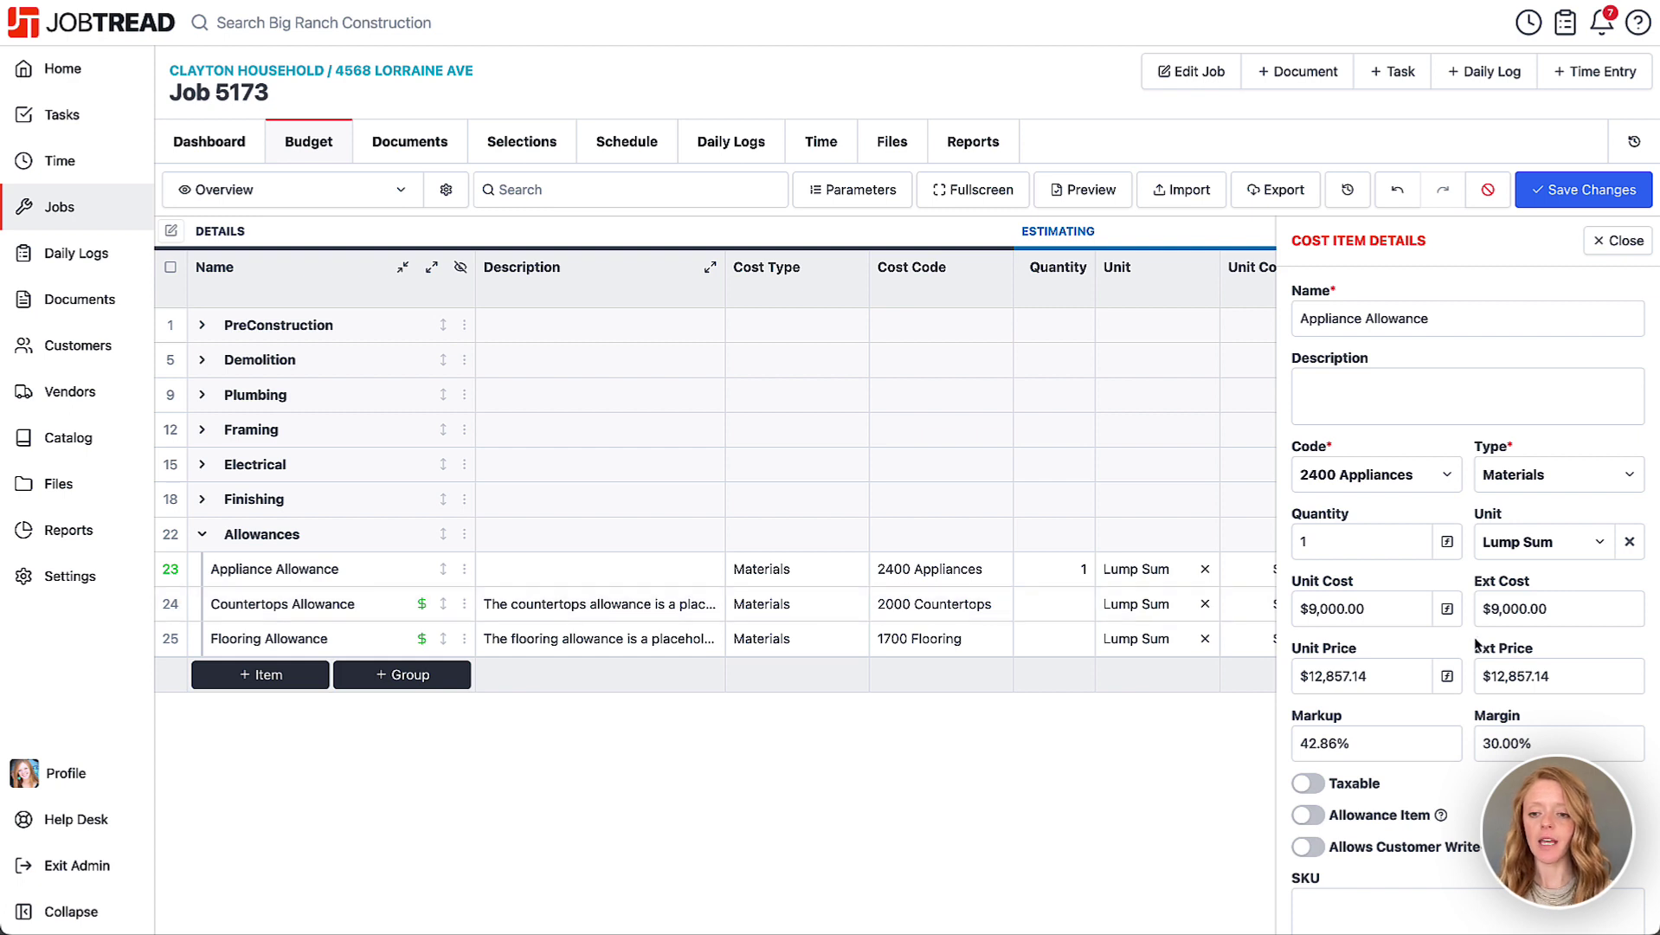
pyautogui.scroll(-2, 1428, 710)
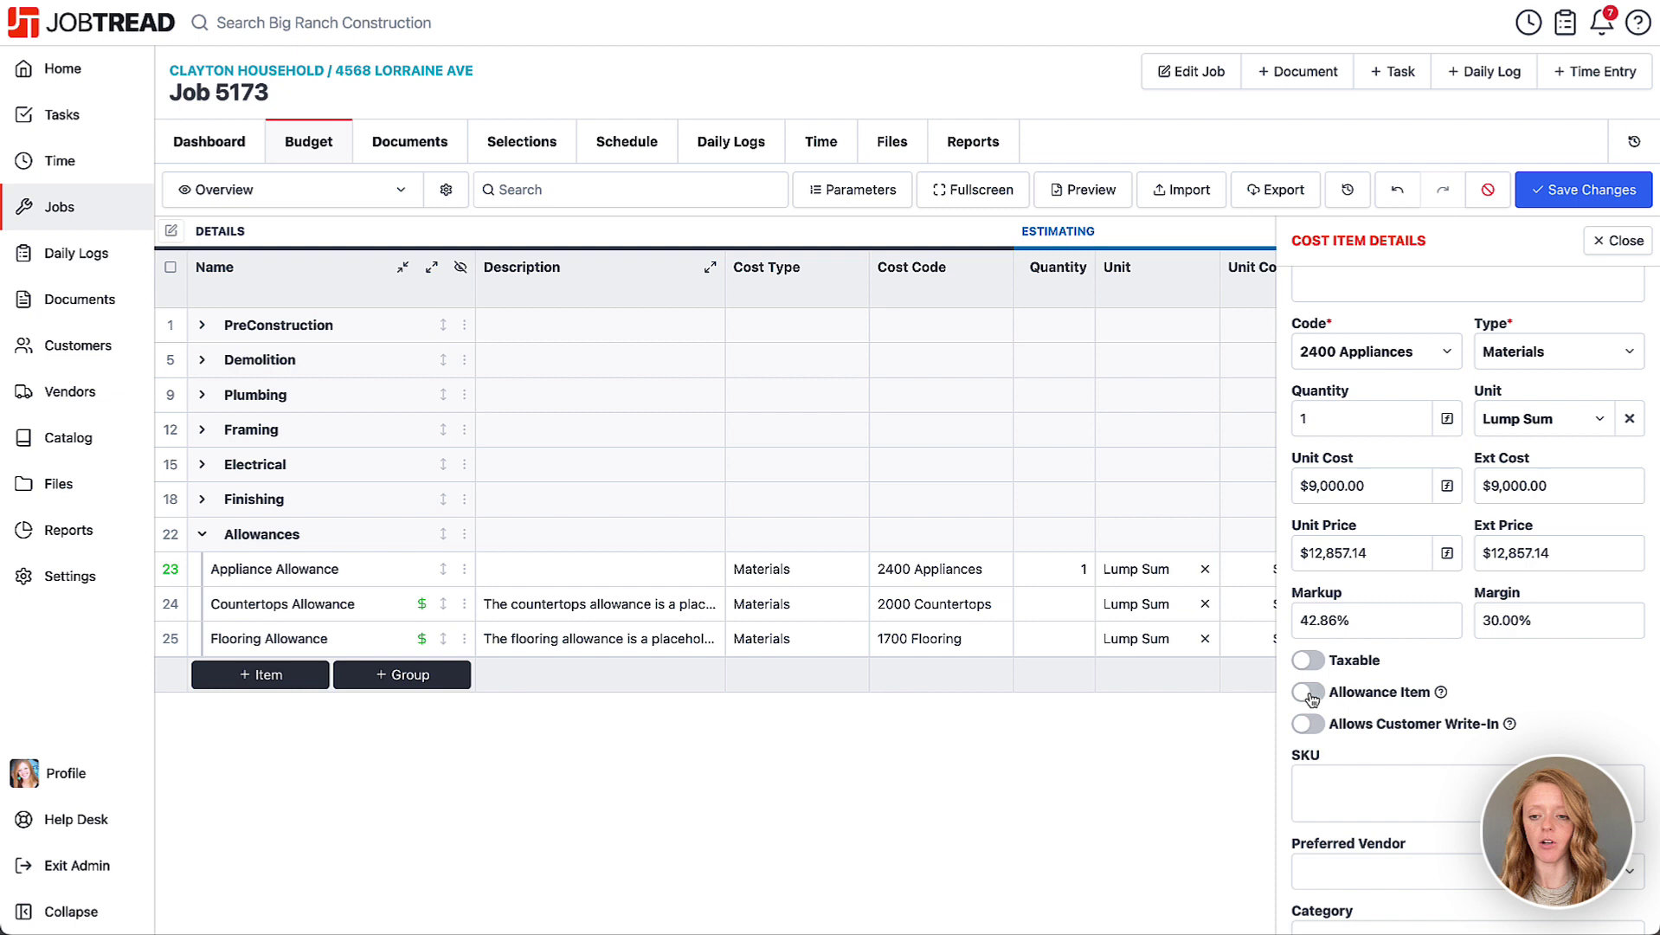
pyautogui.click(1307, 692)
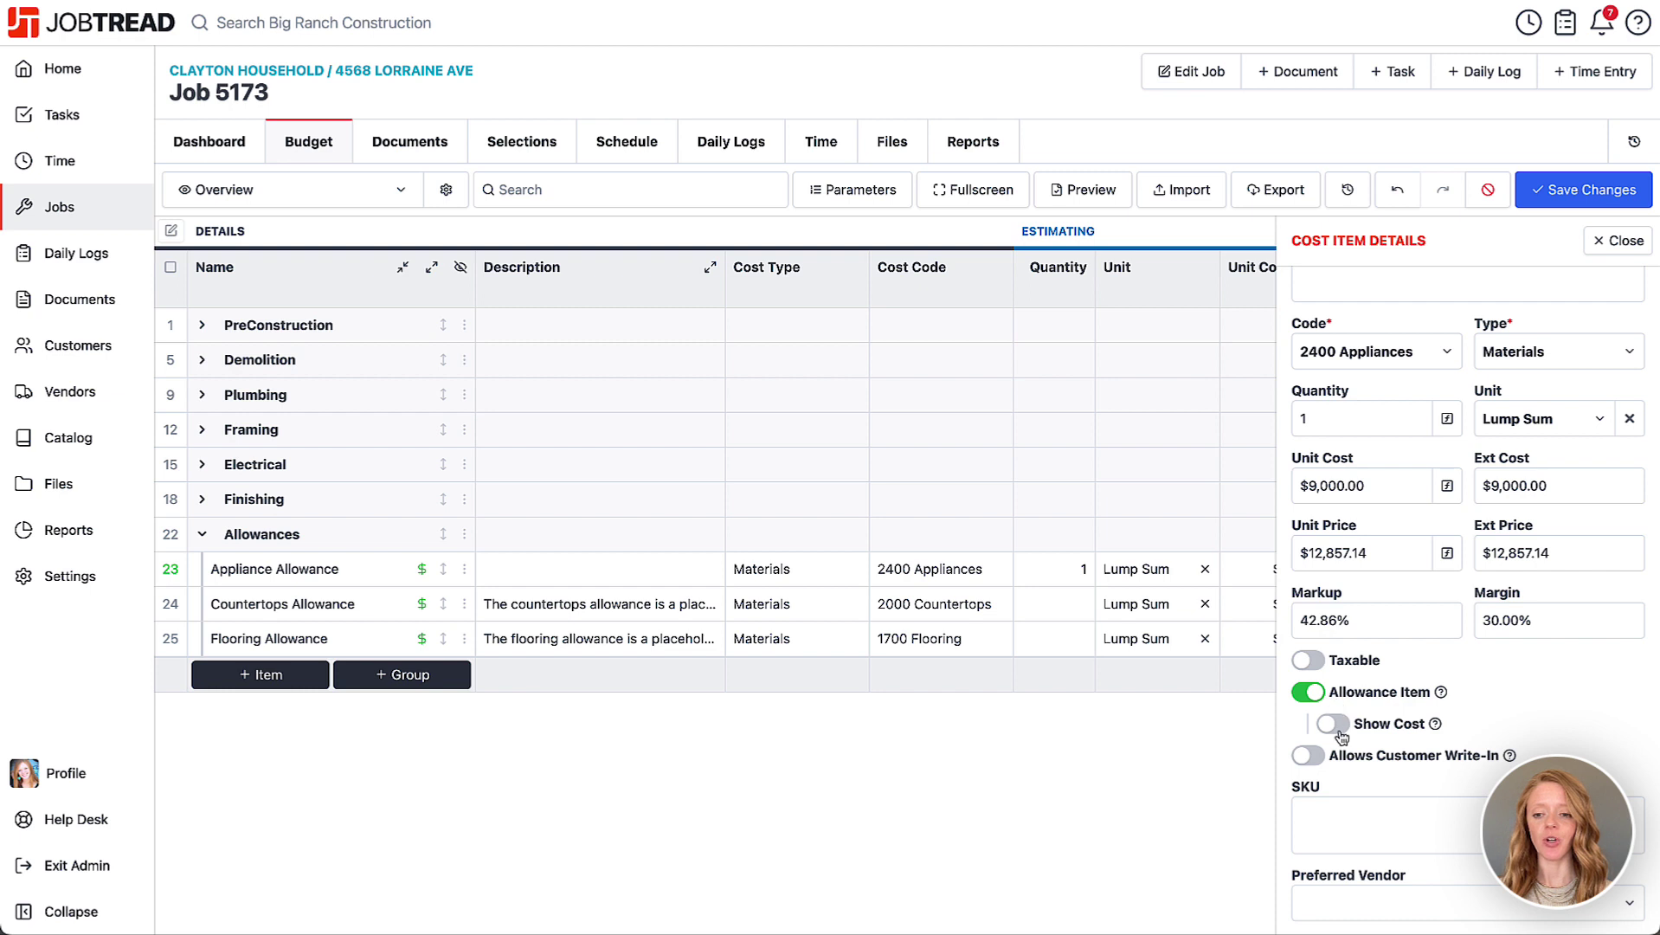
pyautogui.click(1335, 724)
pyautogui.click(1361, 752)
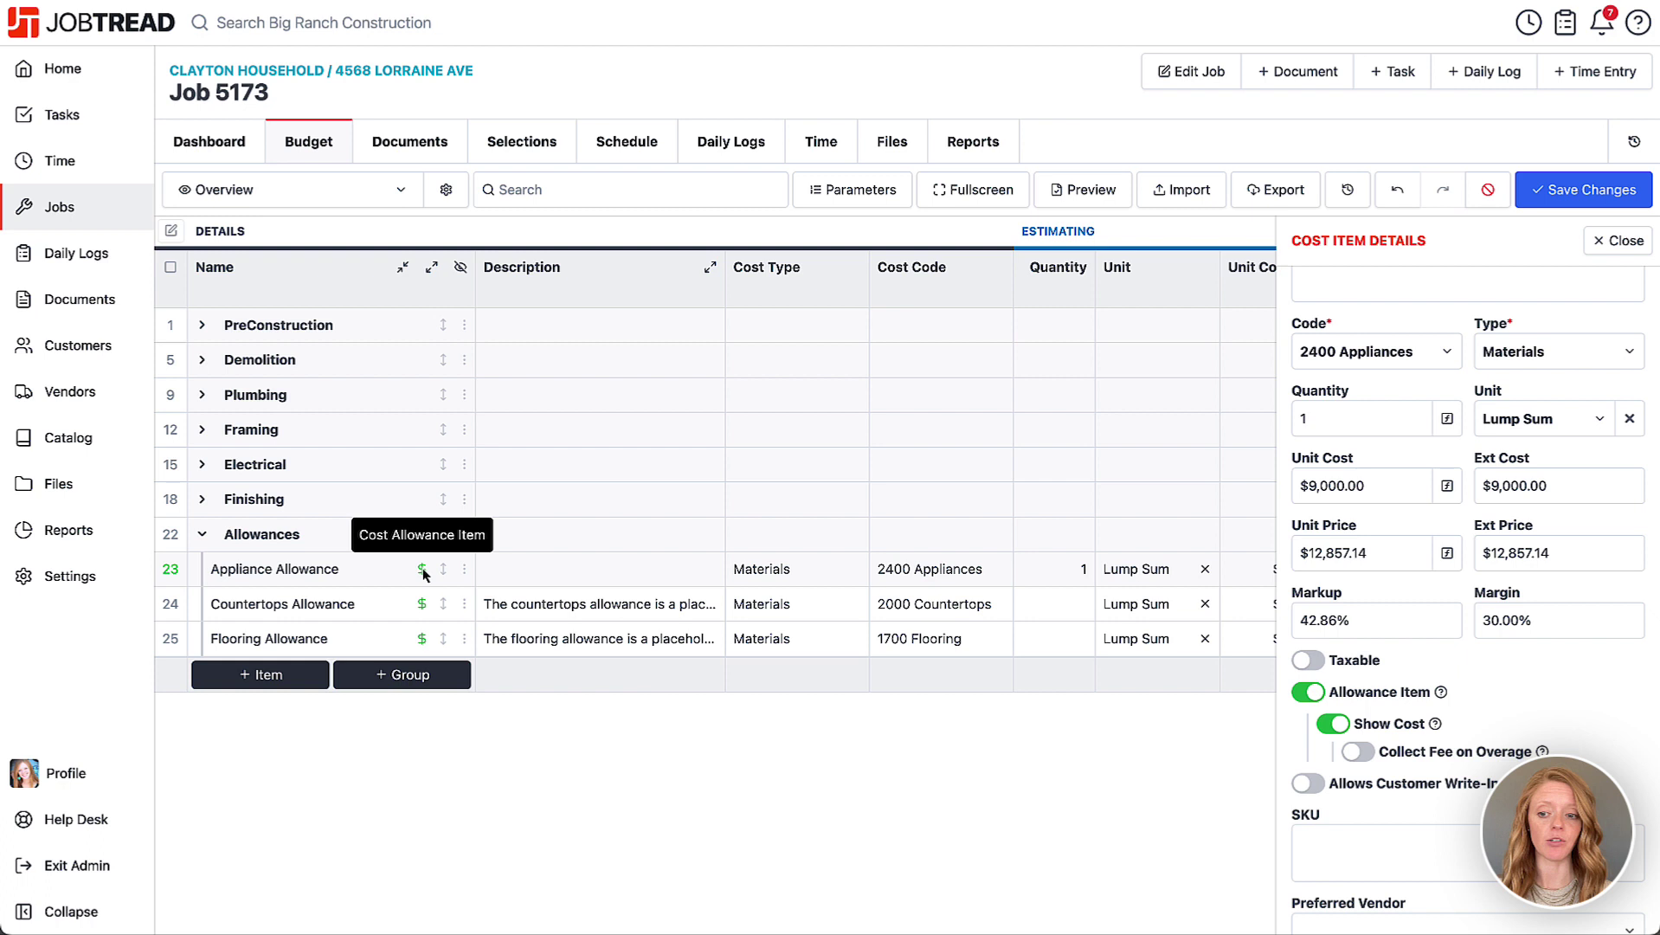
pyautogui.click(1359, 751)
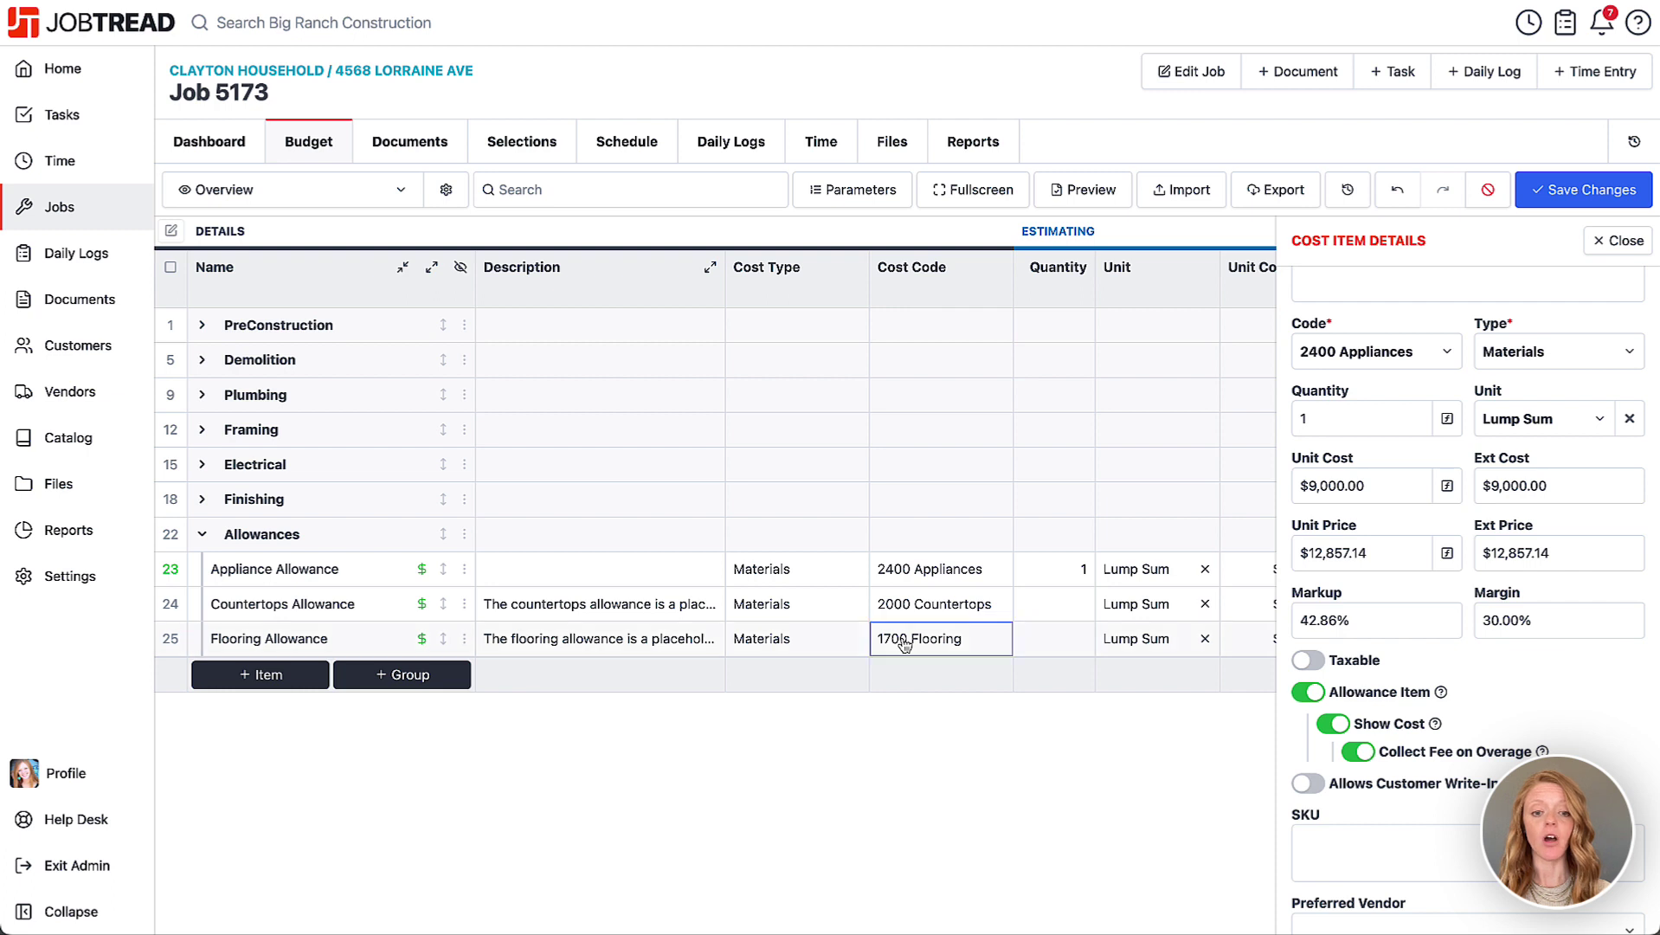
pyautogui.moveTo(424, 576)
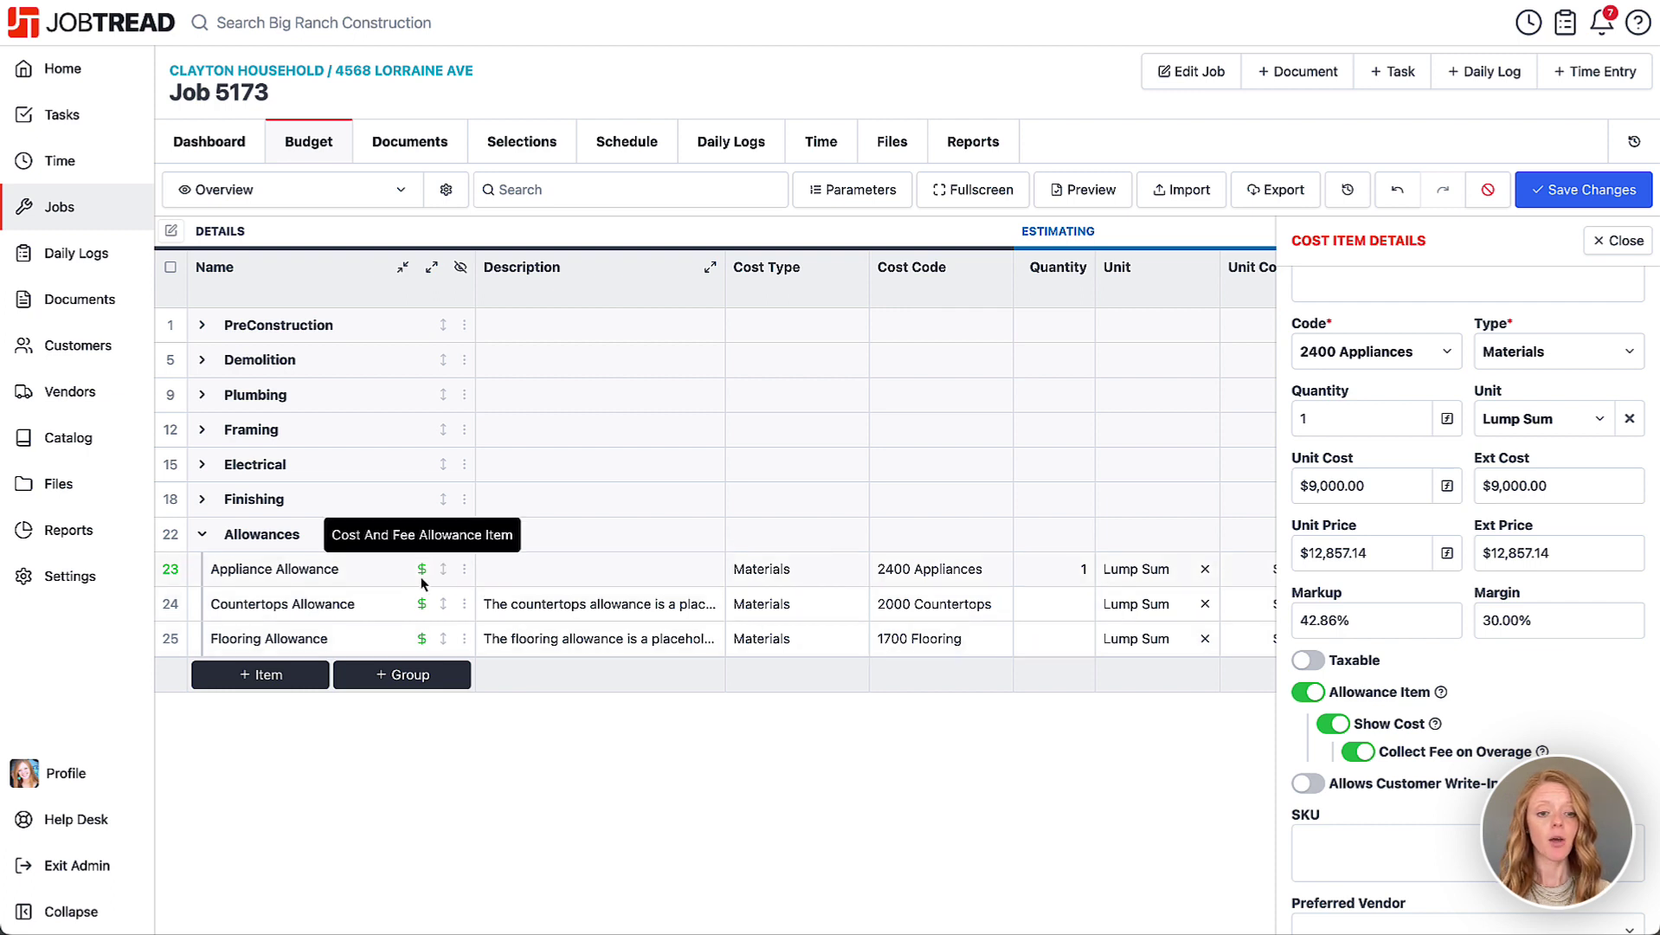
pyautogui.moveTo(424, 617)
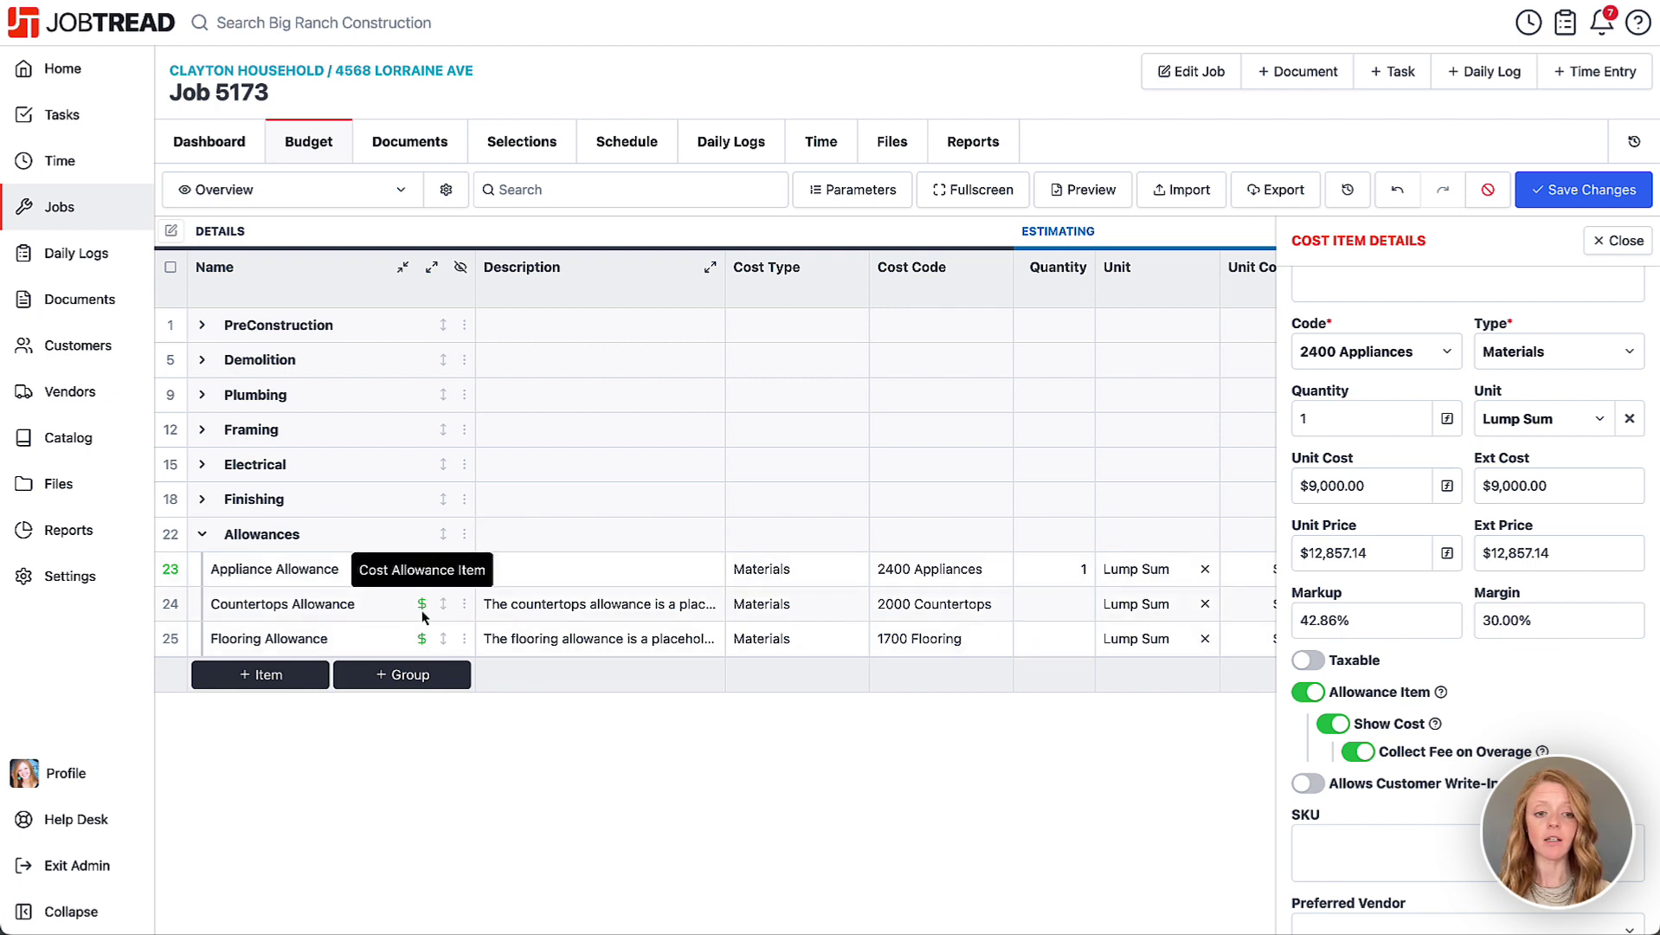
pyautogui.moveTo(424, 644)
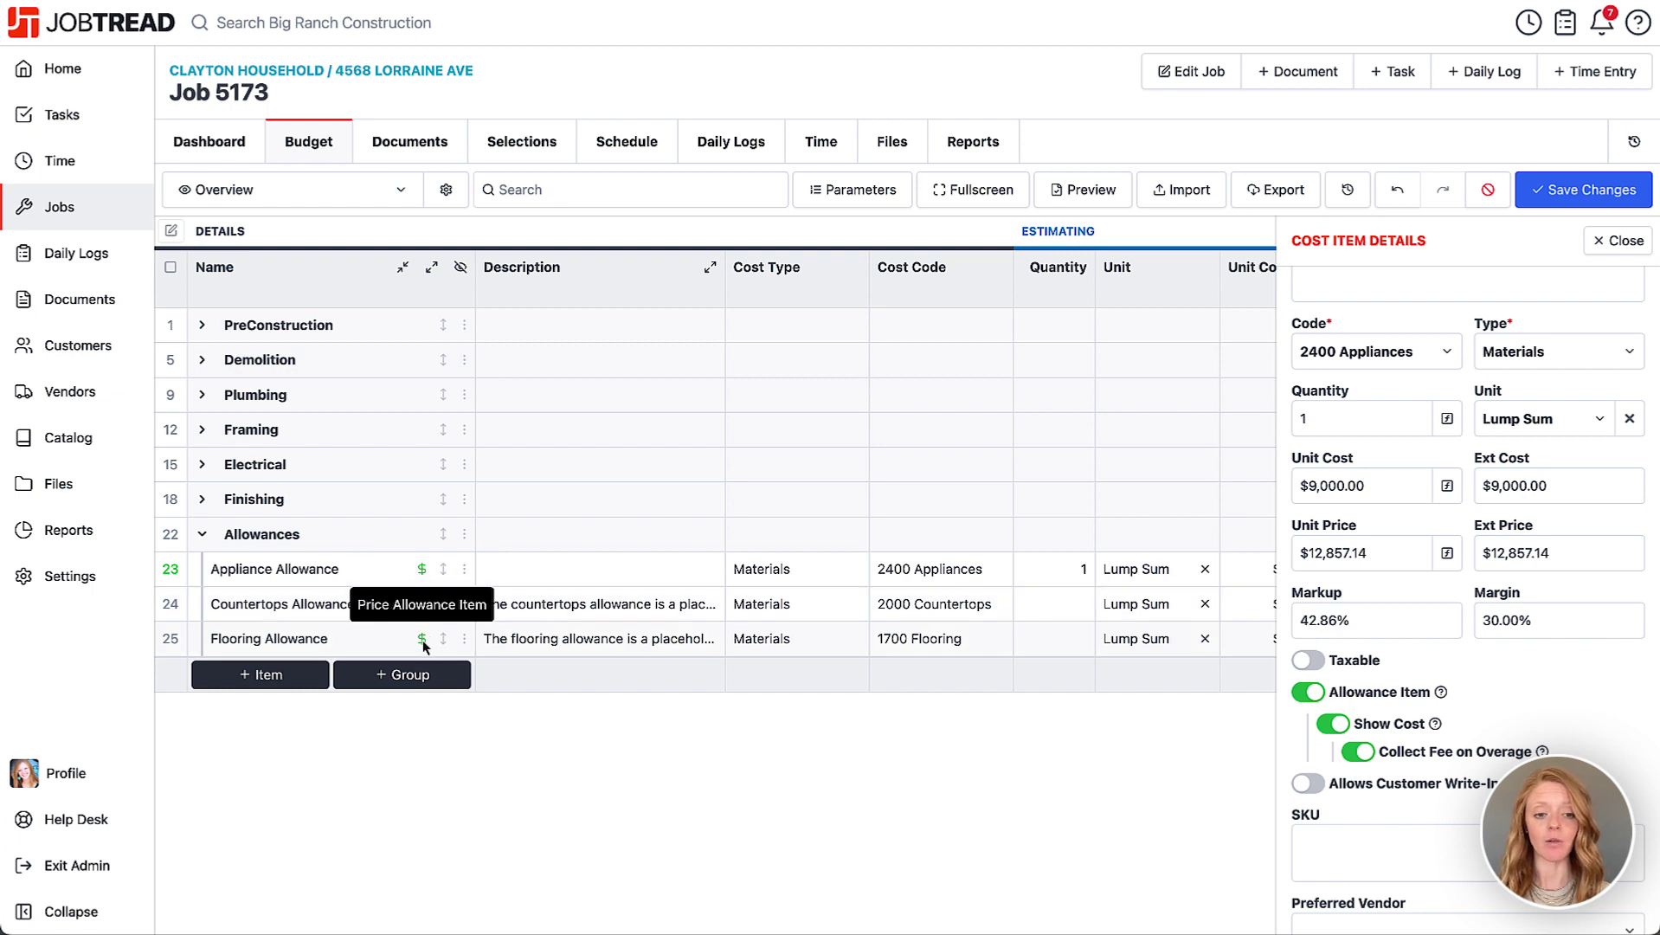
# Save the budget changes and start a new proposal document for Job 5173
pyautogui.click(1605, 246)
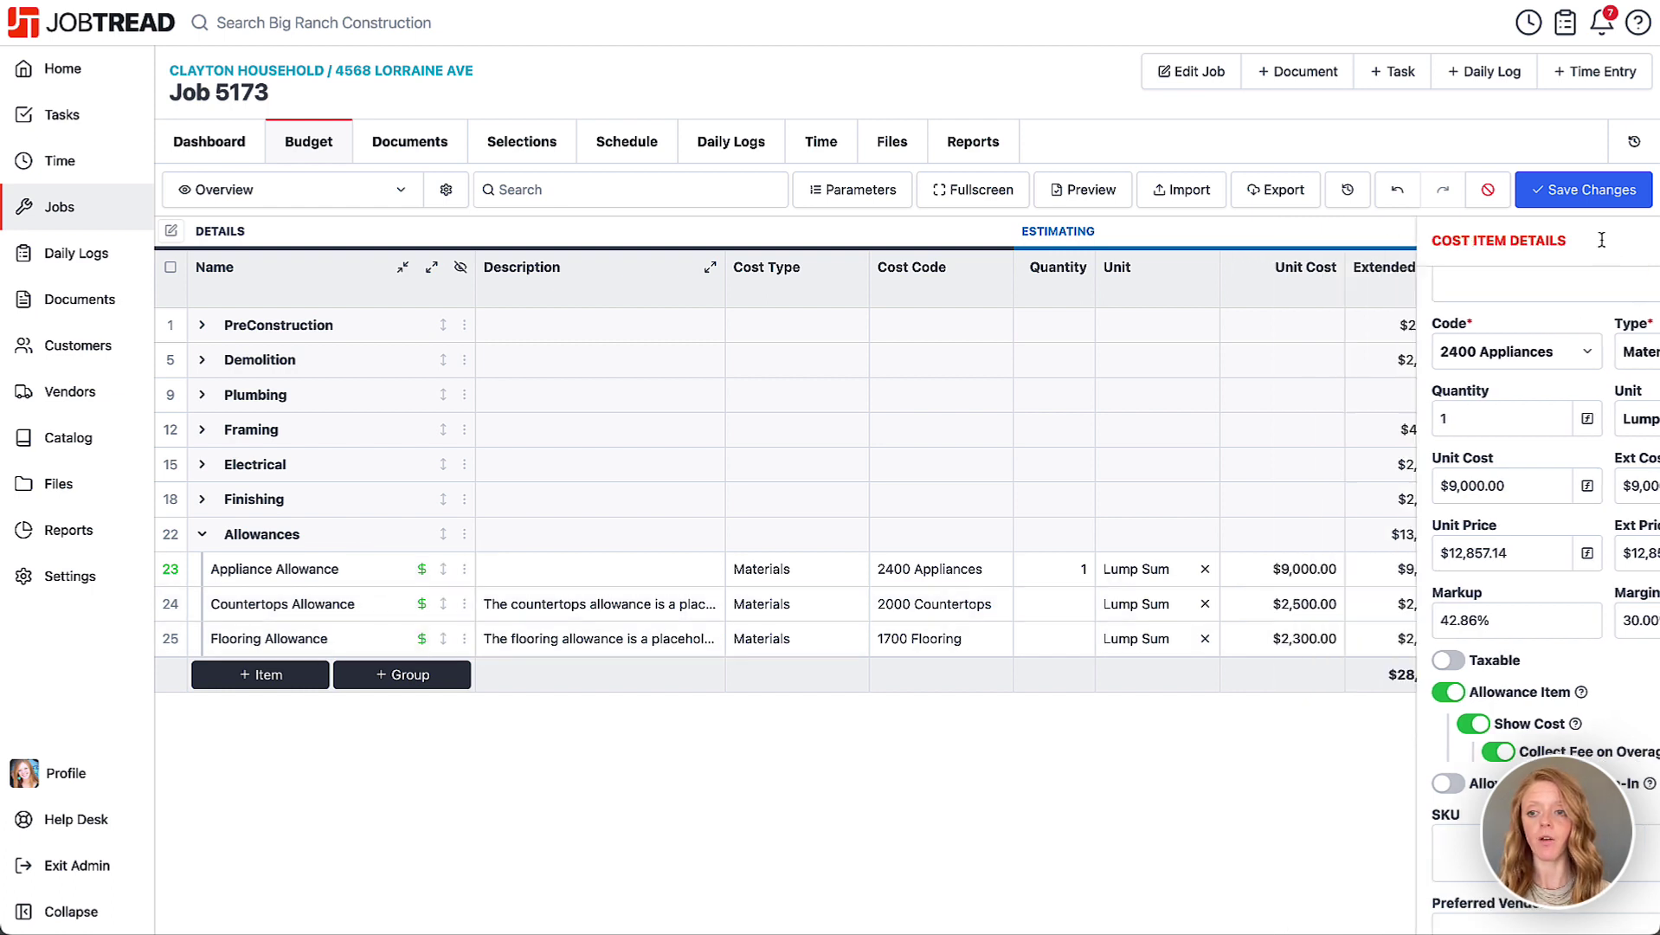
pyautogui.click(1605, 194)
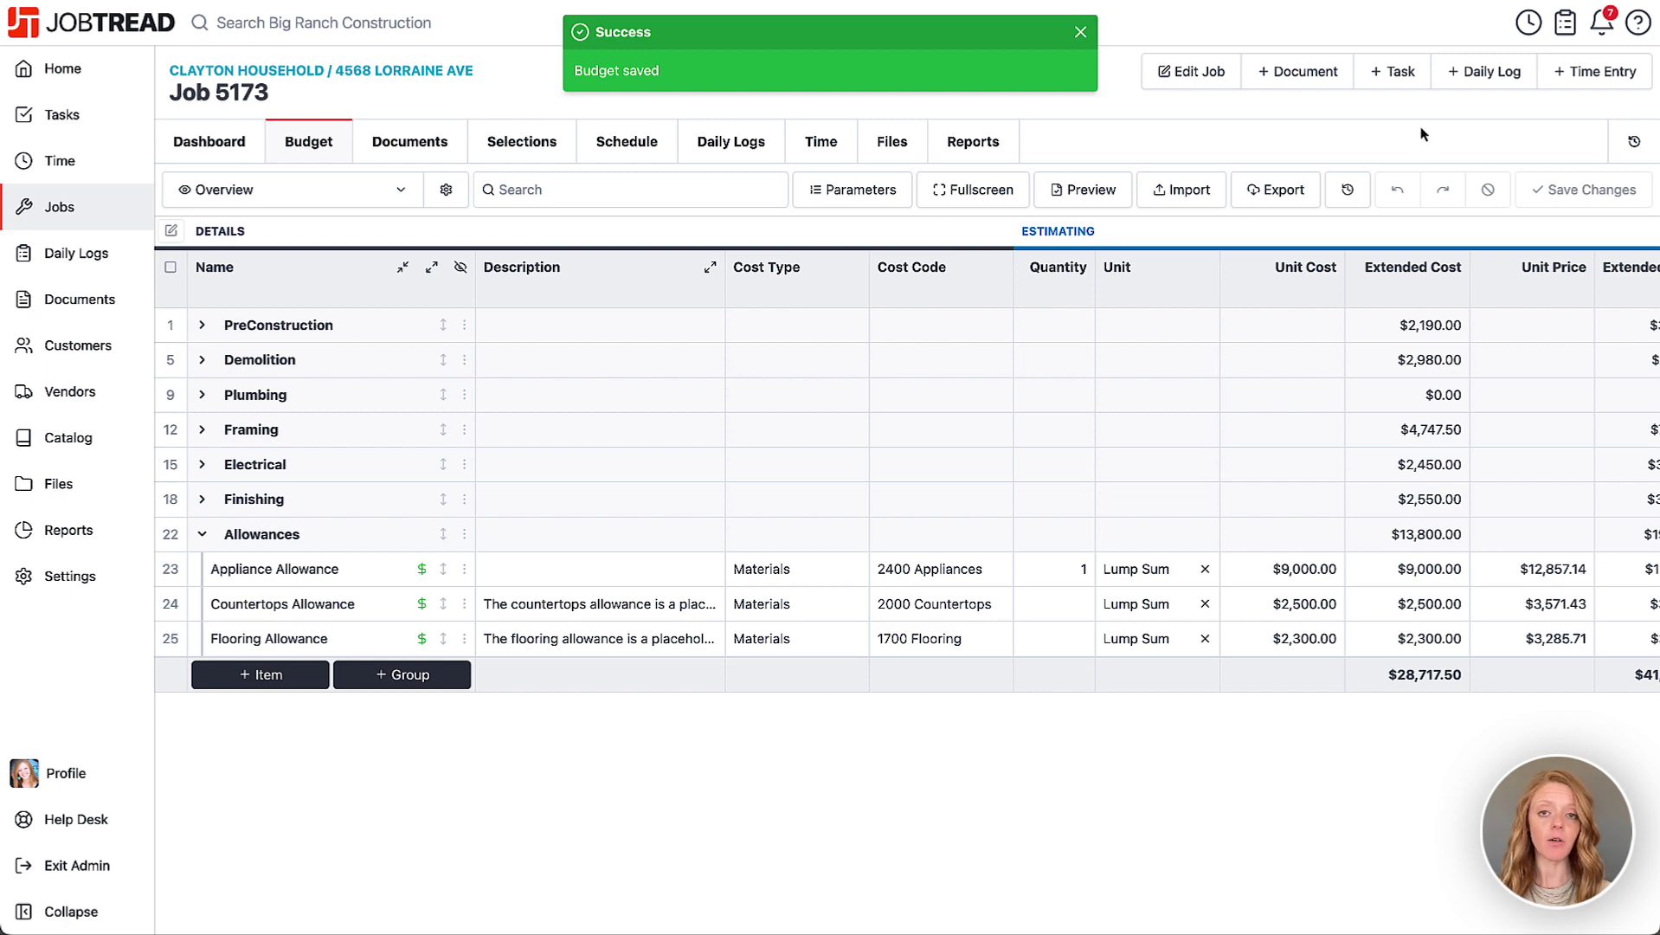
pyautogui.hscroll(6, 1444, 485)
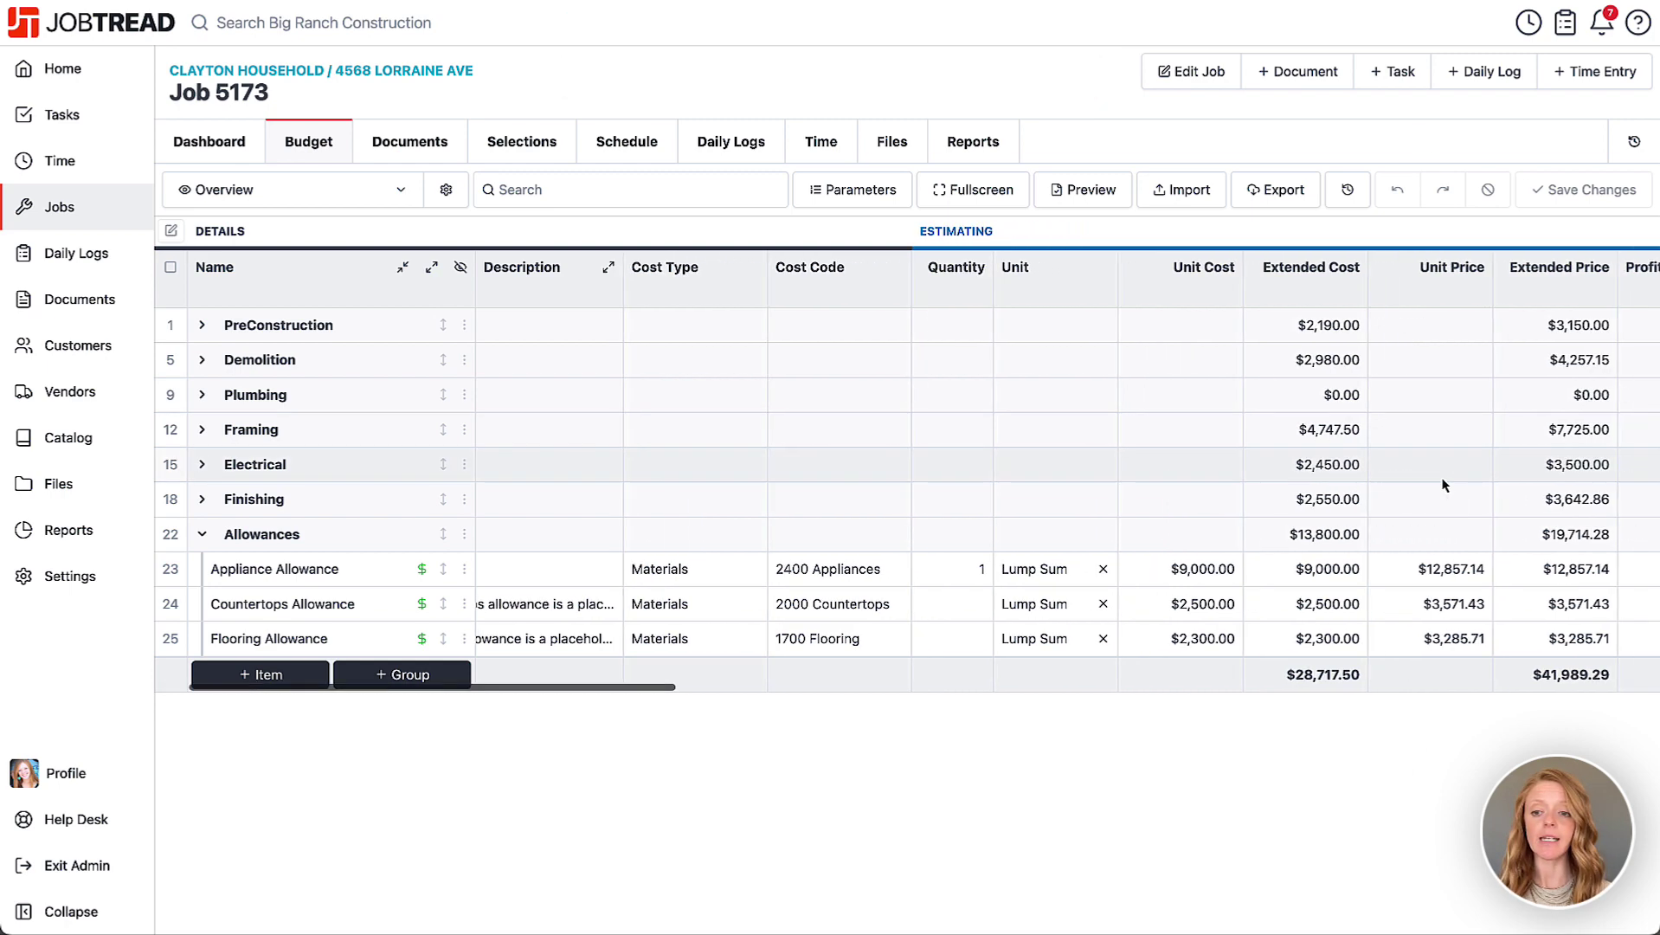
pyautogui.hscroll(3, 1443, 486)
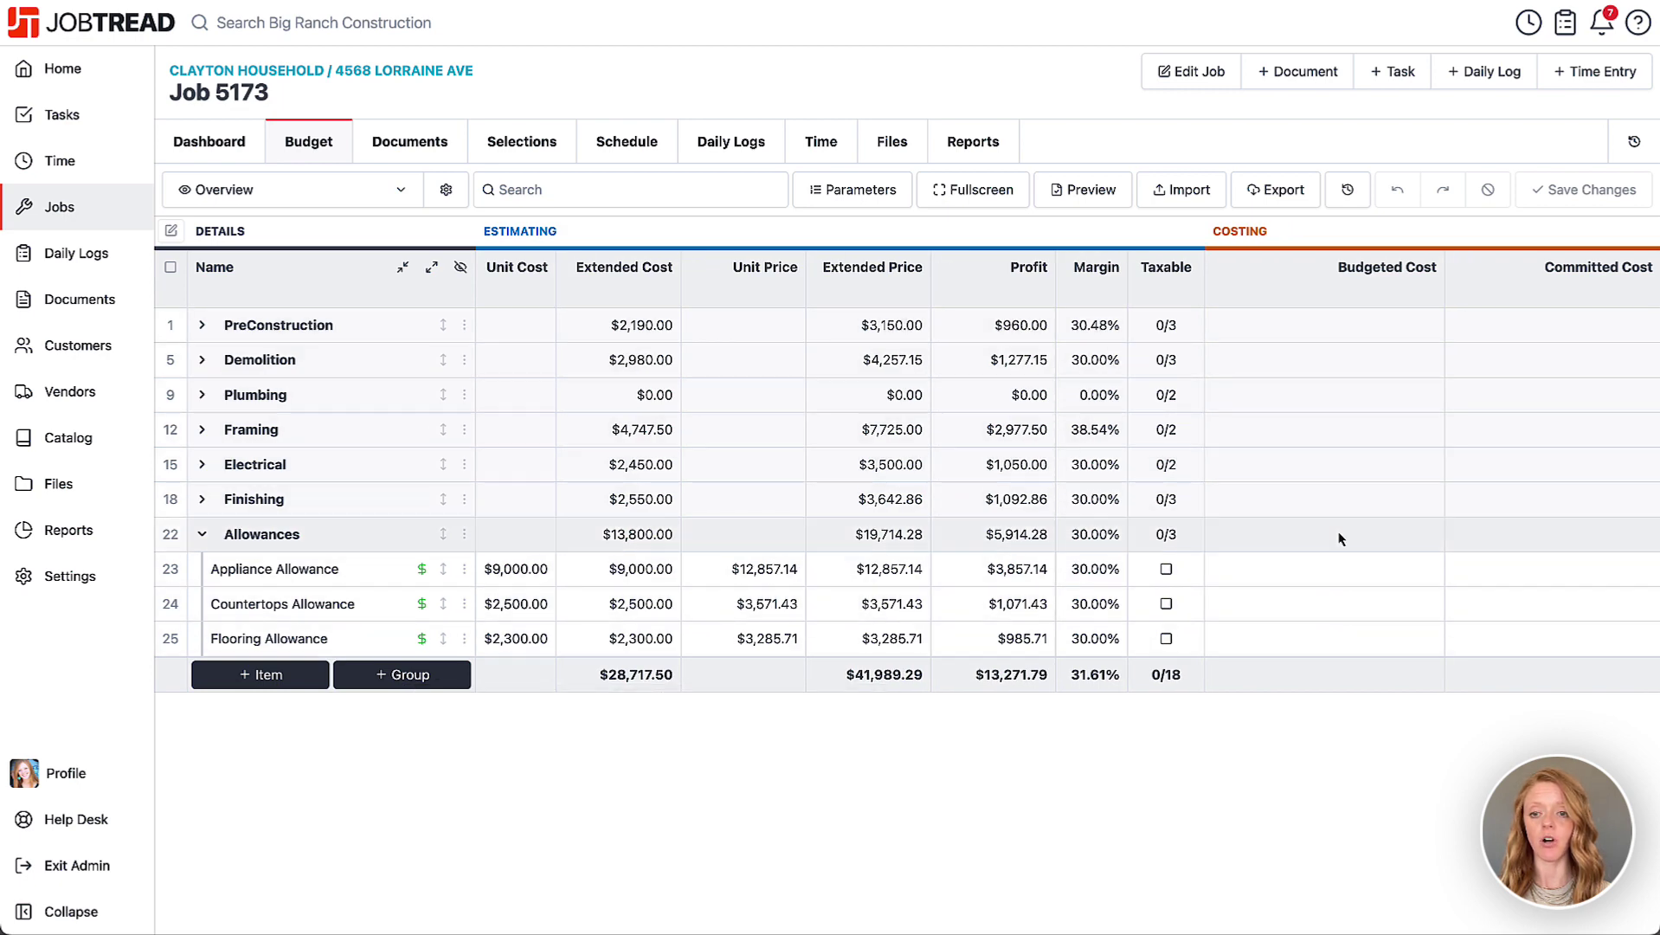
pyautogui.hscroll(1, 1264, 529)
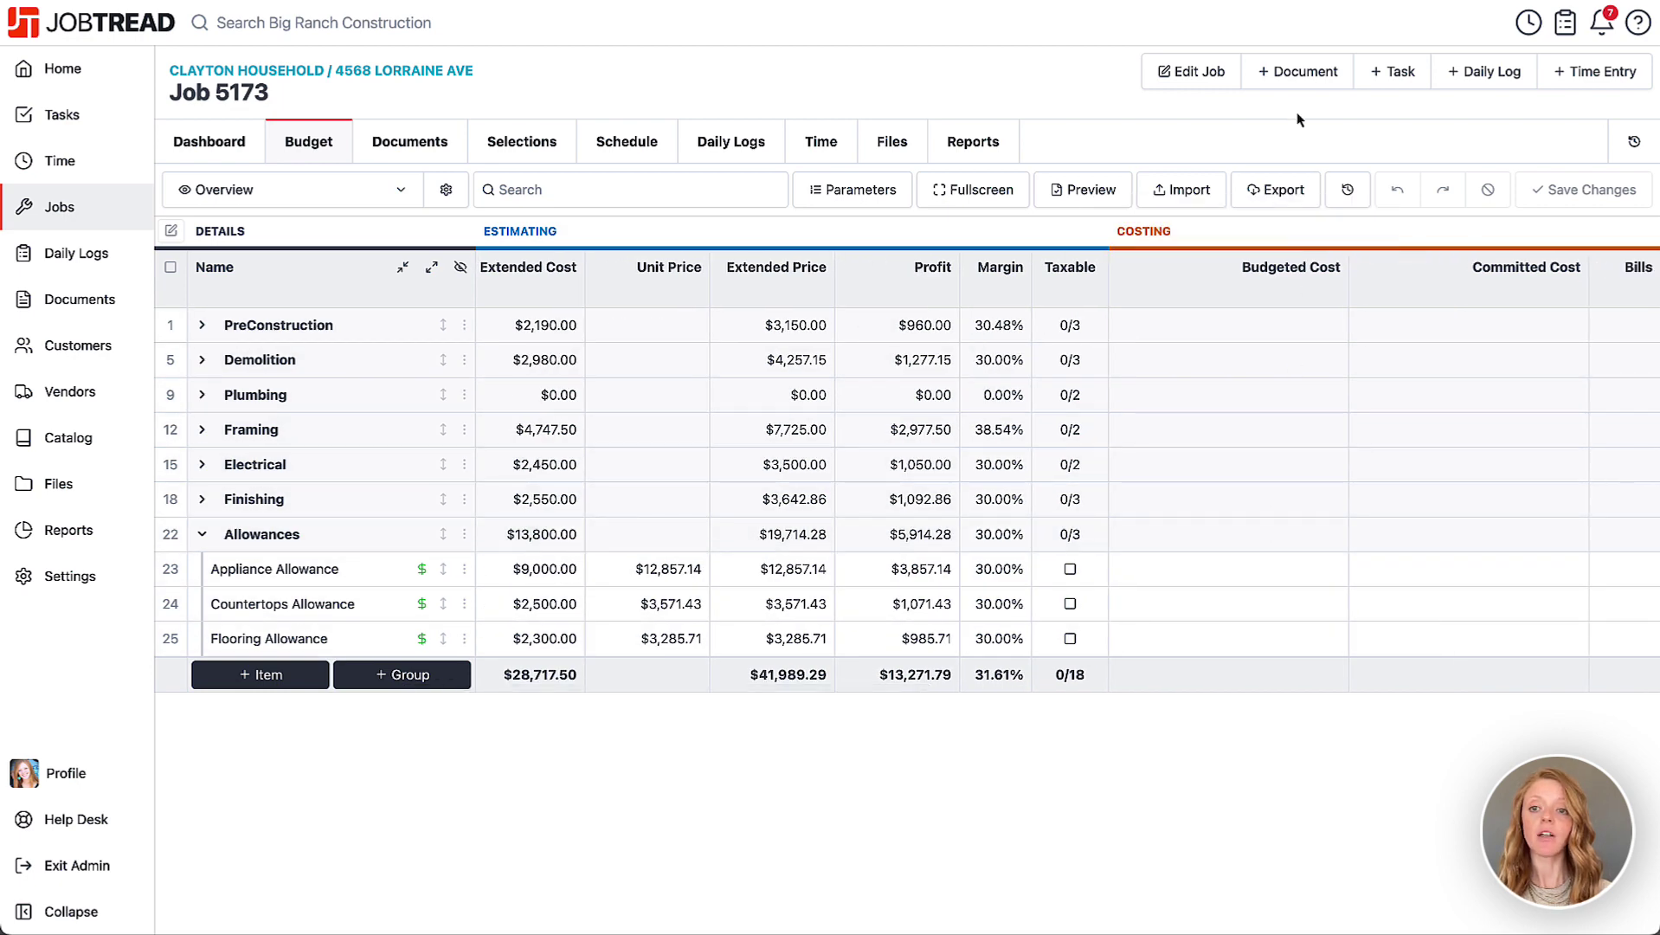
pyautogui.click(1290, 71)
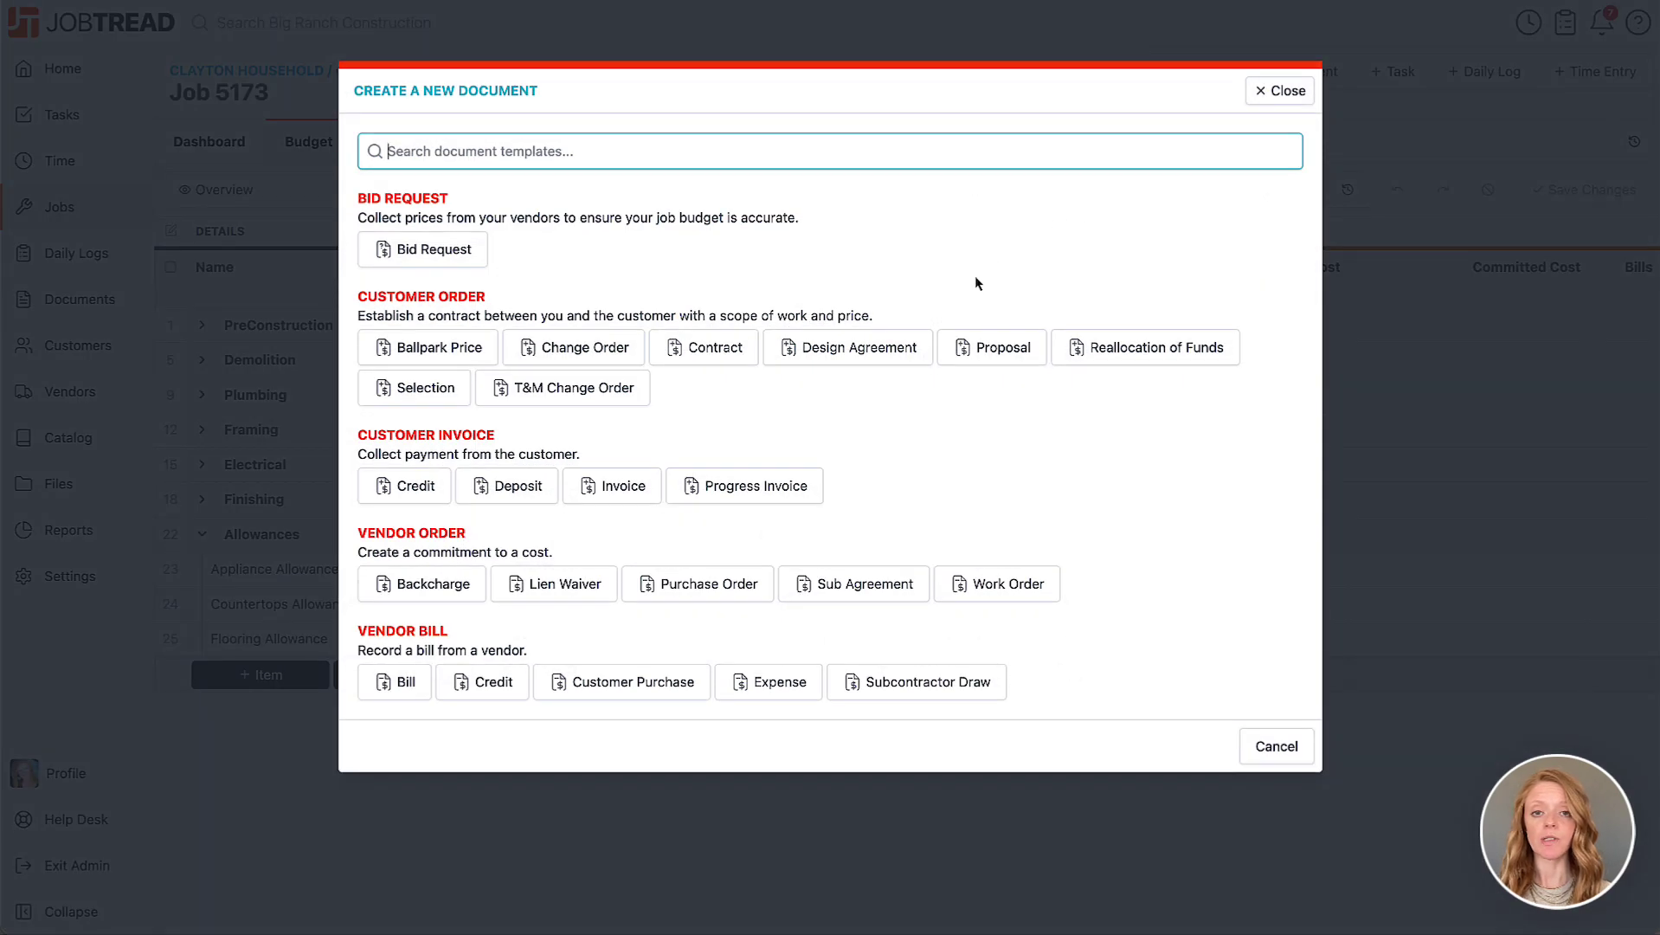
pyautogui.click(984, 351)
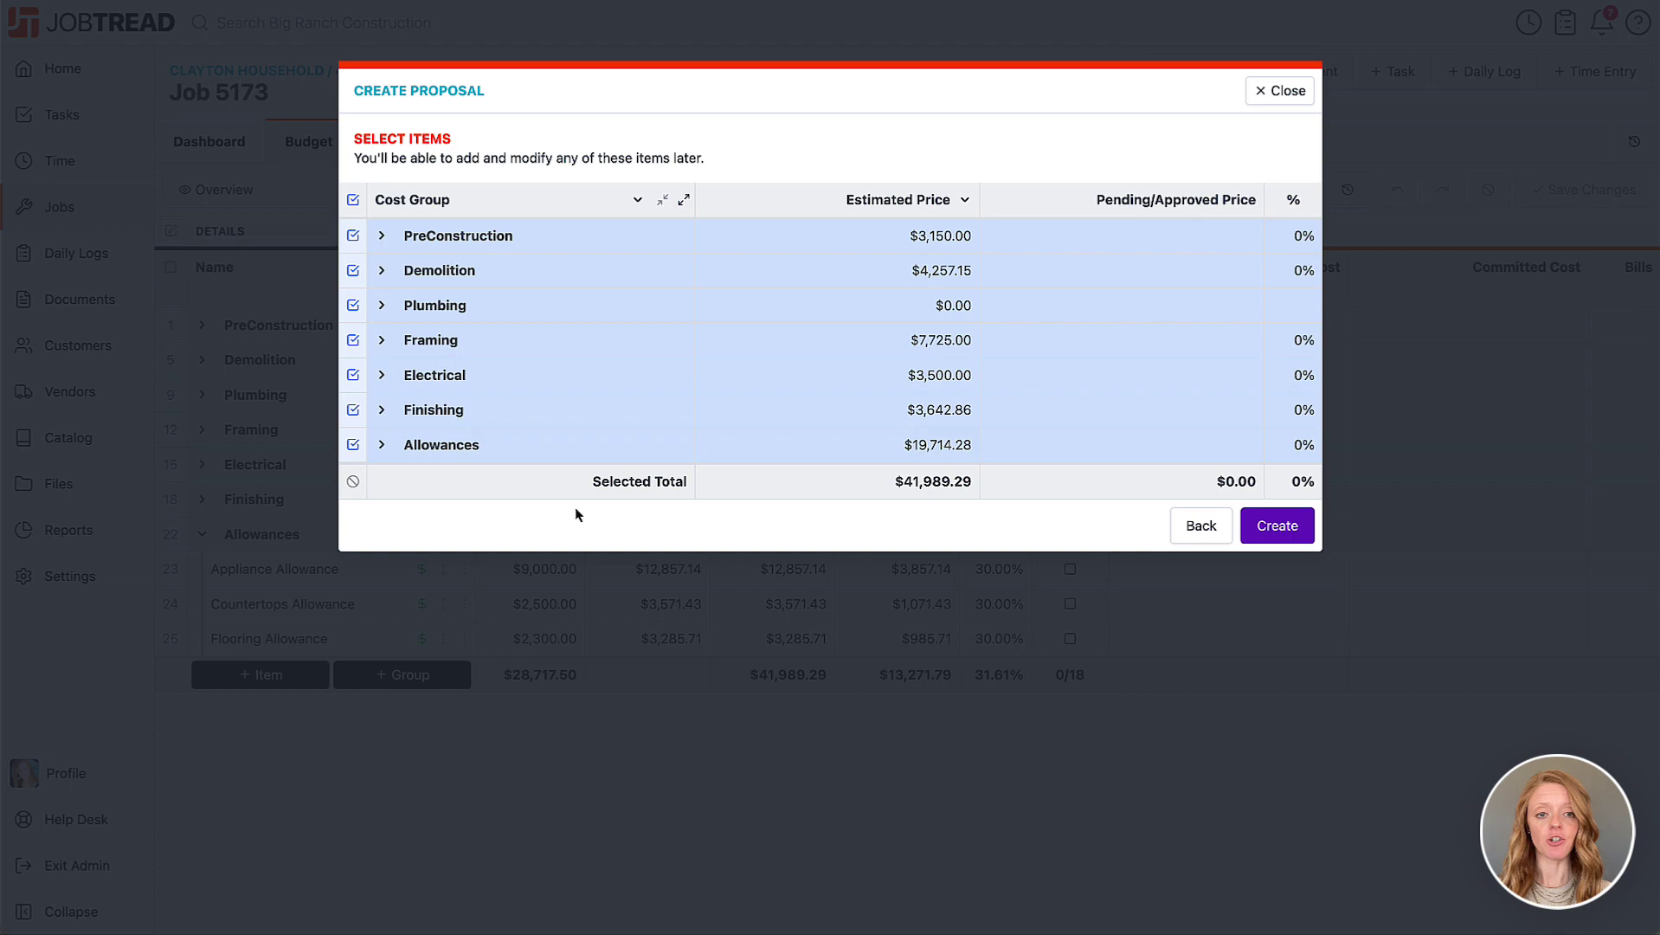
# Create the proposal with all cost groups, hide the Allowances sub-item totals, and save
pyautogui.click(1277, 525)
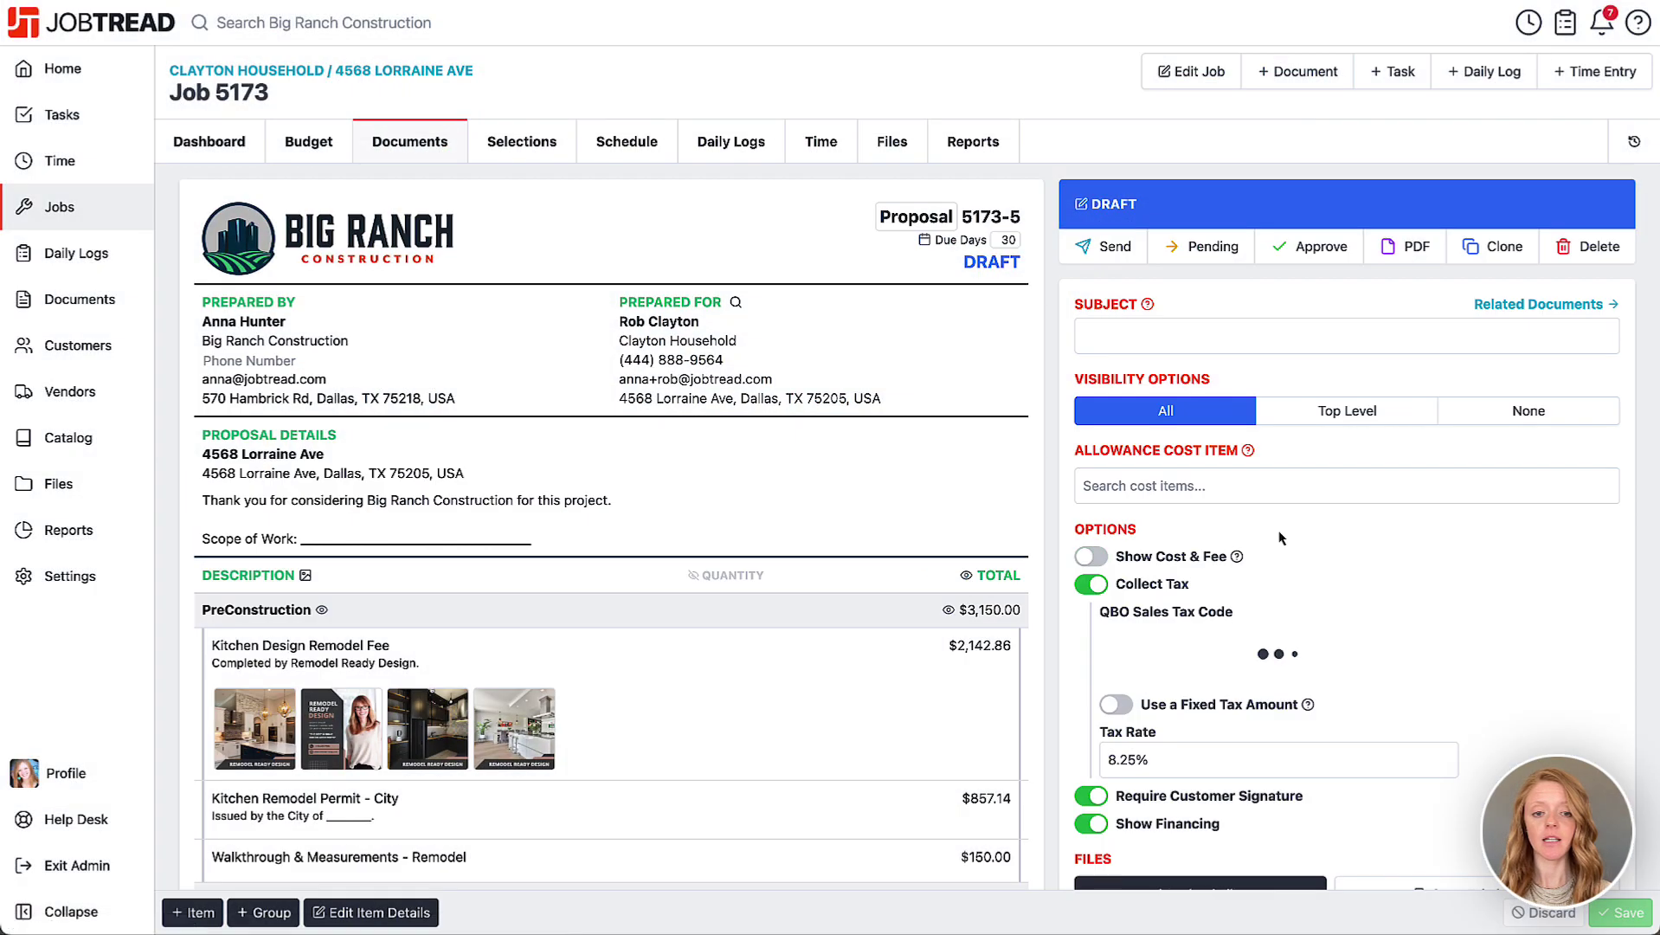
pyautogui.scroll(-15, 1212, 617)
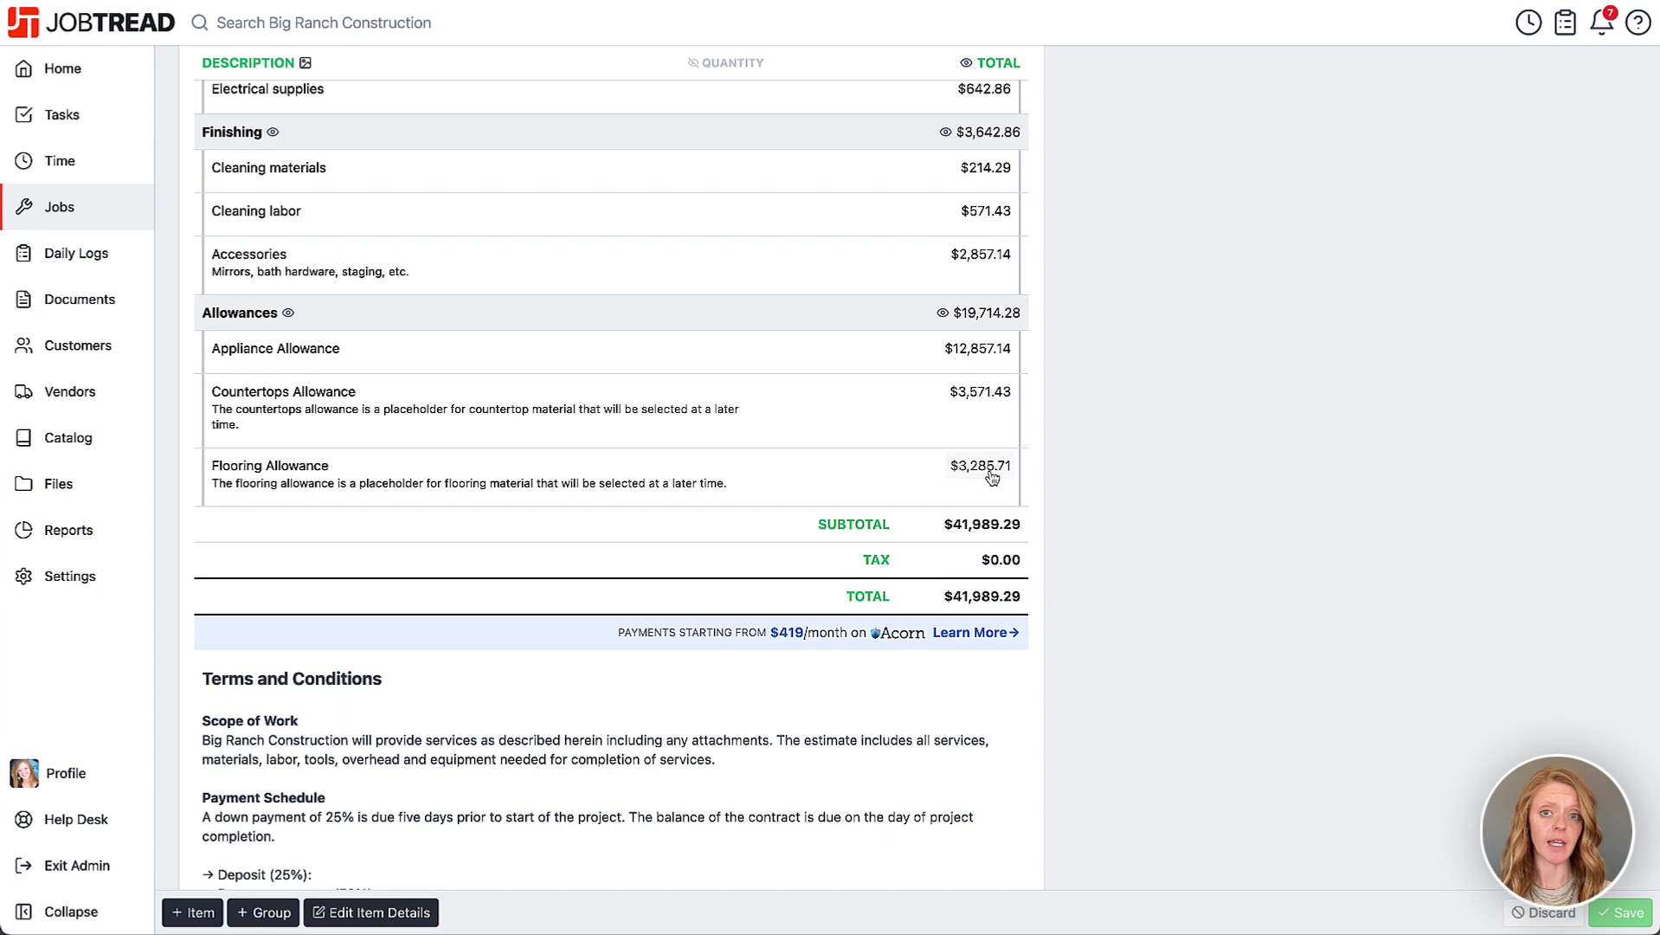
pyautogui.click(944, 314)
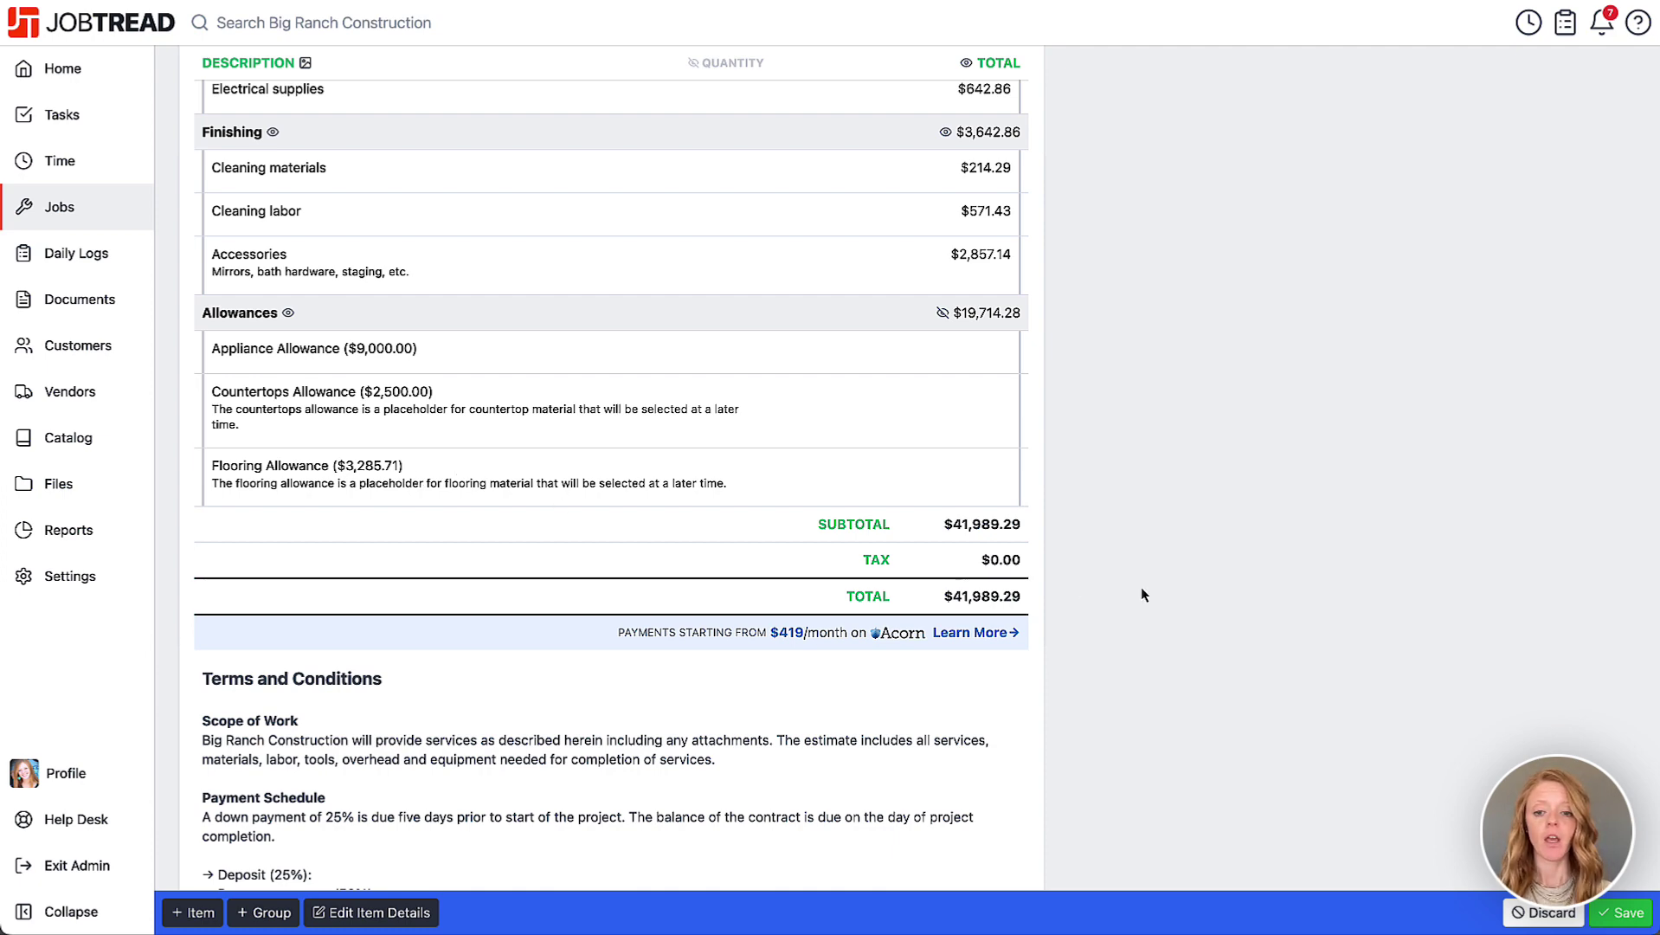
pyautogui.click(1620, 913)
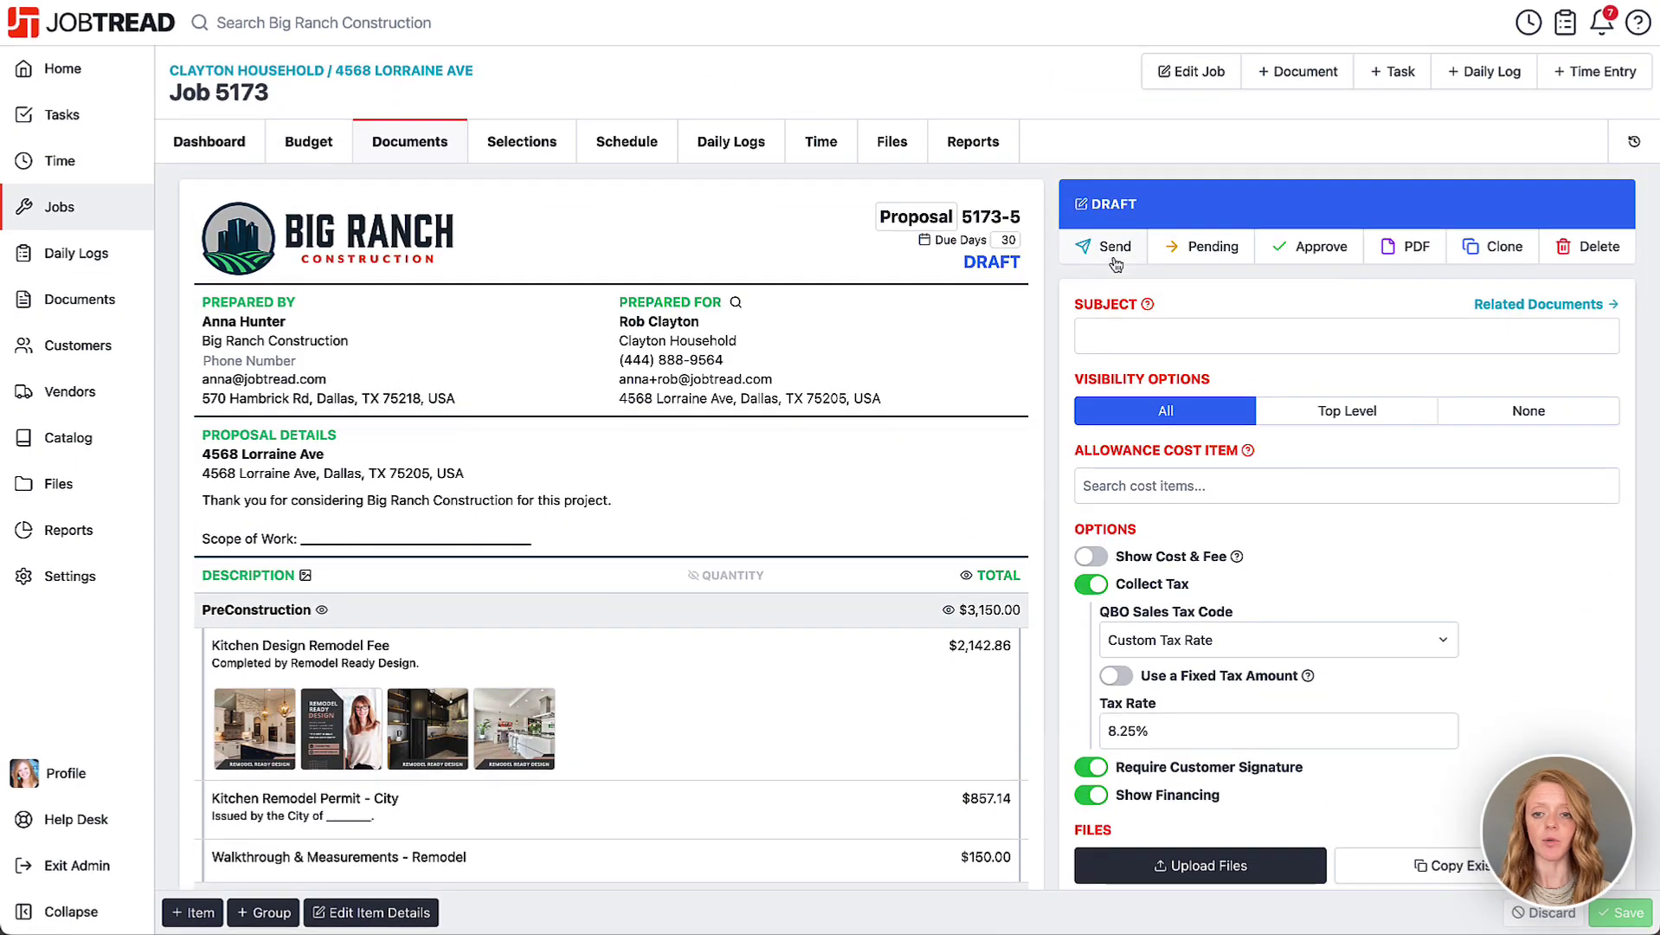
# Send proposal 5173-5 to the customer, sign it, and approve it
pyautogui.click(1109, 256)
pyautogui.click(1029, 470)
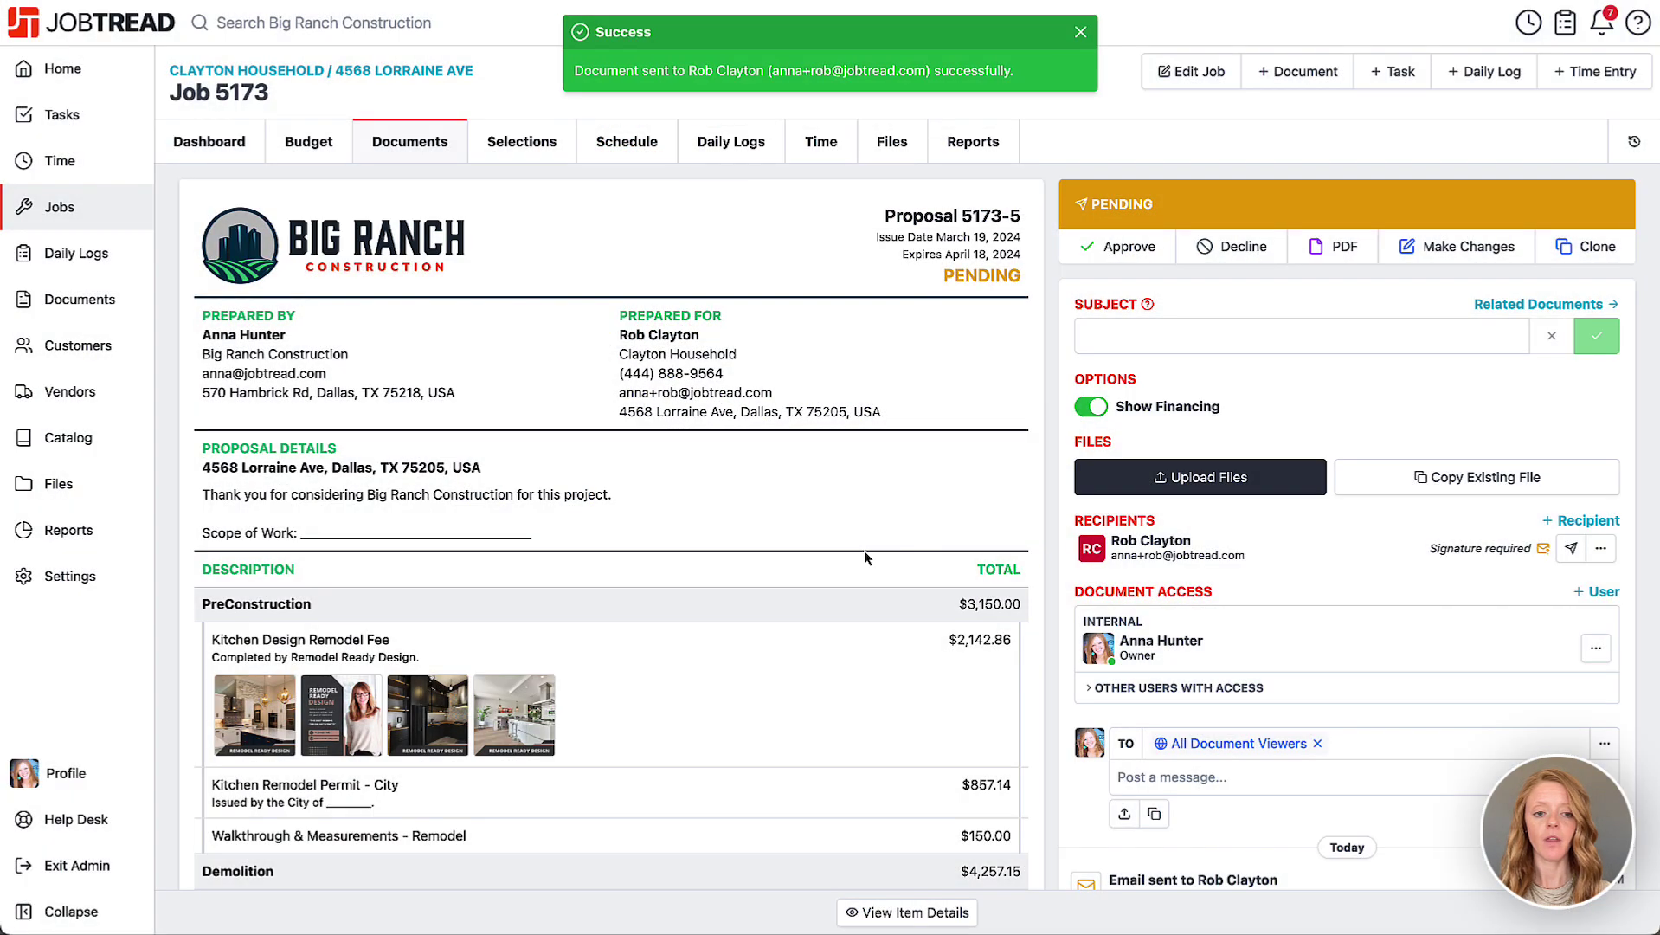
pyautogui.scroll(-10, 870, 557)
pyautogui.scroll(-15, 869, 556)
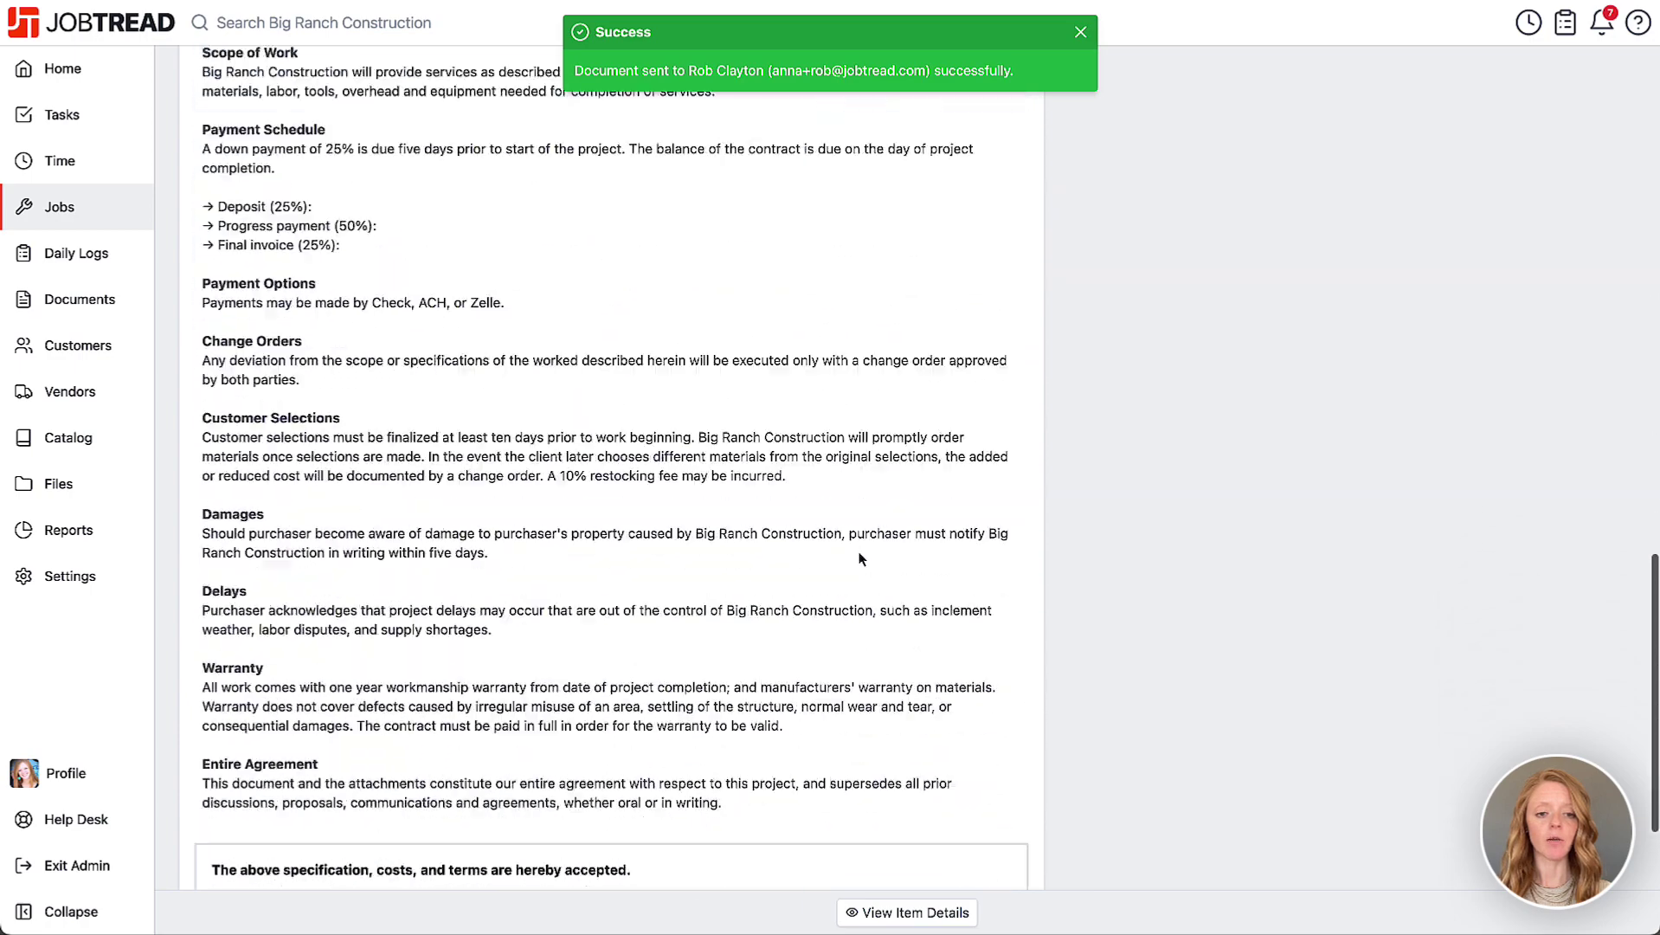
pyautogui.moveTo(424, 618)
pyautogui.mouseDown()
pyautogui.moveTo(437, 644)
pyautogui.moveTo(701, 651)
pyautogui.mouseUp()
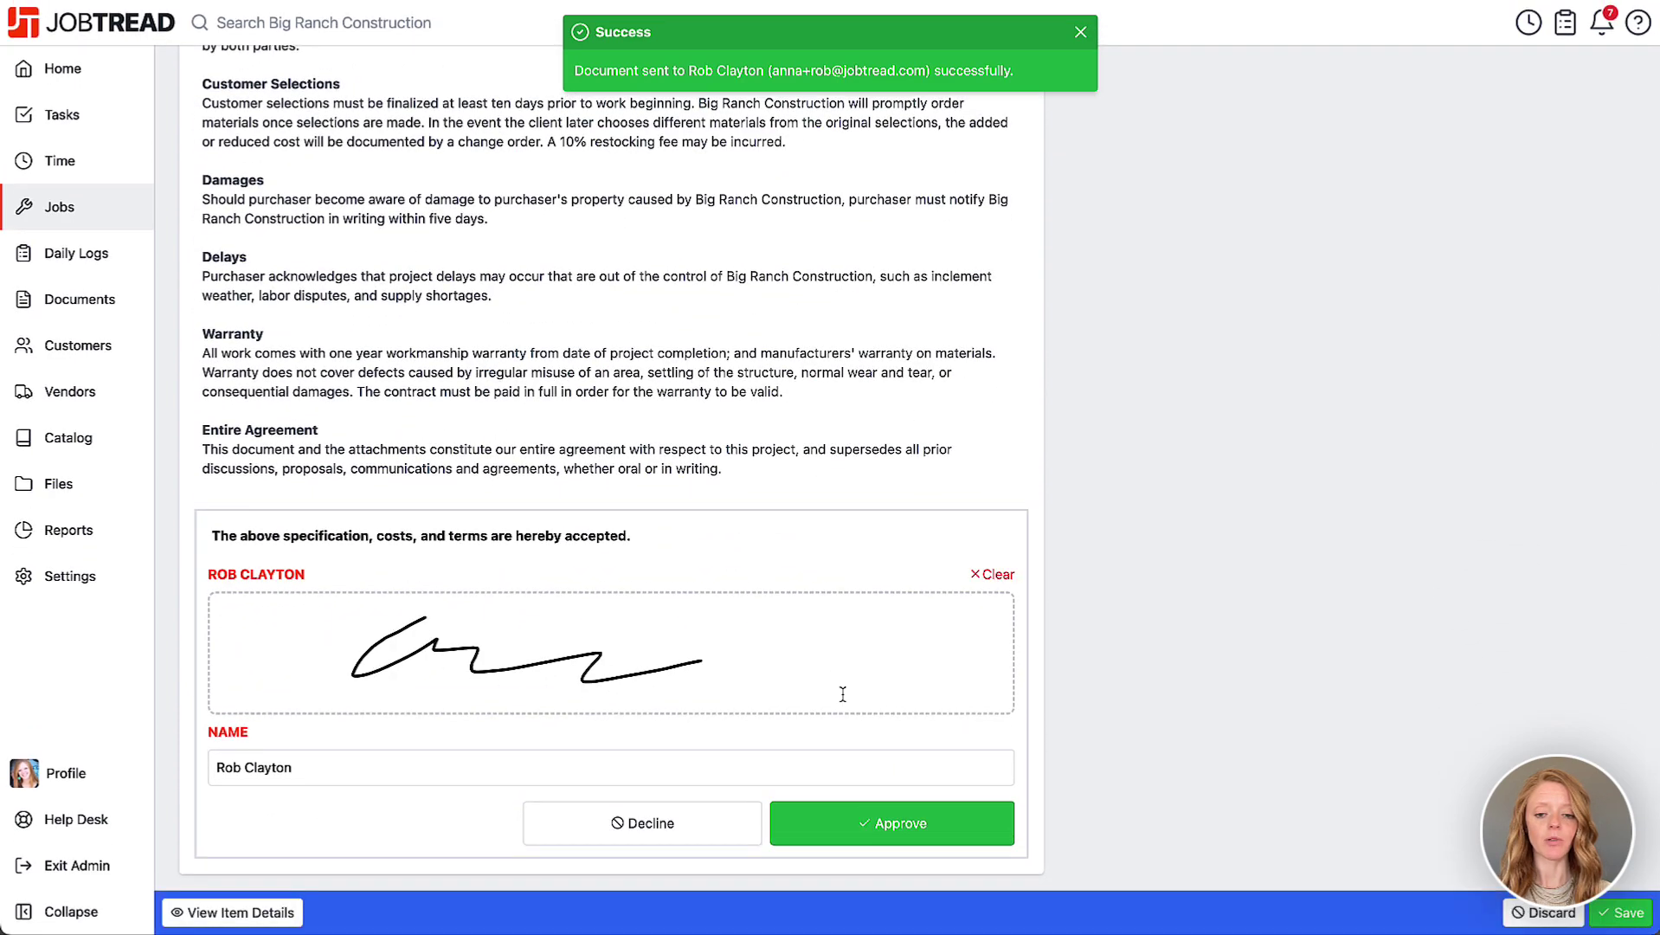
pyautogui.click(898, 814)
pyautogui.scroll(20, 1088, 673)
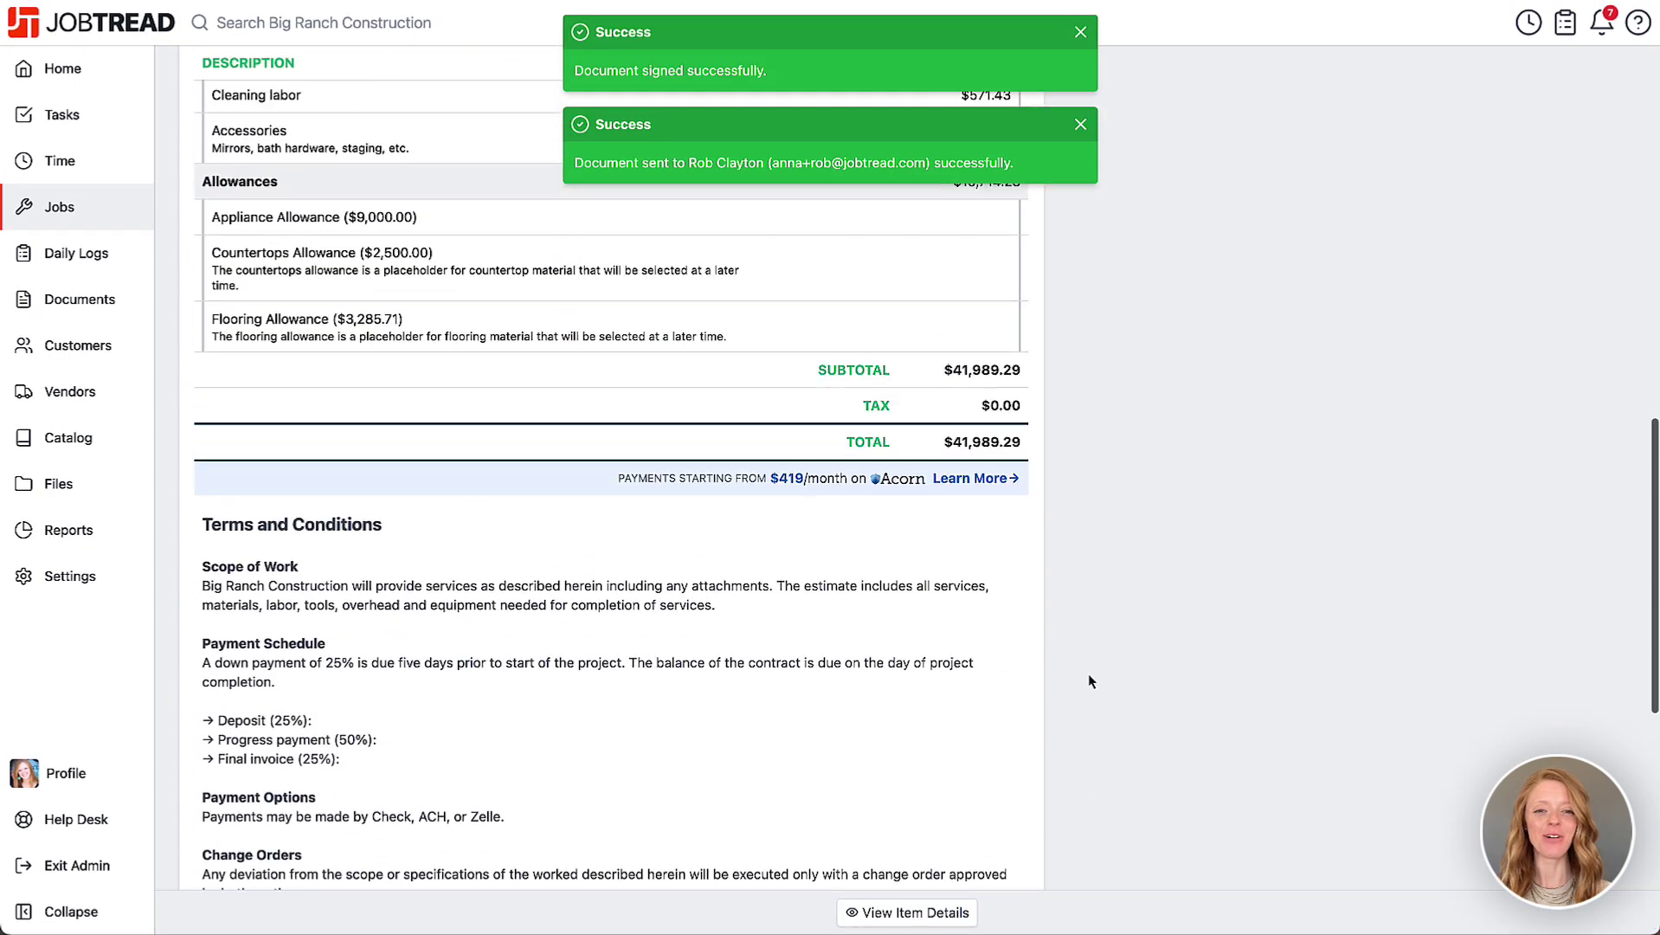
pyautogui.scroll(2, 1092, 679)
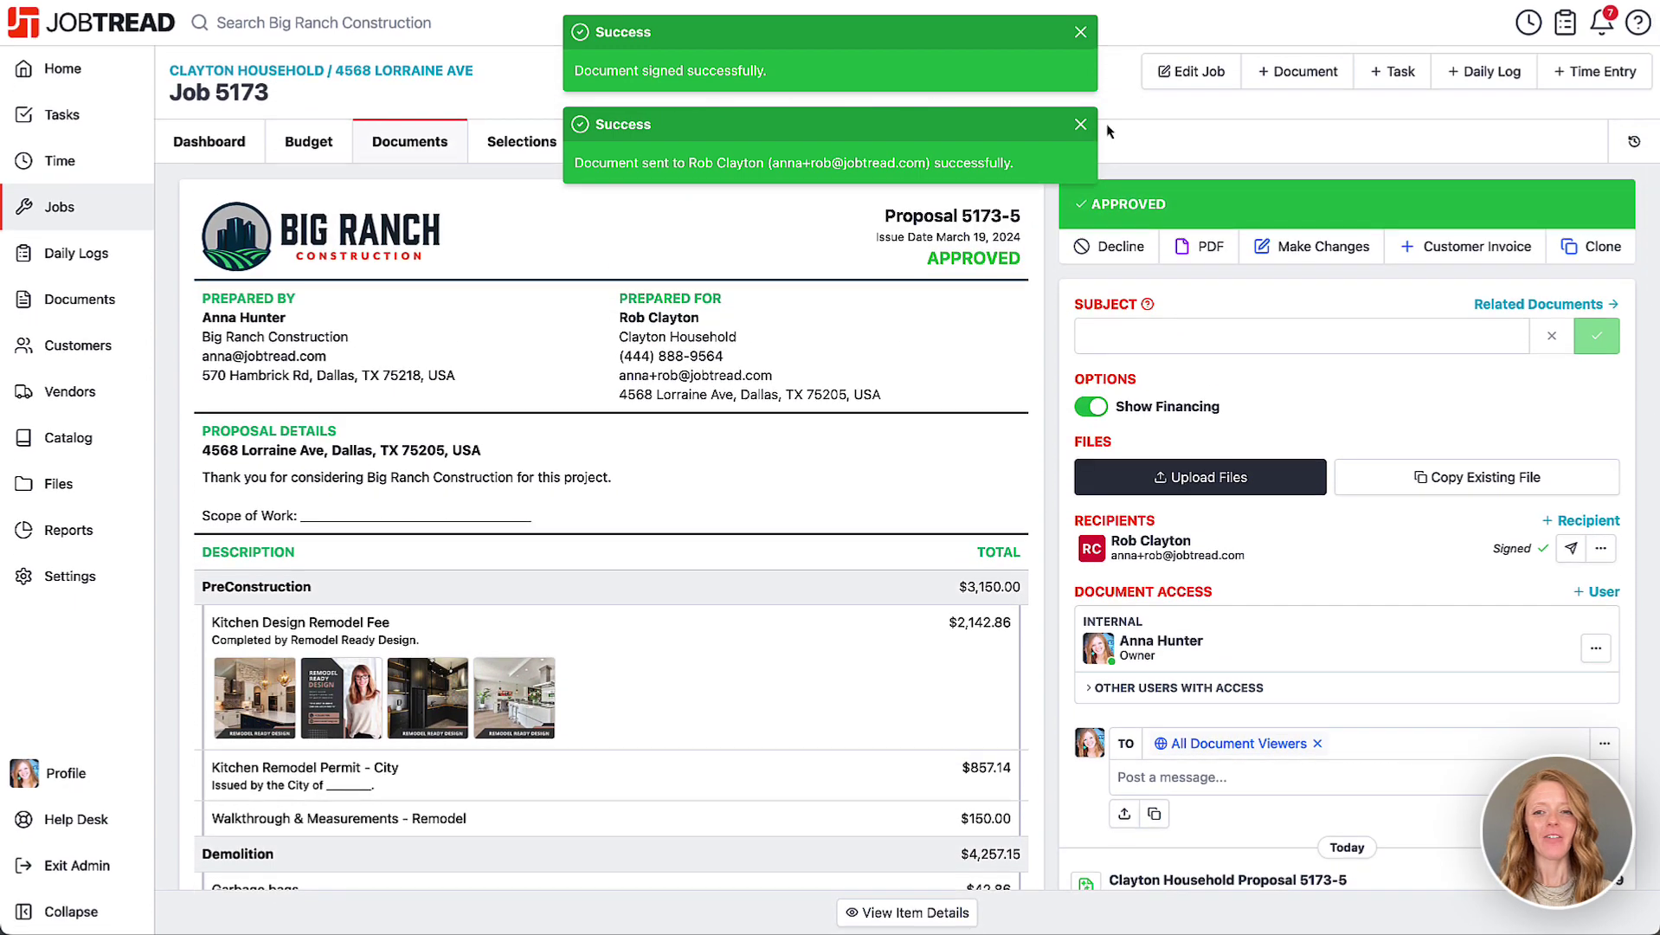
pyautogui.click(1081, 33)
# Return to the budget and view its $41,989.29 price, $13,271.79 profit and budgeted costs
pyautogui.click(1081, 33)
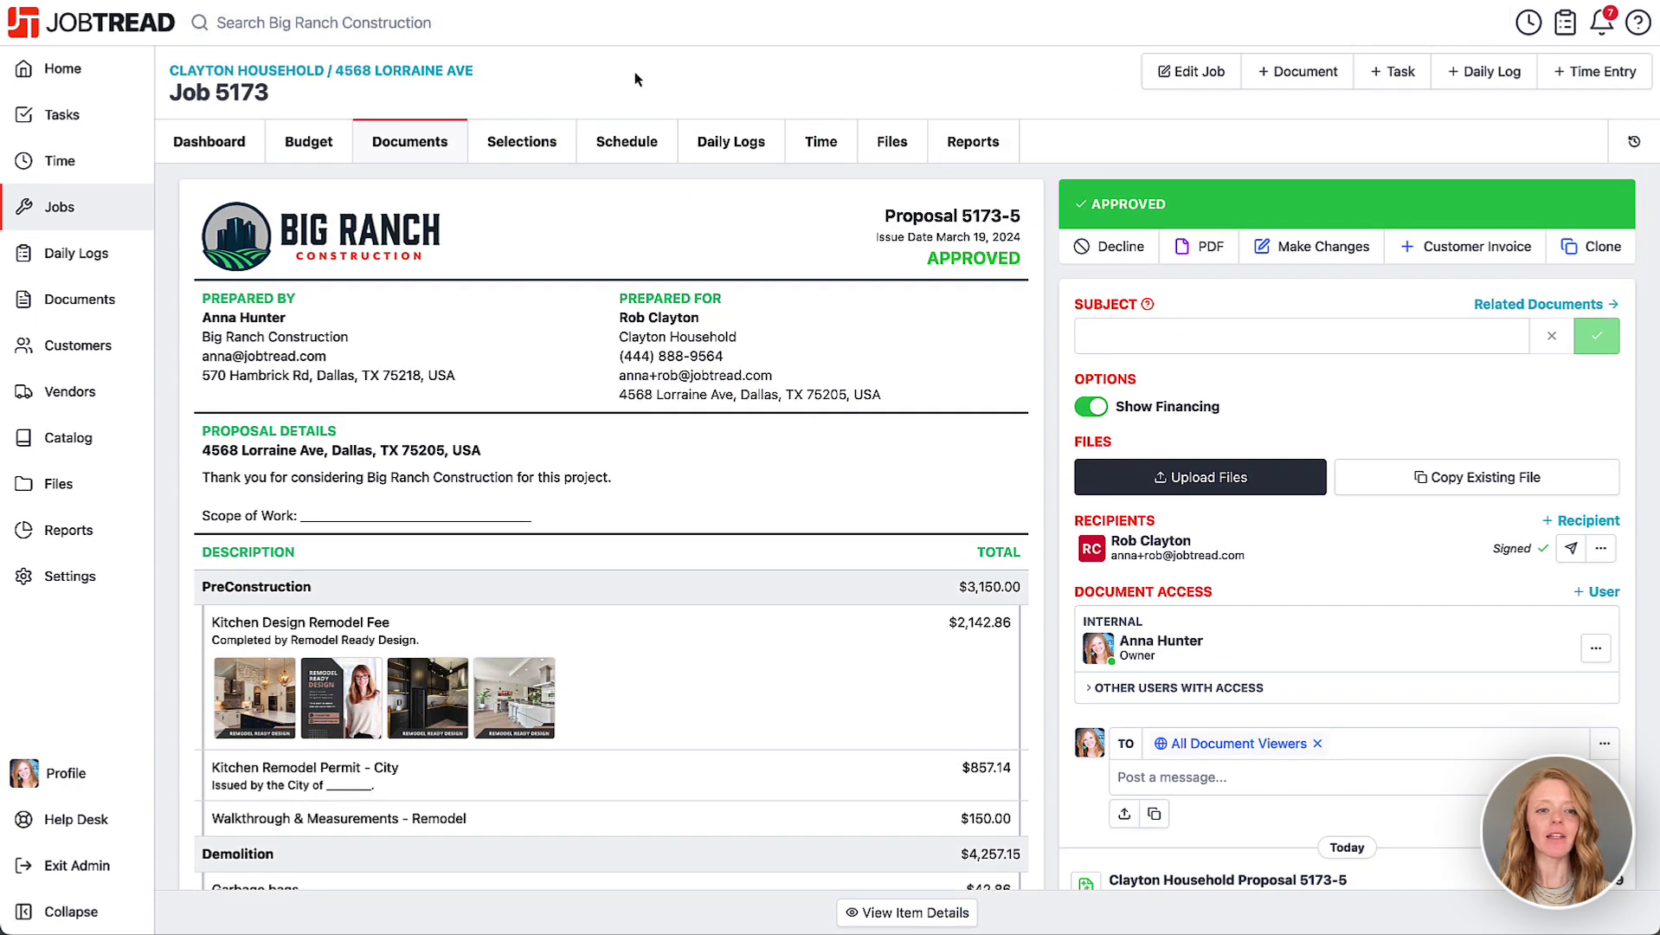
pyautogui.click(301, 145)
pyautogui.hscroll(7, 1254, 461)
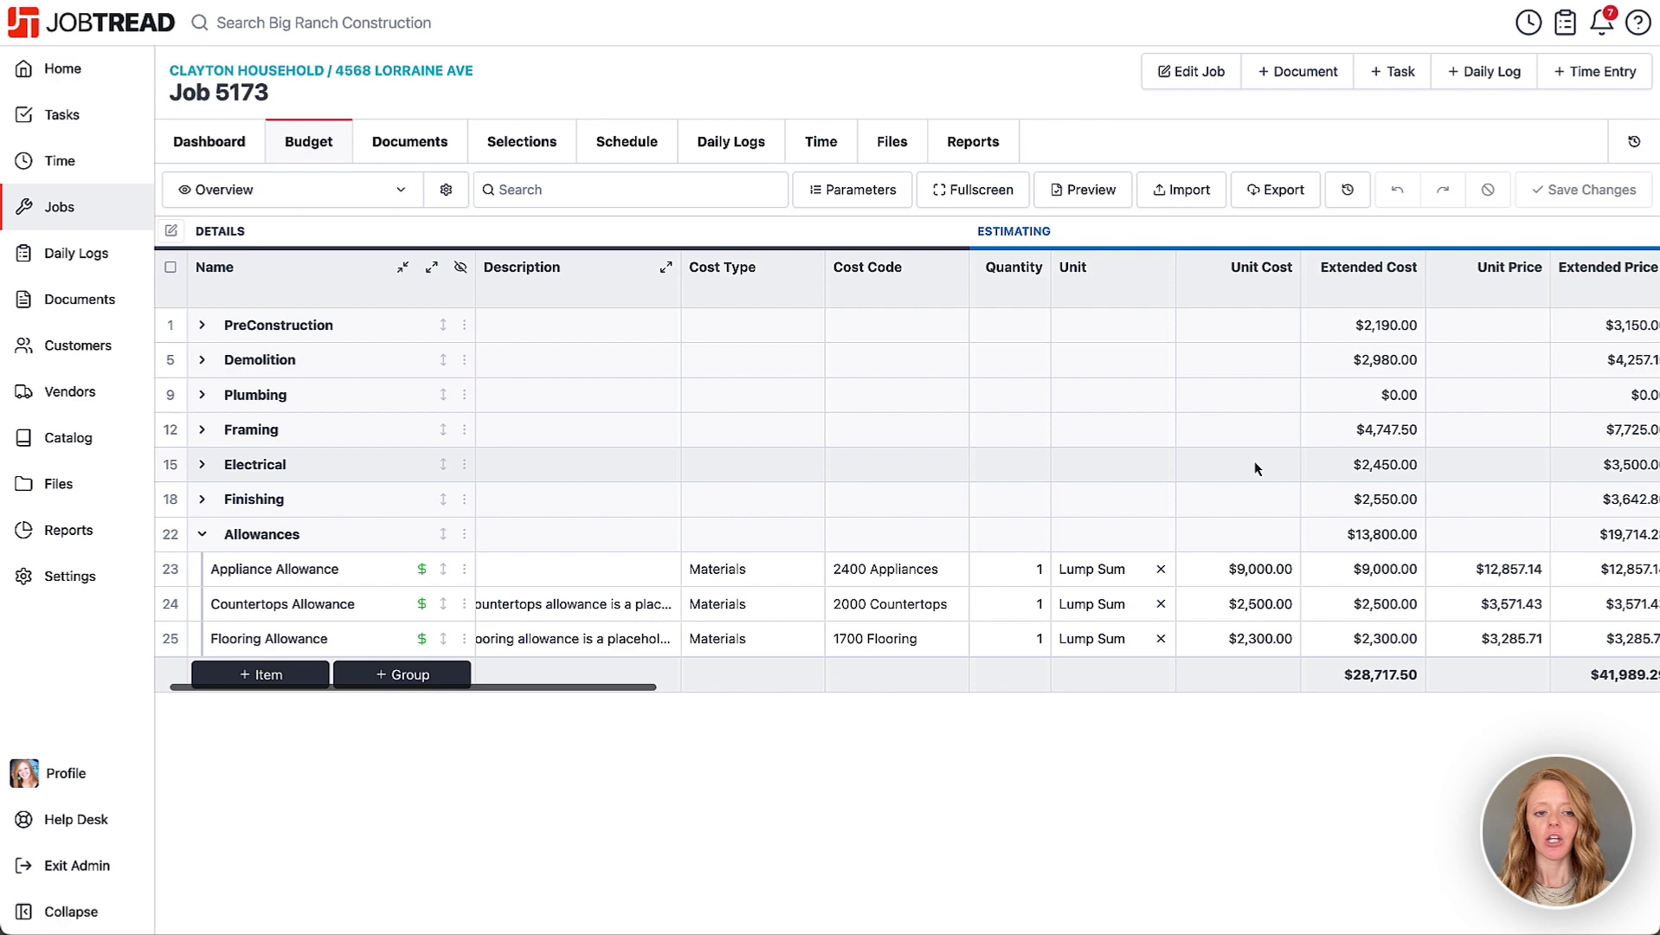
pyautogui.hscroll(5, 1255, 461)
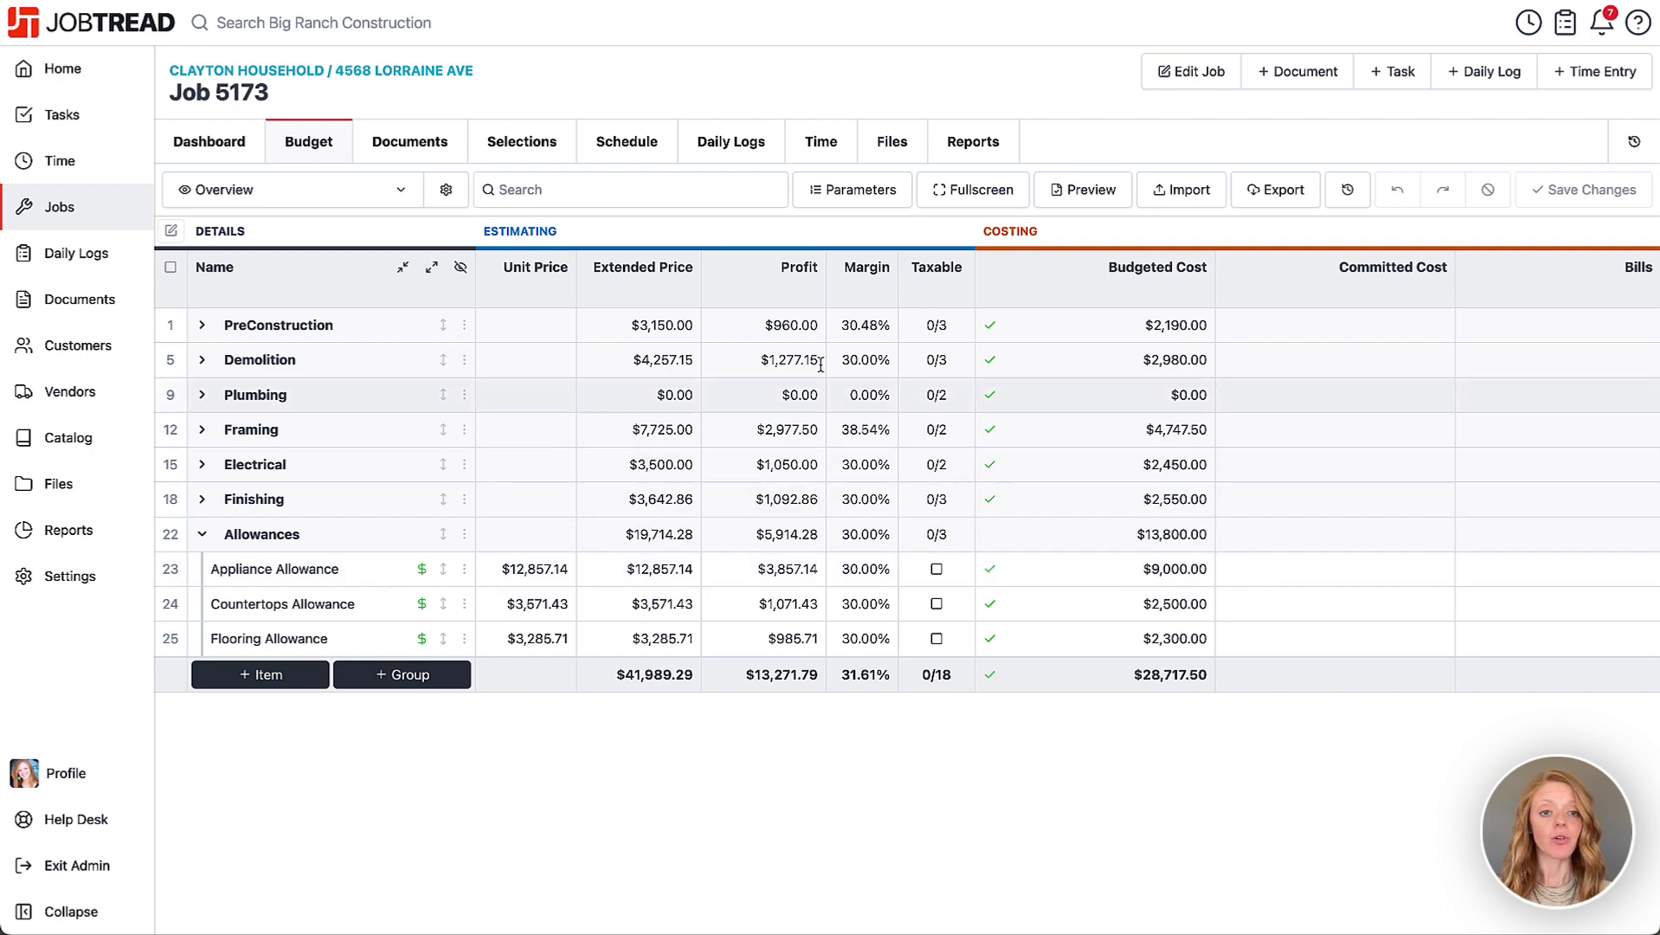
# Show the Selections page listing the three allowances totaling $14,785.71
pyautogui.click(538, 148)
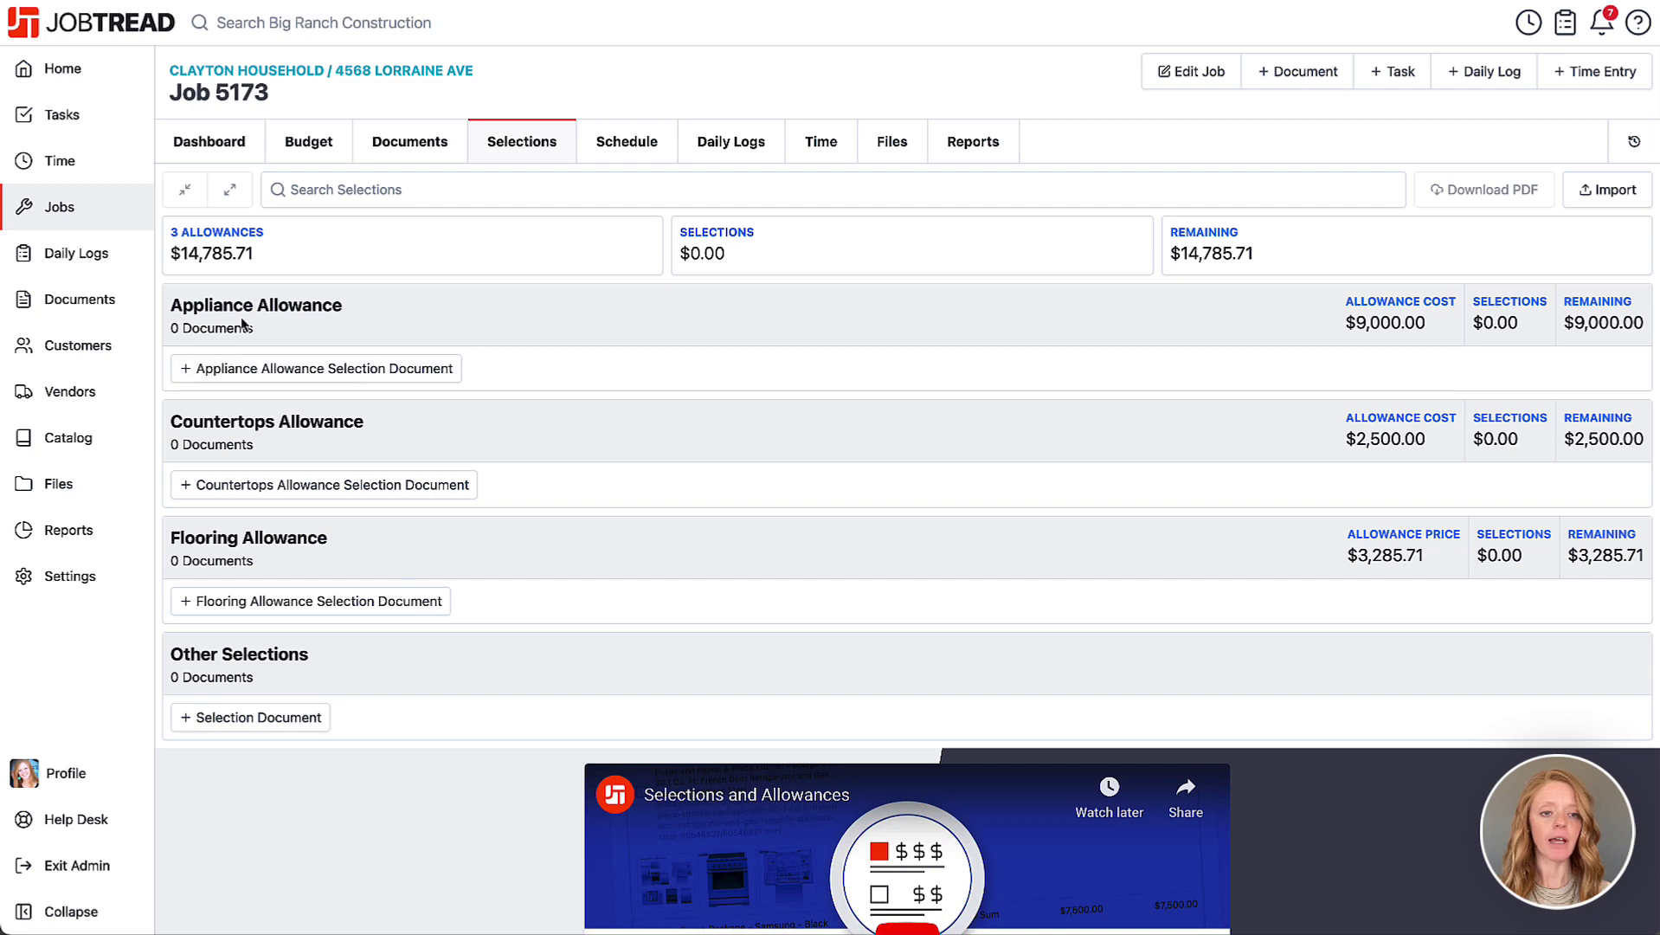
# Create an 'Appliance Package' selection document from the Appliance Package Selections catalog group, due May 3
pyautogui.click(299, 370)
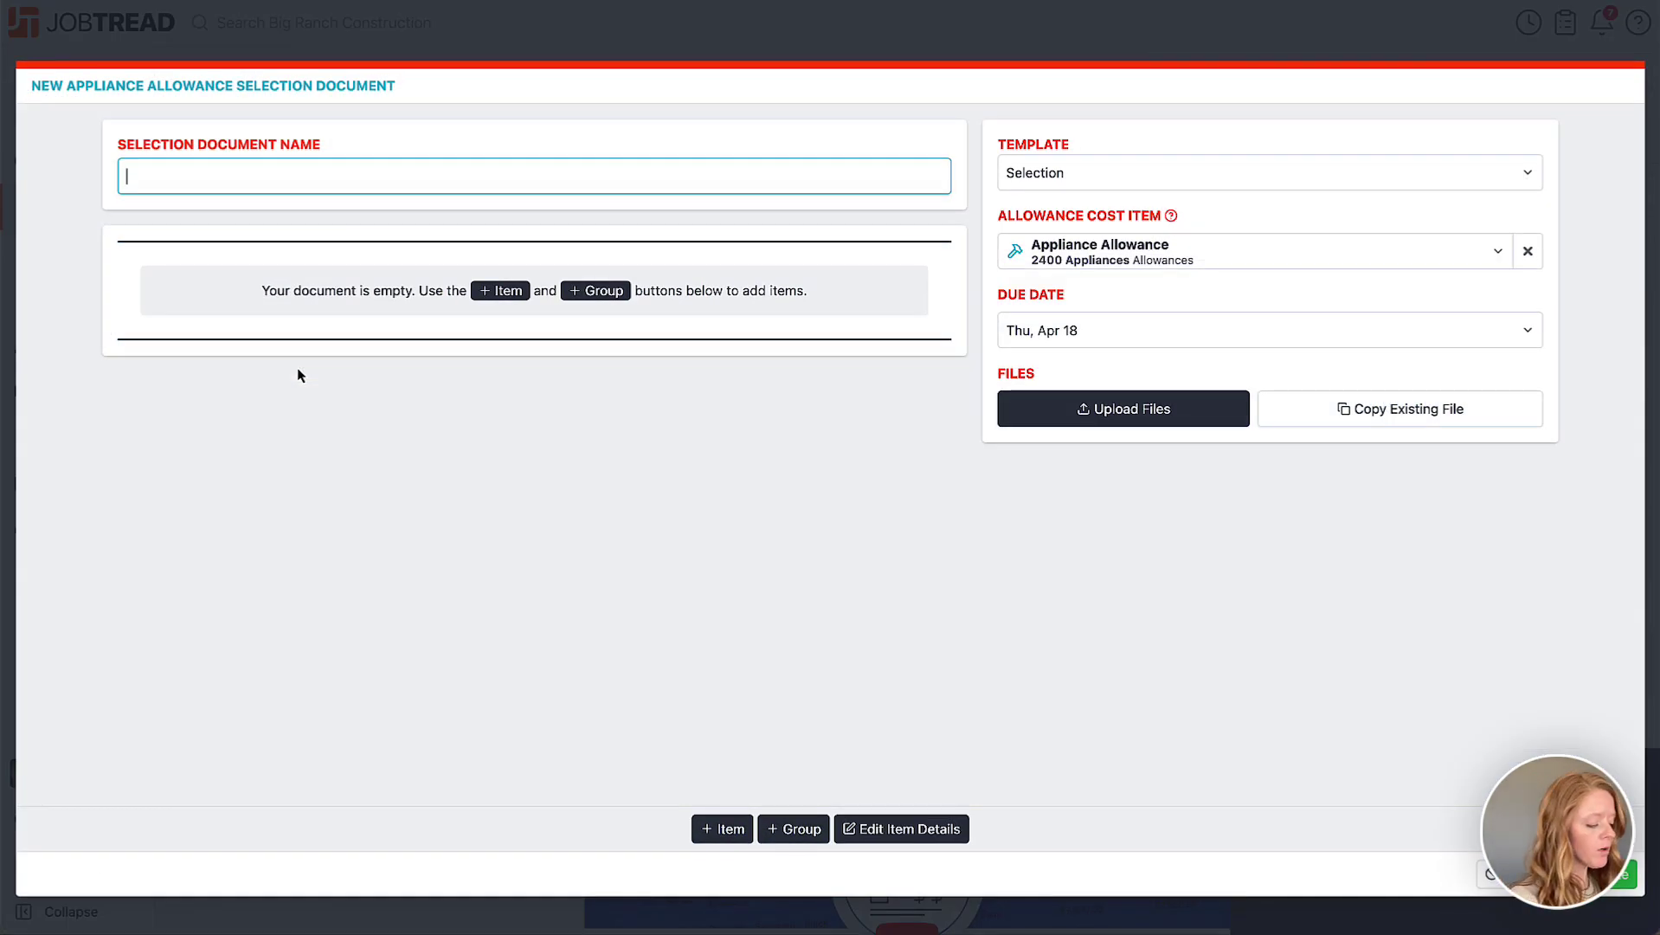
pyautogui.write('Appliance Package')
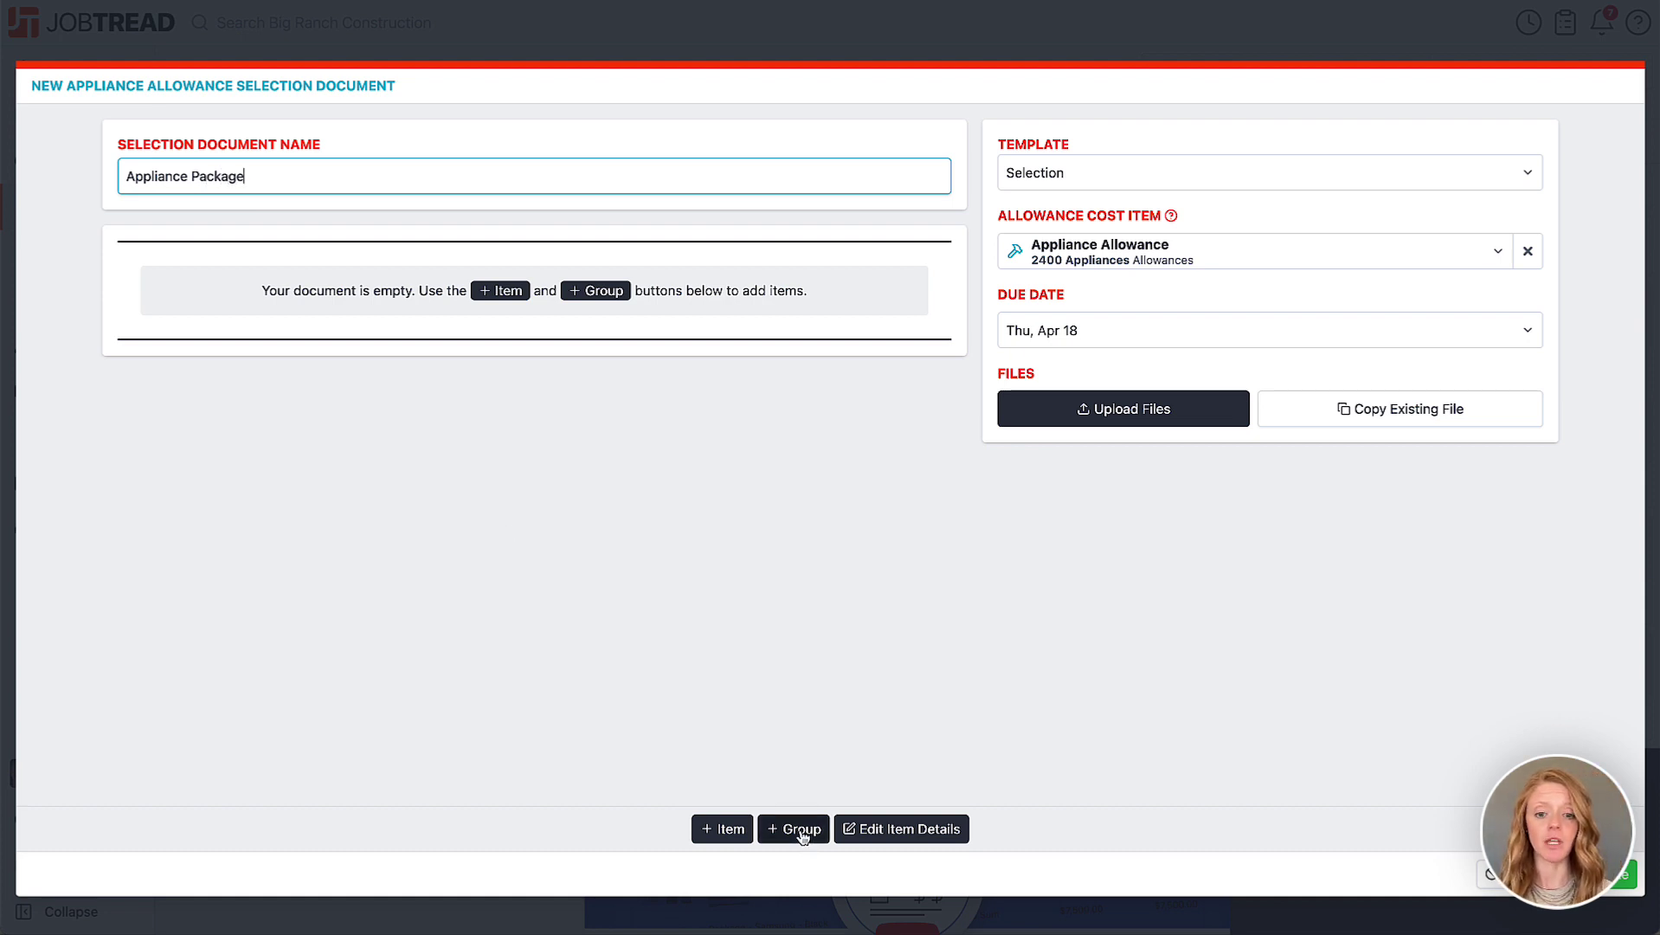
pyautogui.click(801, 831)
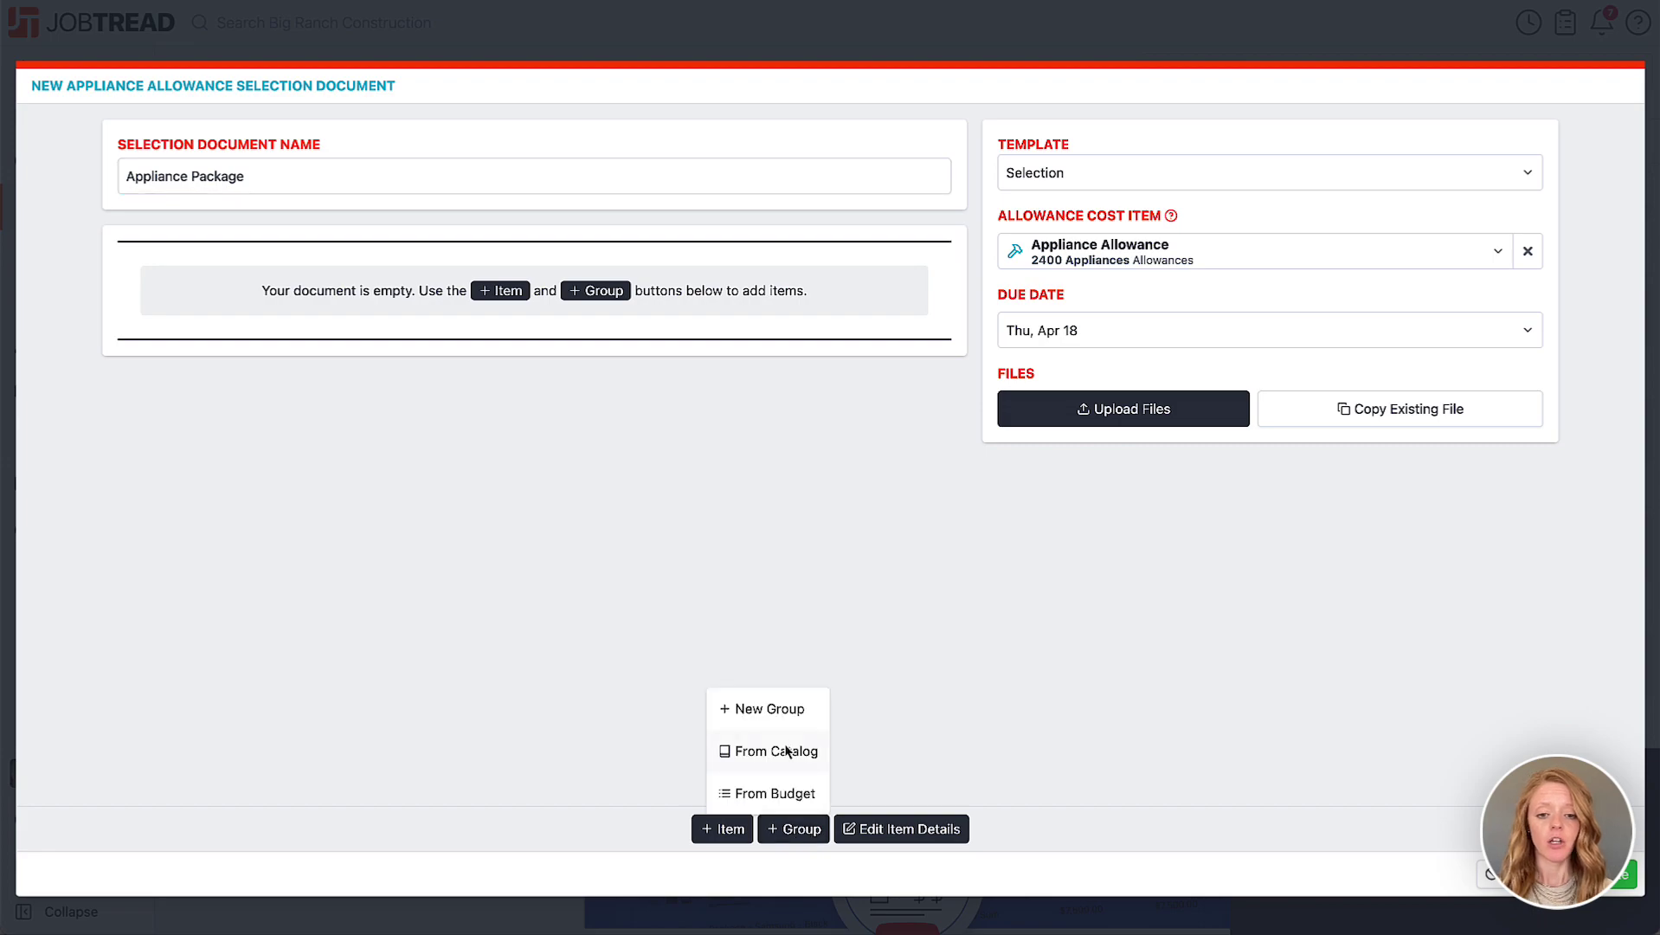
pyautogui.click(788, 750)
pyautogui.write('appl')
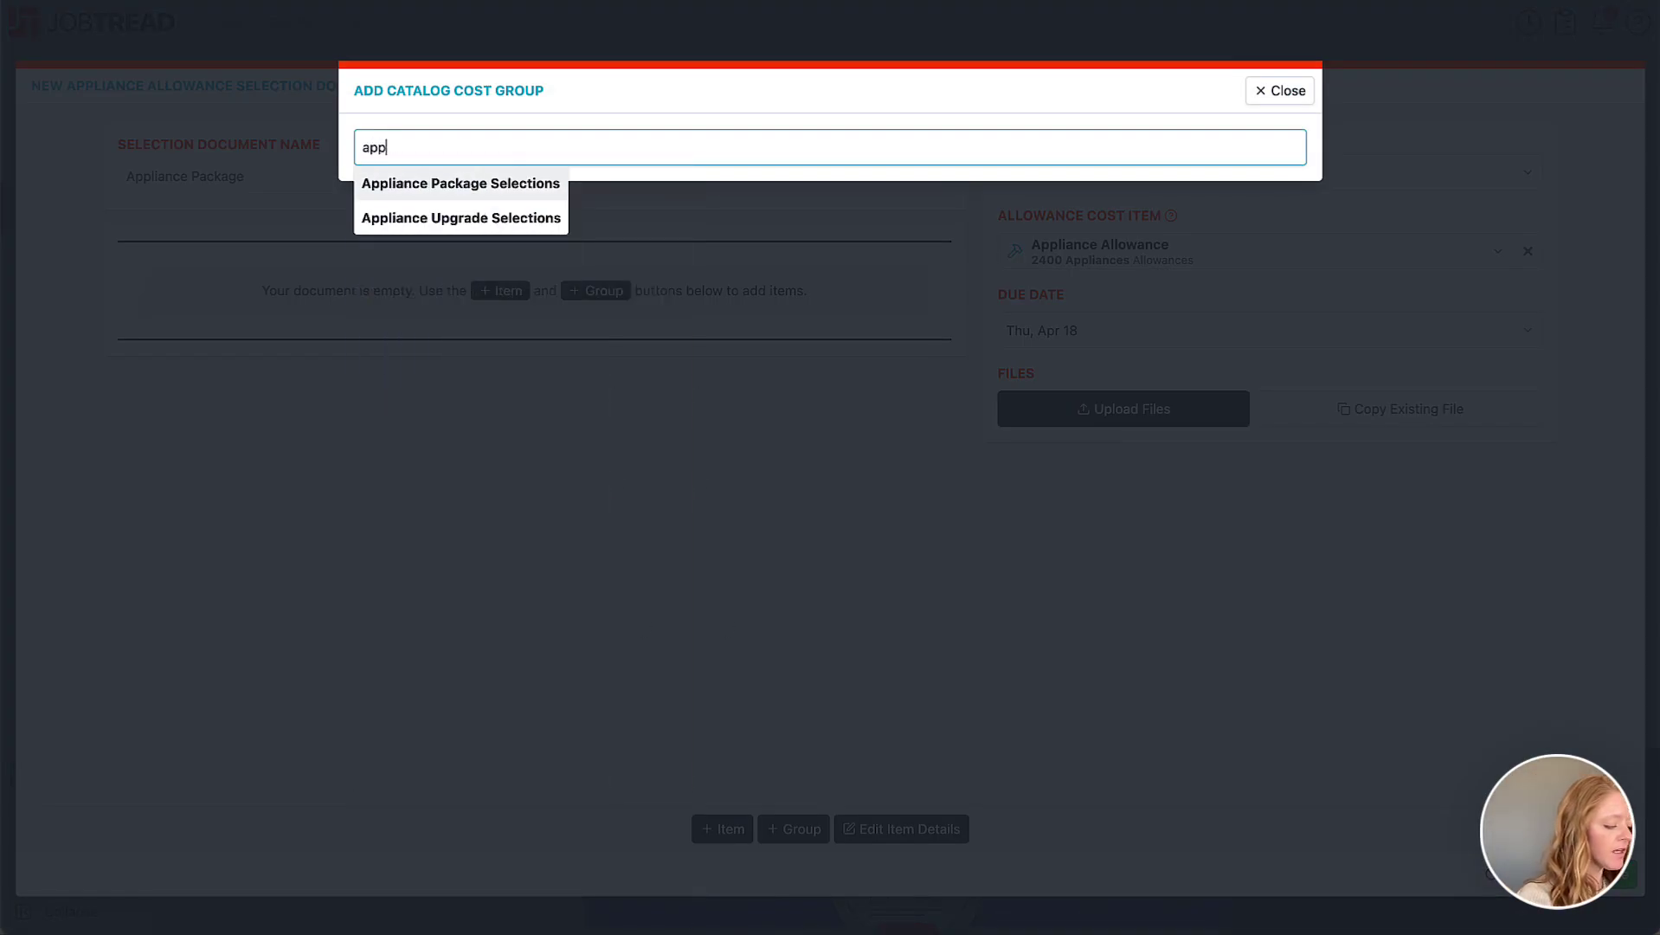
pyautogui.click(518, 192)
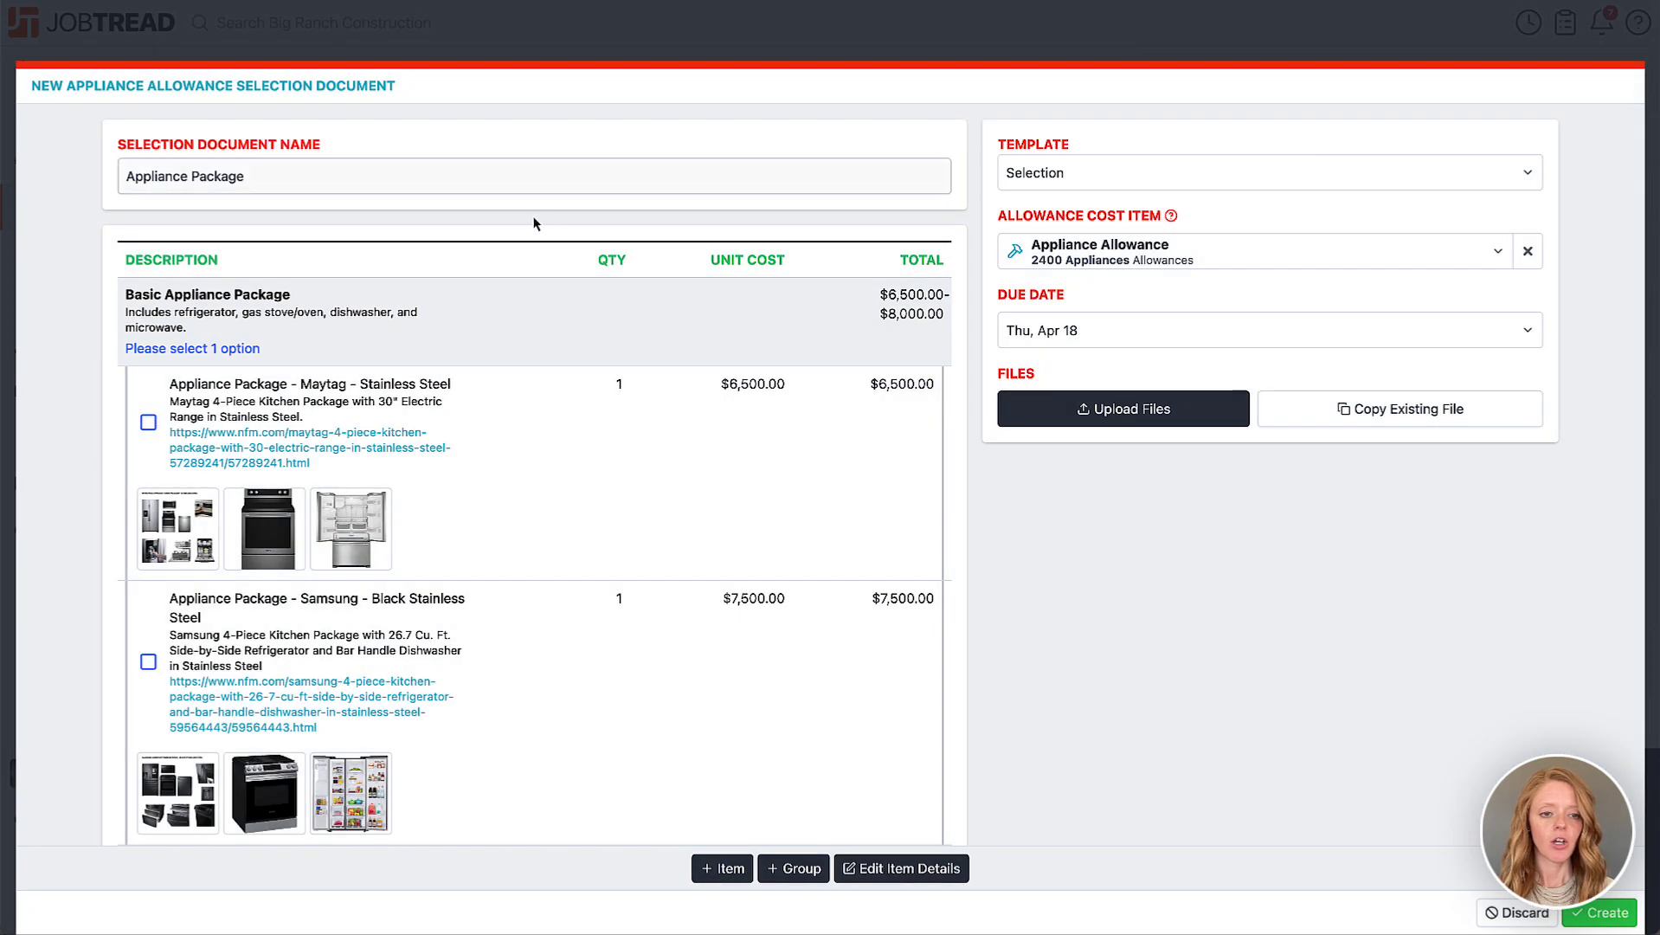
pyautogui.scroll(-3, 530, 762)
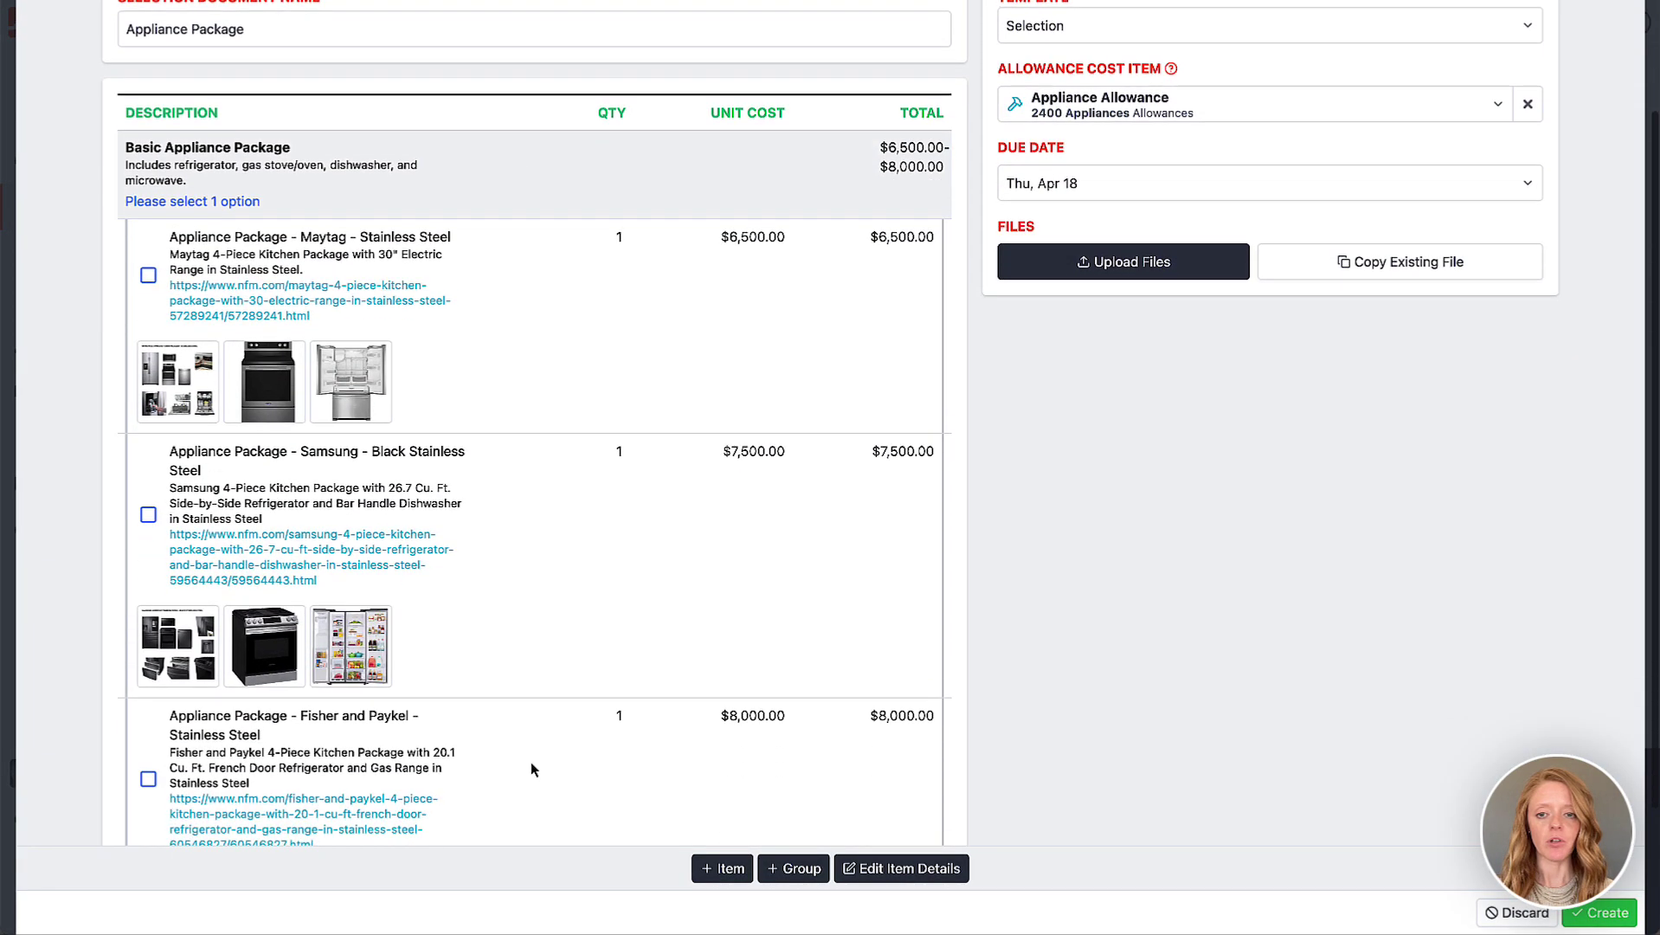
pyautogui.scroll(3, 532, 769)
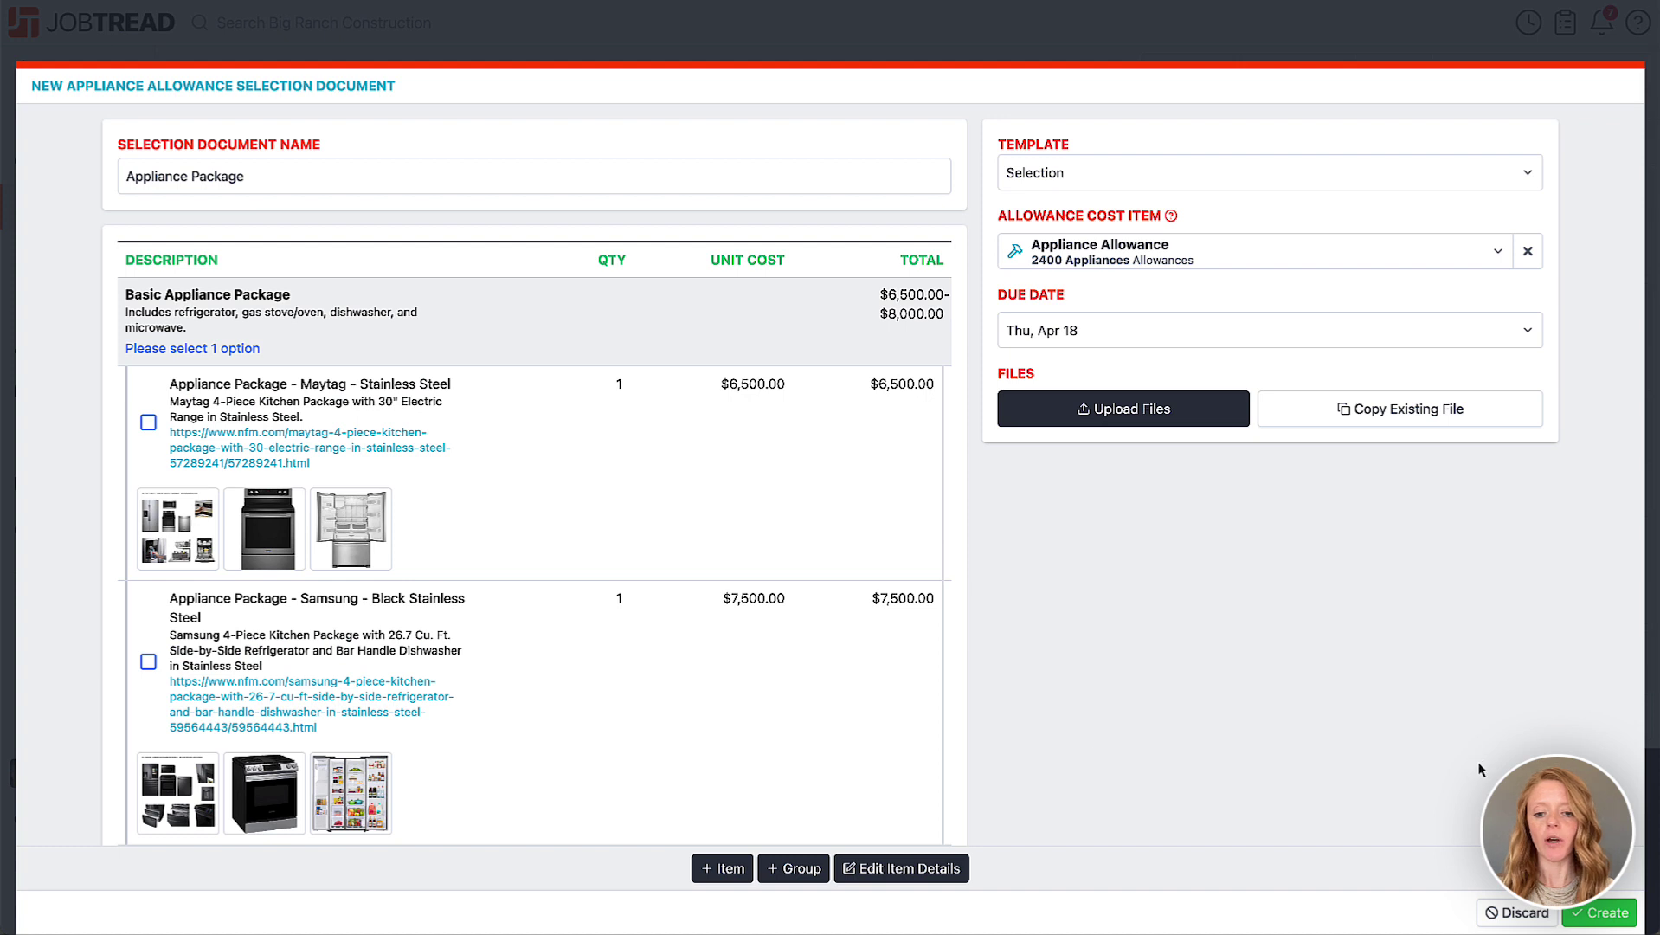
pyautogui.click(1290, 336)
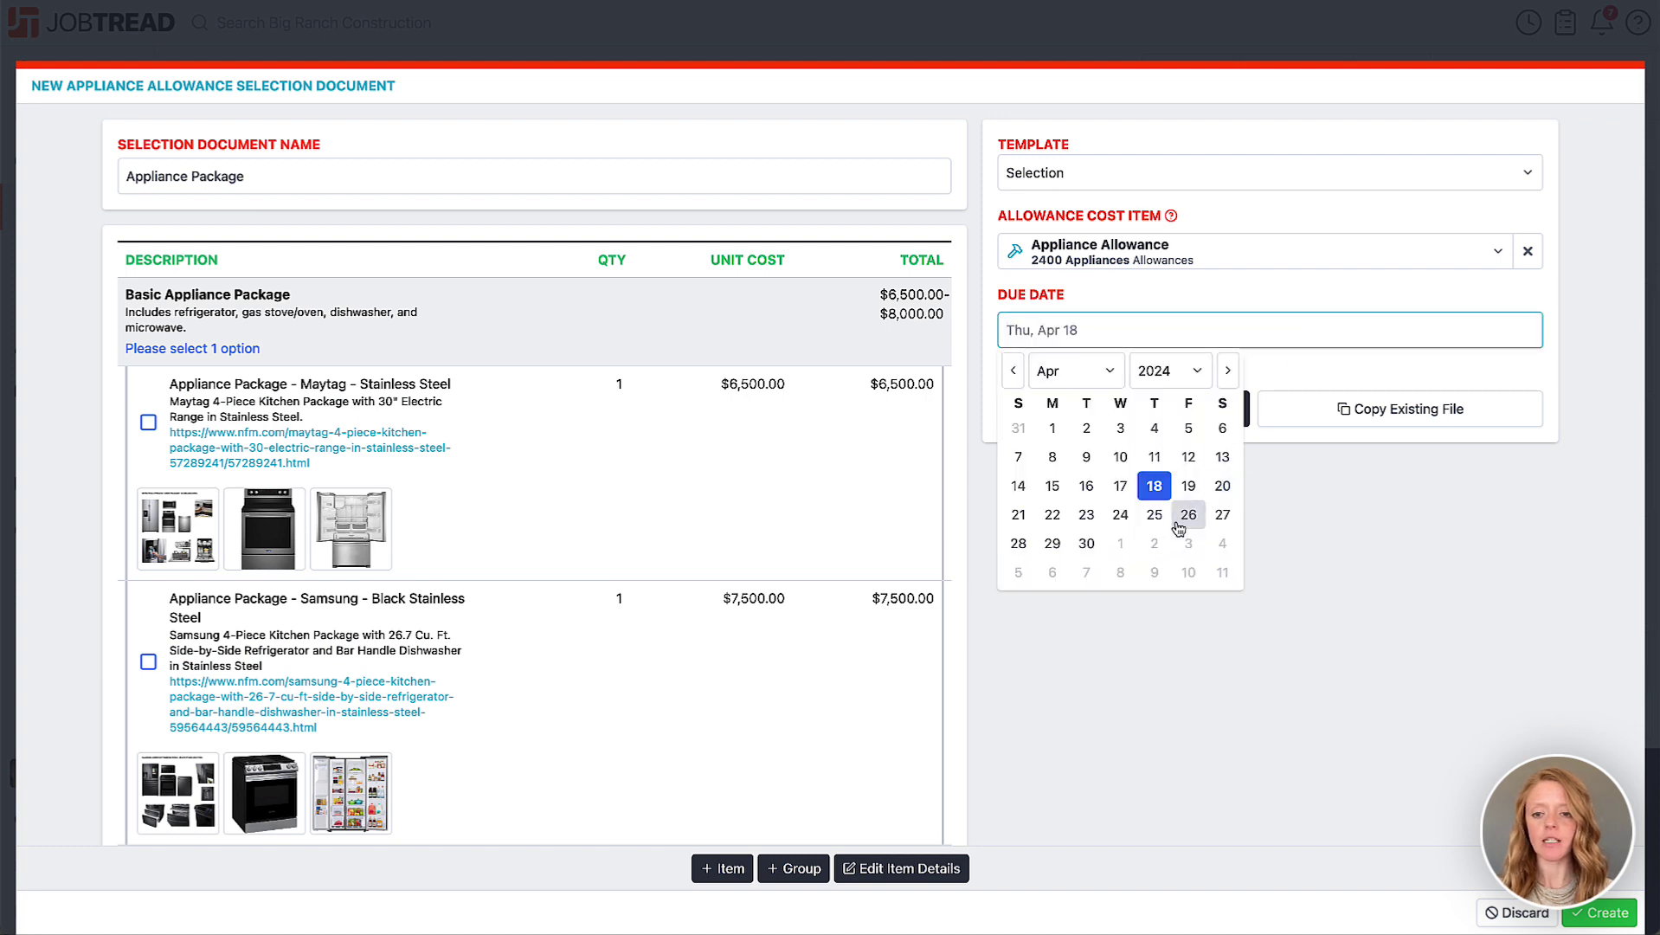
pyautogui.click(1187, 547)
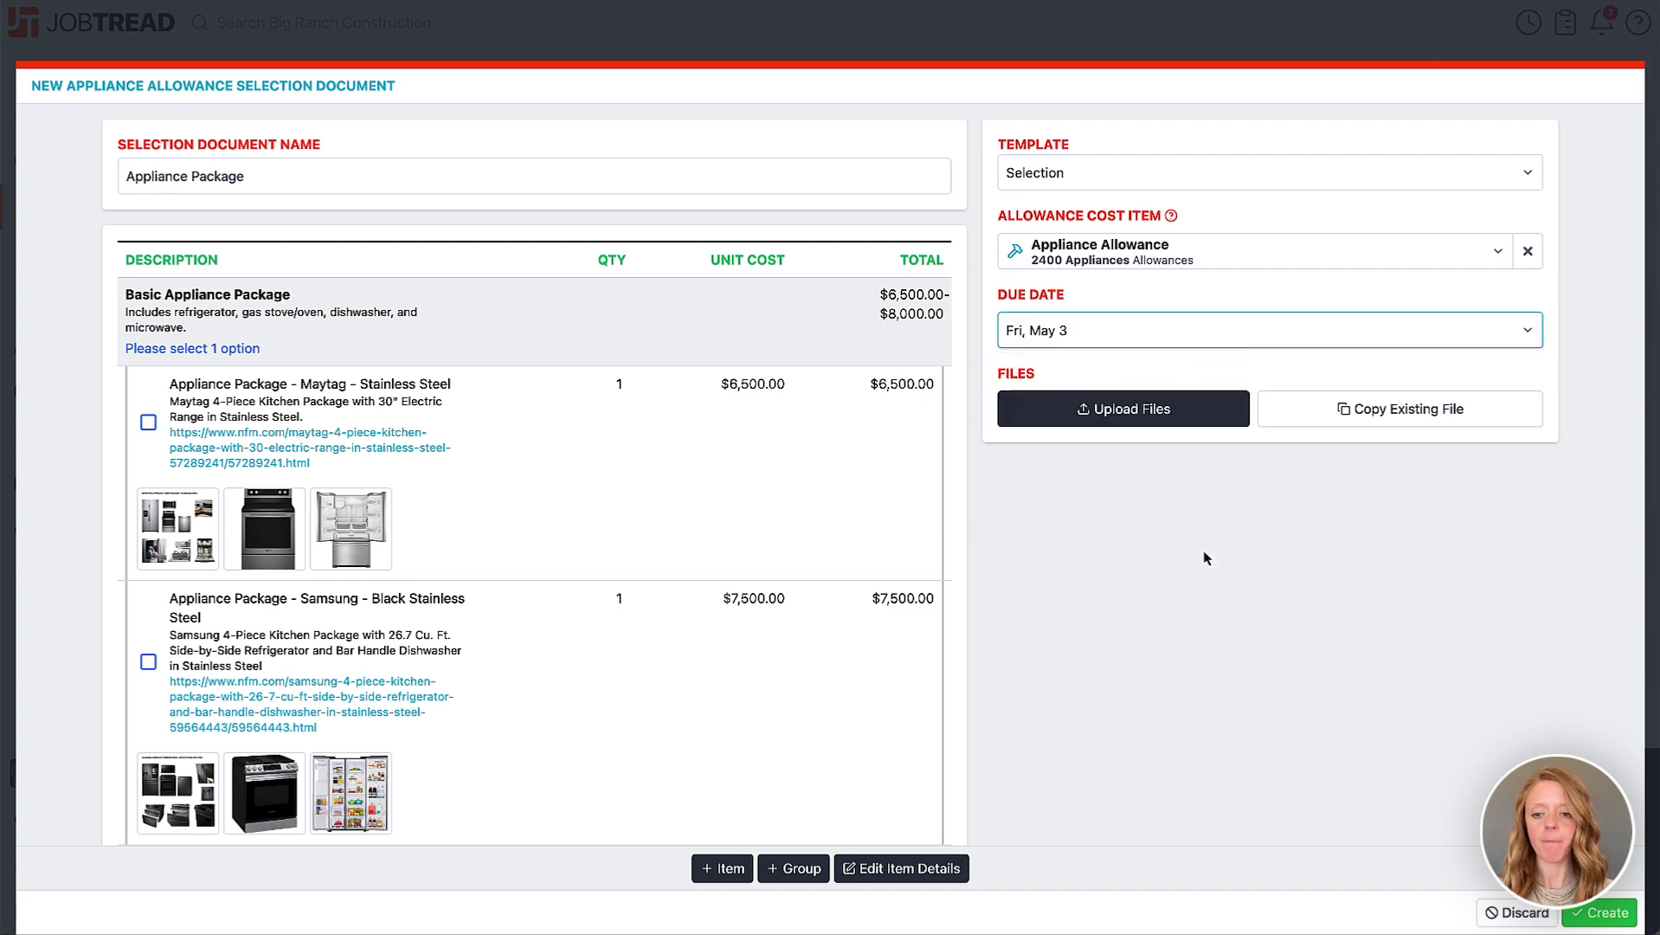
pyautogui.click(1604, 914)
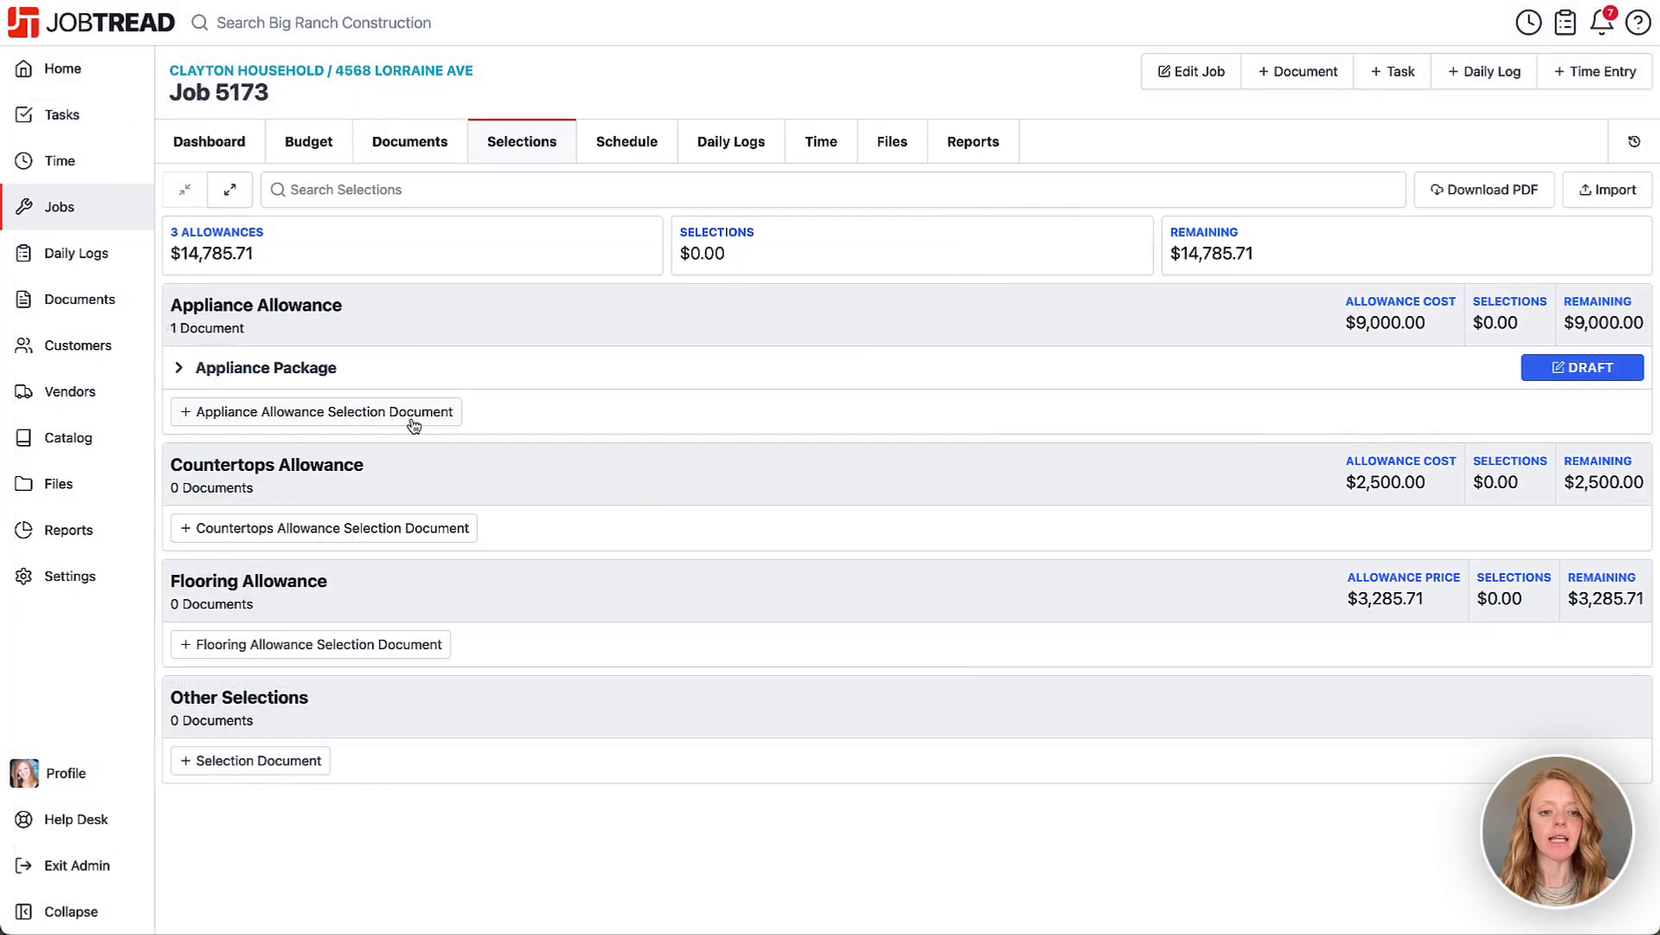
# Start an 'Appliance Upgrades' selection document with the Appliance Upgrade Selections catalog group
pyautogui.click(417, 421)
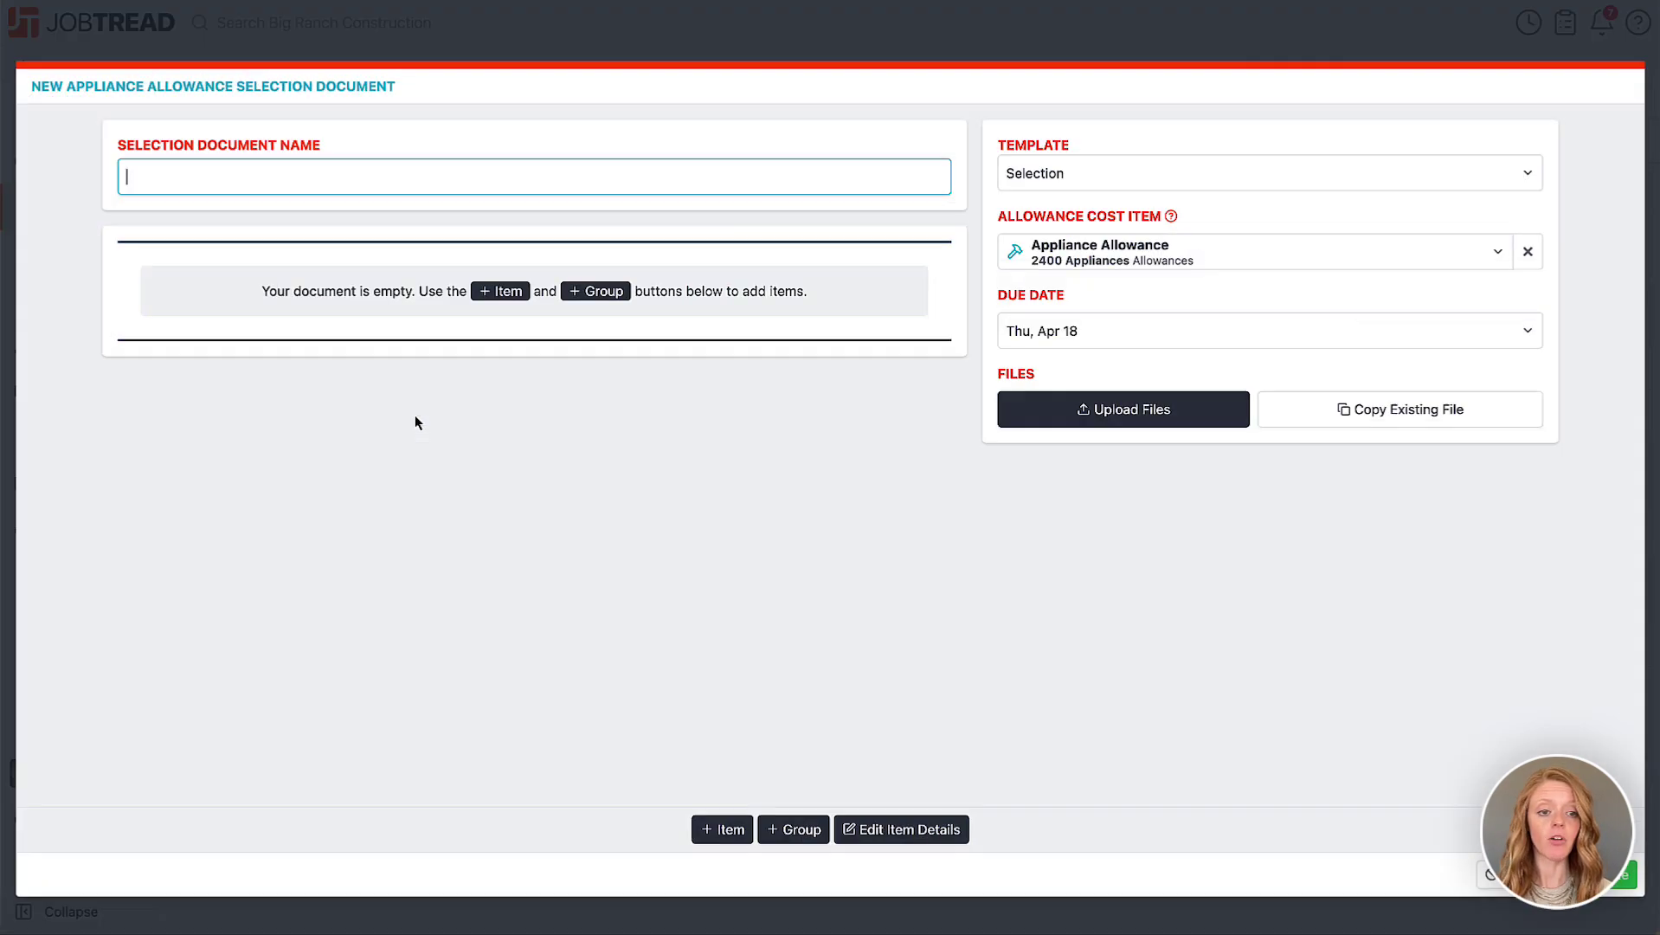
pyautogui.write('Appliance Upgrades')
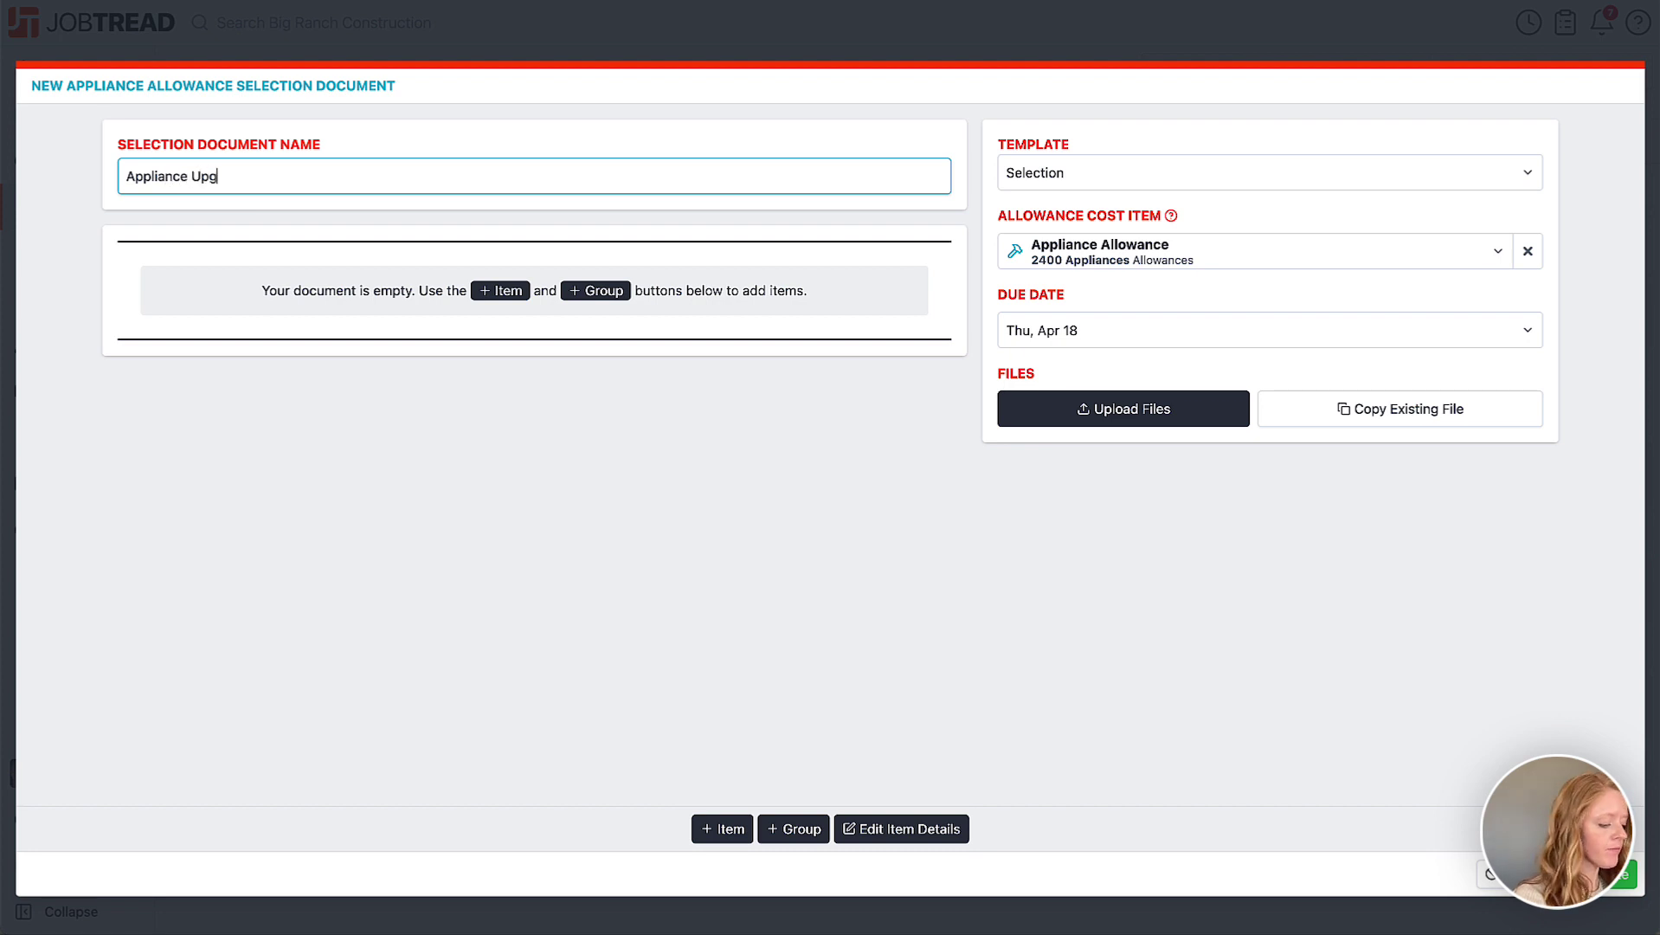
pyautogui.click(797, 829)
pyautogui.click(805, 753)
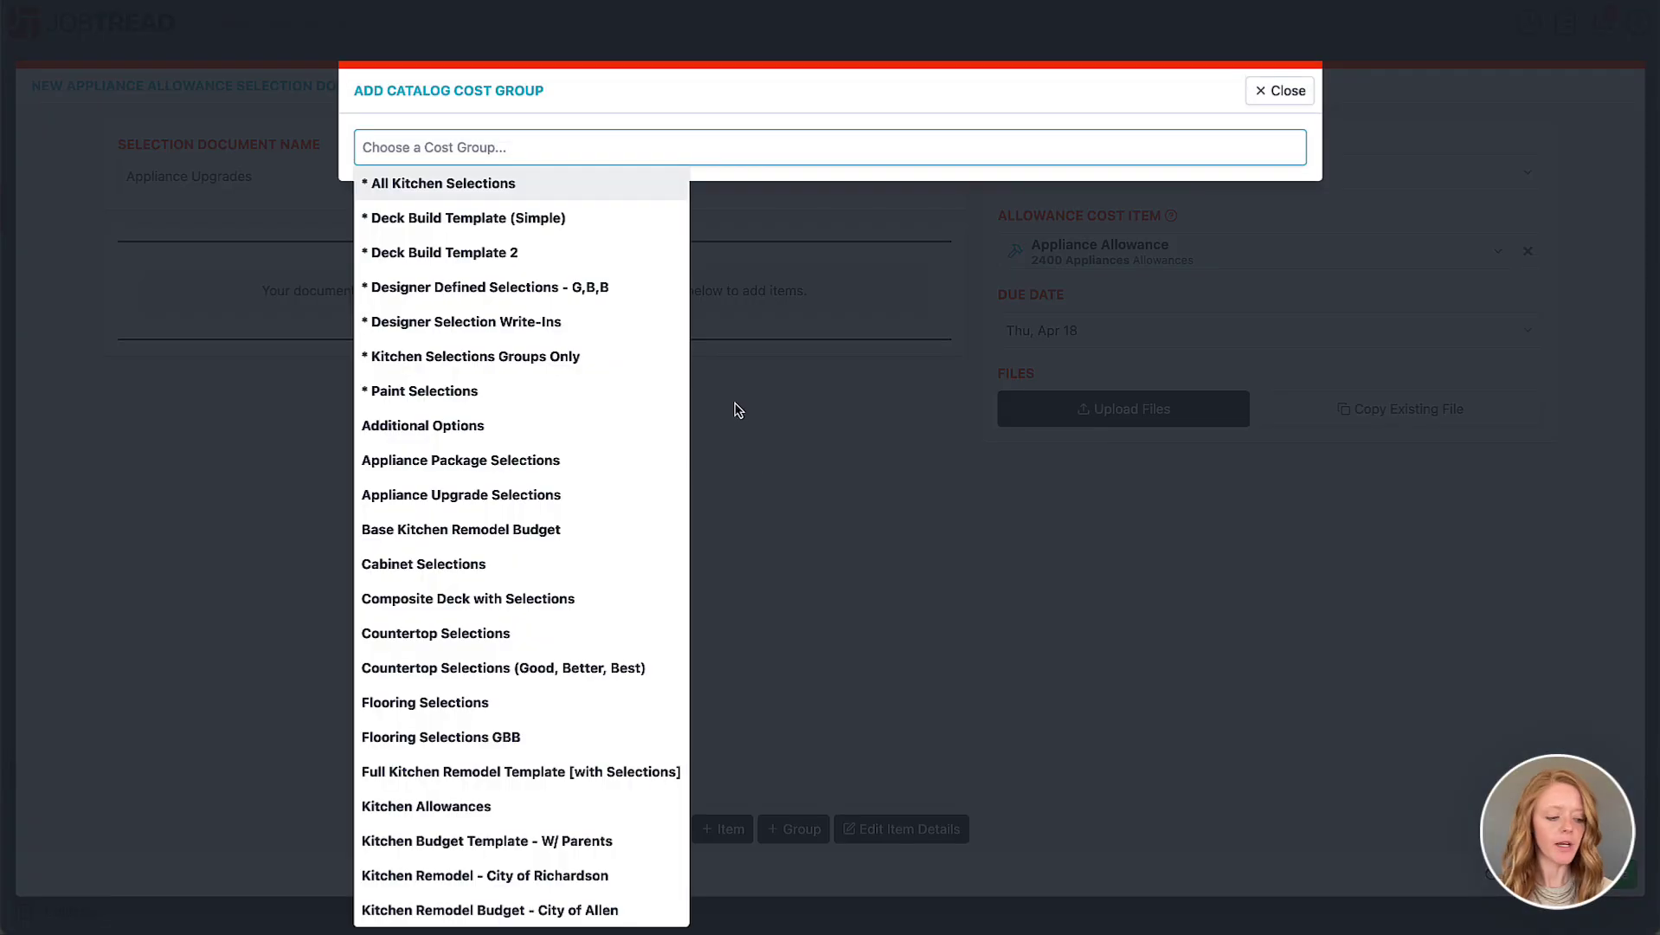
pyautogui.write('upgra')
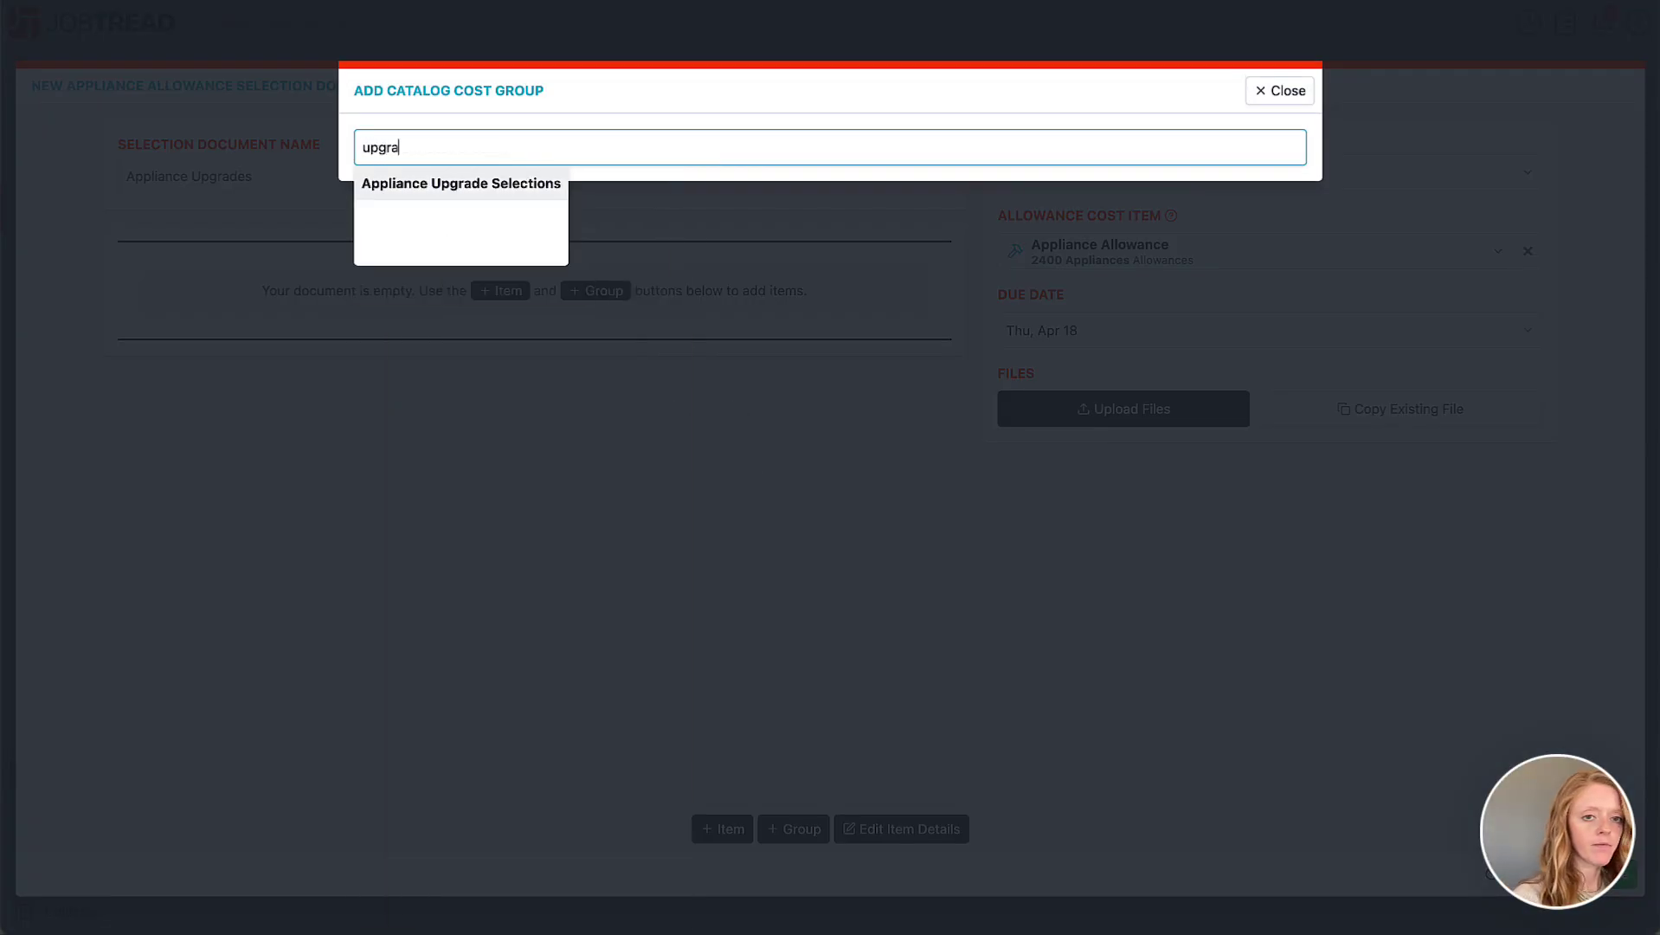
pyautogui.click(497, 182)
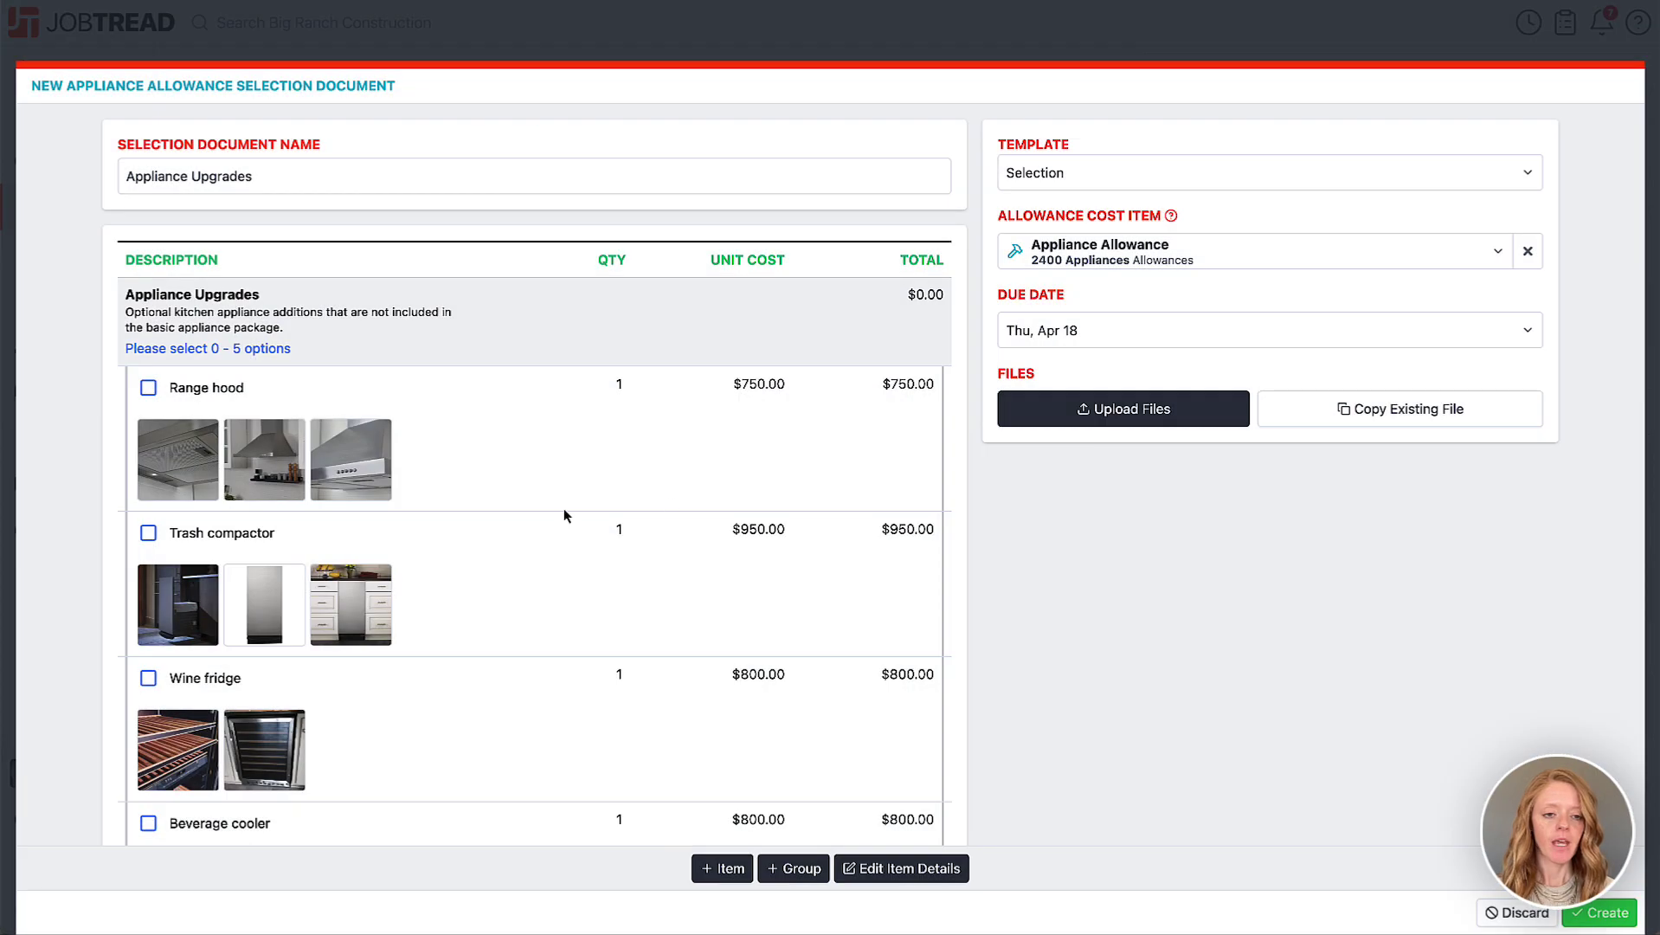
# Set its due date to May 3 and create it as a draft
pyautogui.scroll(-1, 472, 519)
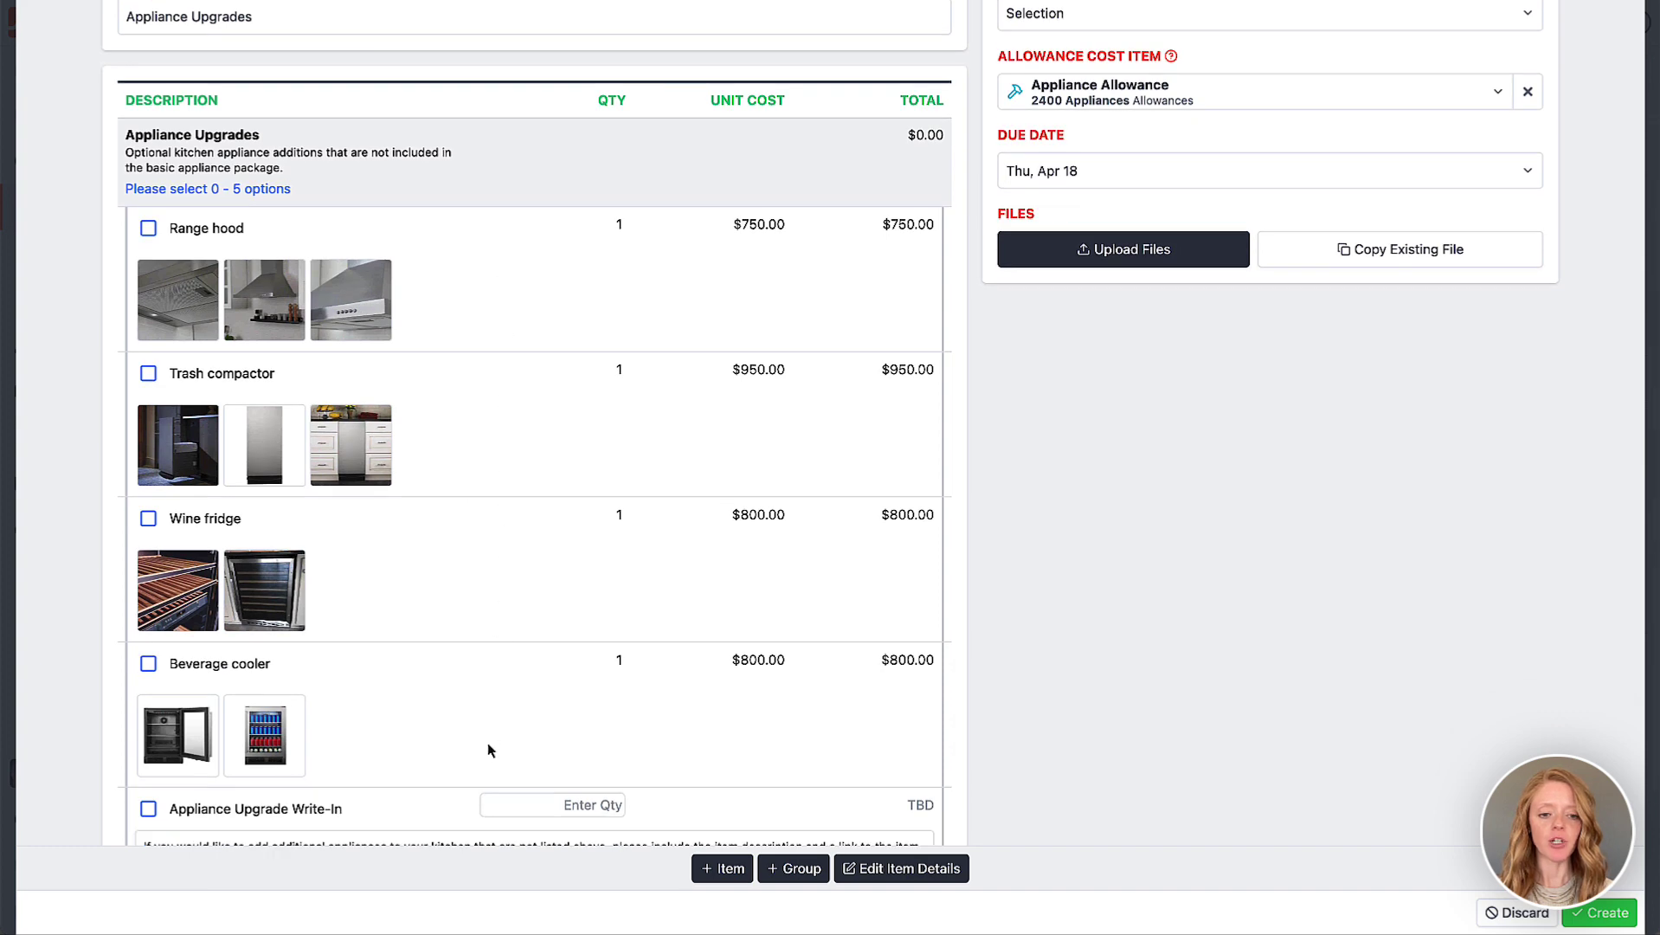
pyautogui.scroll(-1, 487, 743)
pyautogui.scroll(-1, 487, 744)
pyautogui.scroll(4, 487, 744)
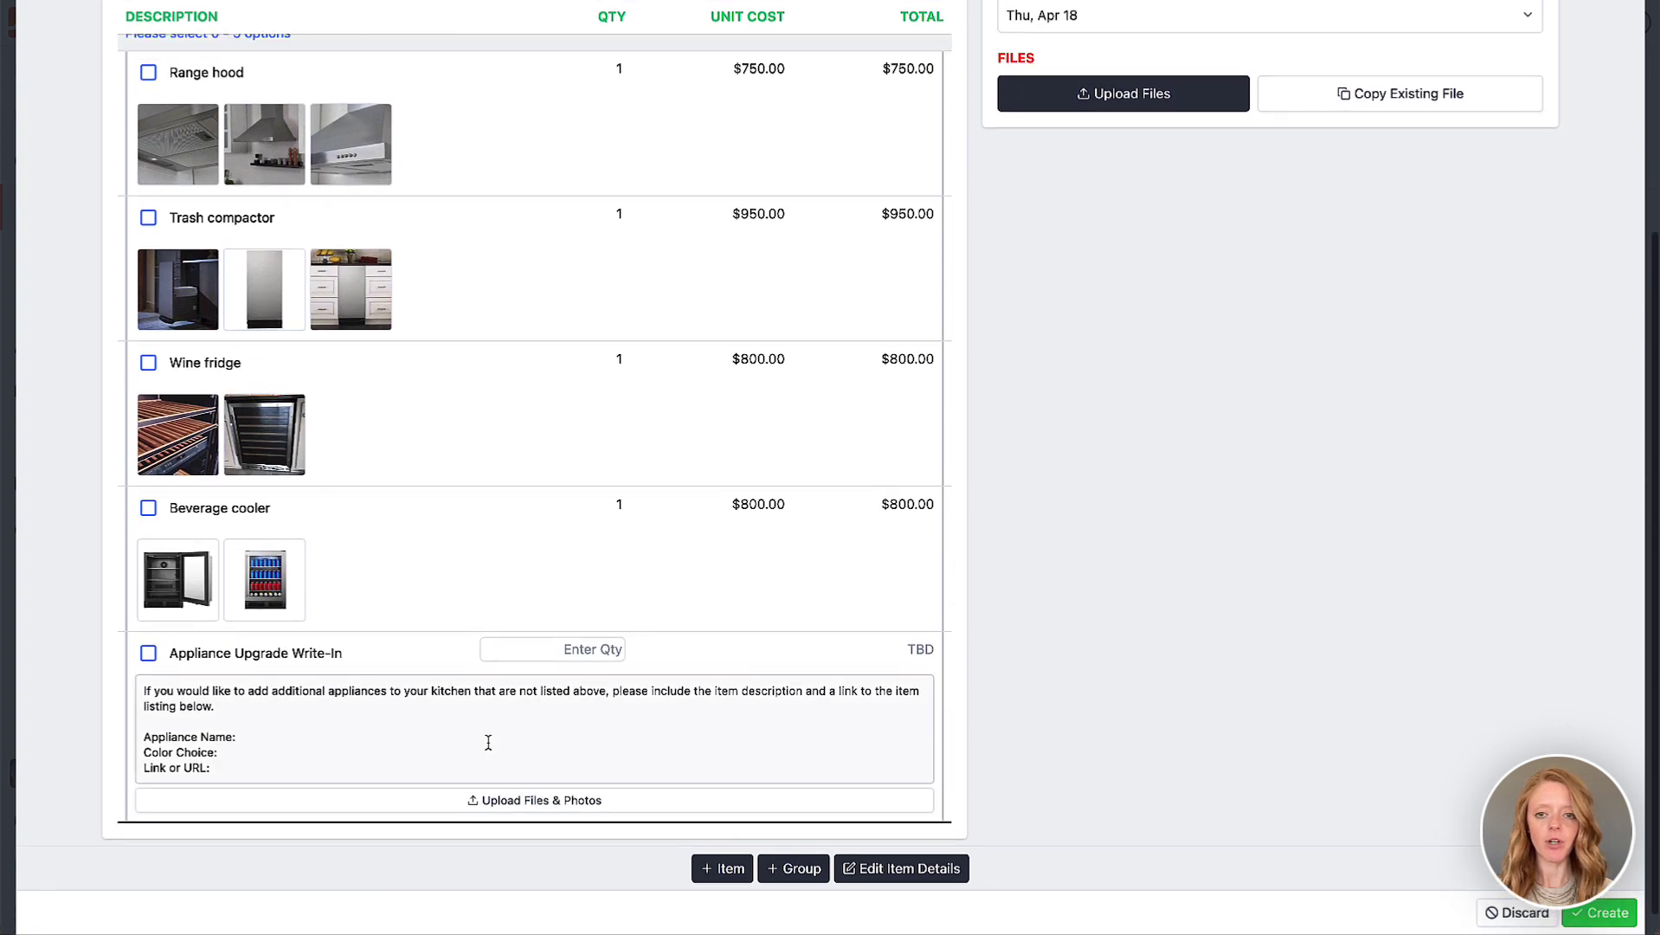
pyautogui.click(1152, 328)
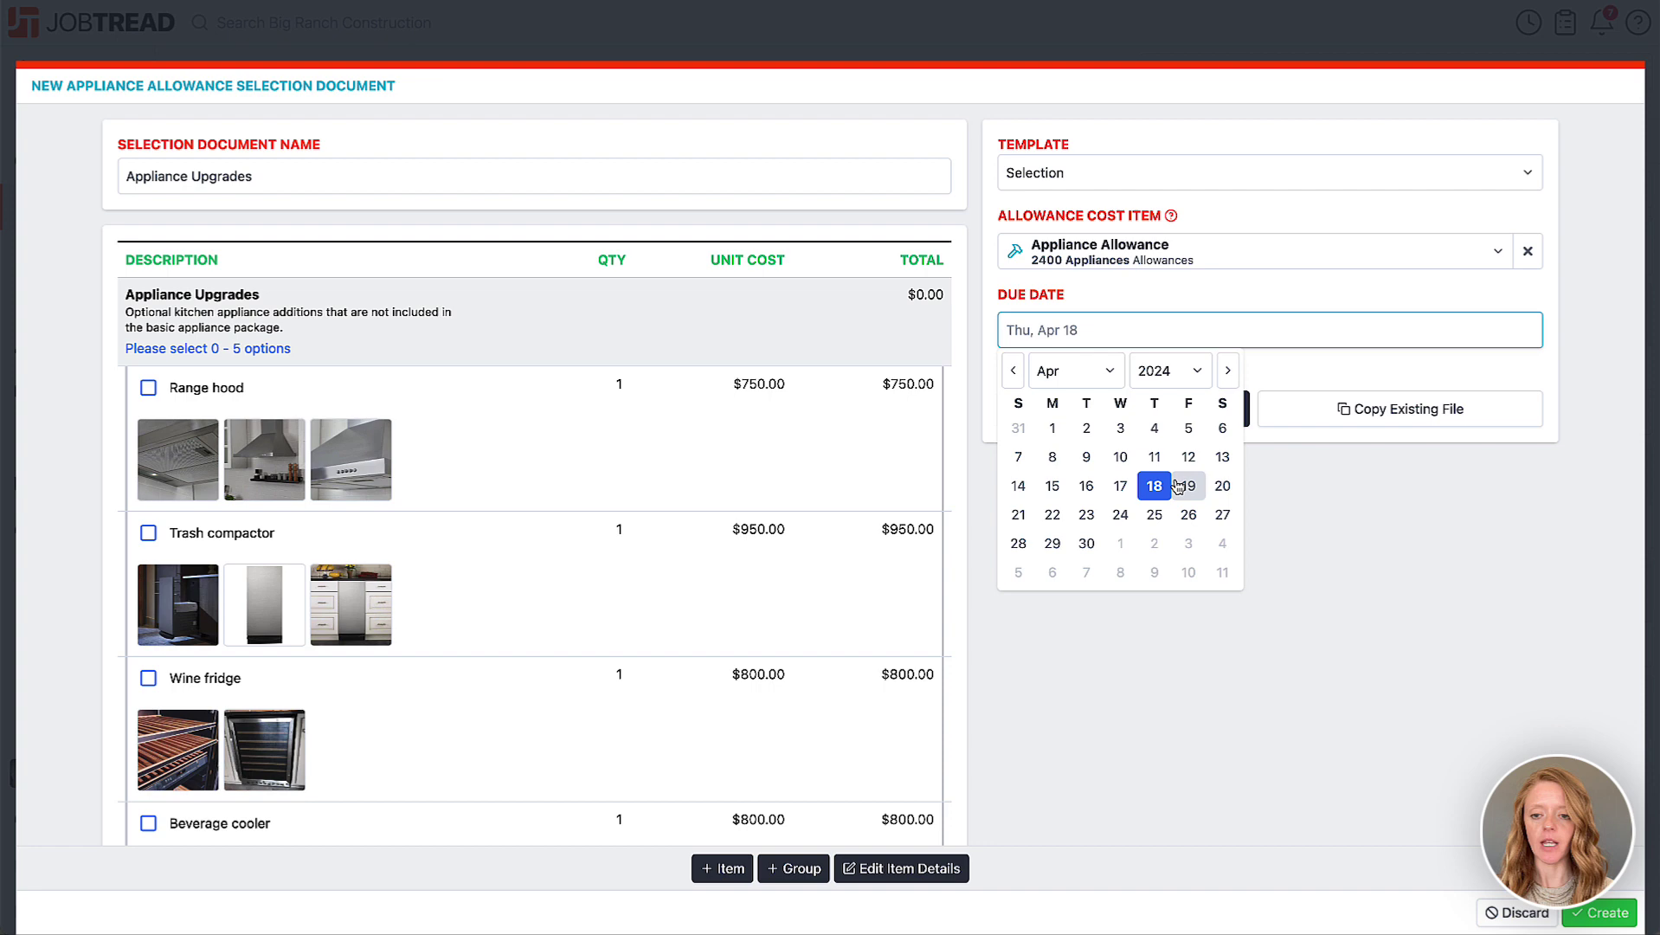
pyautogui.click(1186, 544)
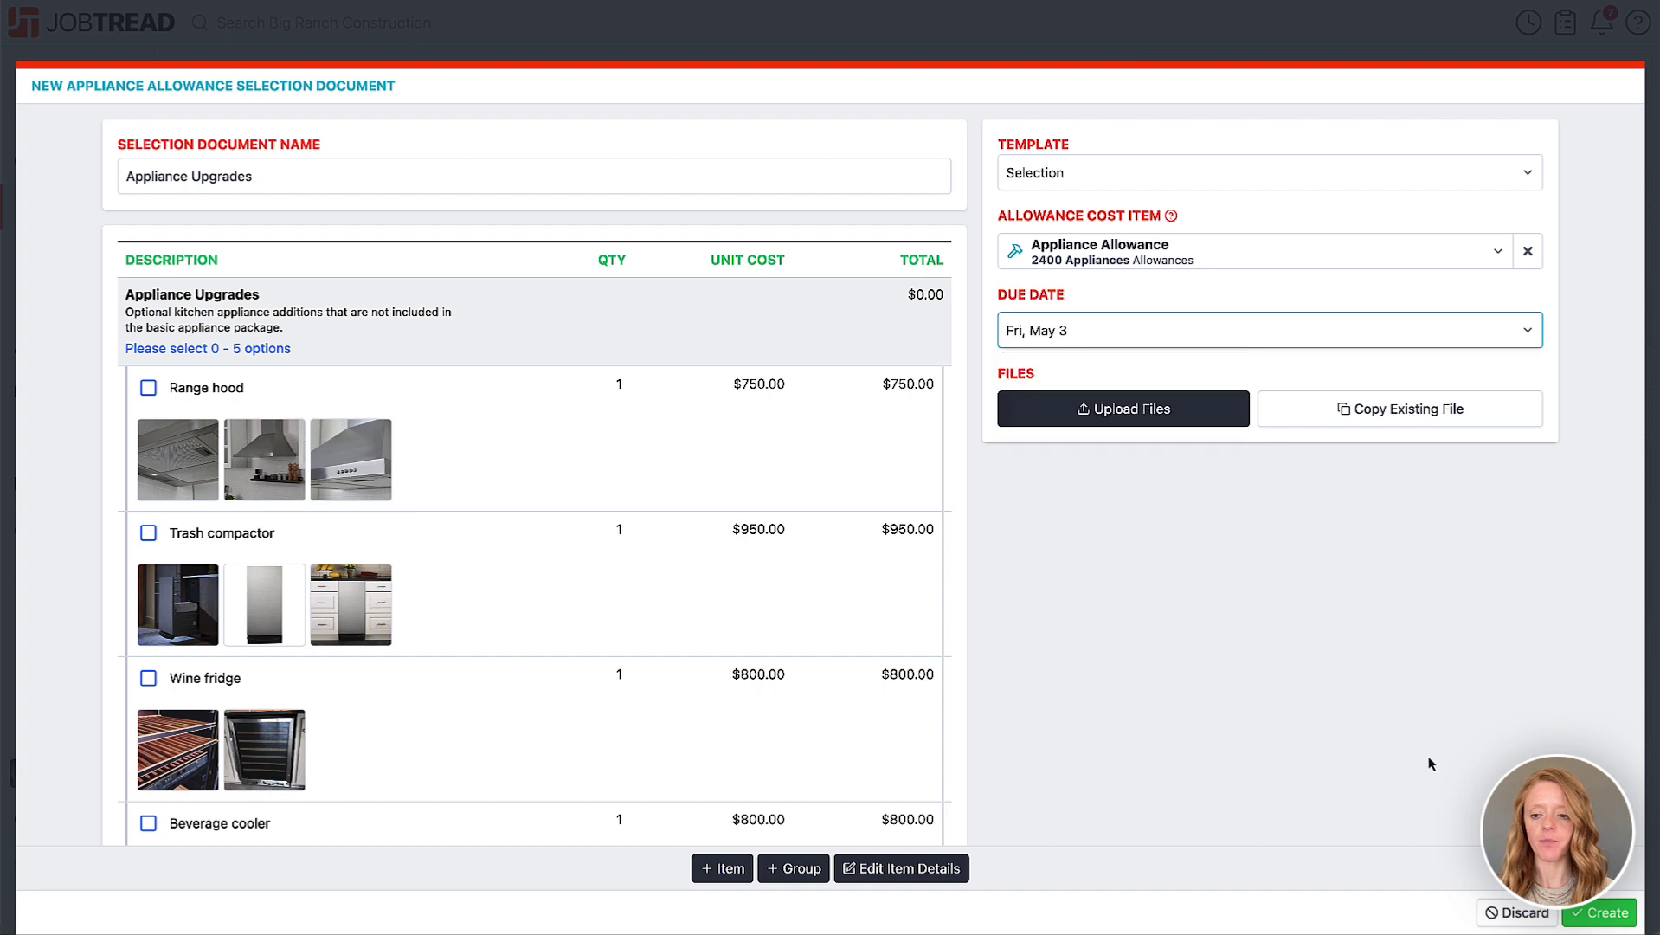
pyautogui.click(1599, 913)
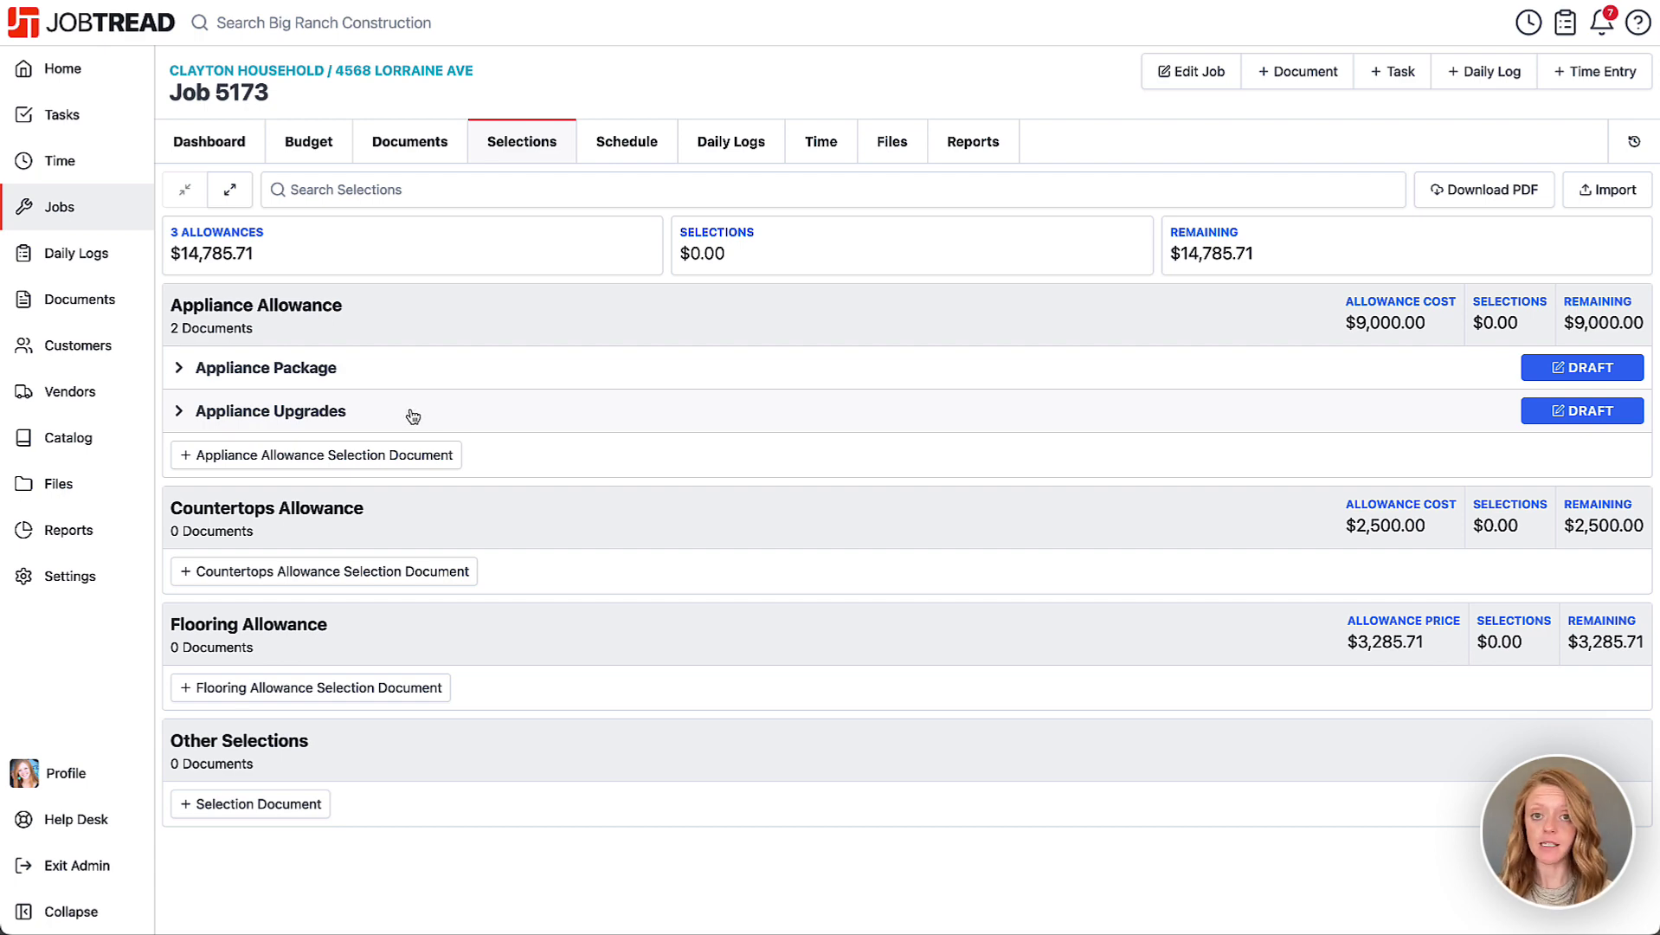
# Send the Appliance Package selection to the client with signature required
pyautogui.click(372, 374)
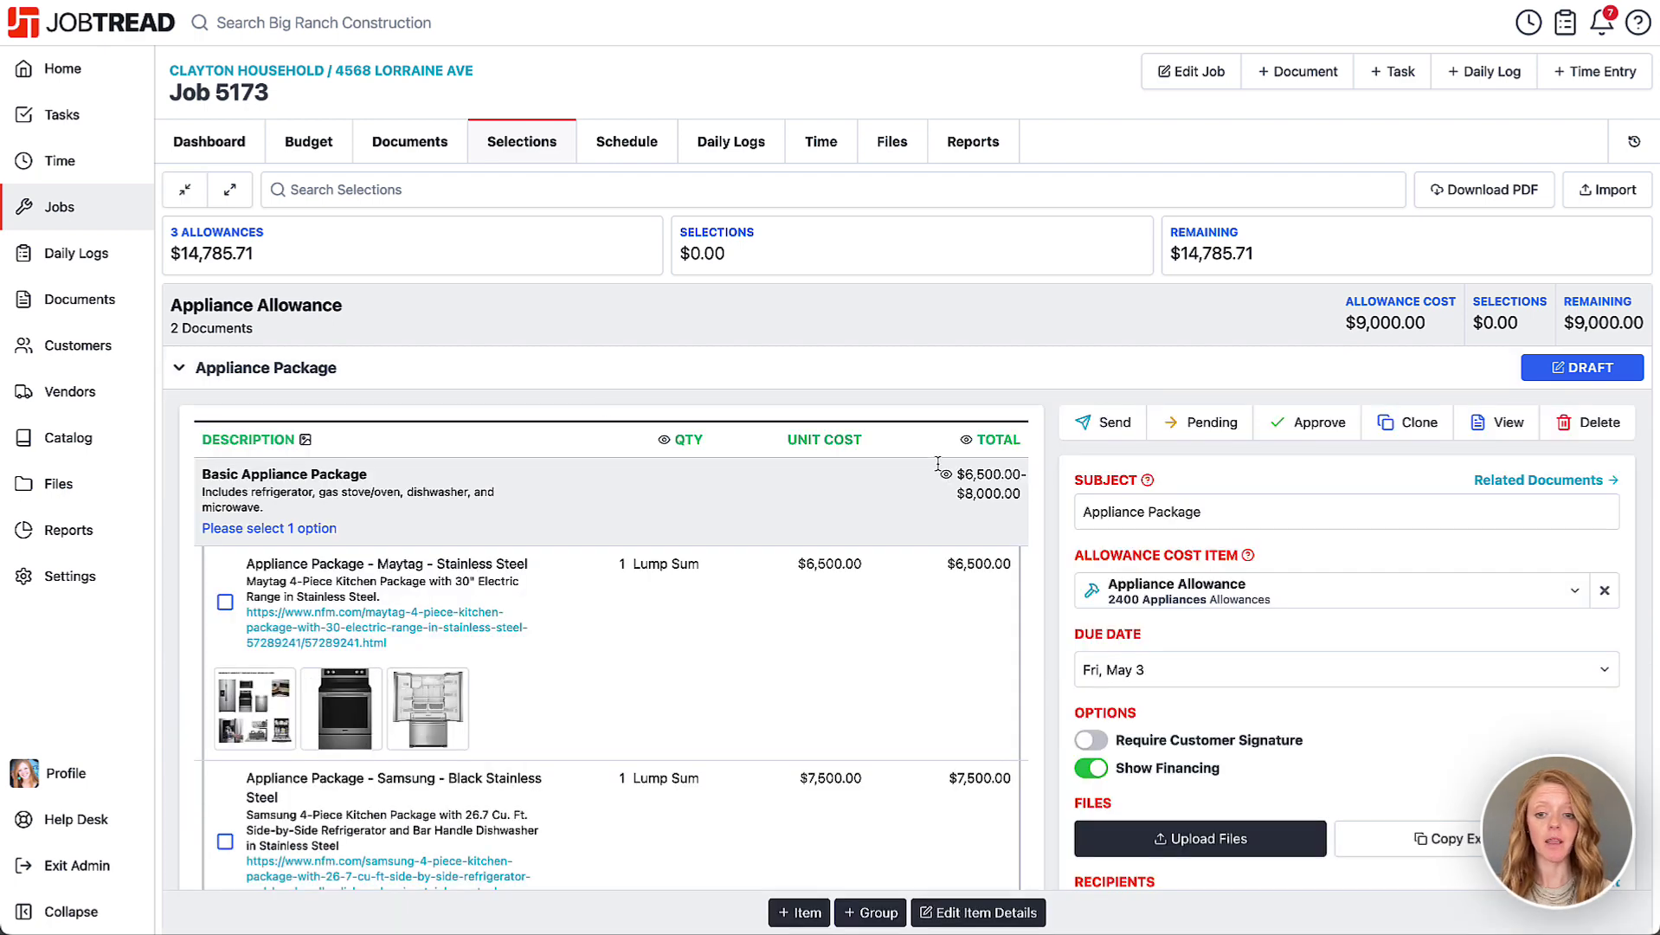
pyautogui.click(1111, 423)
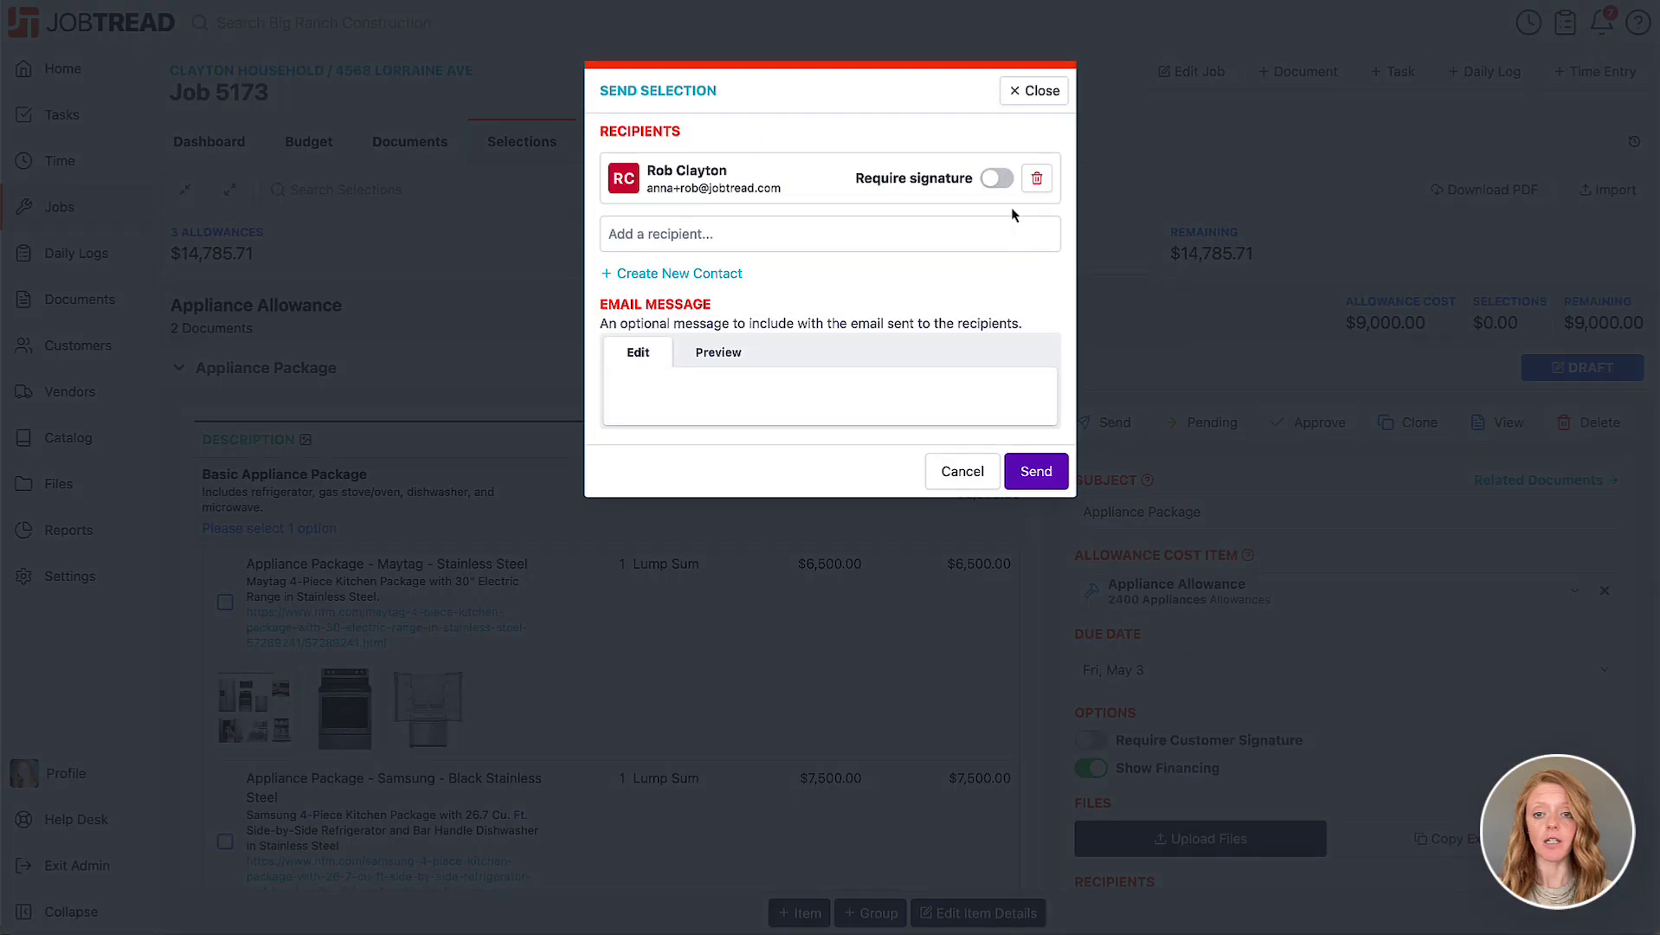
pyautogui.click(995, 178)
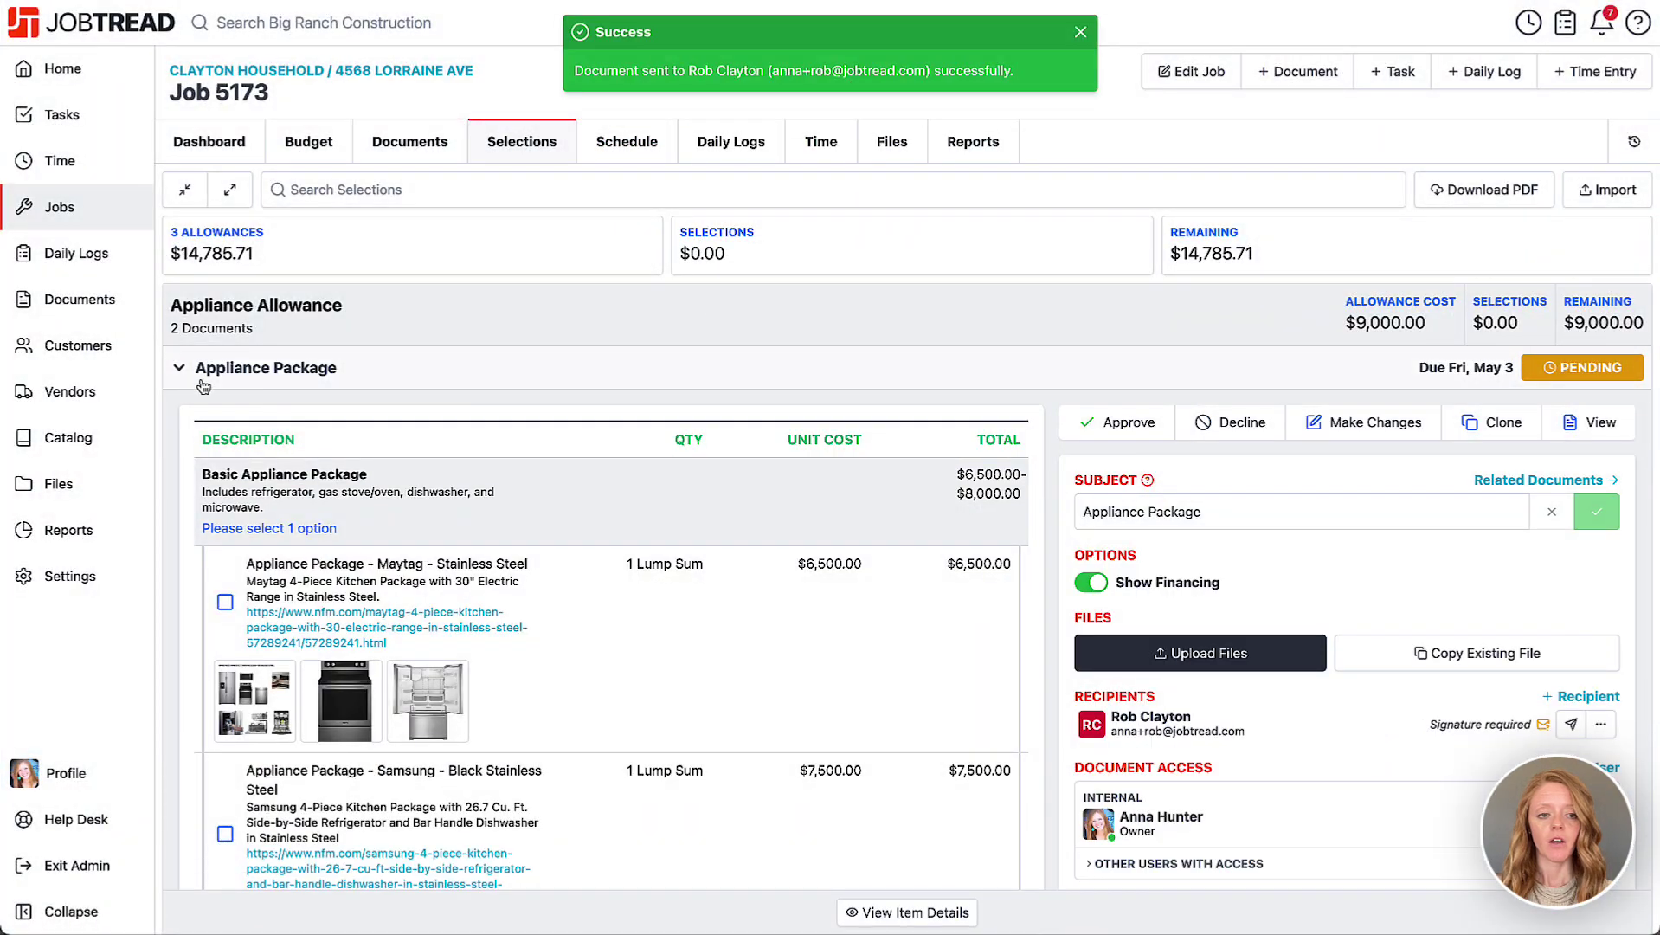
pyautogui.click(180, 370)
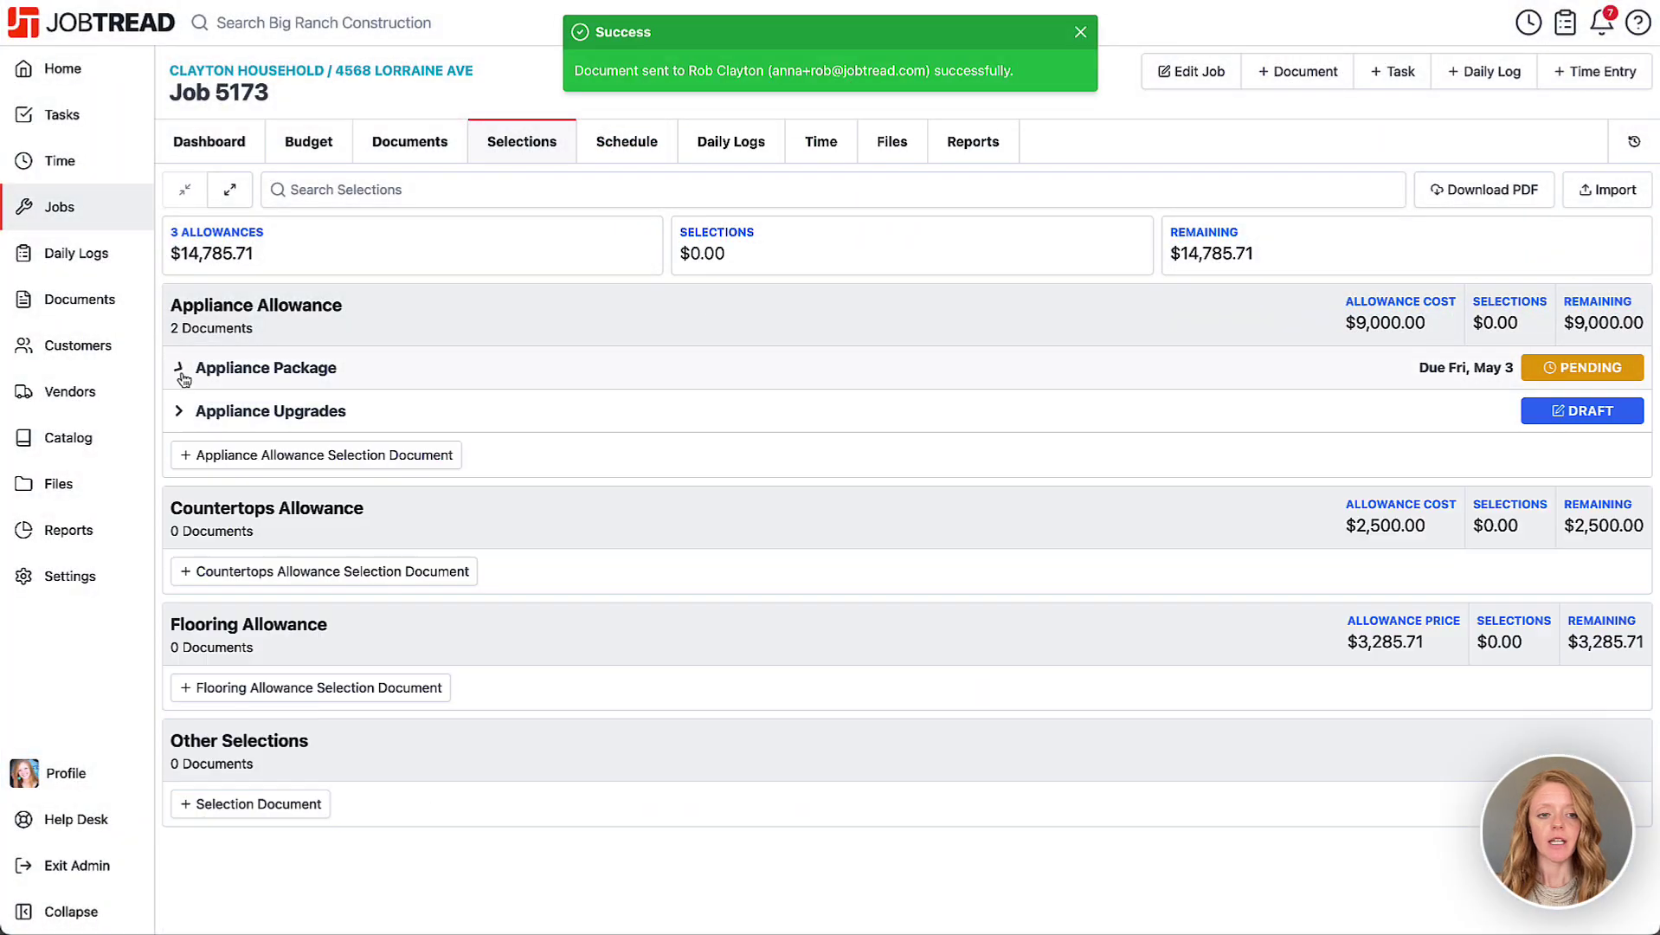
# Send the Appliance Upgrades selection to the client with signature required
pyautogui.click(180, 414)
pyautogui.click(1116, 466)
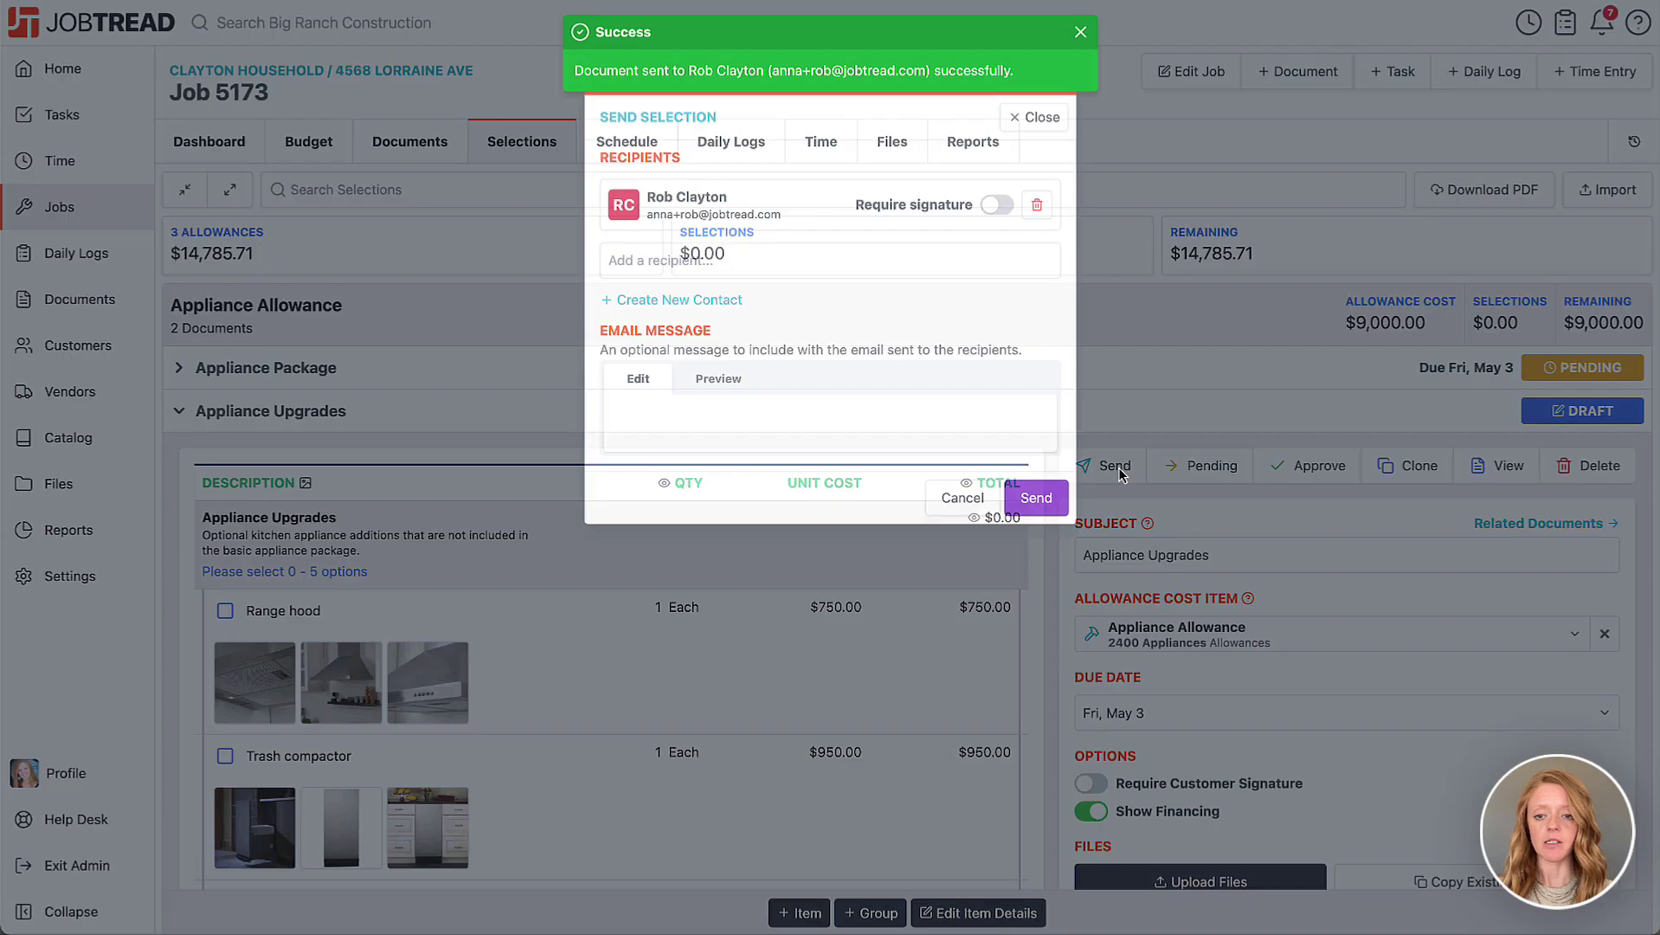
pyautogui.click(995, 190)
pyautogui.click(1043, 475)
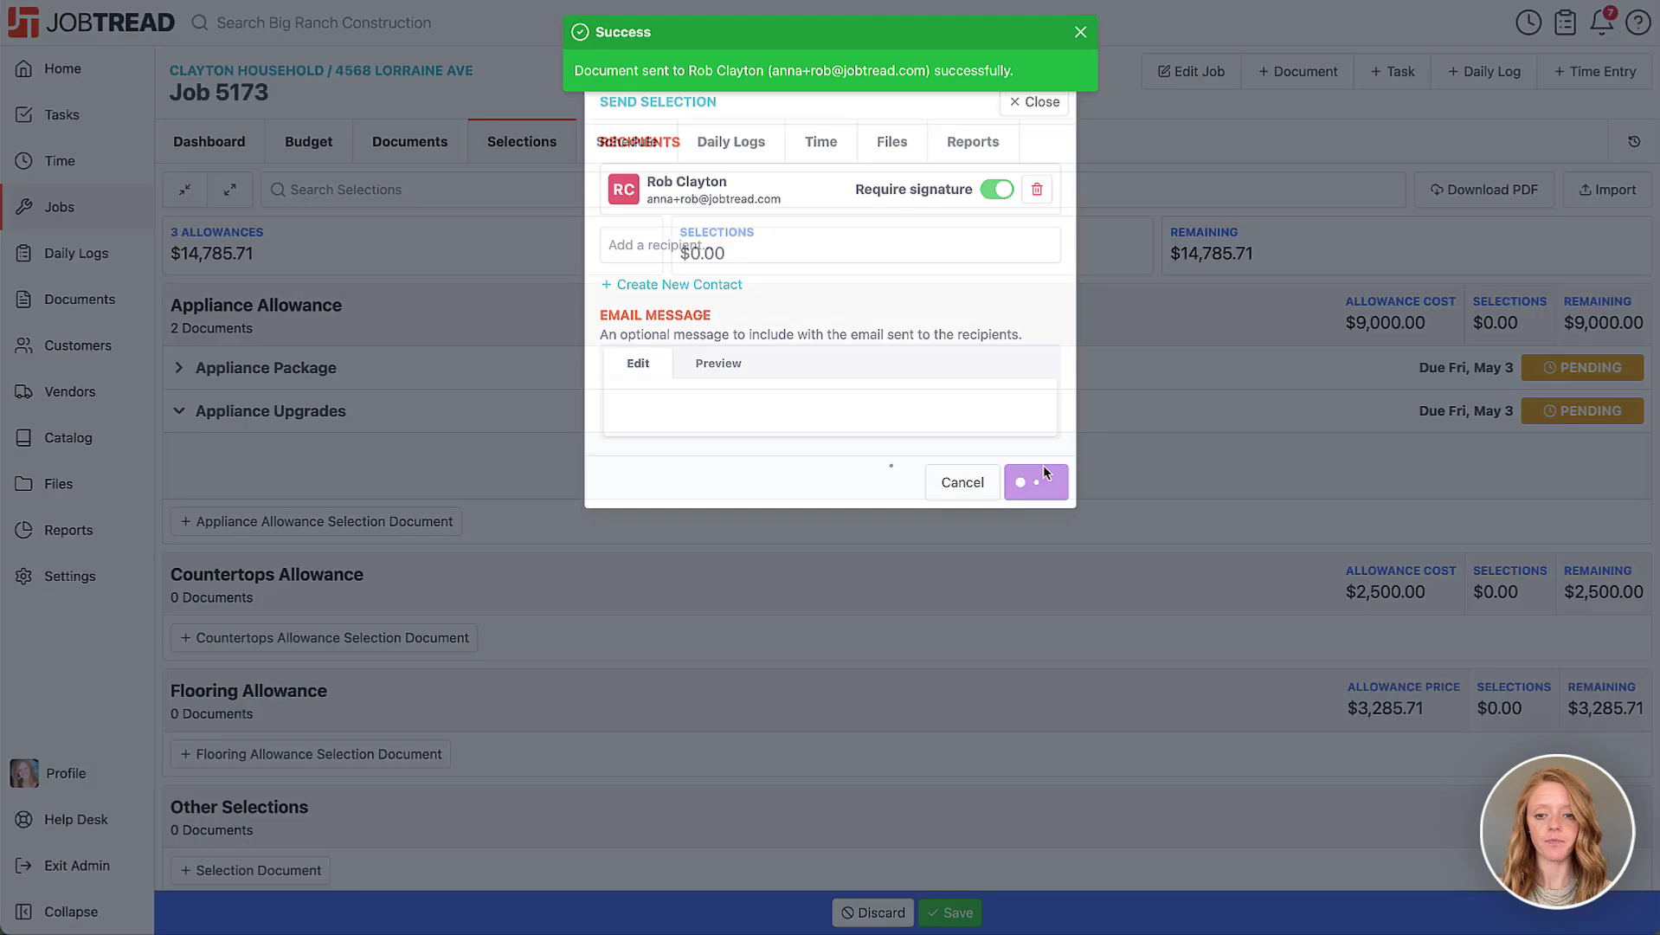
# Collapse the Appliance Upgrades section to return to the allowance list
pyautogui.click(180, 414)
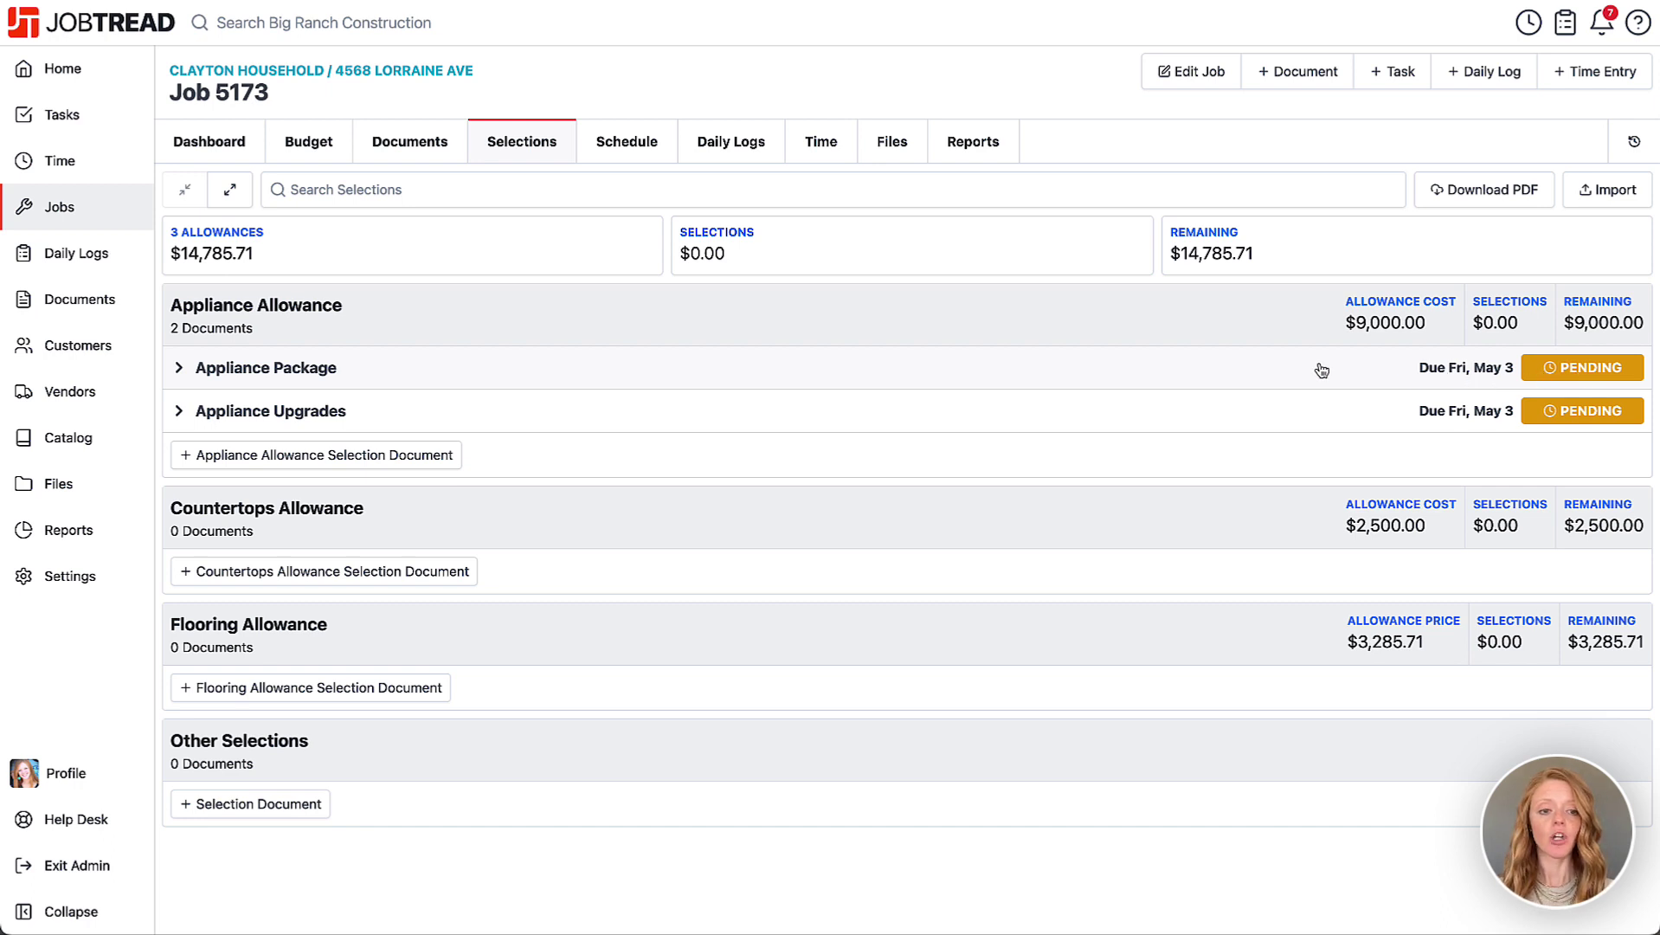
# Sign and approve the Appliance Package with the $8,000 Fisher and Paykel option, then collapse it
pyautogui.click(180, 370)
pyautogui.scroll(-10, 948, 738)
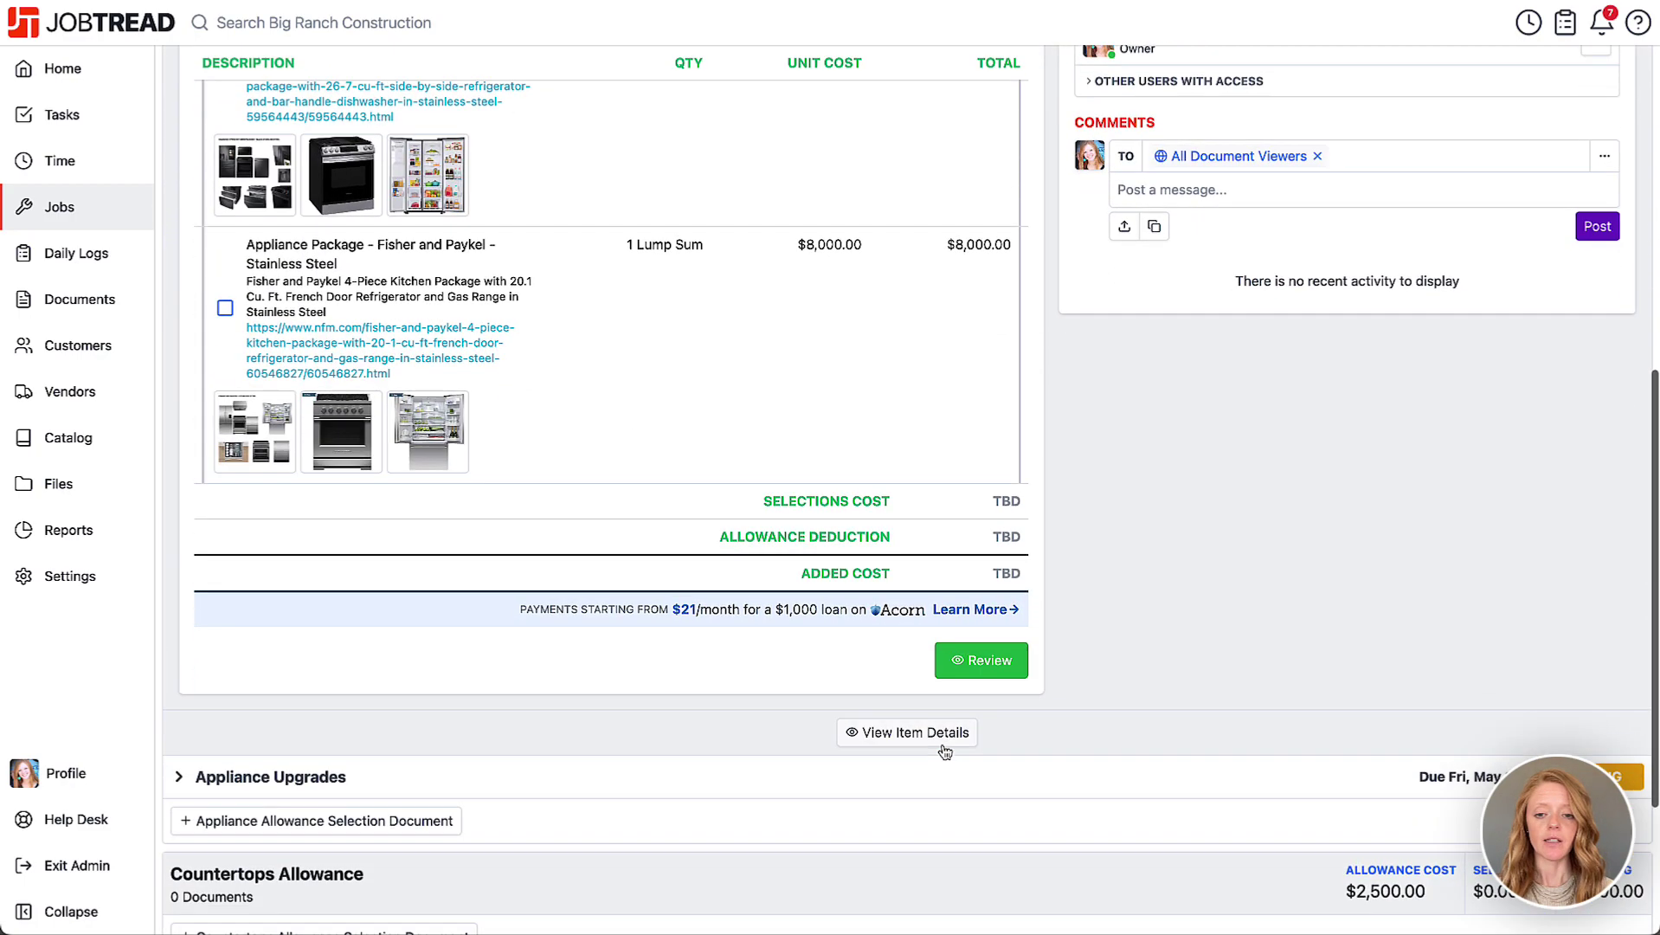
pyautogui.click(943, 742)
pyautogui.scroll(-3, 945, 659)
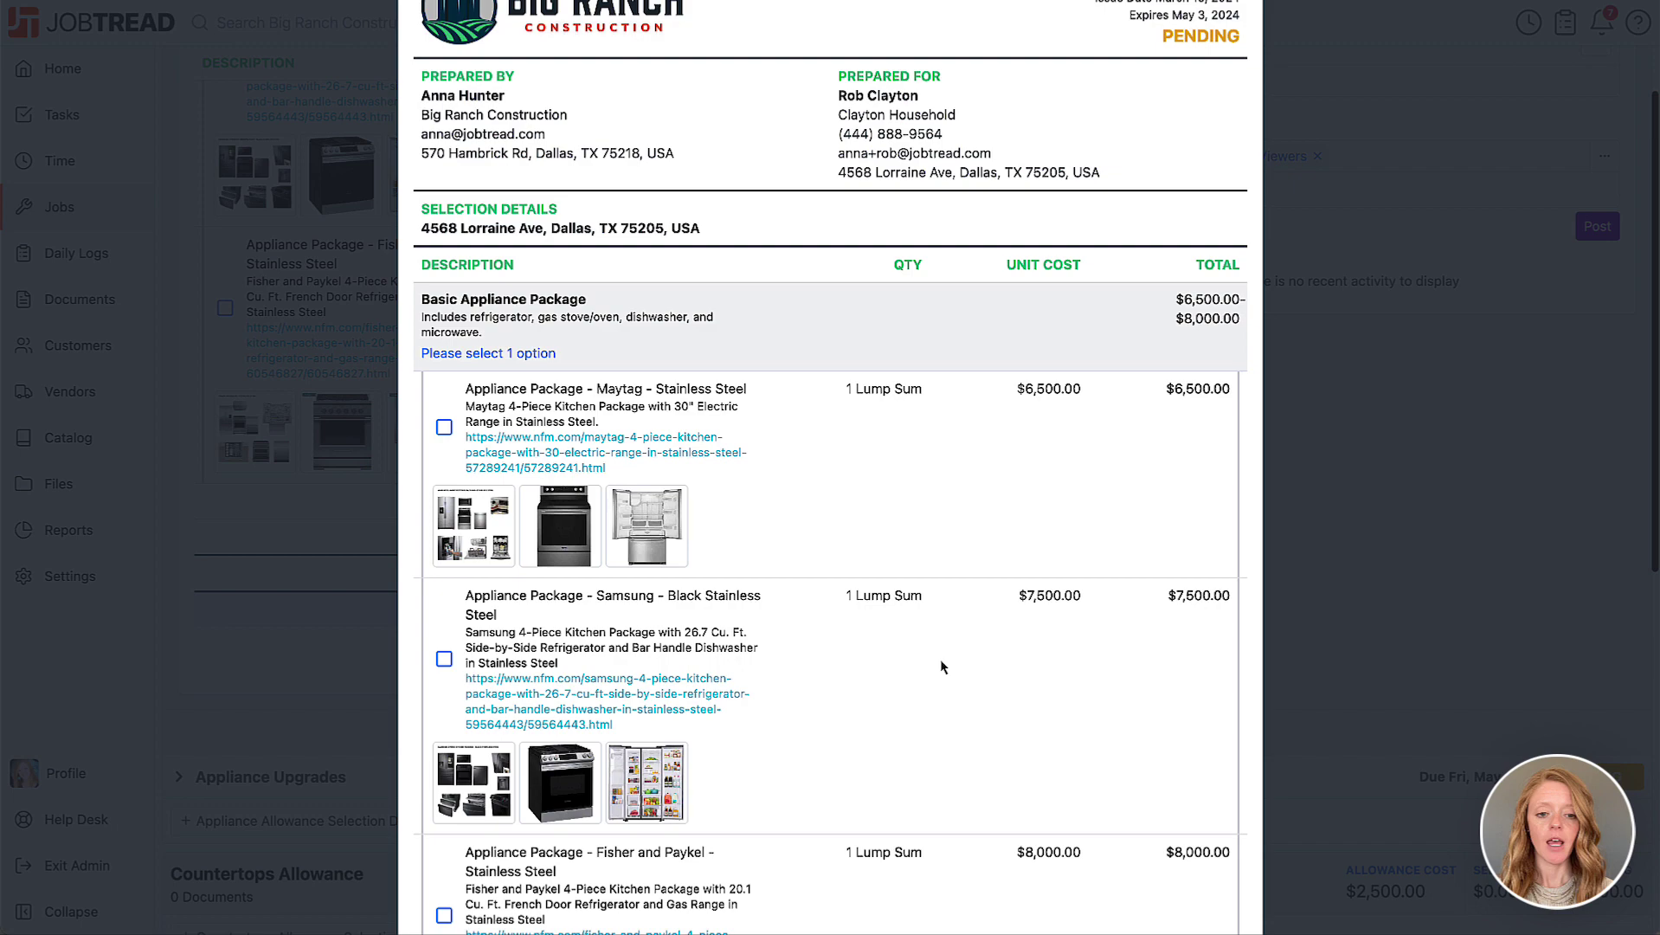
pyautogui.scroll(-4, 940, 658)
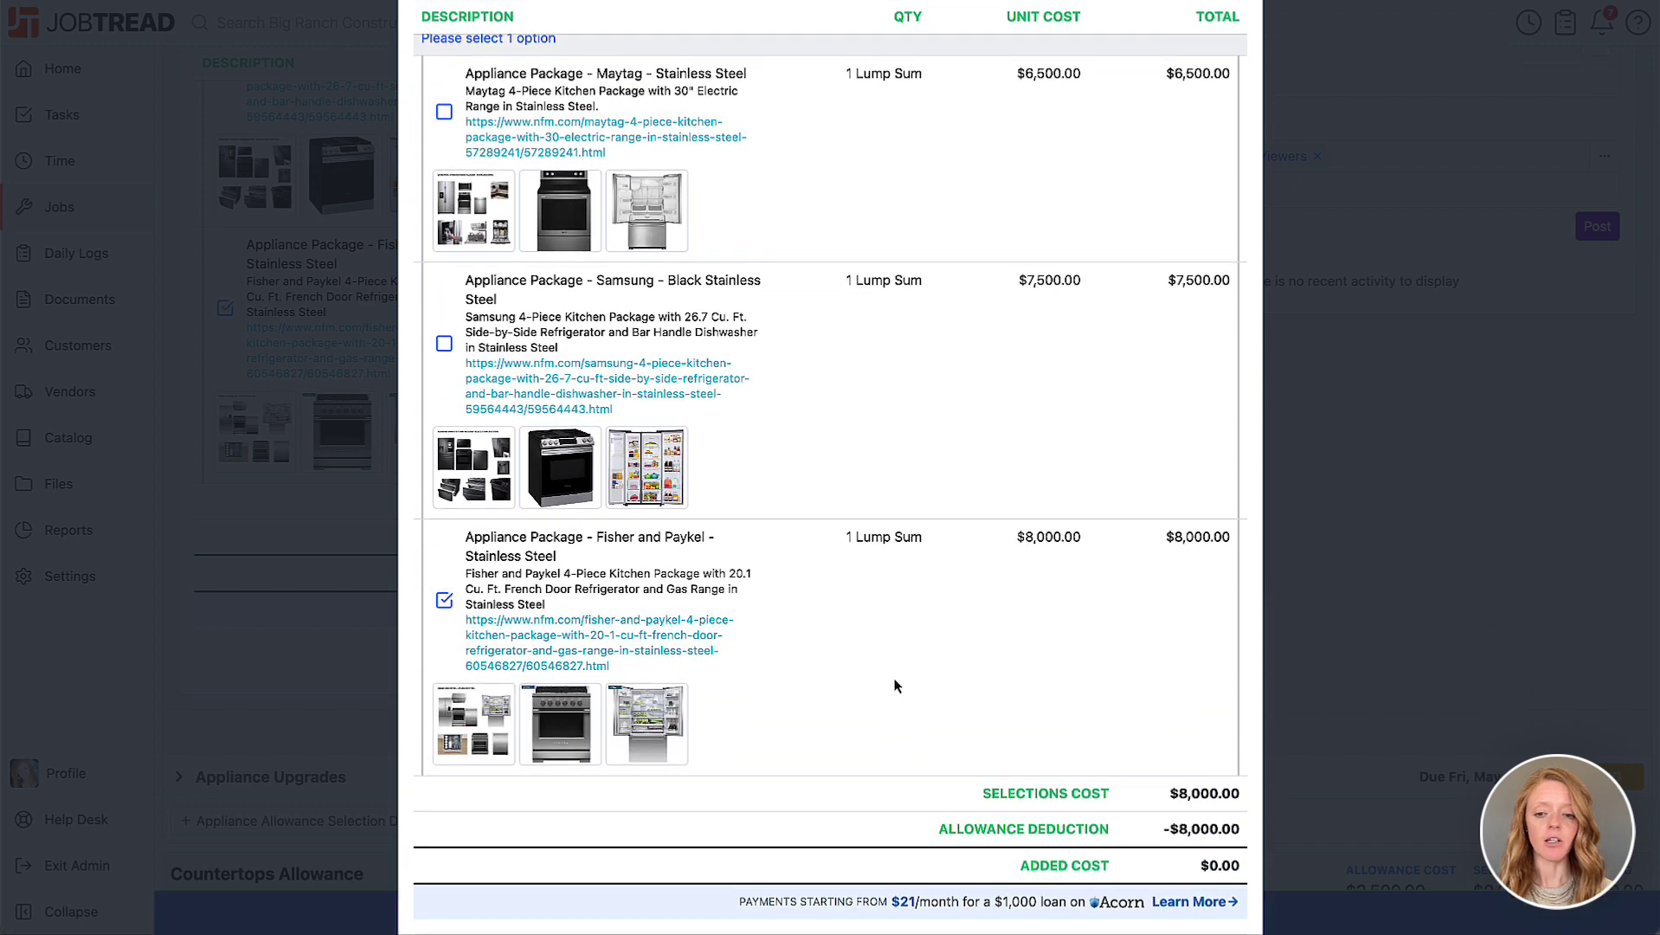
pyautogui.scroll(-5, 896, 687)
pyautogui.moveTo(503, 648); pyautogui.dragTo(617, 702)
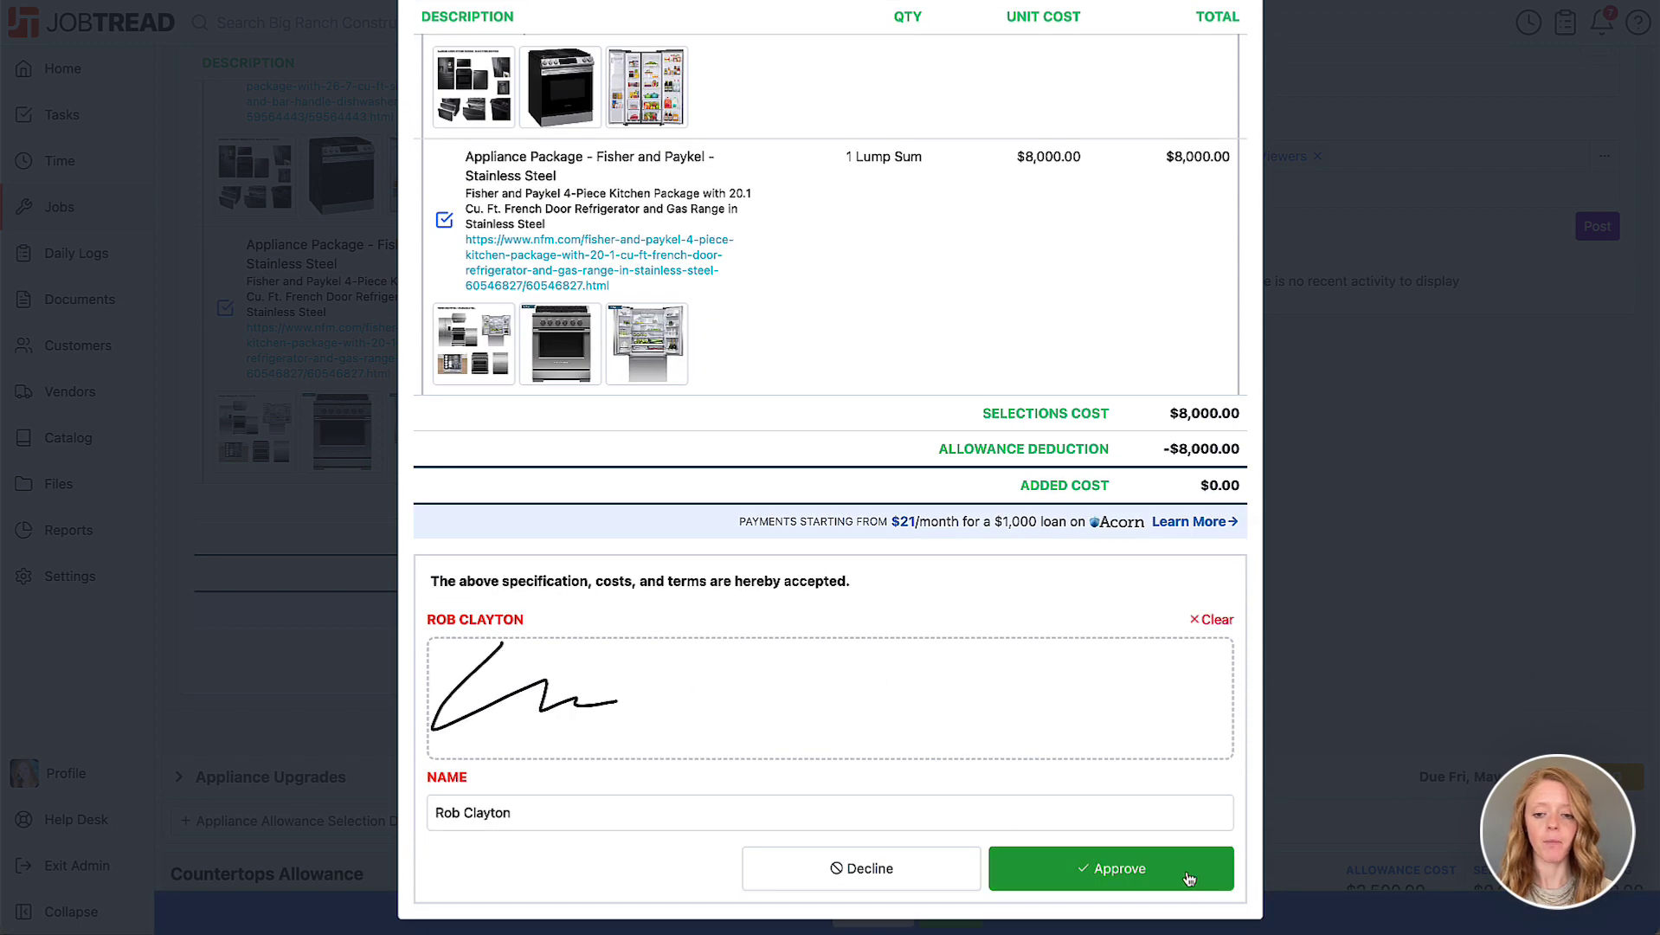
pyautogui.click(1188, 876)
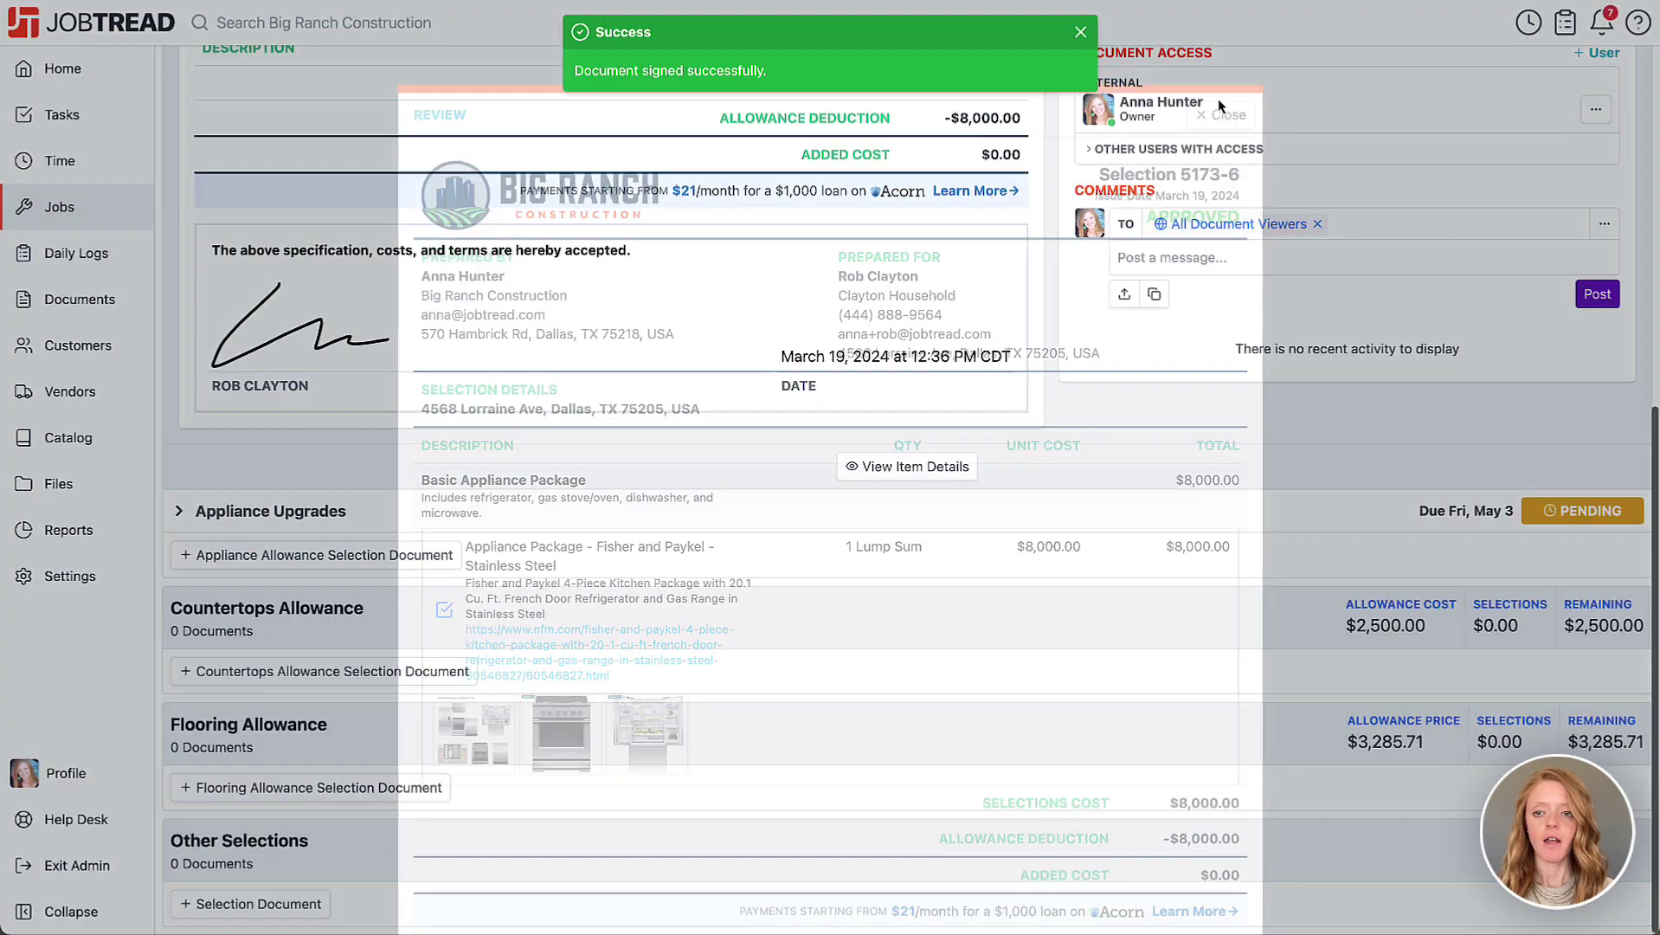
pyautogui.click(1222, 93)
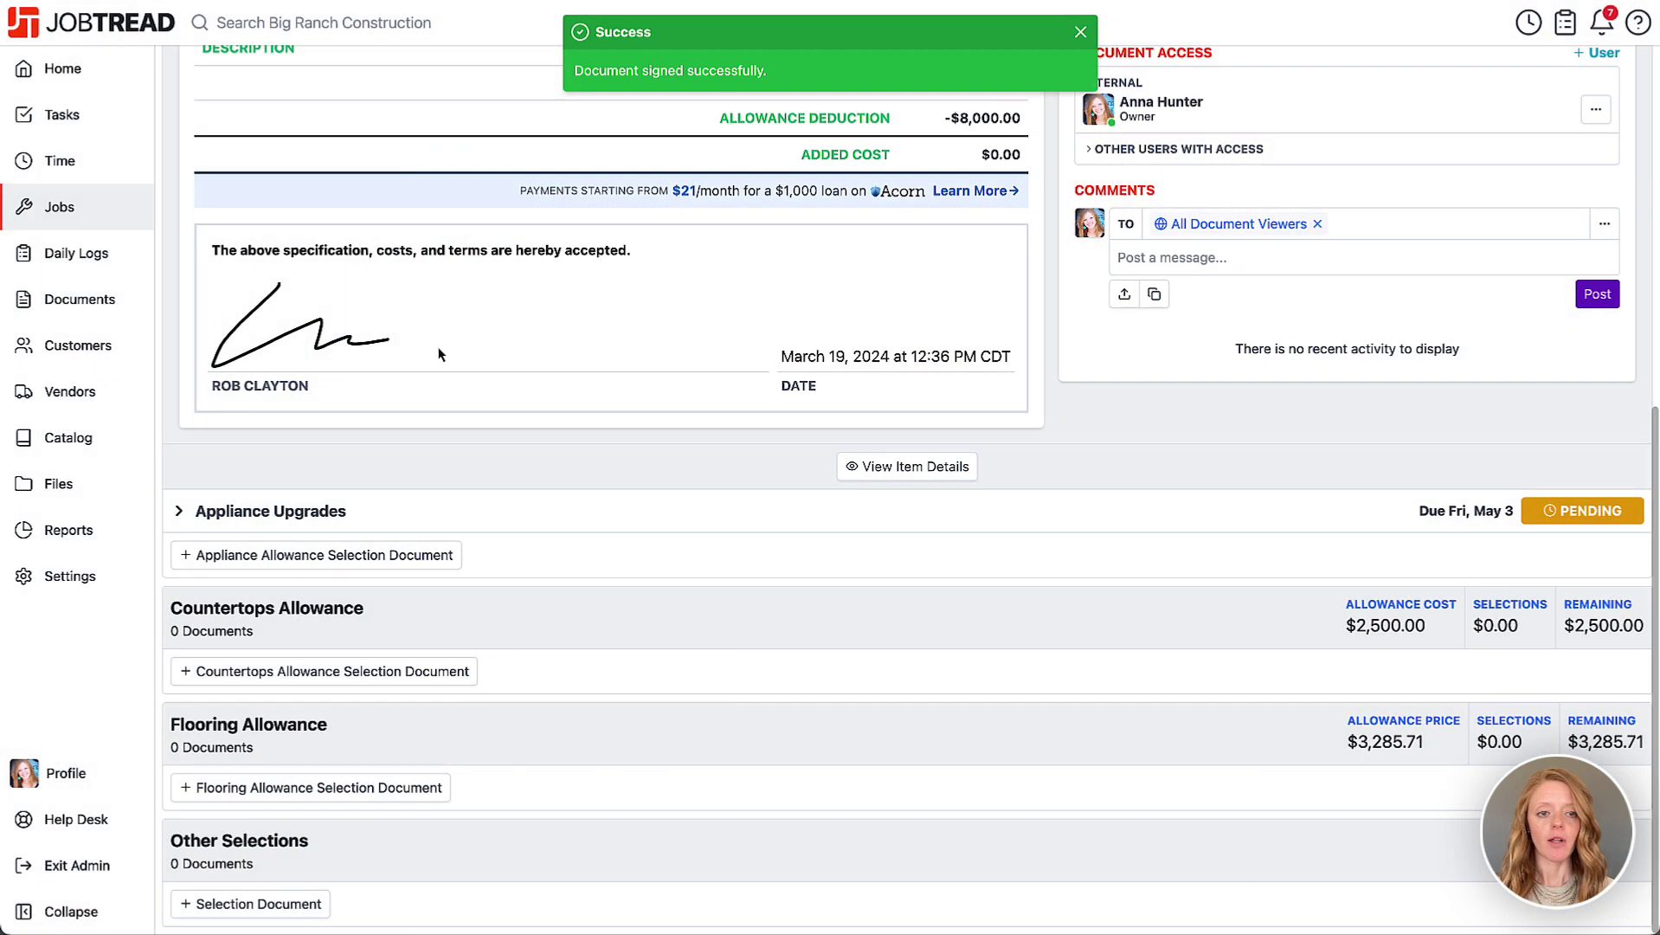
pyautogui.scroll(5, 438, 354)
pyautogui.click(1258, 312)
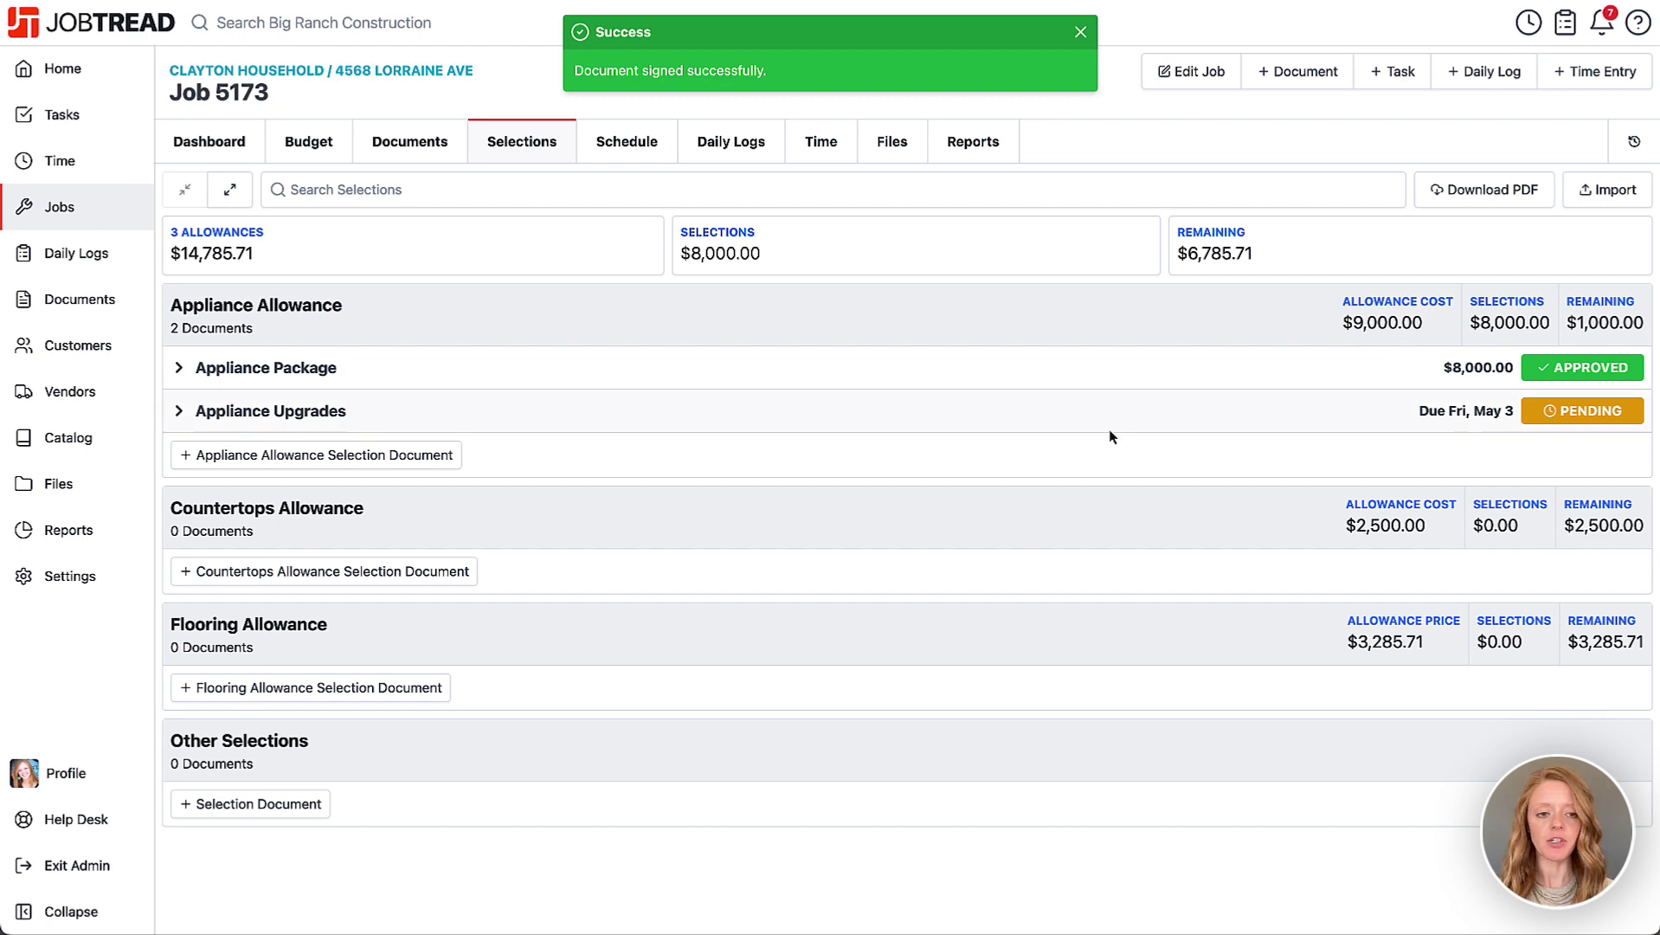
pyautogui.click(178, 411)
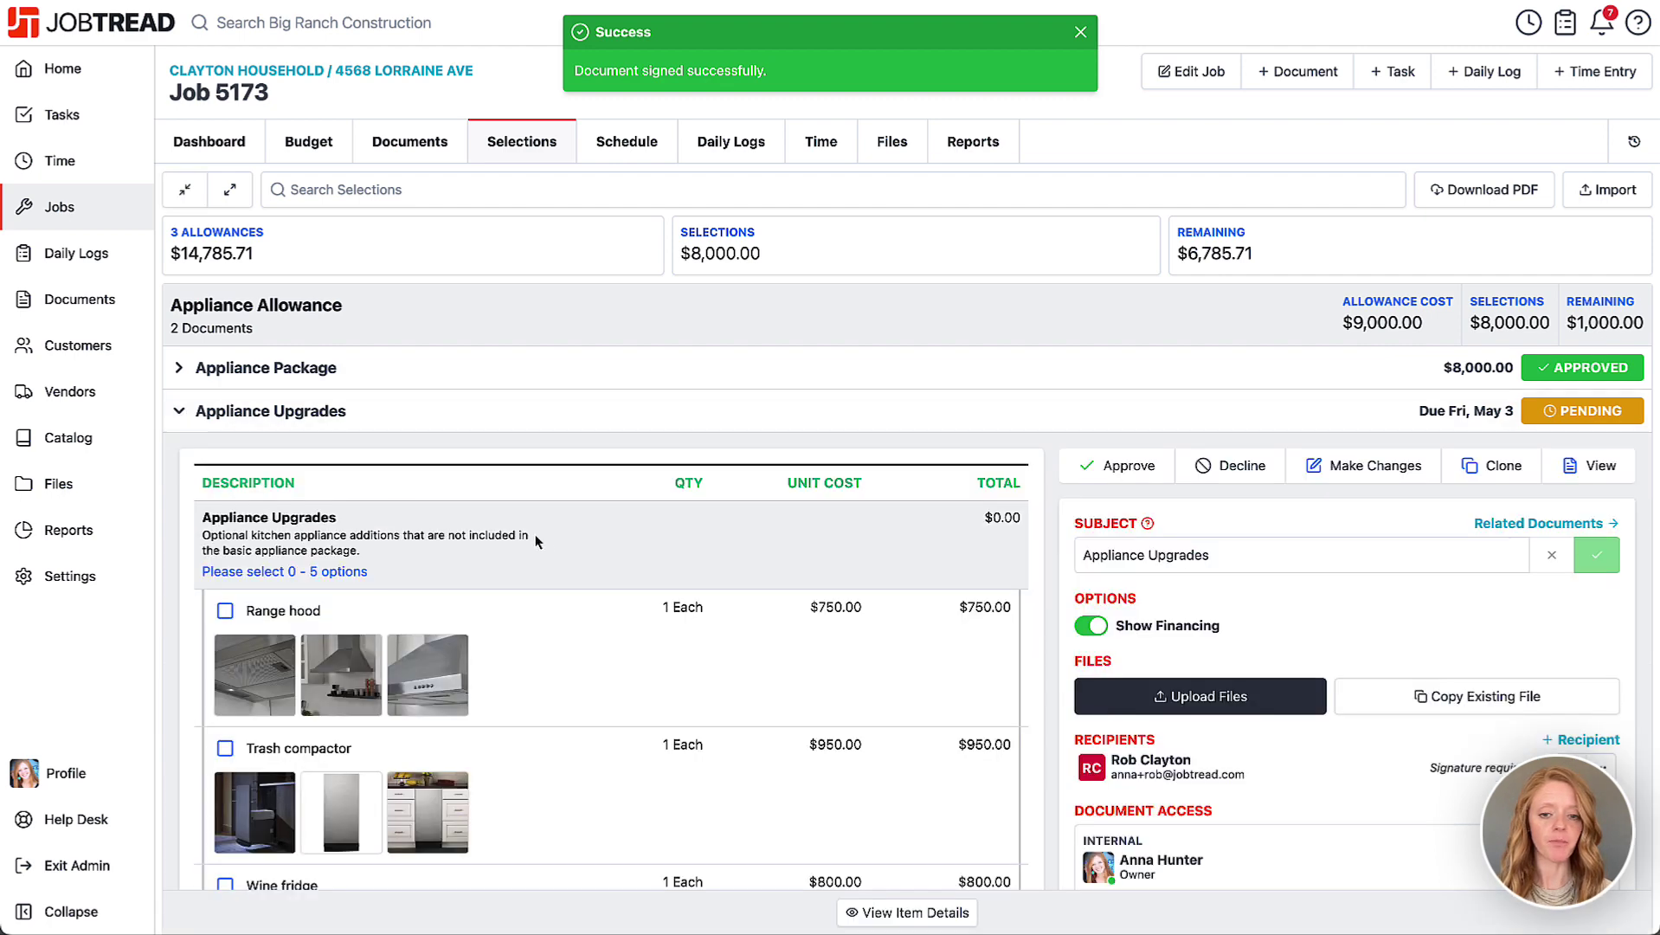
pyautogui.scroll(-2, 534, 534)
pyautogui.scroll(-1, 544, 545)
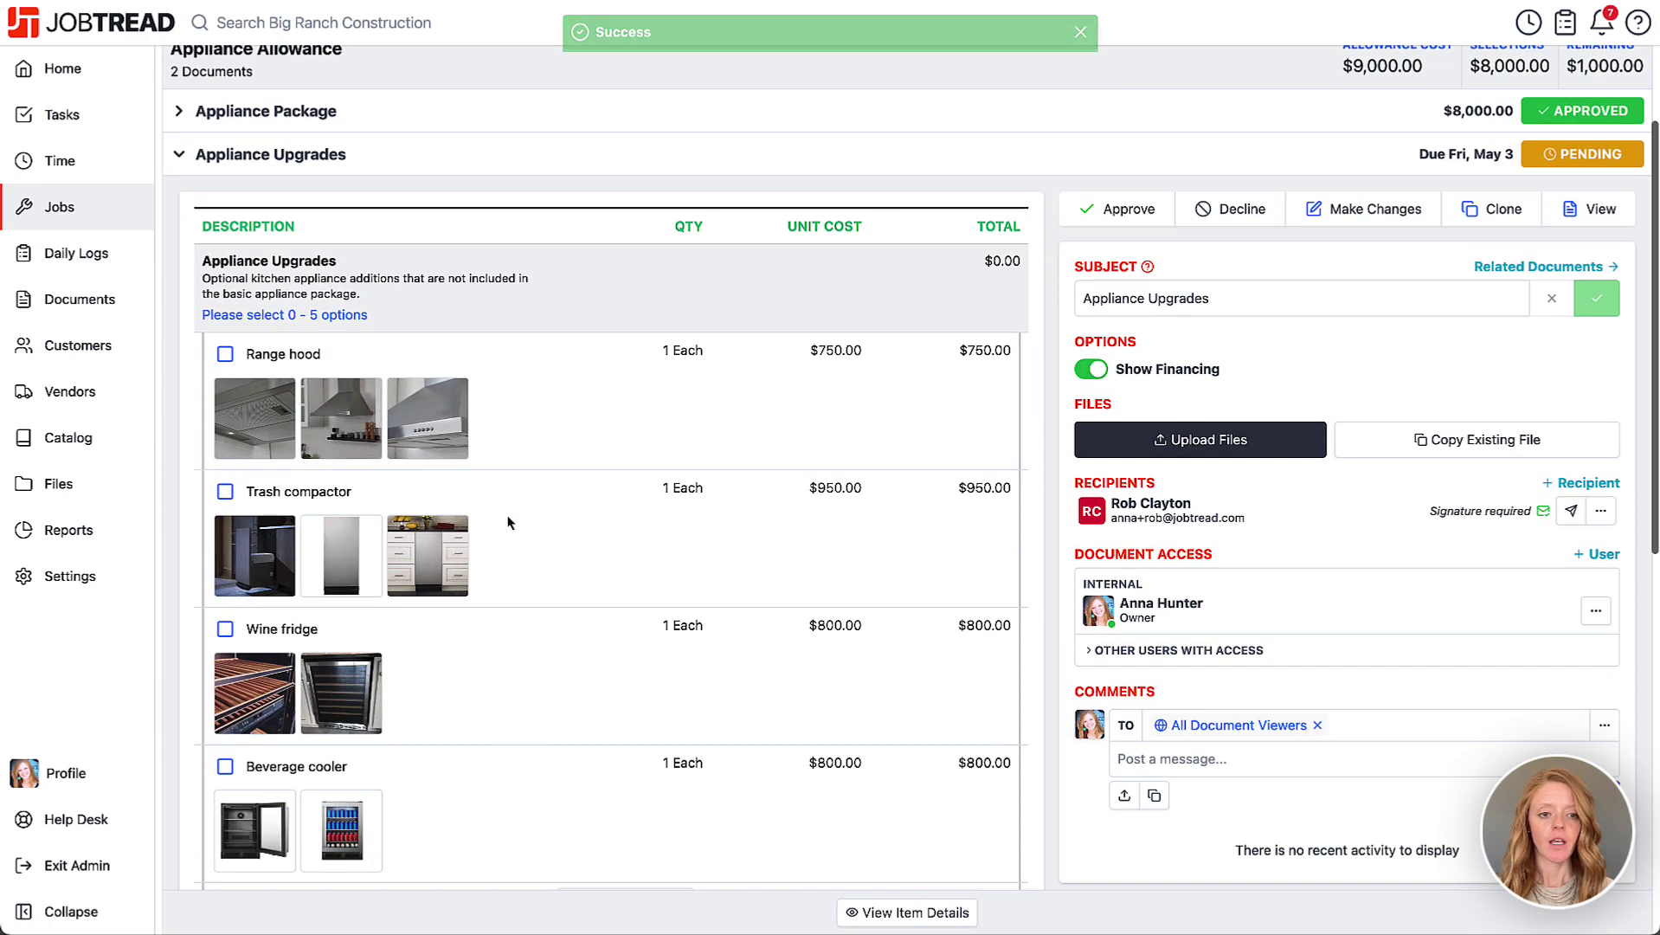
pyautogui.click(224, 354)
pyautogui.click(226, 491)
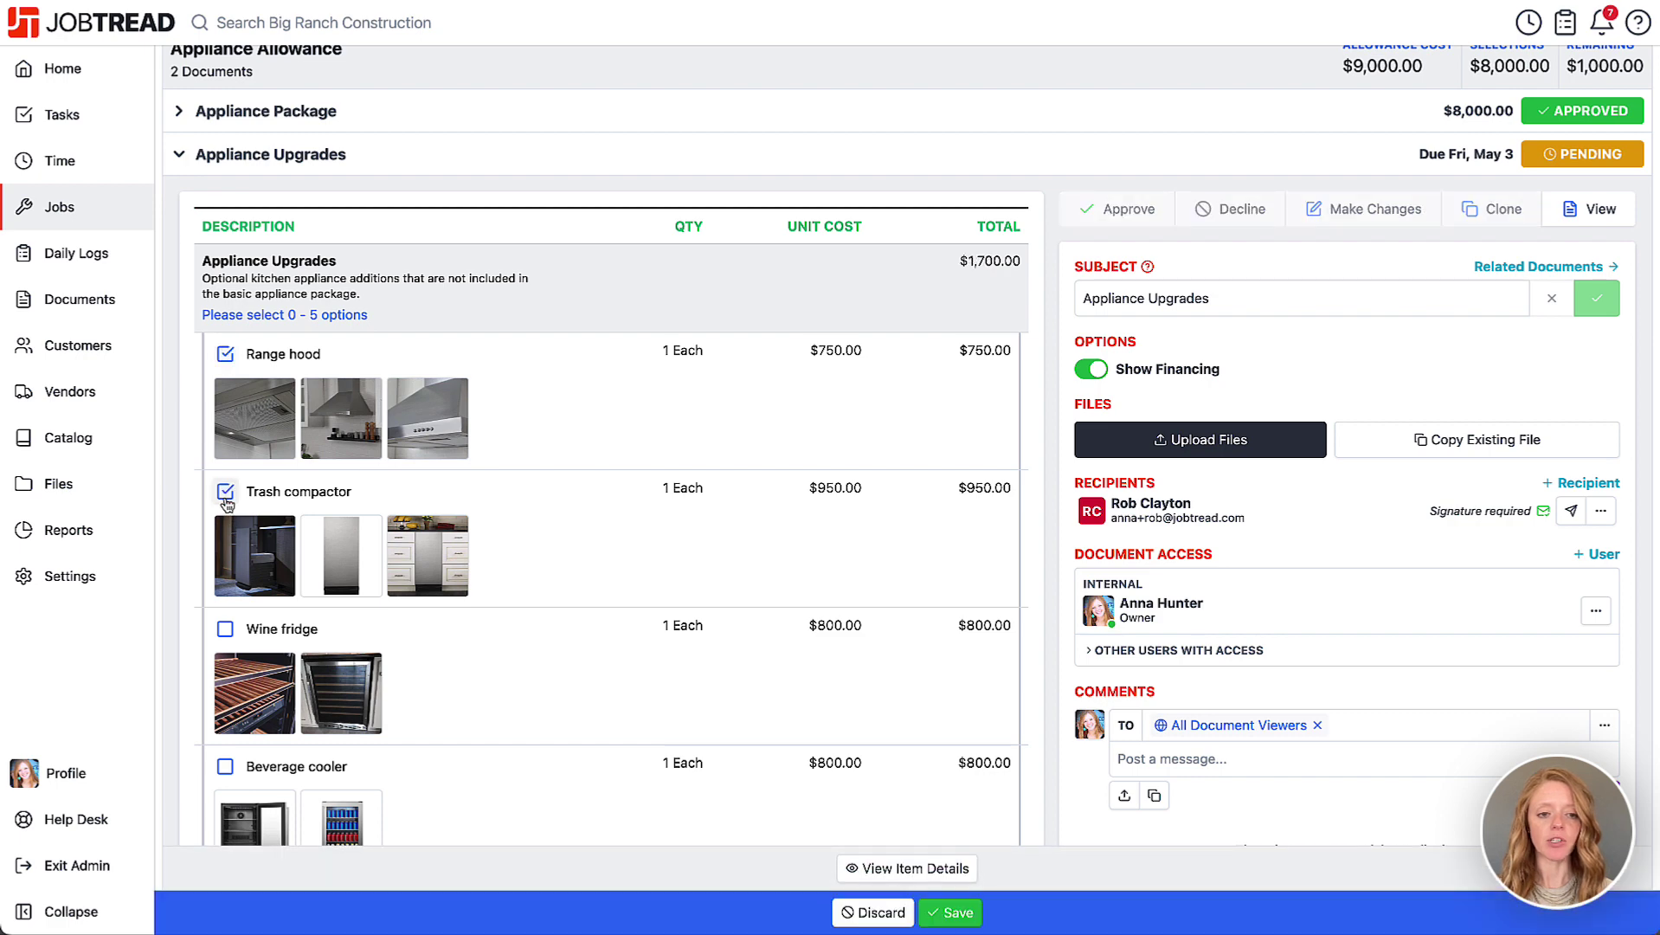
pyautogui.scroll(-5, 863, 735)
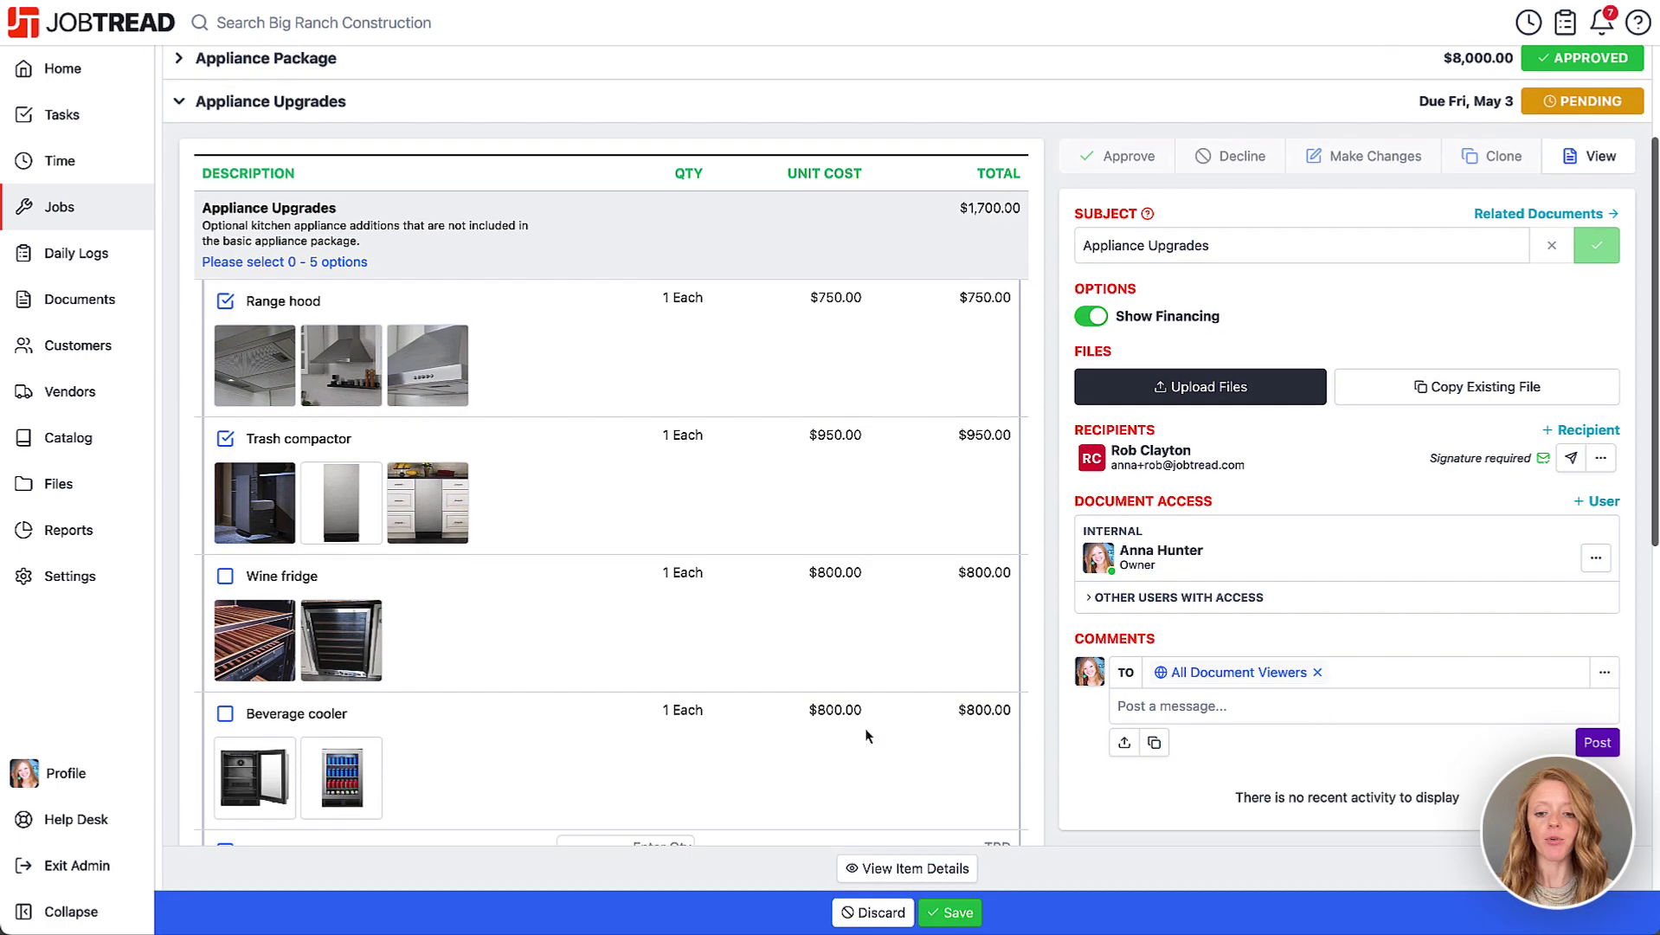
pyautogui.scroll(-1, 868, 734)
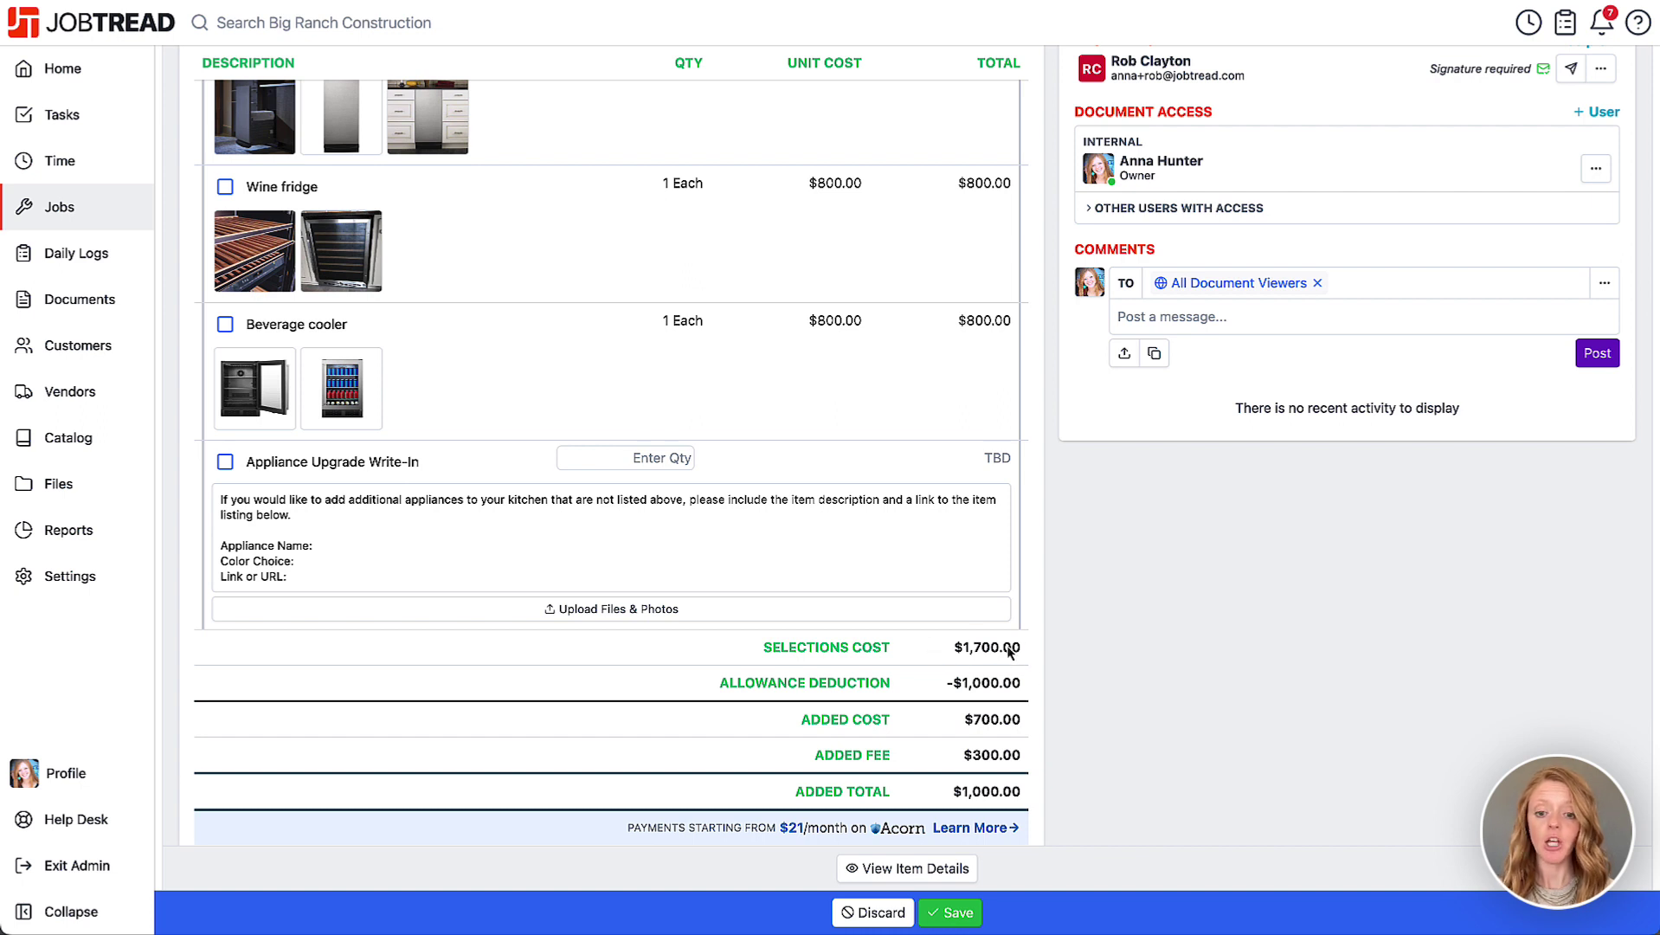
pyautogui.scroll(-1, 1009, 666)
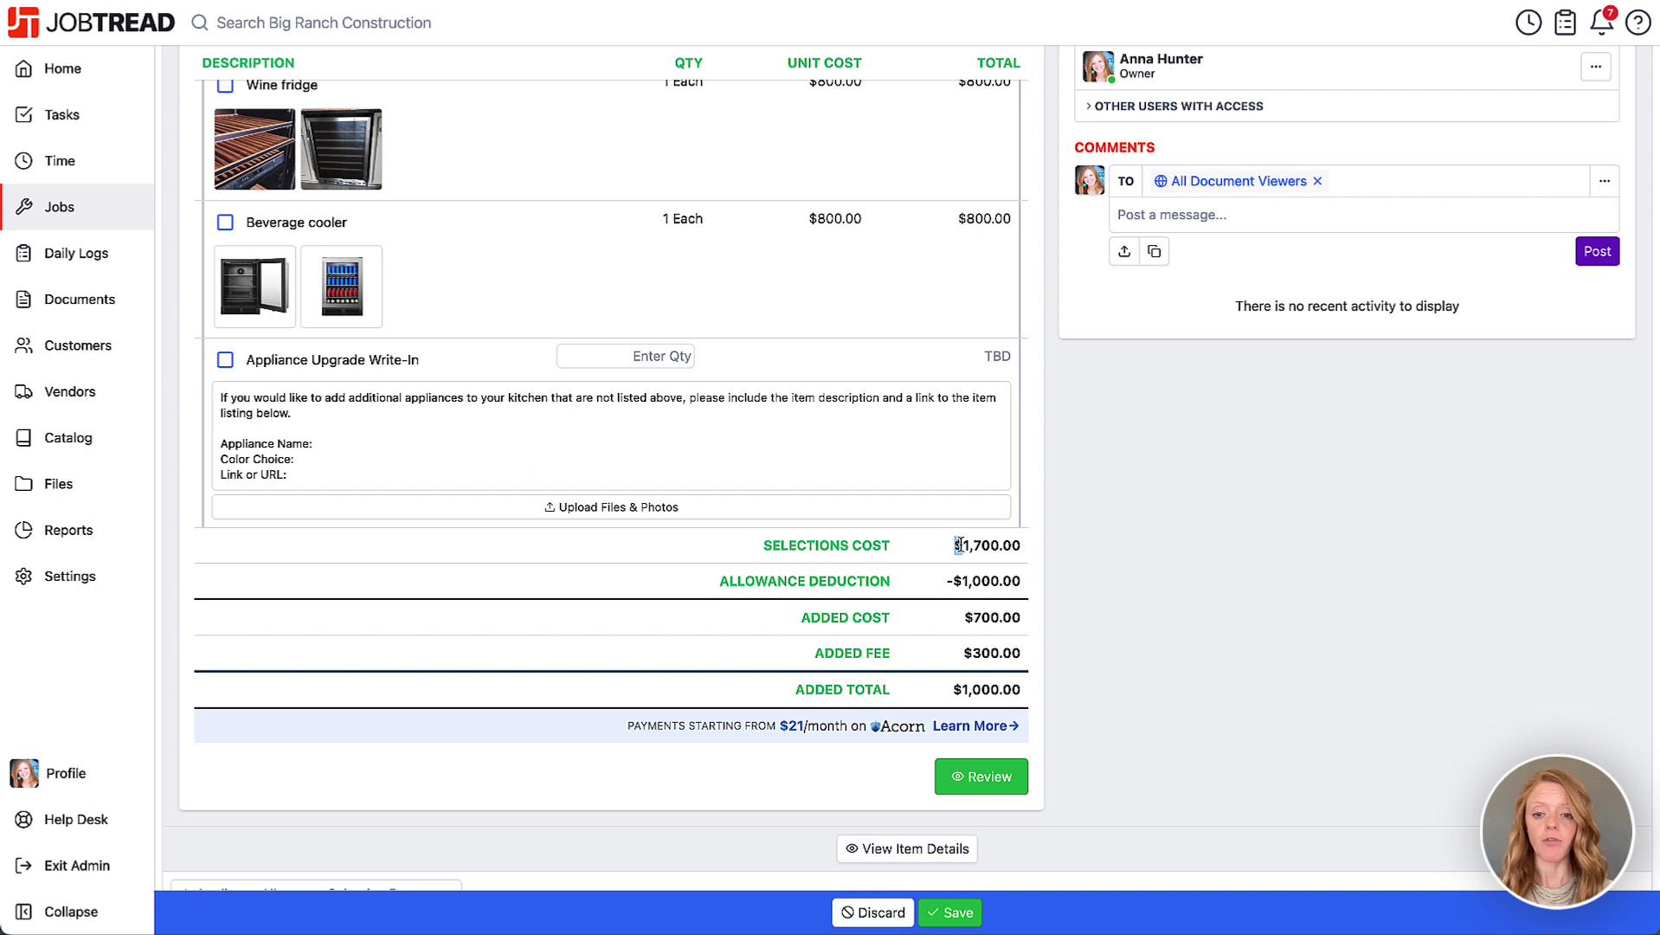
pyautogui.moveTo(958, 546); pyautogui.dragTo(1031, 553)
pyautogui.click(1031, 552)
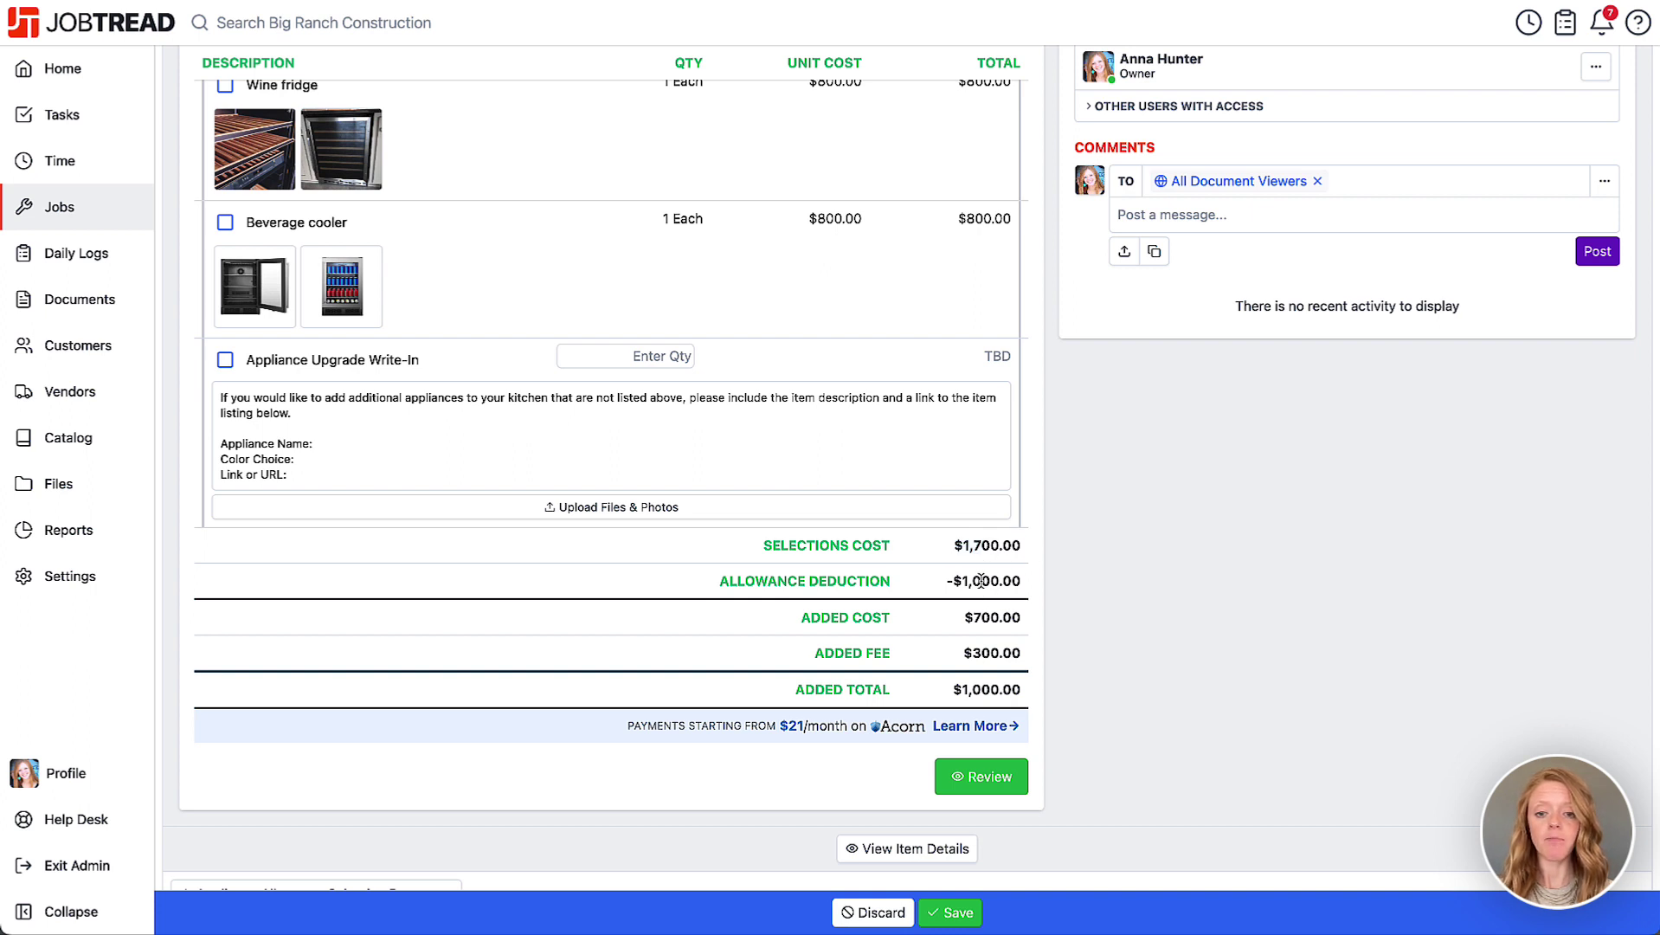
pyautogui.moveTo(945, 582); pyautogui.dragTo(1033, 595)
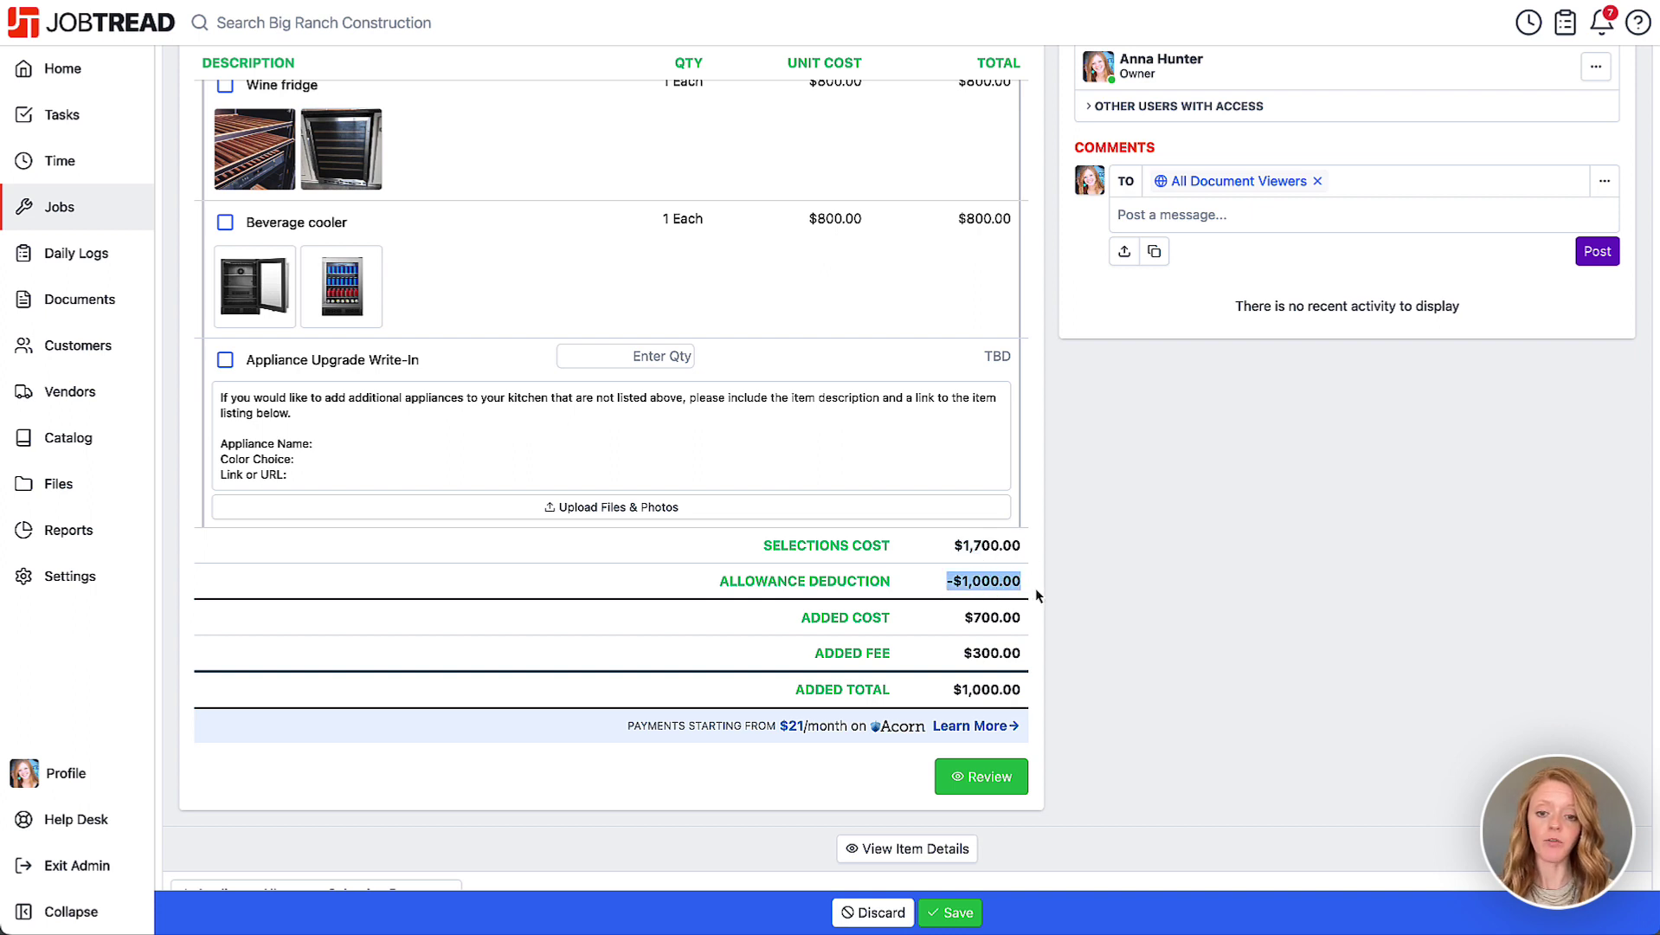
pyautogui.click(1036, 595)
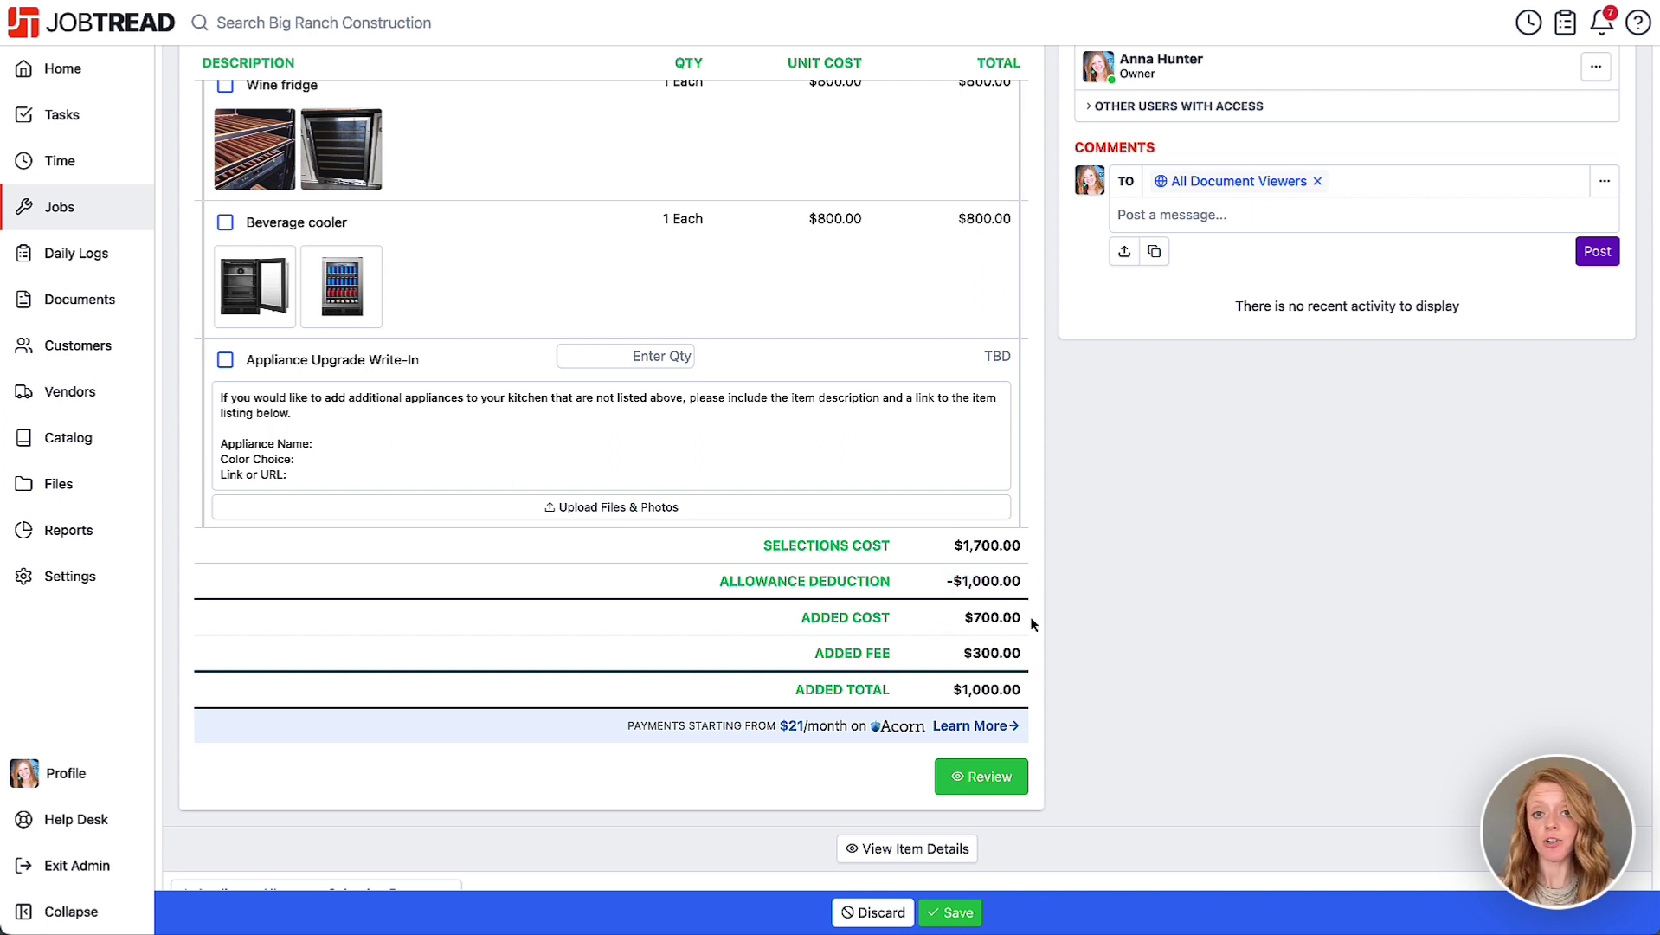
pyautogui.scroll(-1, 1030, 624)
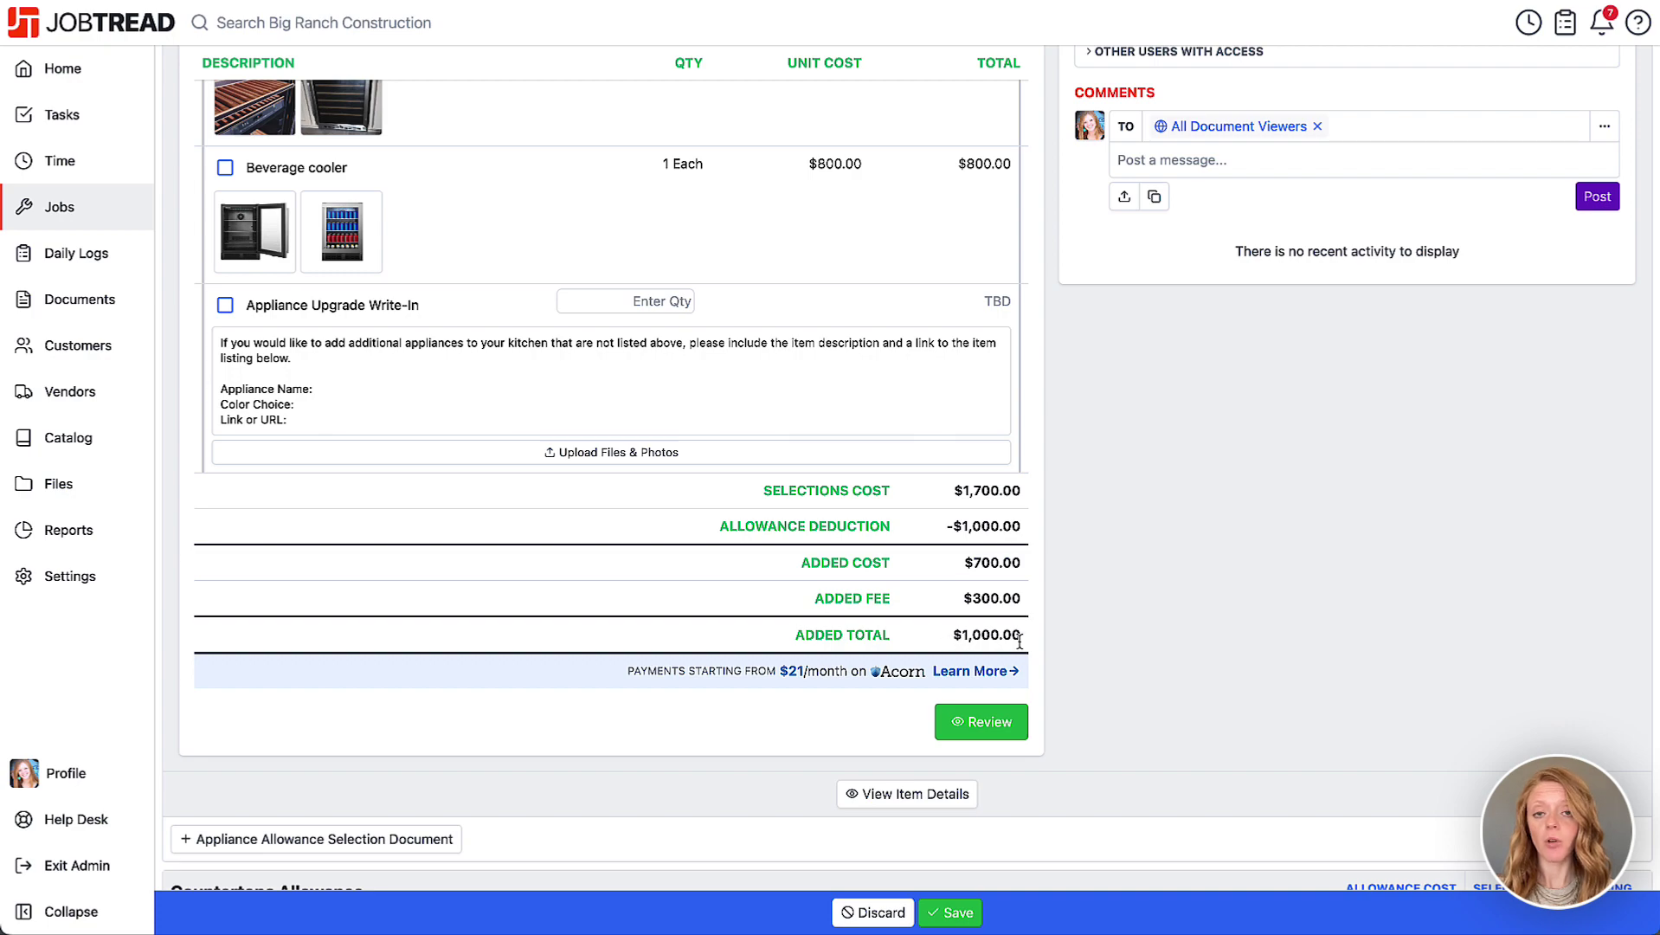
# Review, sign and approve the $1,700 Appliance Upgrades selection
pyautogui.click(1004, 729)
pyautogui.scroll(-10, 738, 685)
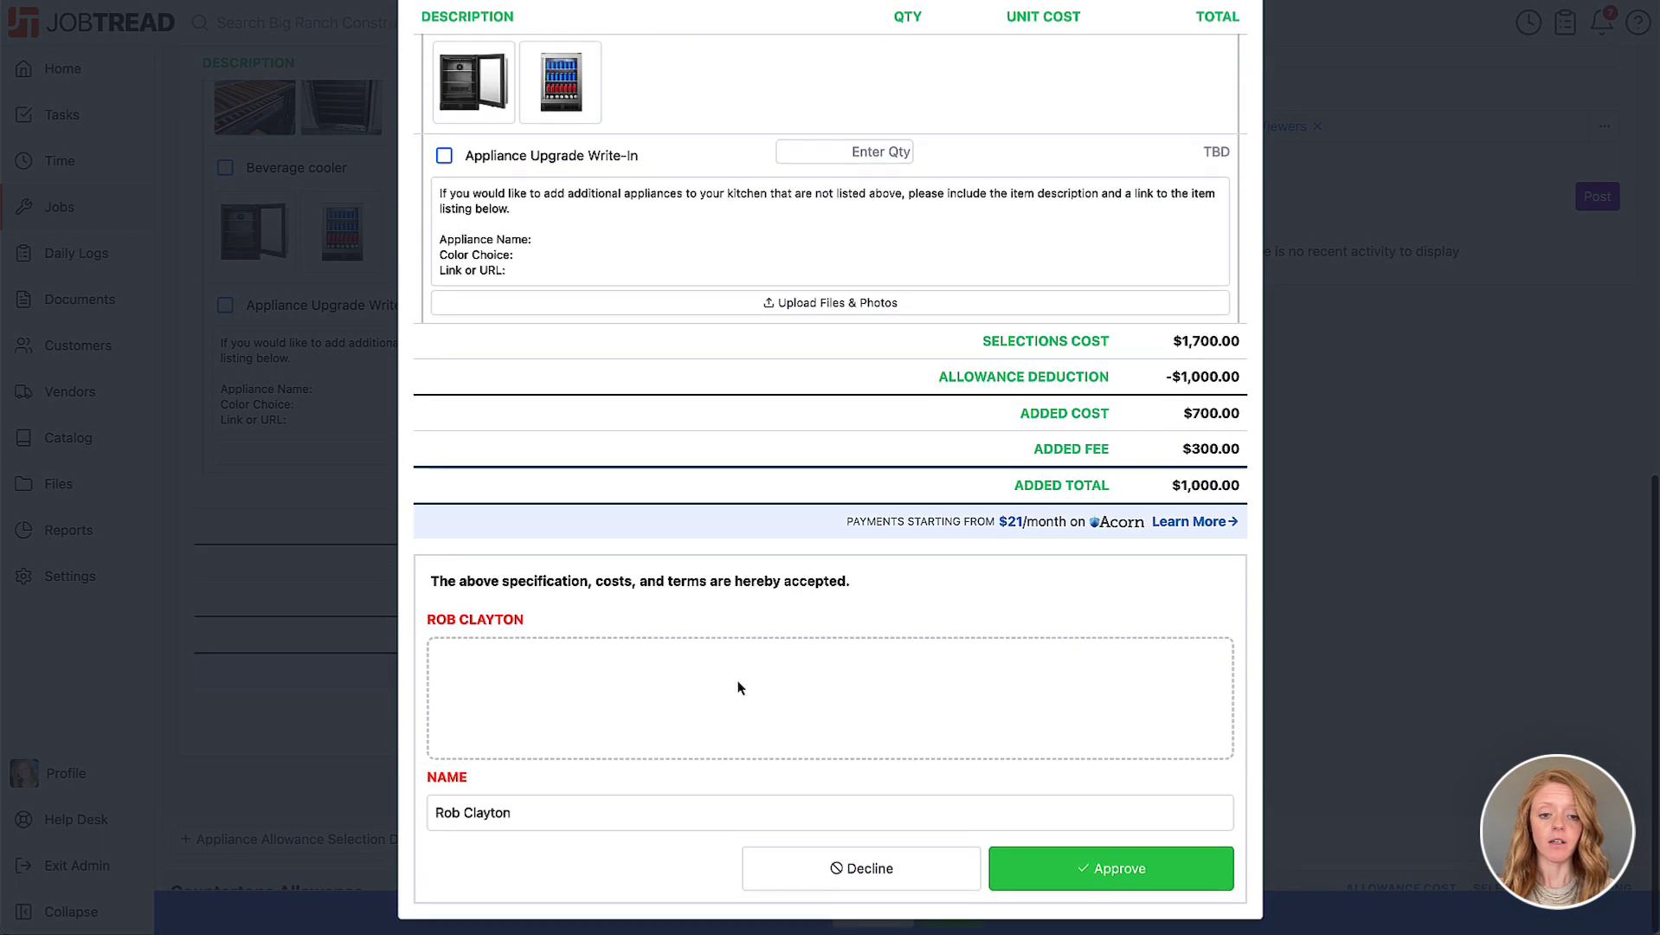
pyautogui.moveTo(589, 674)
pyautogui.mouseDown()
pyautogui.moveTo(549, 686)
pyautogui.moveTo(760, 706)
pyautogui.mouseUp()
pyautogui.click(1112, 868)
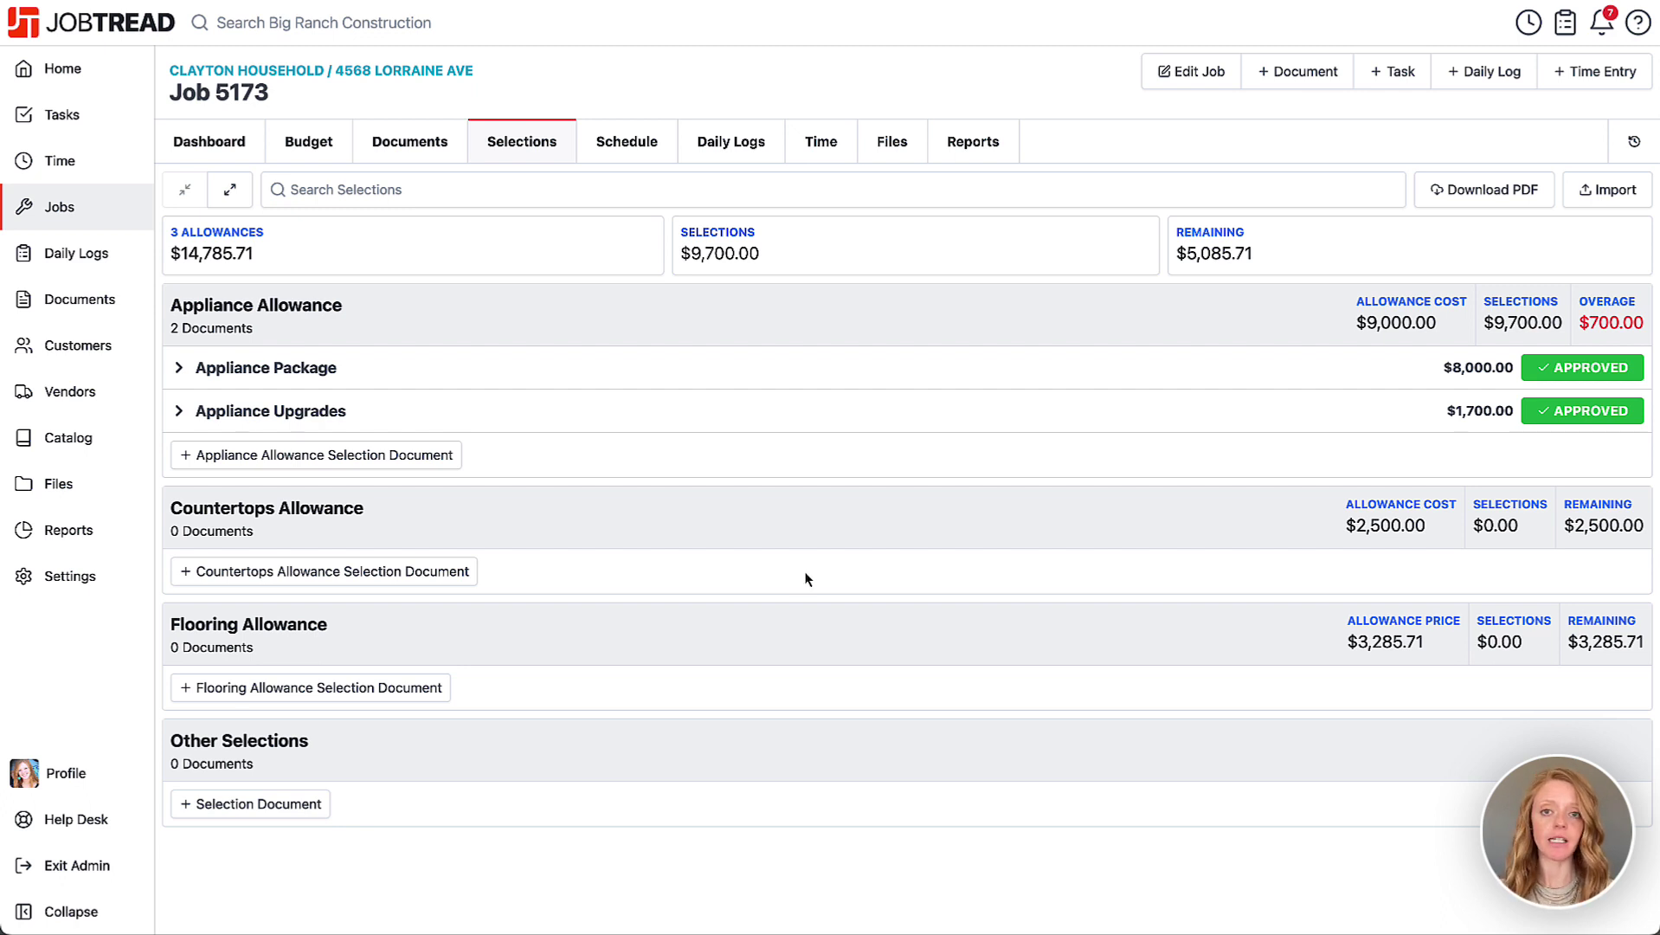
# Create 'Countertop Selections' with the catalog's Countertop Selections group (Granite, Quartz, Quartzite)
pyautogui.click(439, 575)
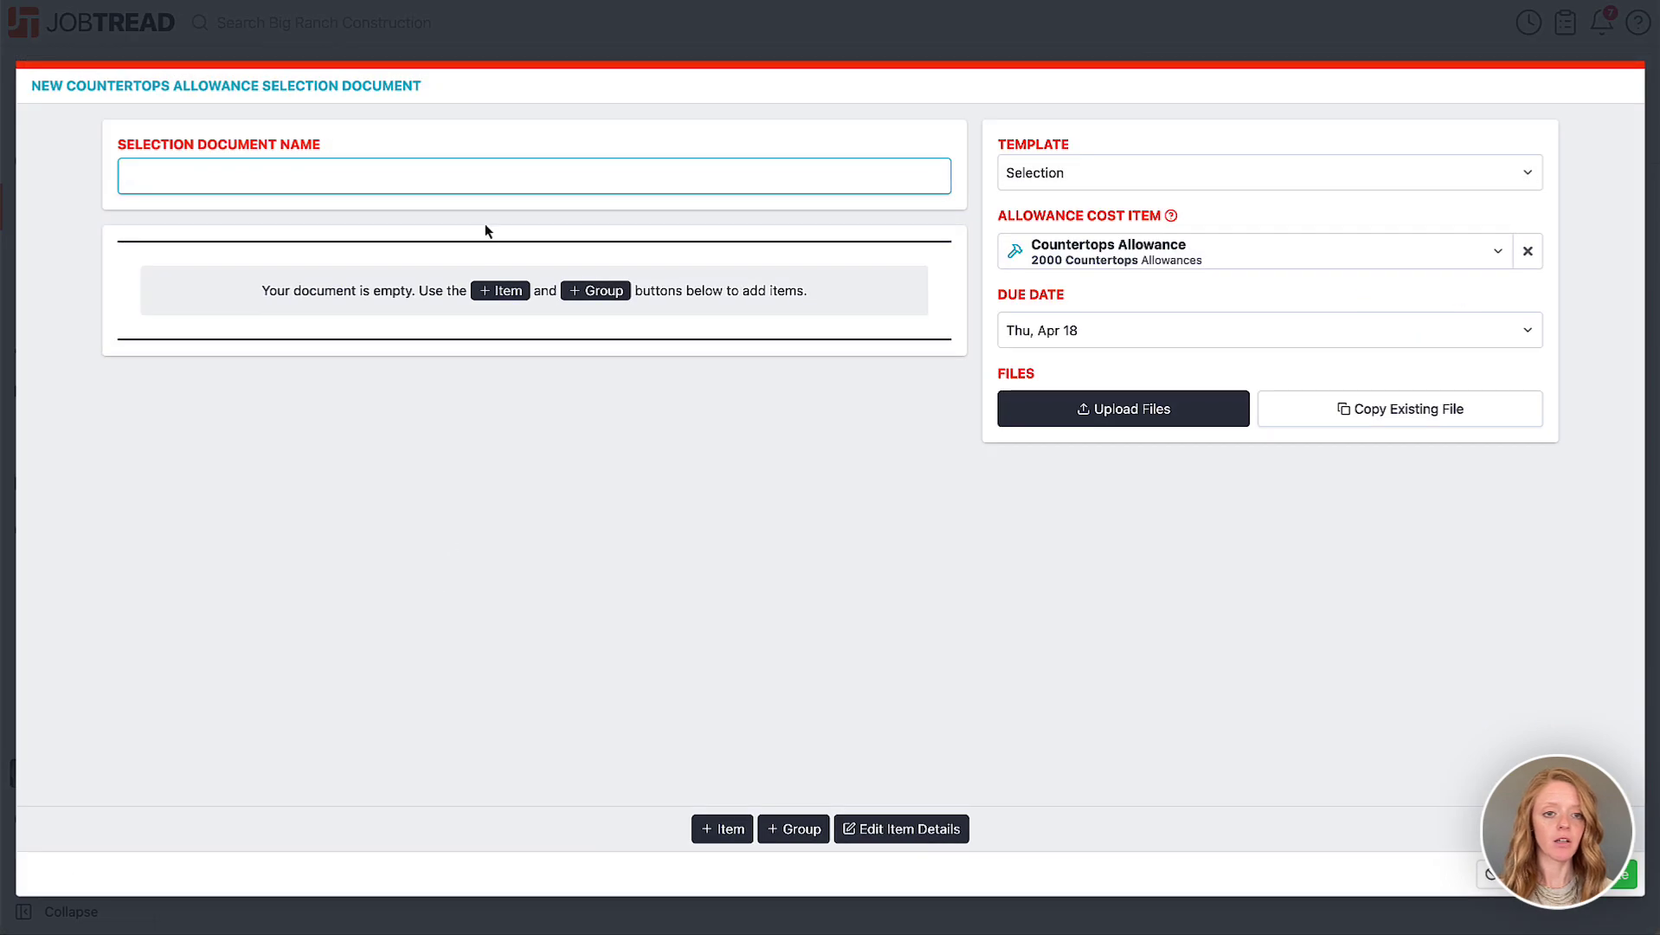
pyautogui.write('Counte')
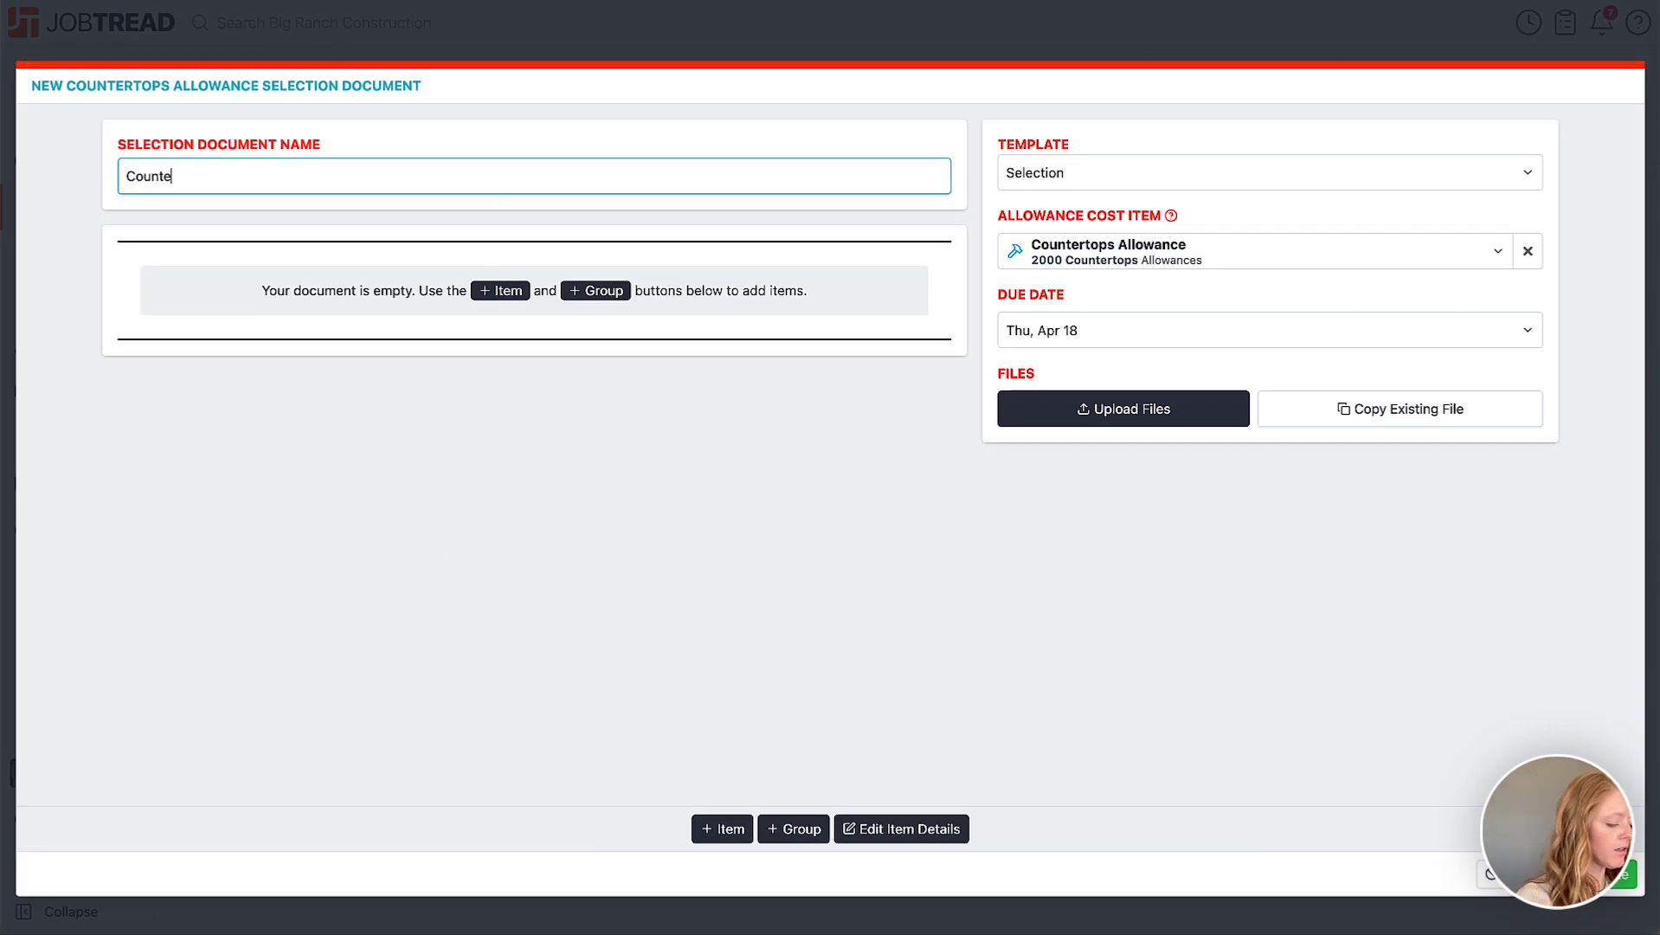
pyautogui.write('rtop Selections')
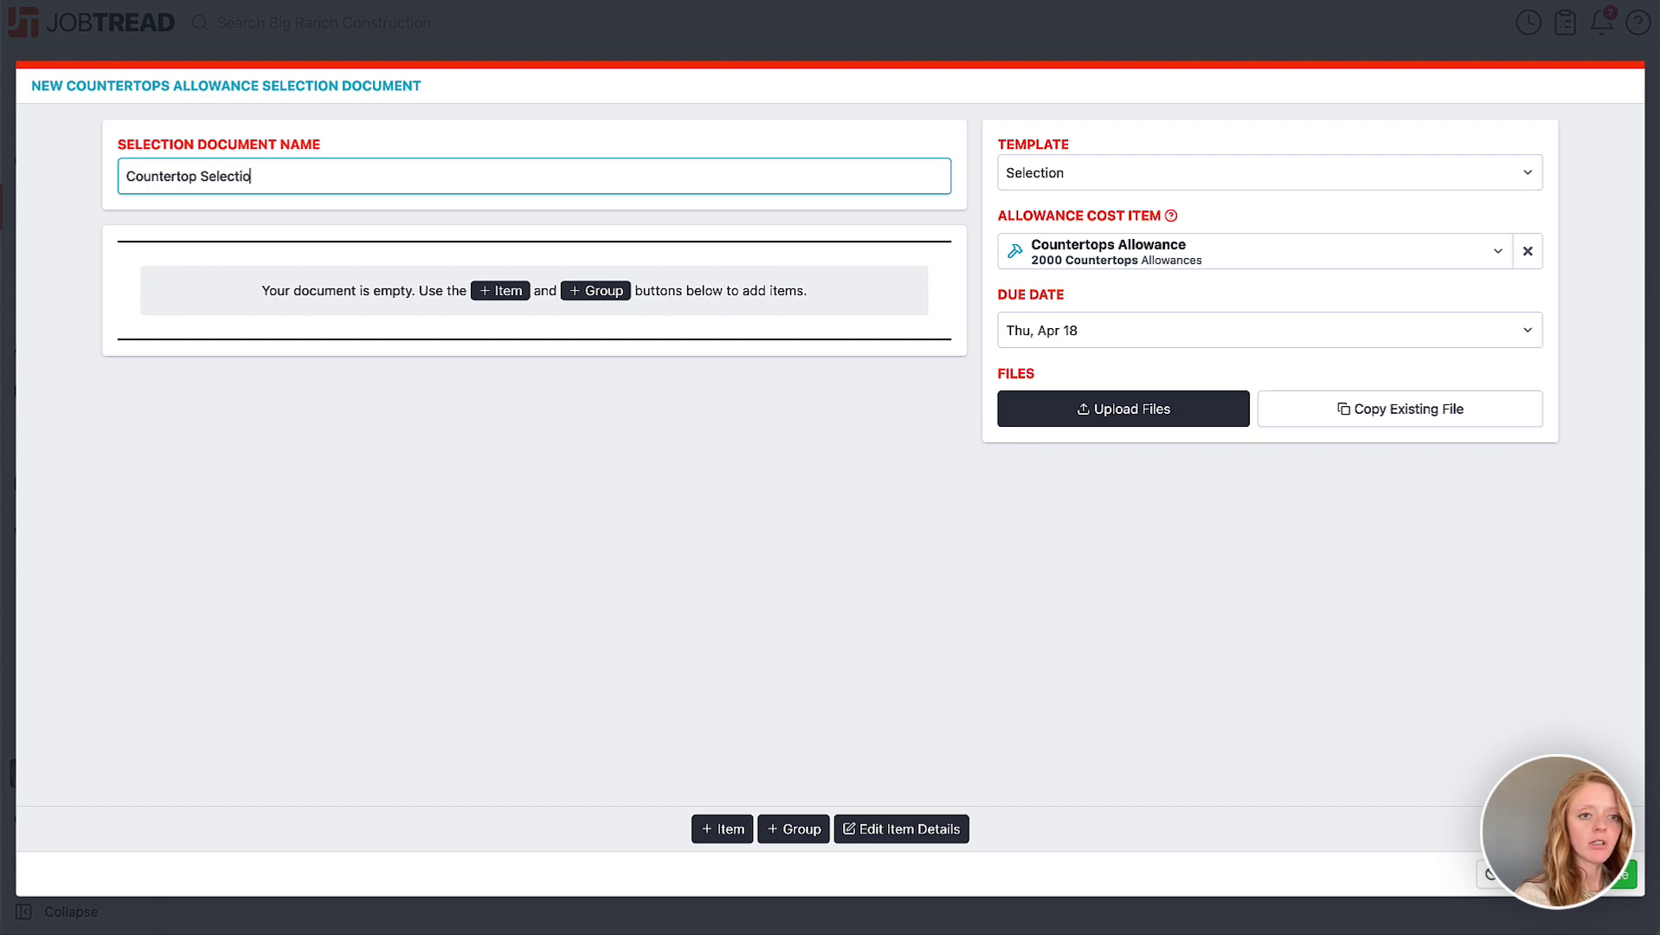
pyautogui.click(793, 829)
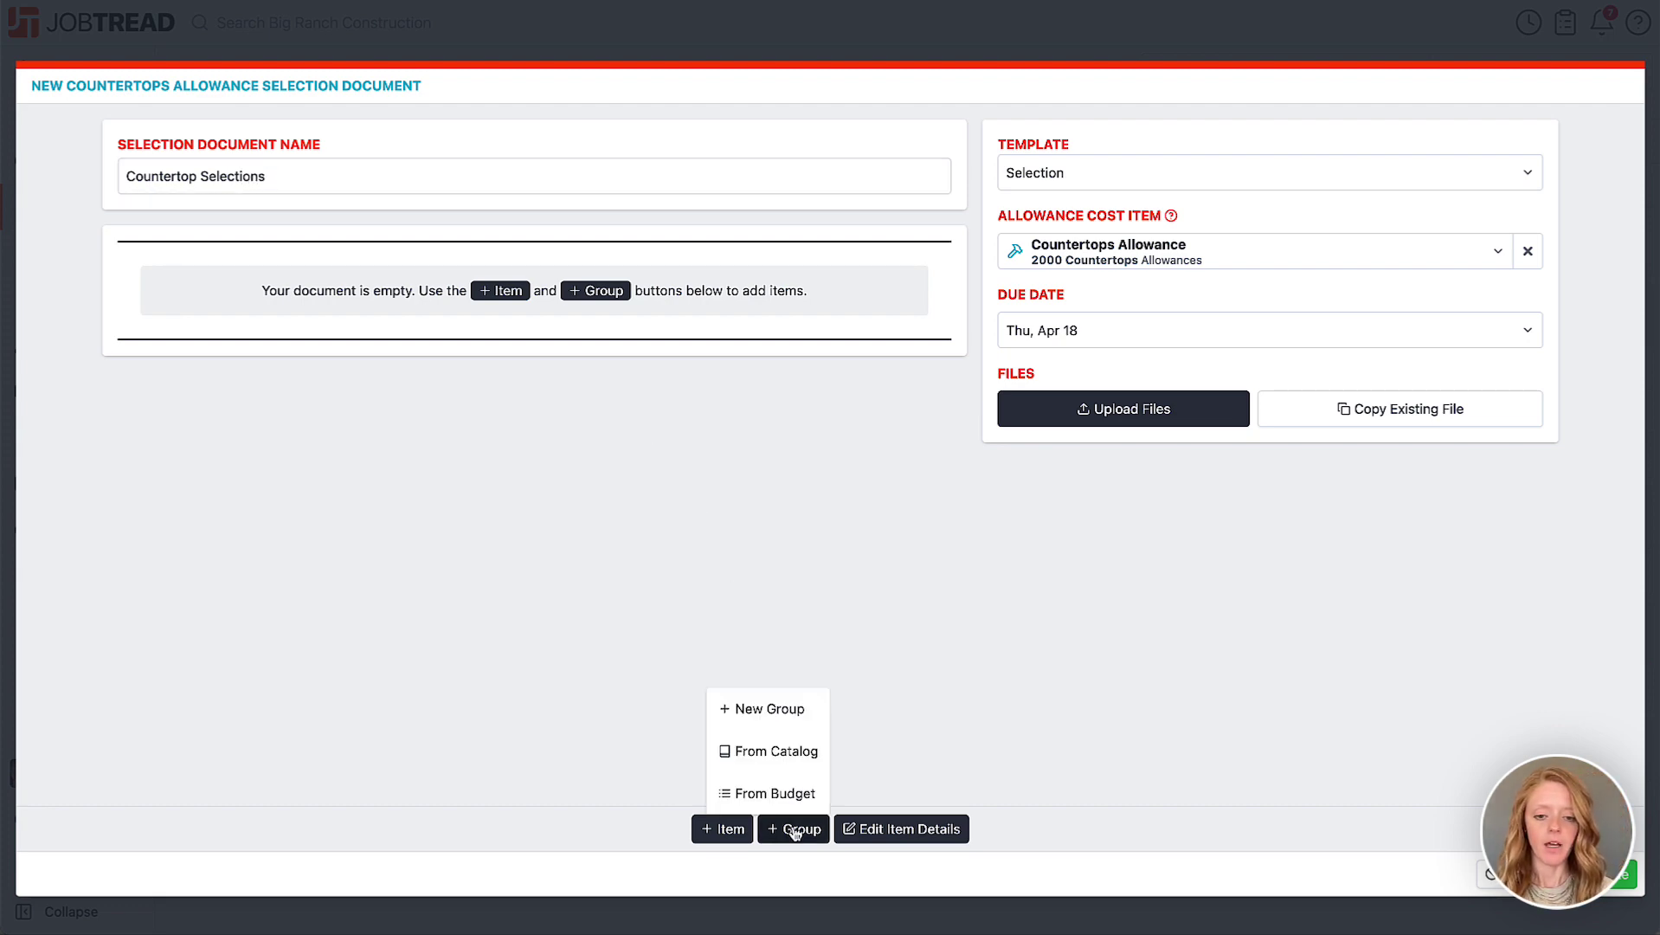
pyautogui.click(798, 753)
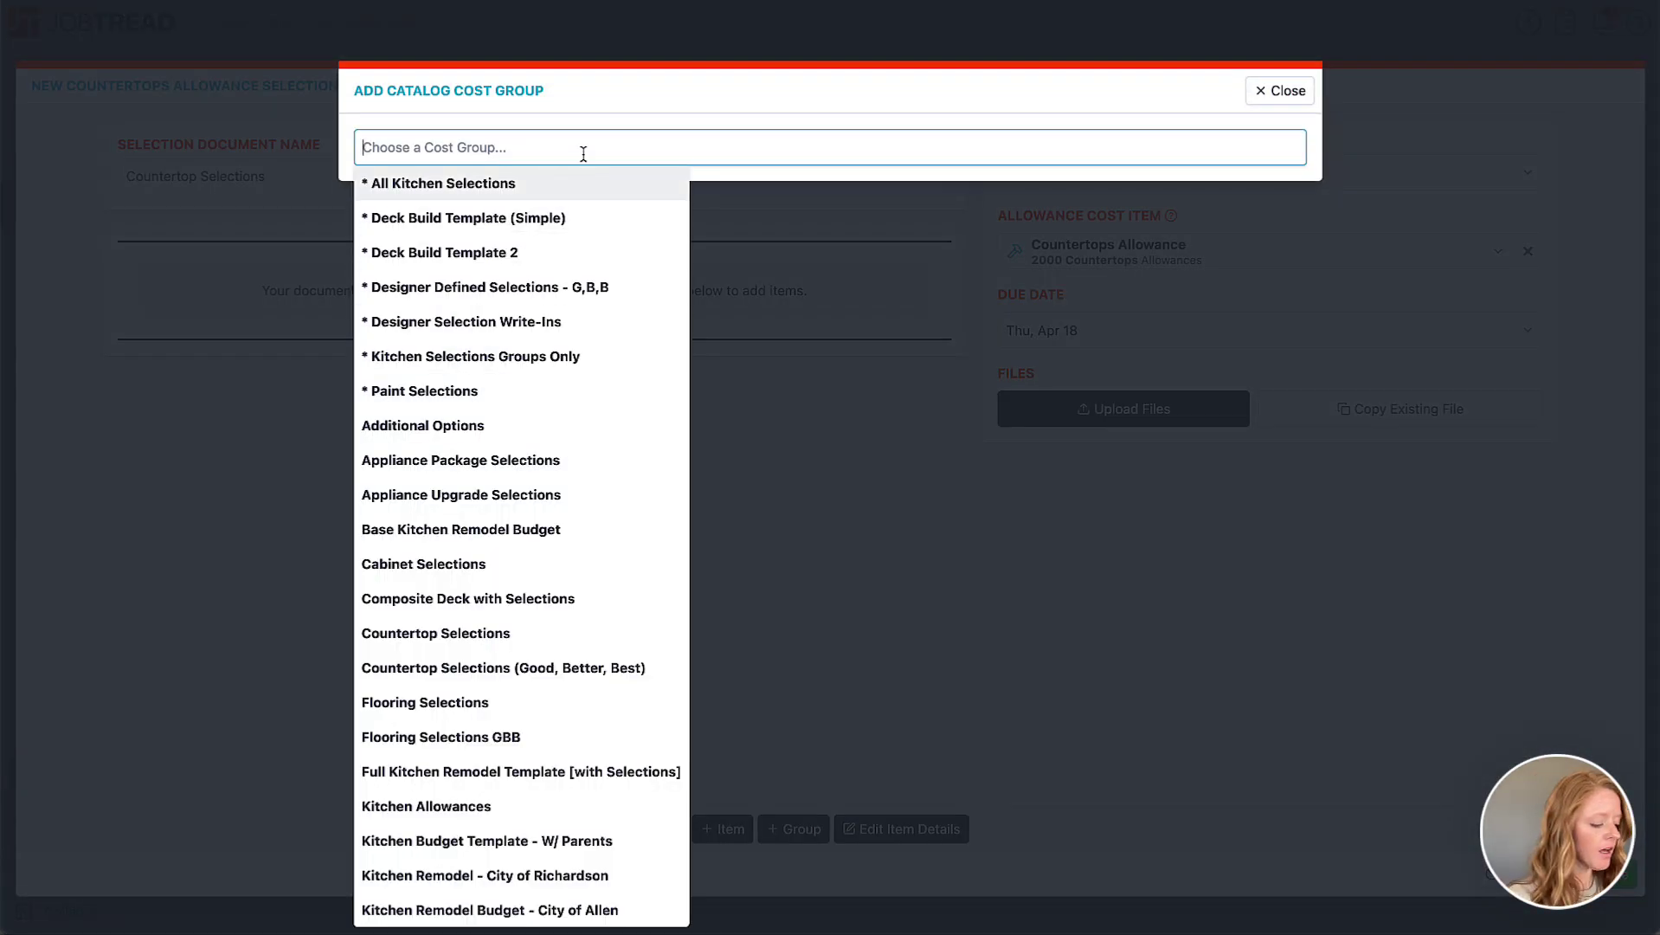
pyautogui.write('counter')
pyautogui.click(567, 180)
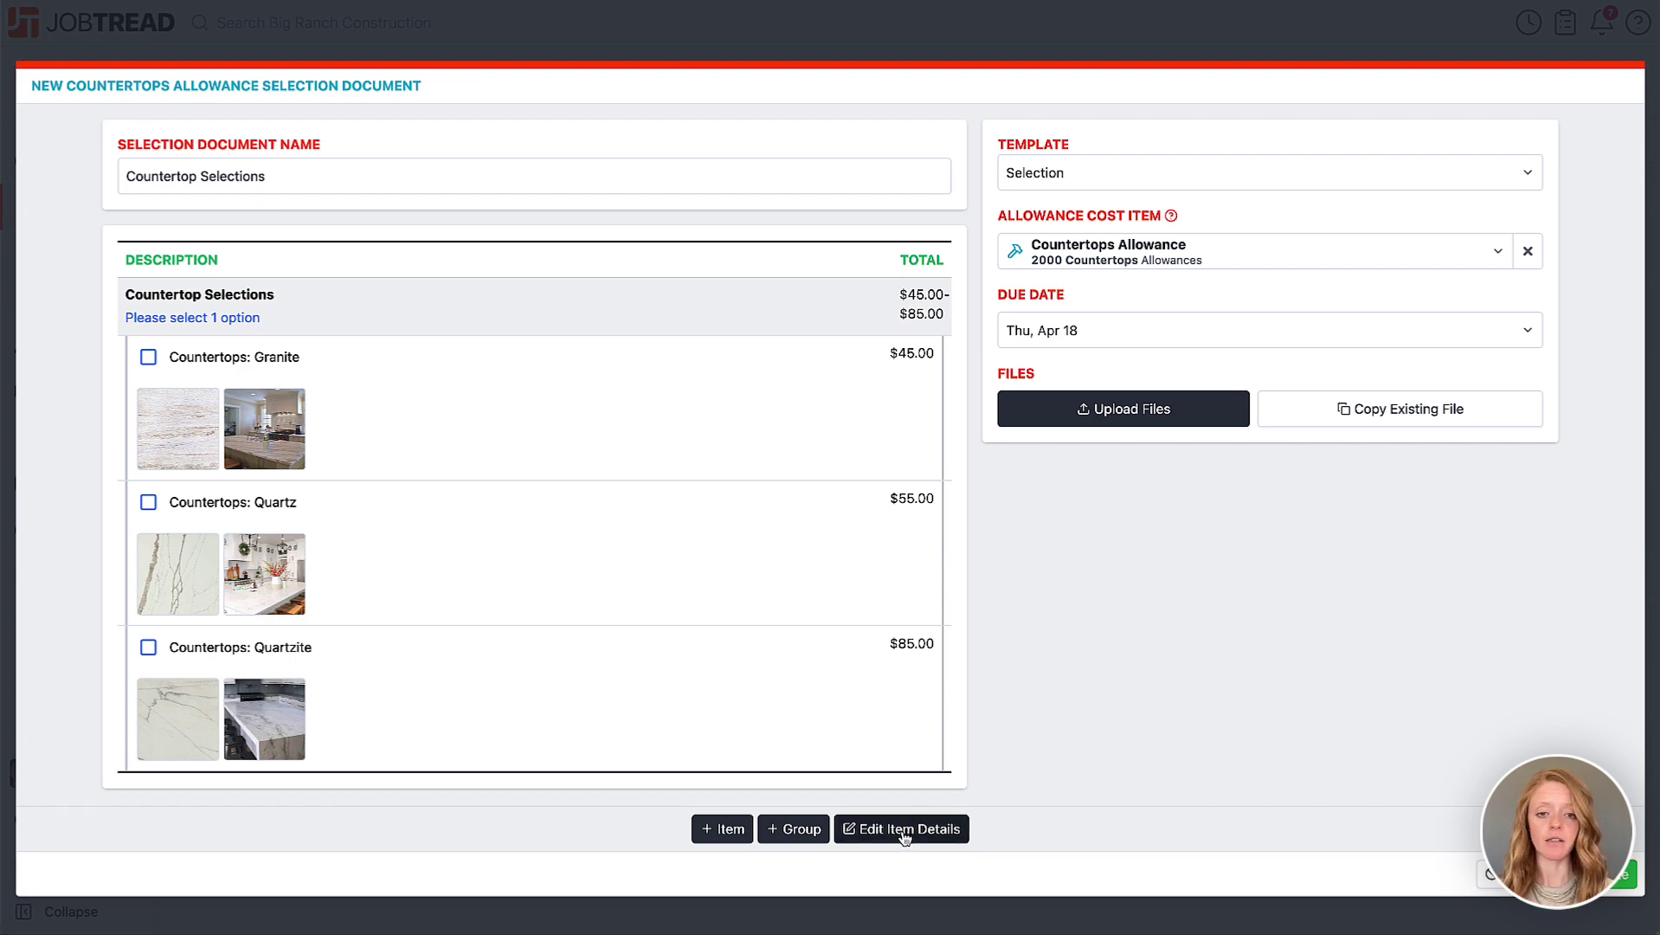
# Set Granite, Quartz and Quartzite to a quantity of 40 Square Feet each
pyautogui.click(903, 832)
pyautogui.click(721, 261)
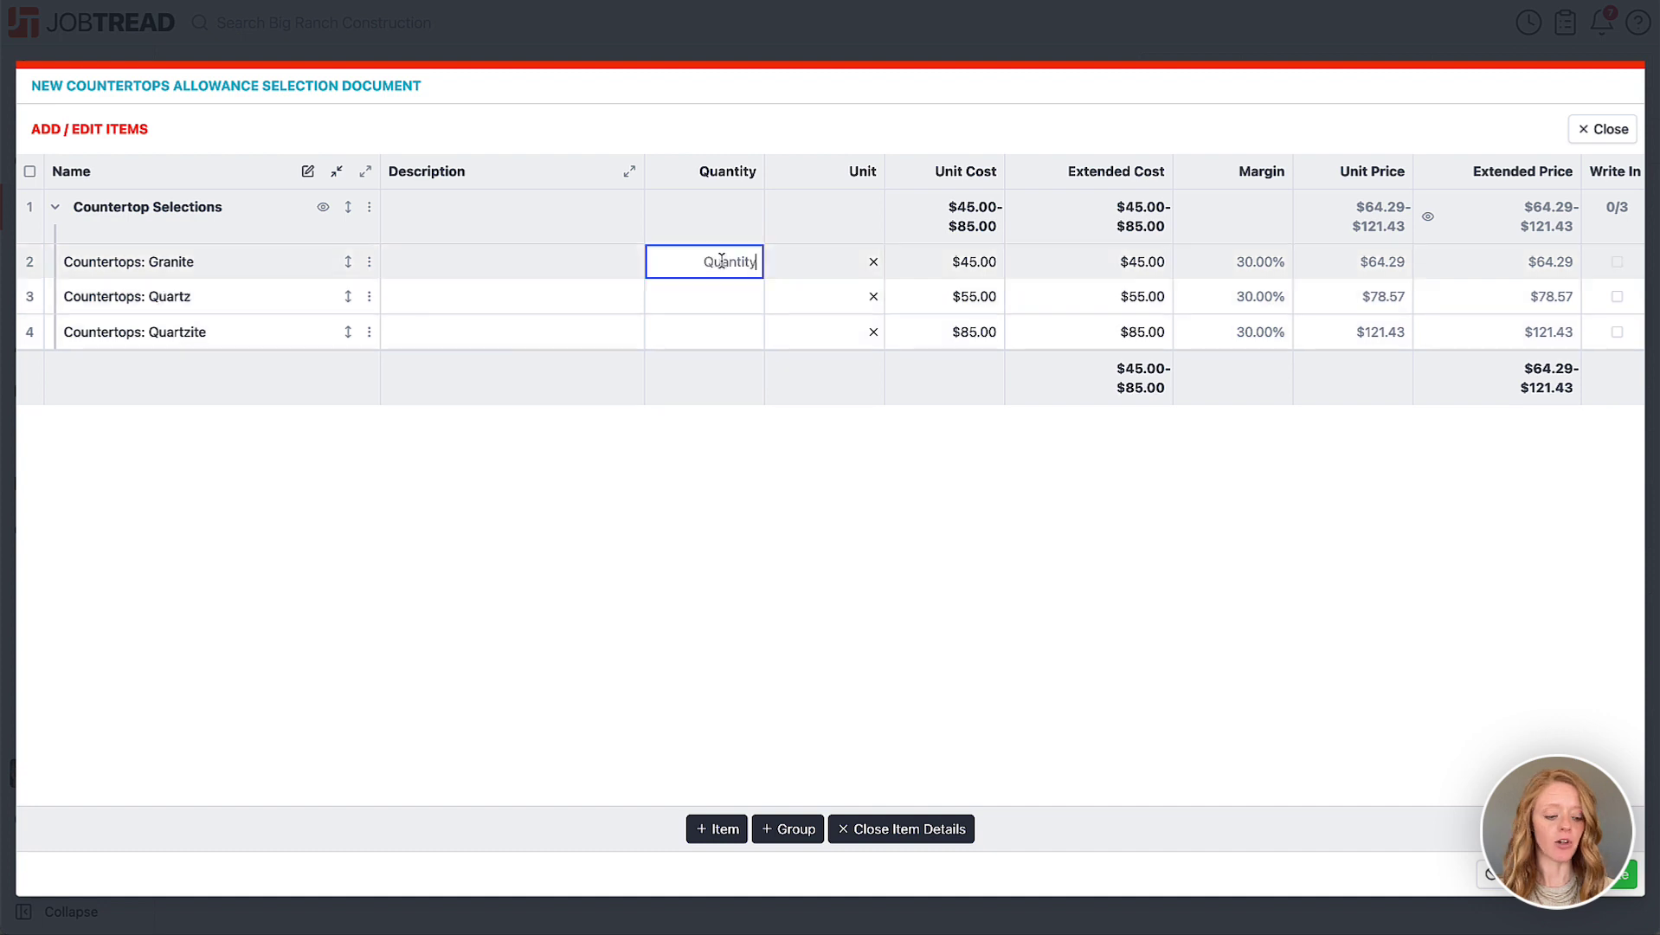
pyautogui.write('40')
pyautogui.click(723, 296)
pyautogui.write('40')
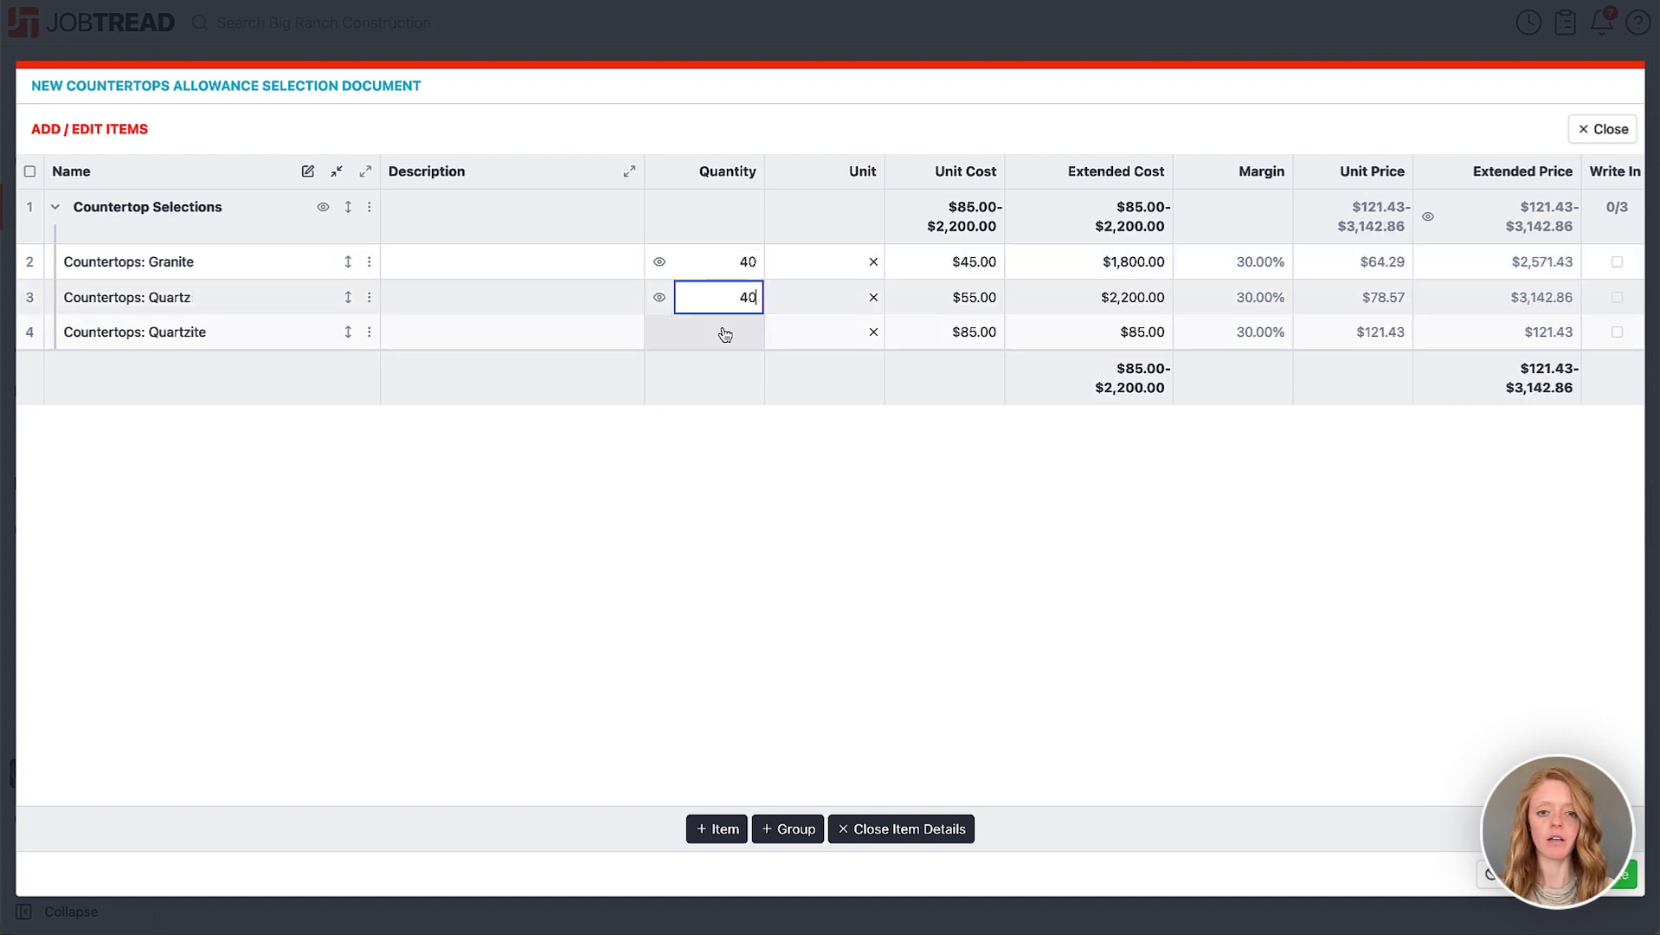
pyautogui.click(721, 330)
pyautogui.write('40')
pyautogui.click(782, 275)
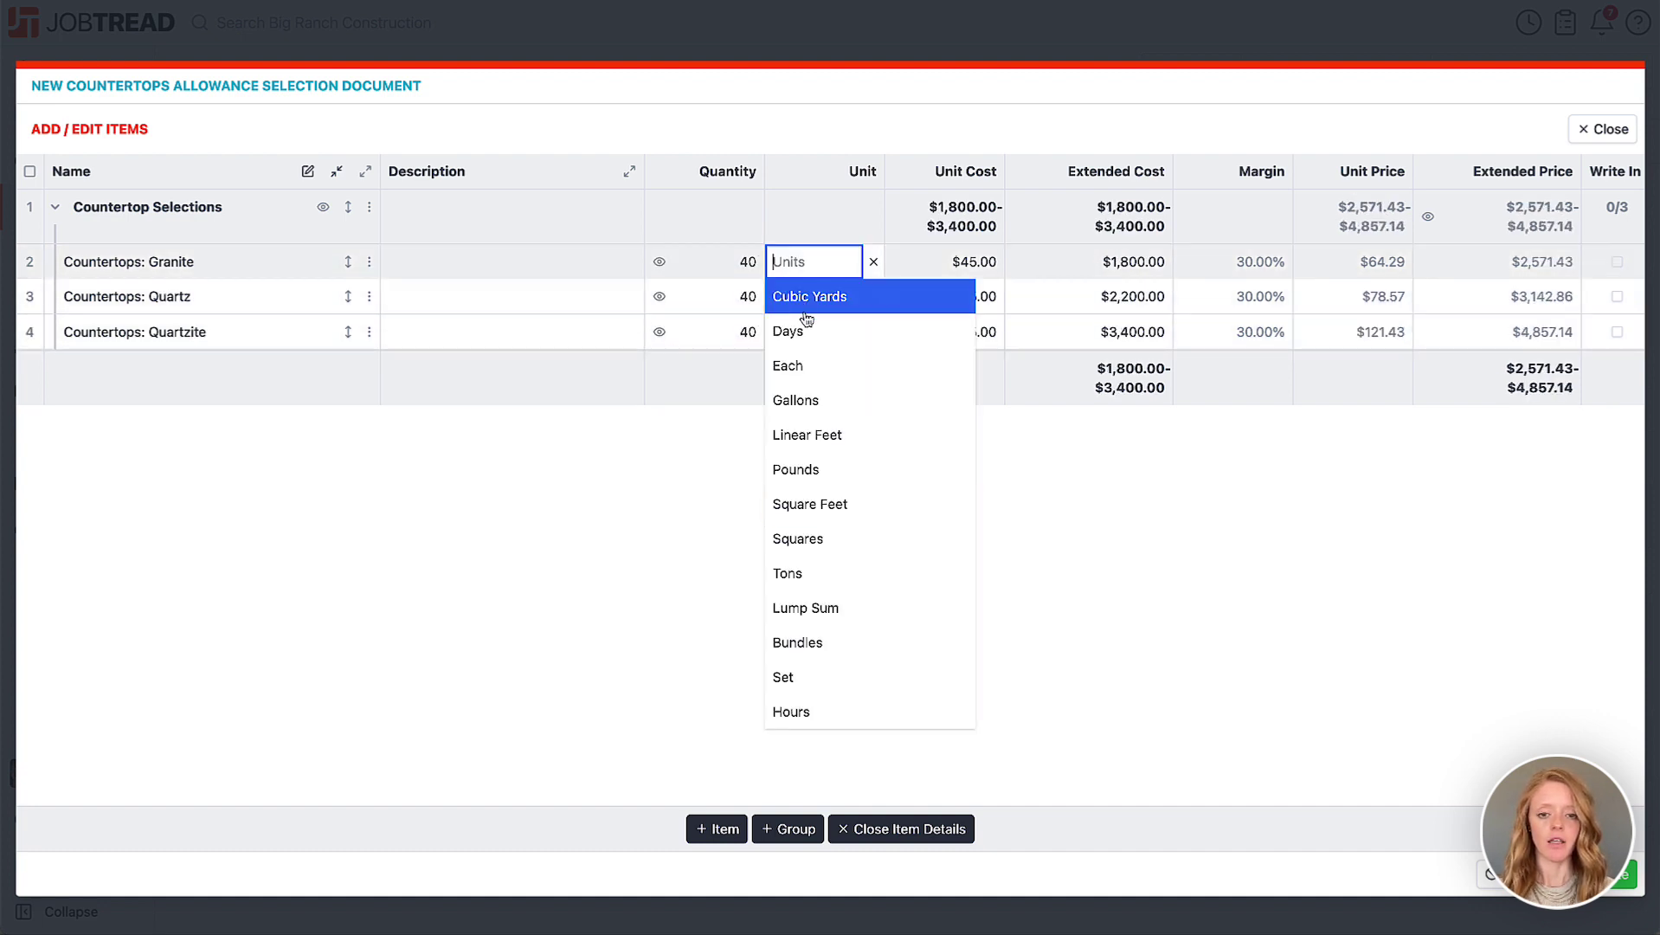
pyautogui.click(827, 511)
pyautogui.click(810, 305)
pyautogui.click(822, 539)
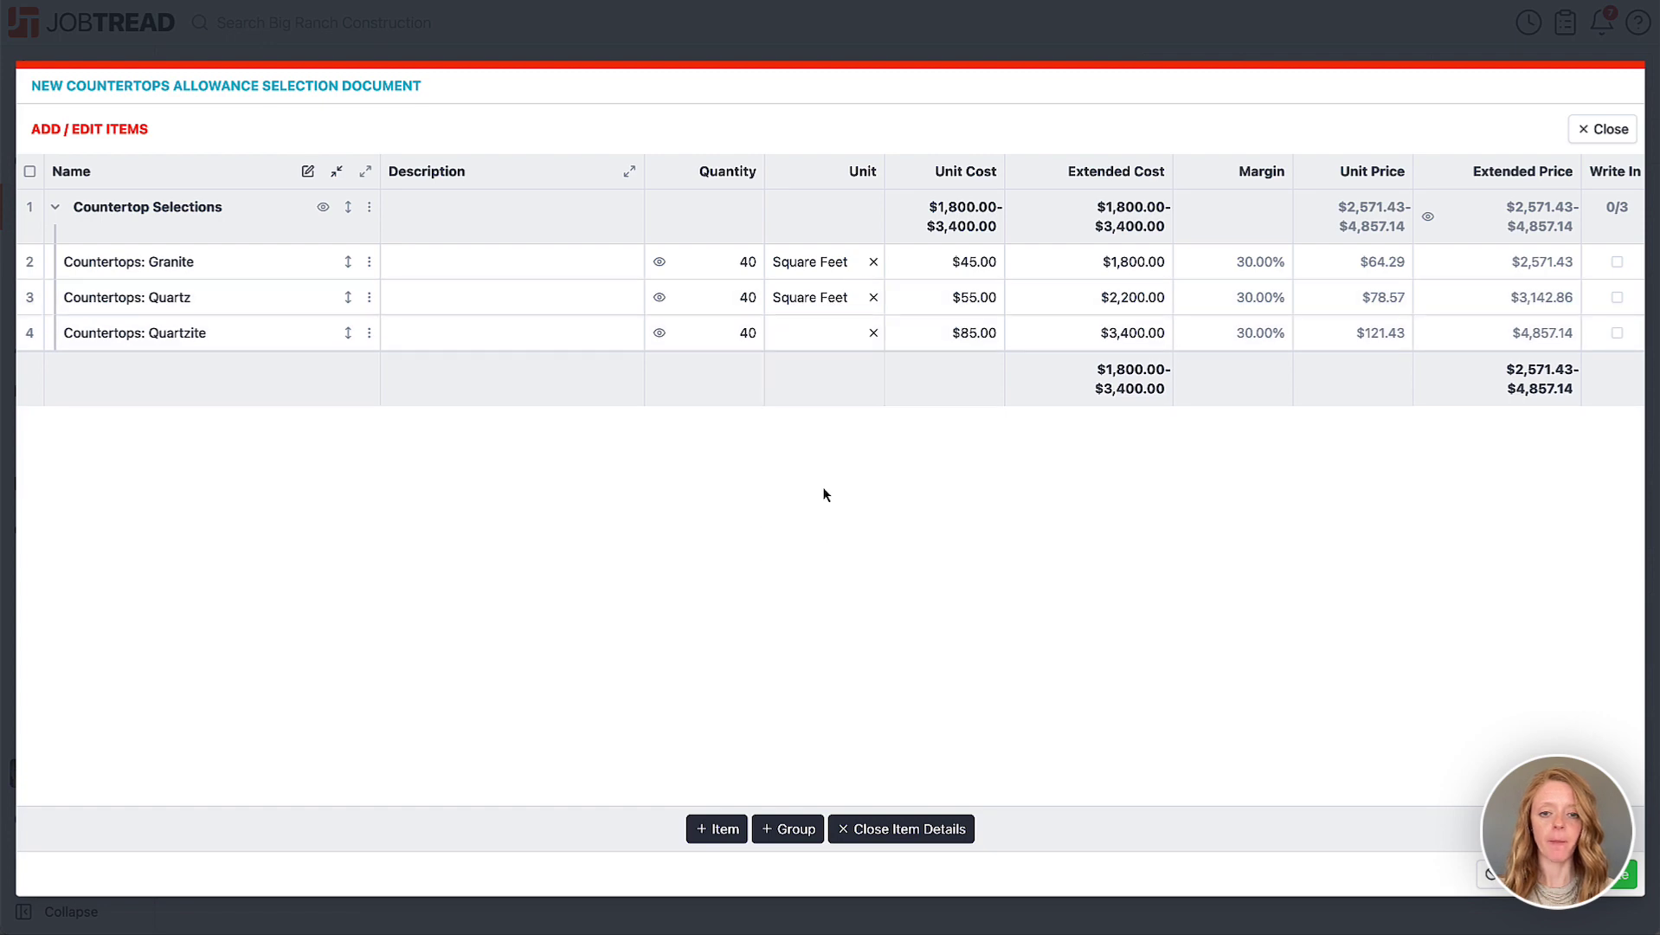
pyautogui.click(818, 343)
pyautogui.click(830, 575)
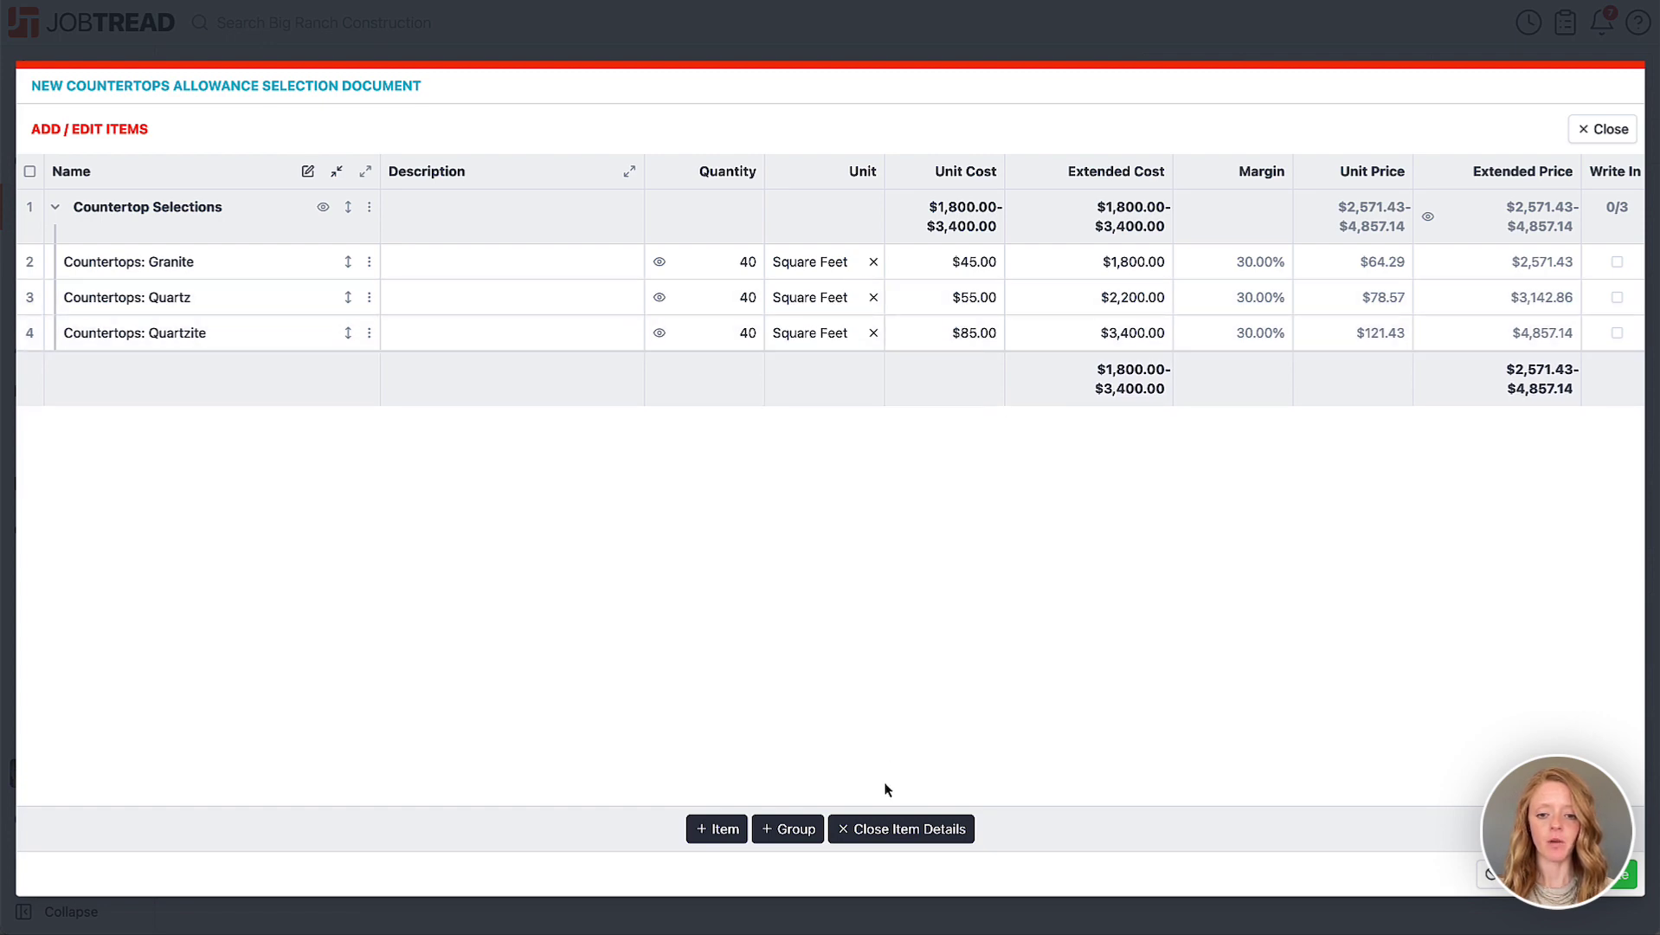
pyautogui.click(883, 831)
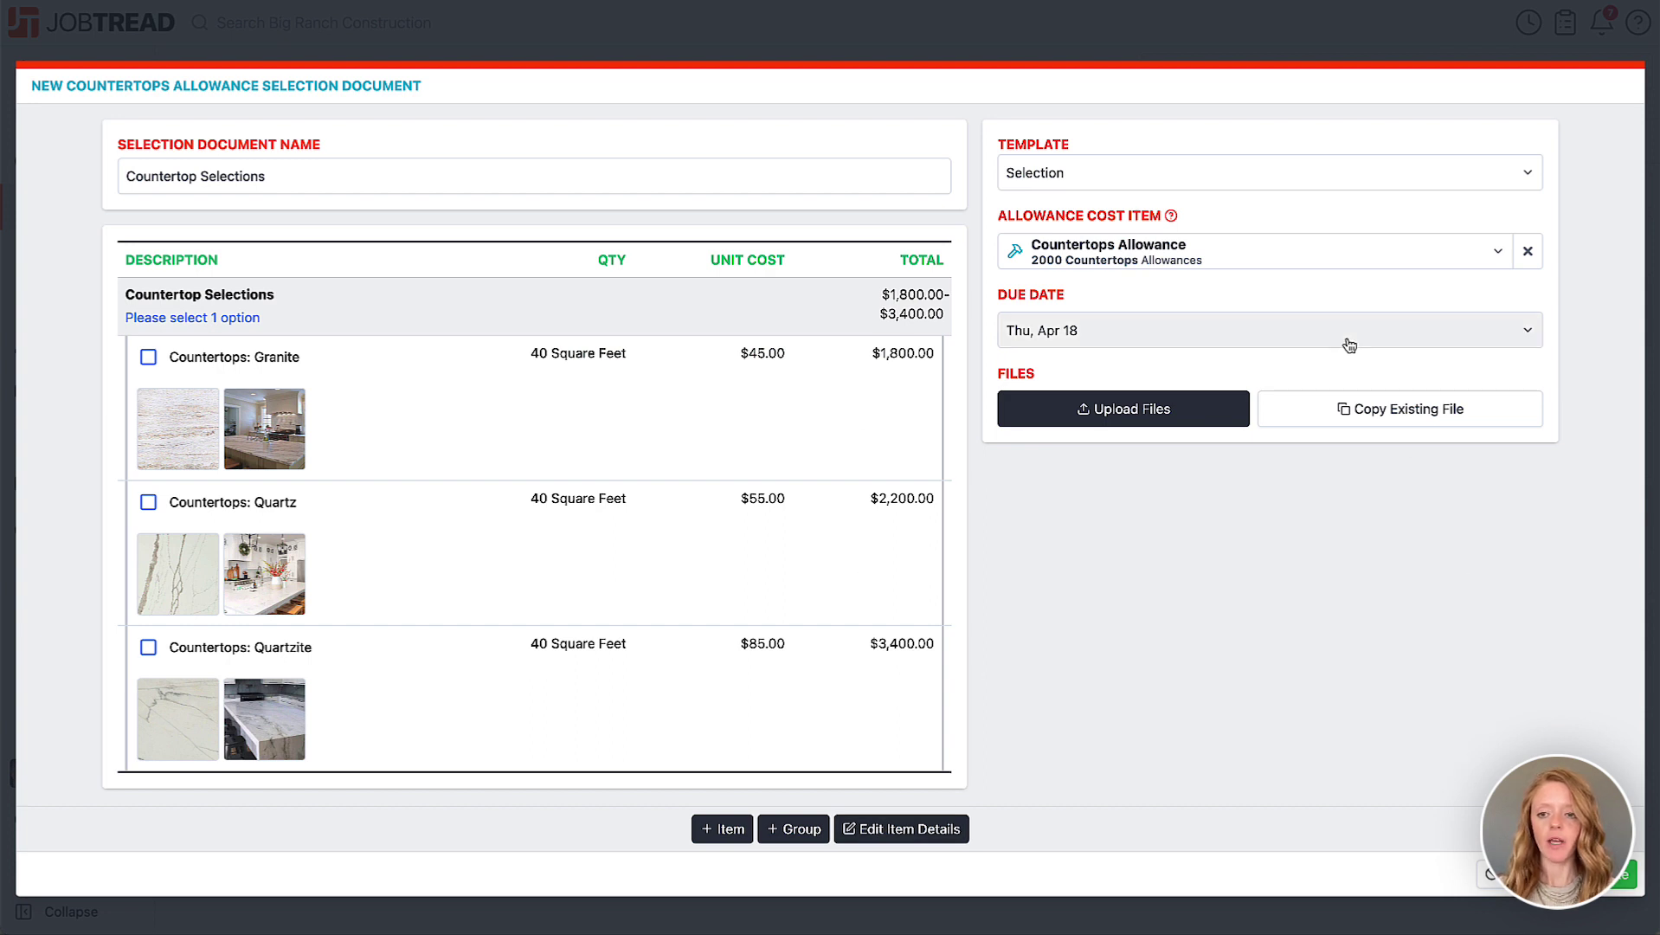
# Make the countertop document due Fri, May 10 and save it as a draft
pyautogui.click(1345, 340)
pyautogui.click(1193, 571)
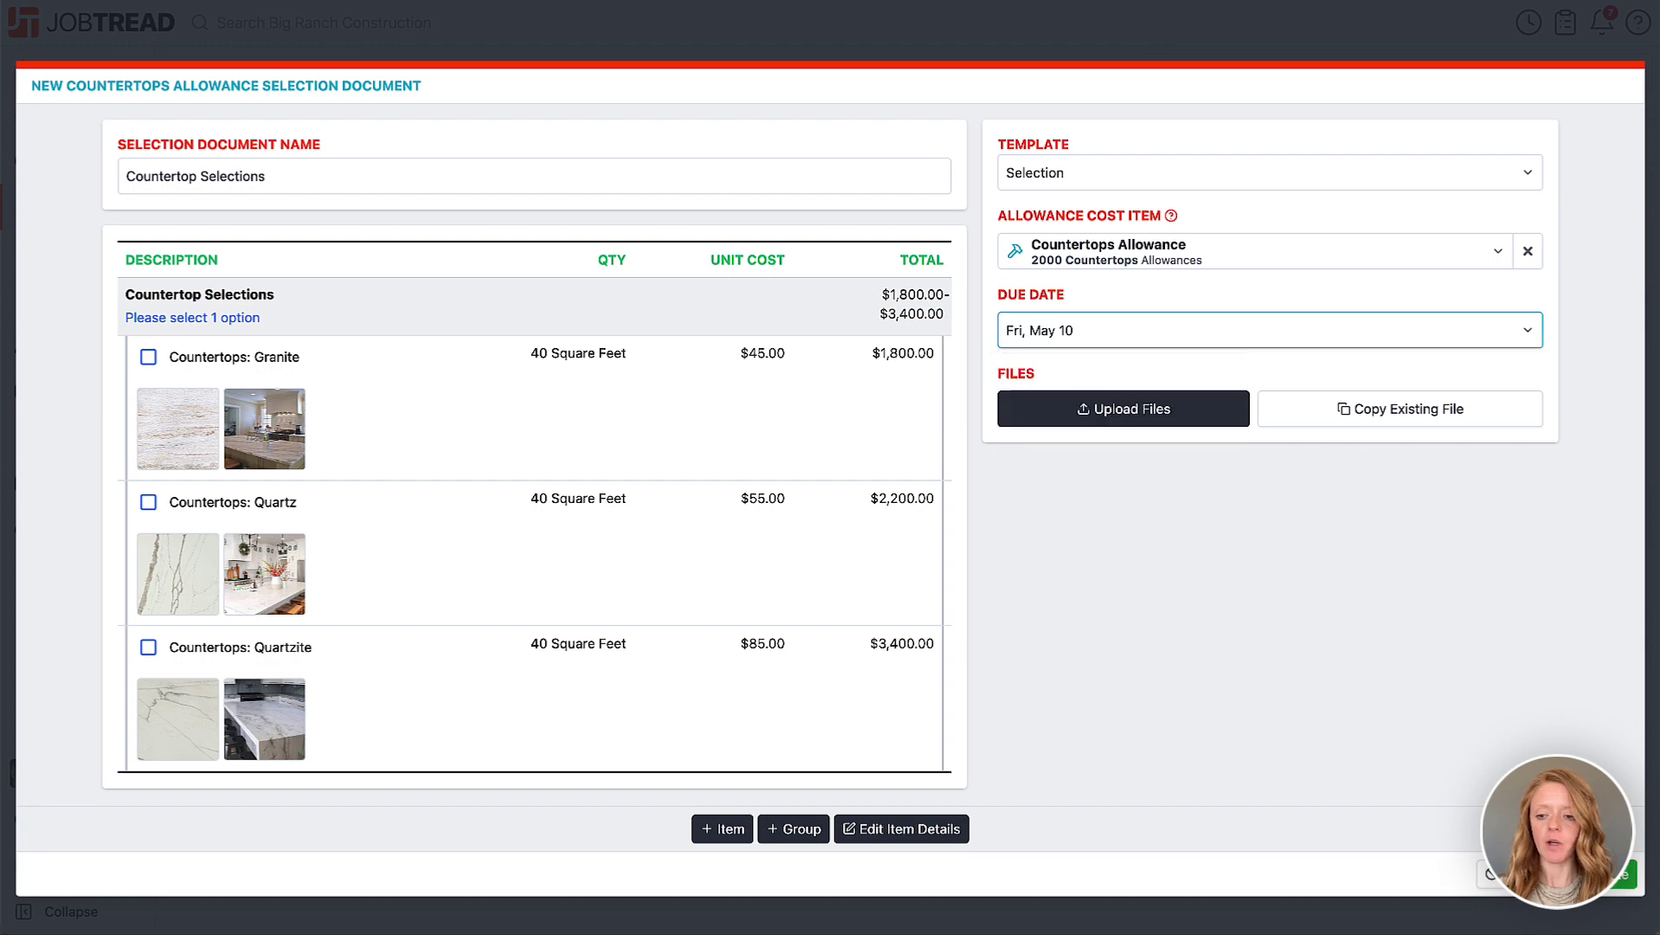
pyautogui.click(1620, 874)
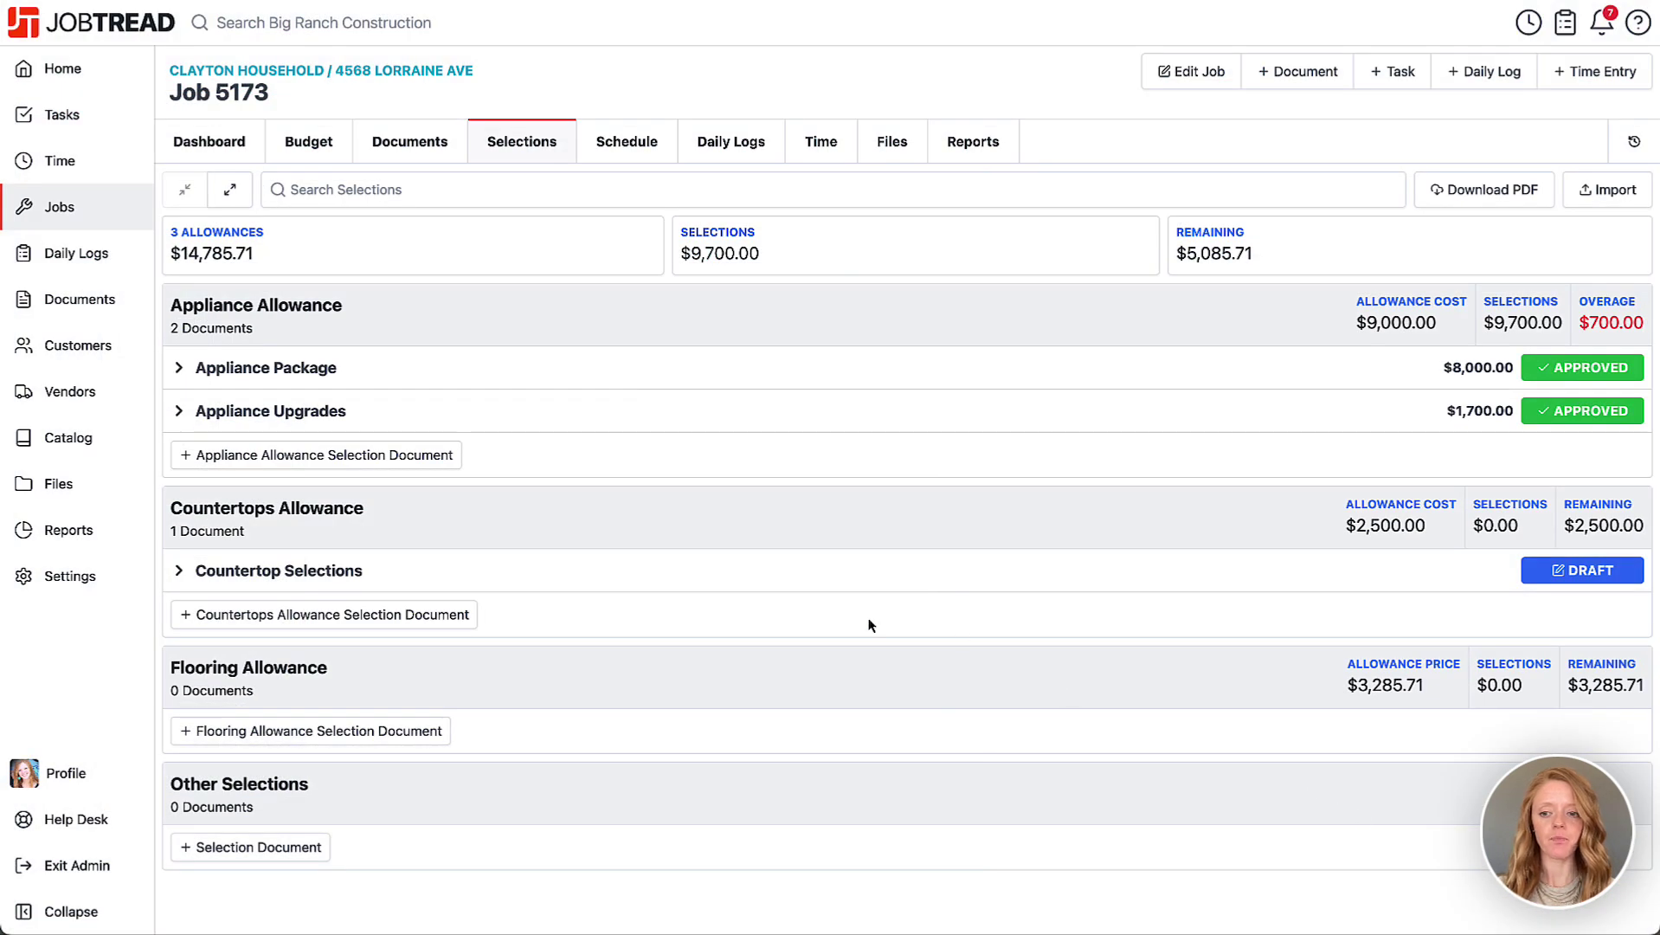
# Send Countertop Selections to the client with a signature required
pyautogui.click(179, 570)
pyautogui.scroll(-2, 835, 691)
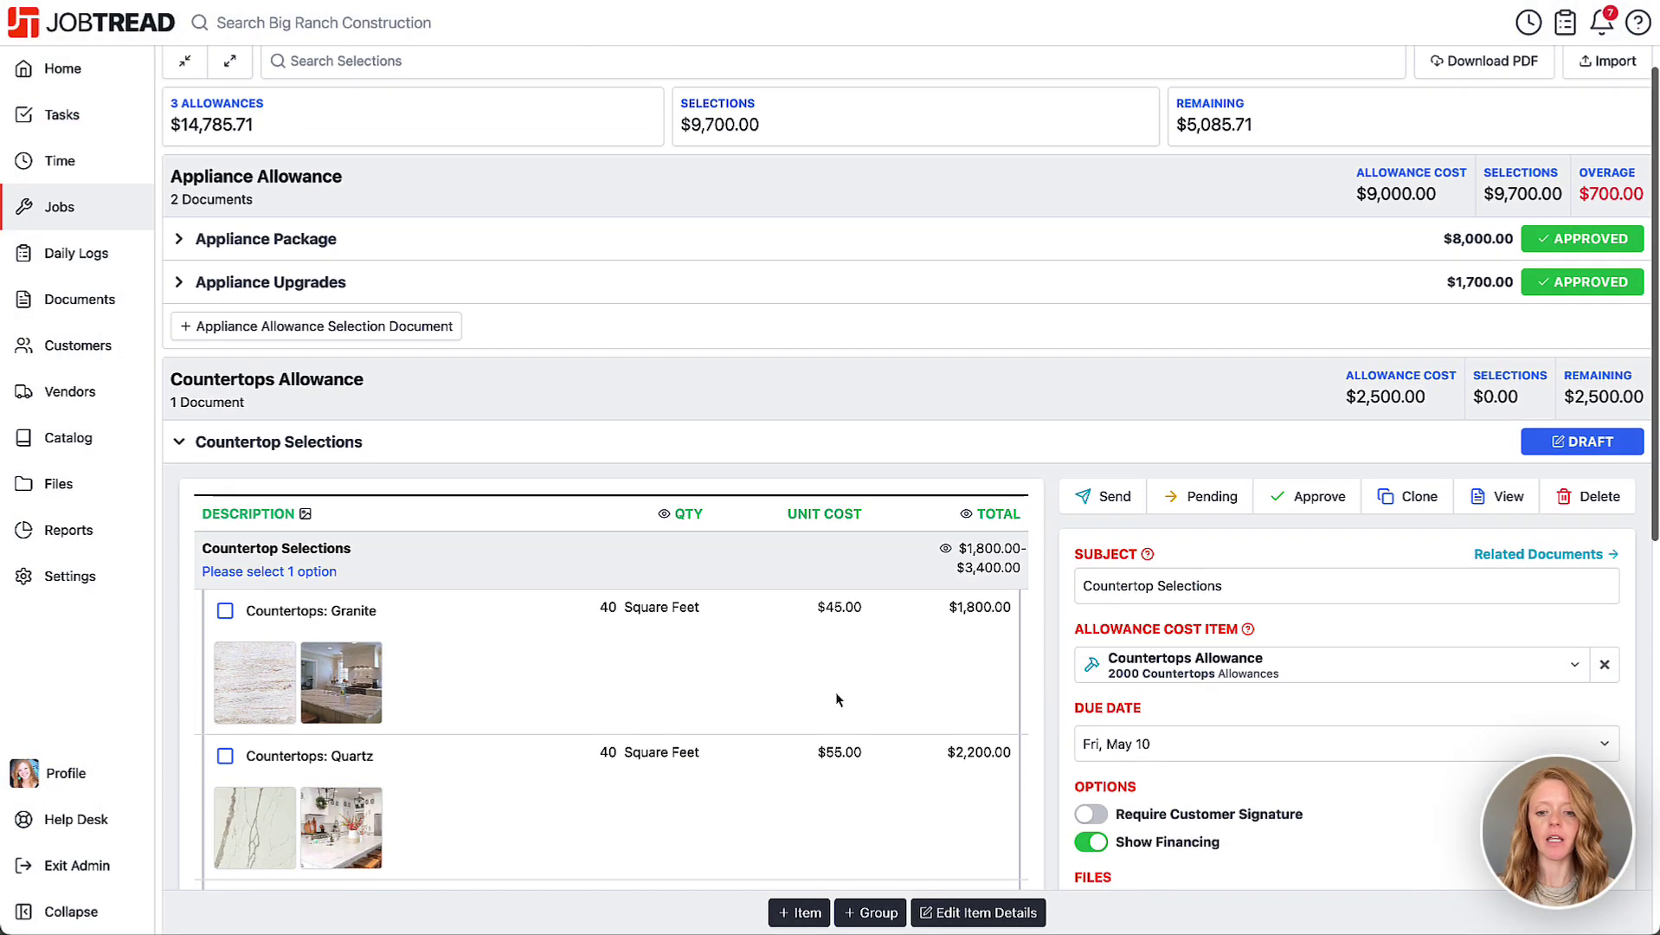
pyautogui.scroll(-2, 836, 691)
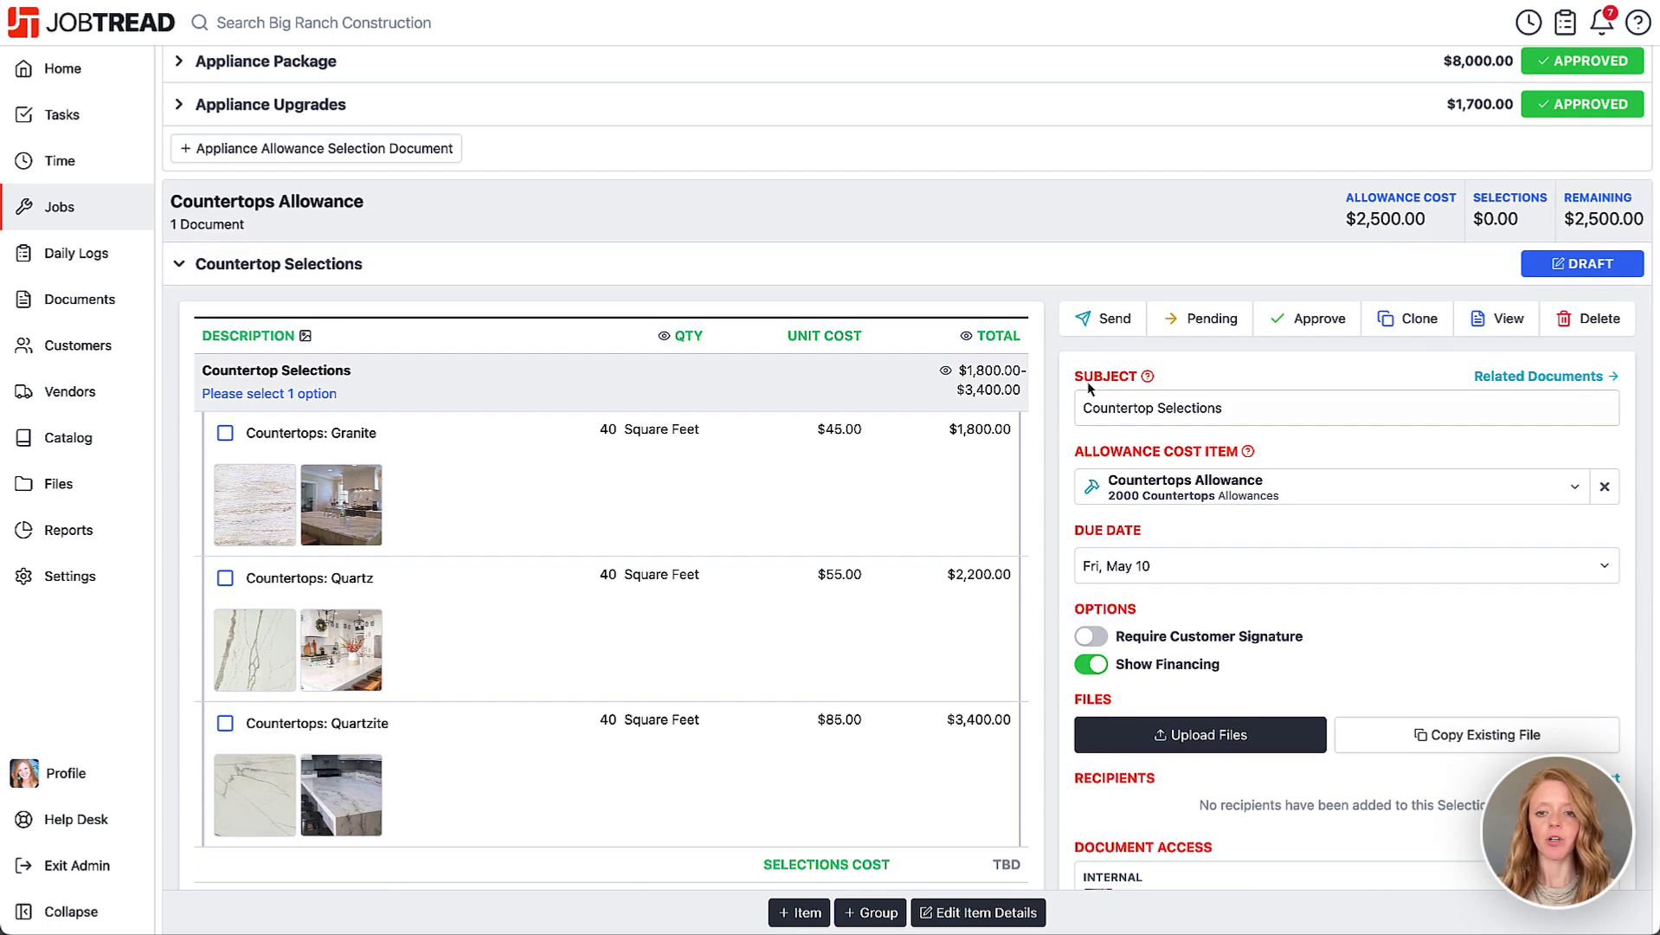
pyautogui.click(1103, 322)
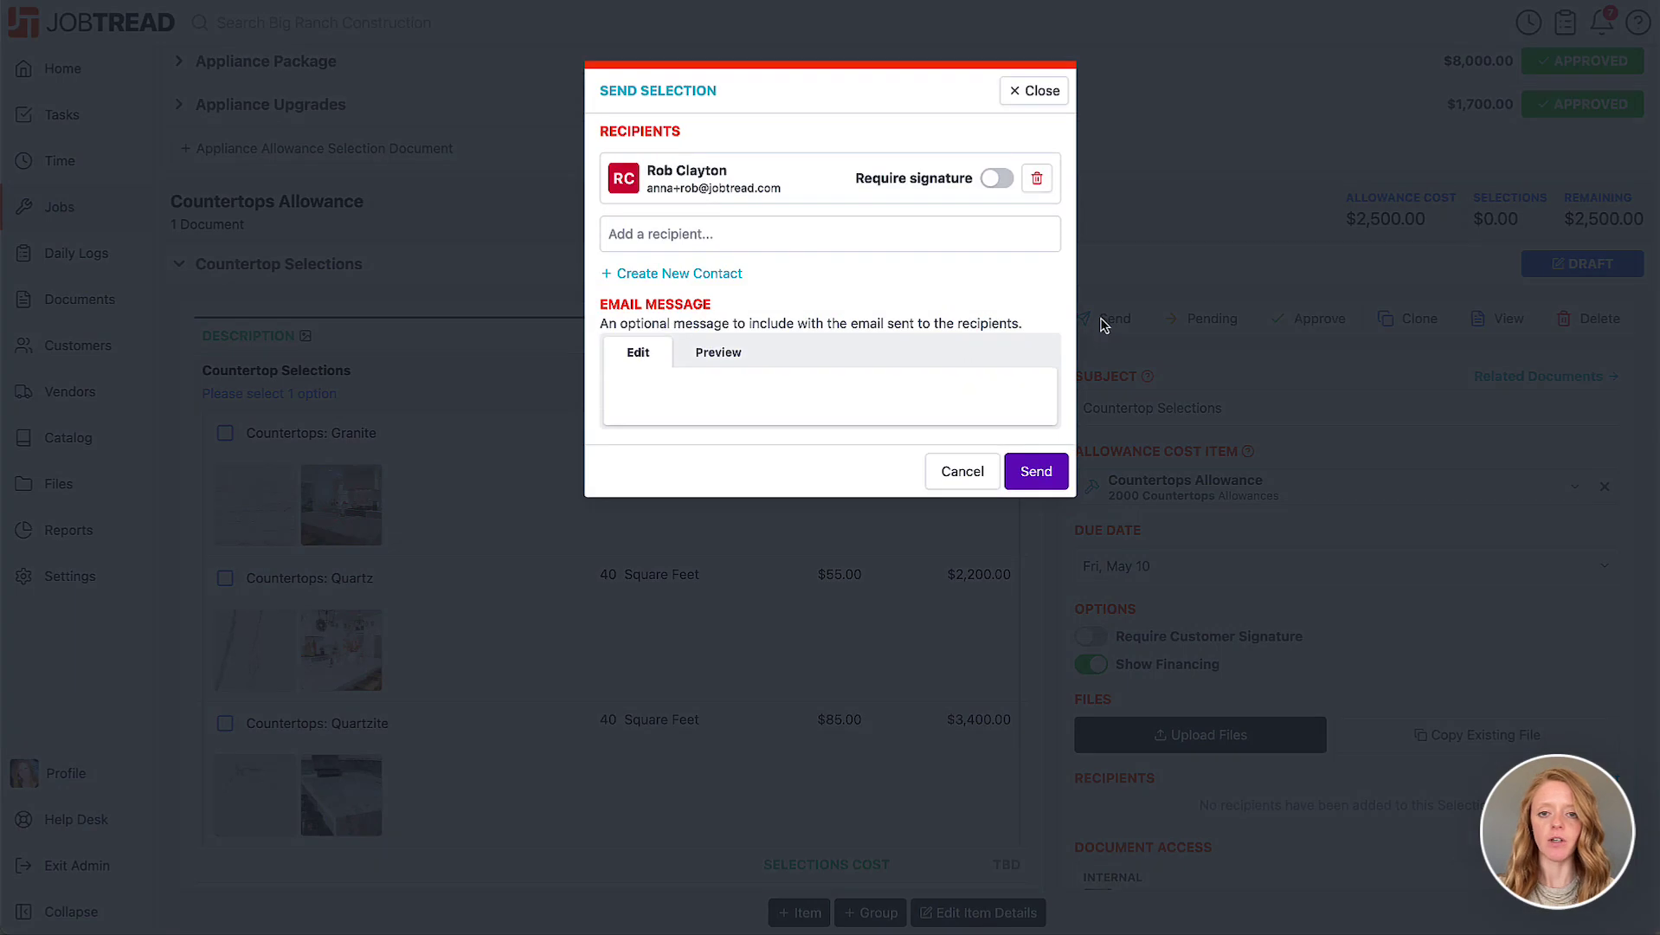
pyautogui.click(997, 177)
pyautogui.click(1053, 479)
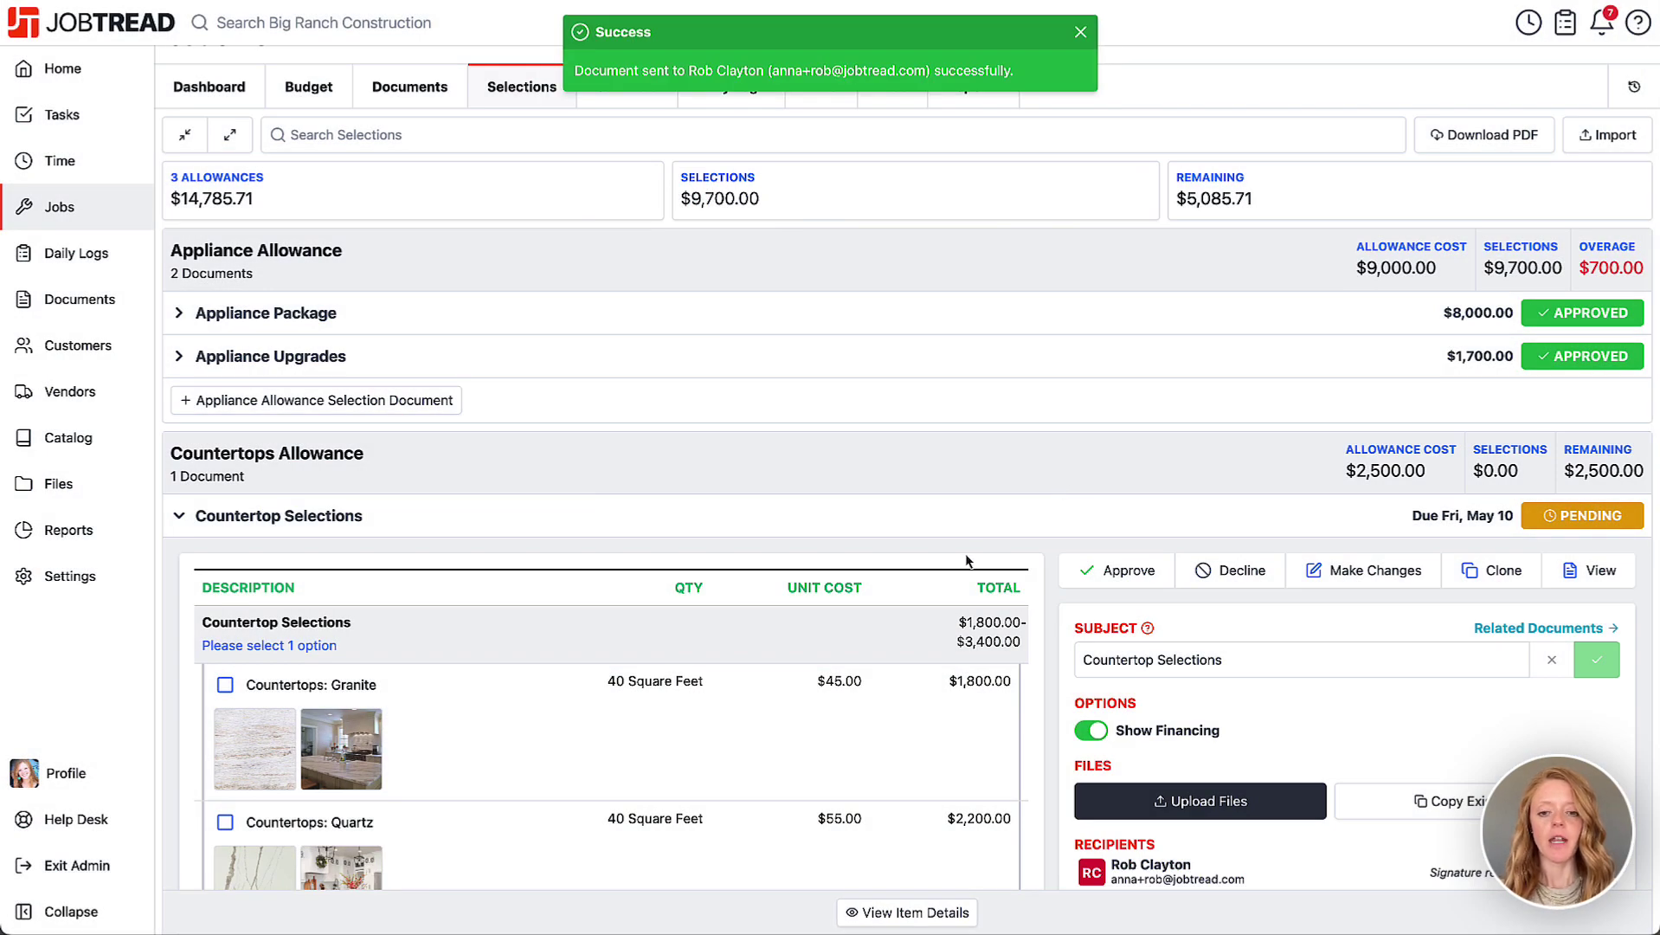
# Choose Quartzite, sign, and approve Countertop Selections at $3,400
pyautogui.scroll(-5, 967, 560)
pyautogui.click(993, 736)
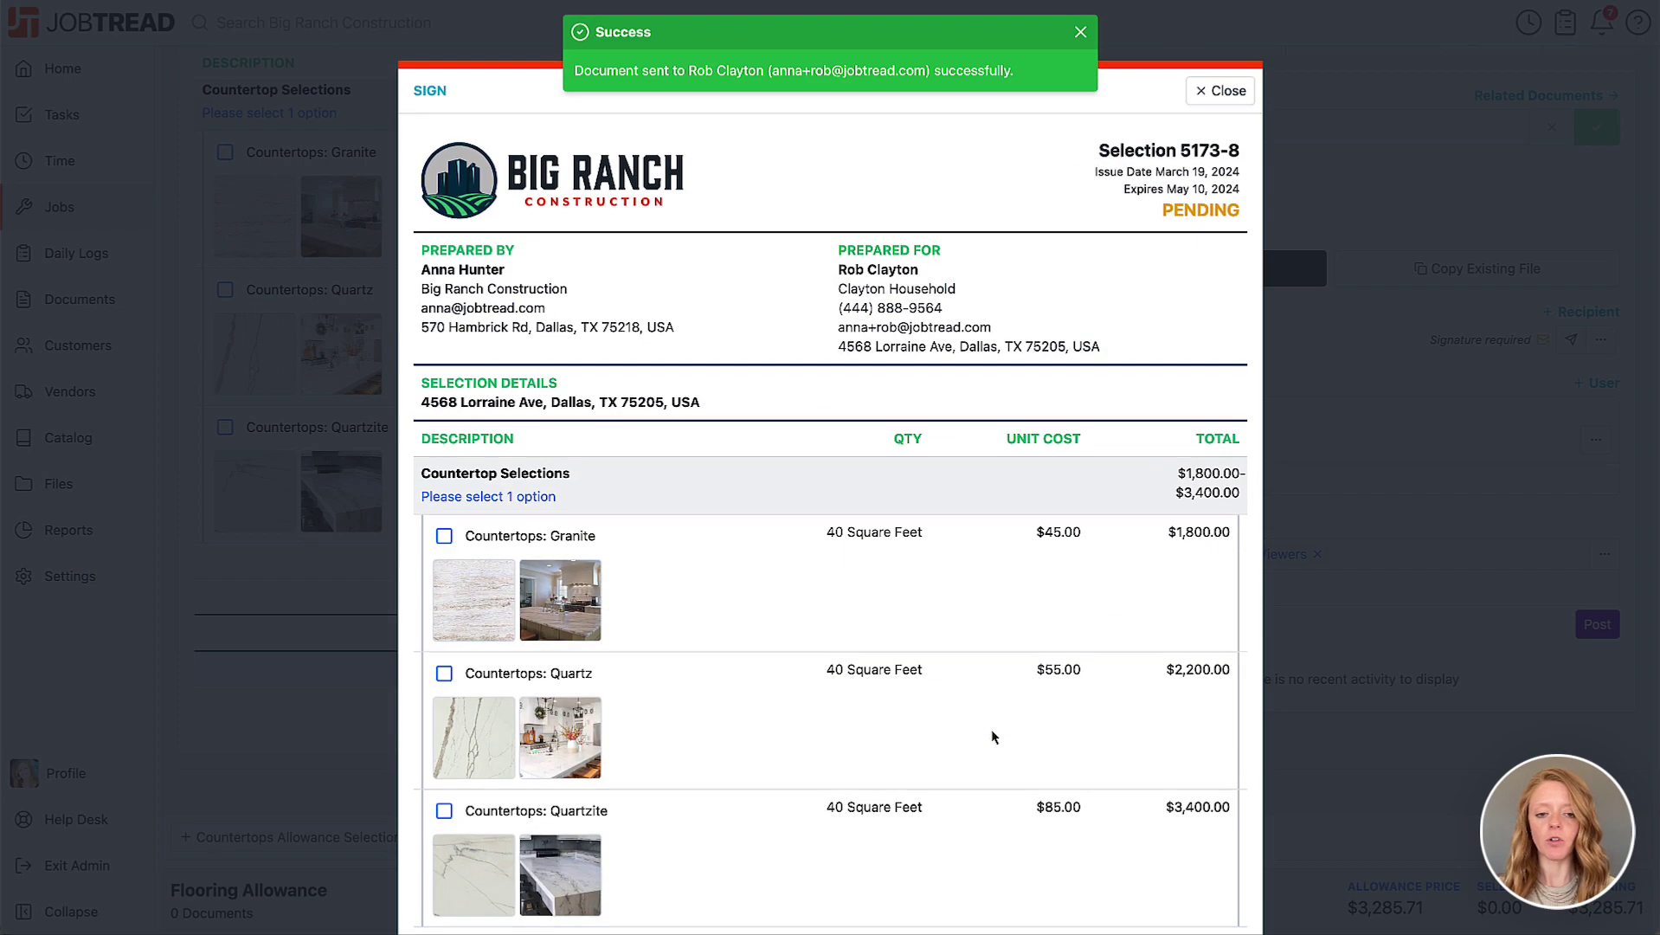
pyautogui.scroll(-3, 766, 716)
pyautogui.click(442, 578)
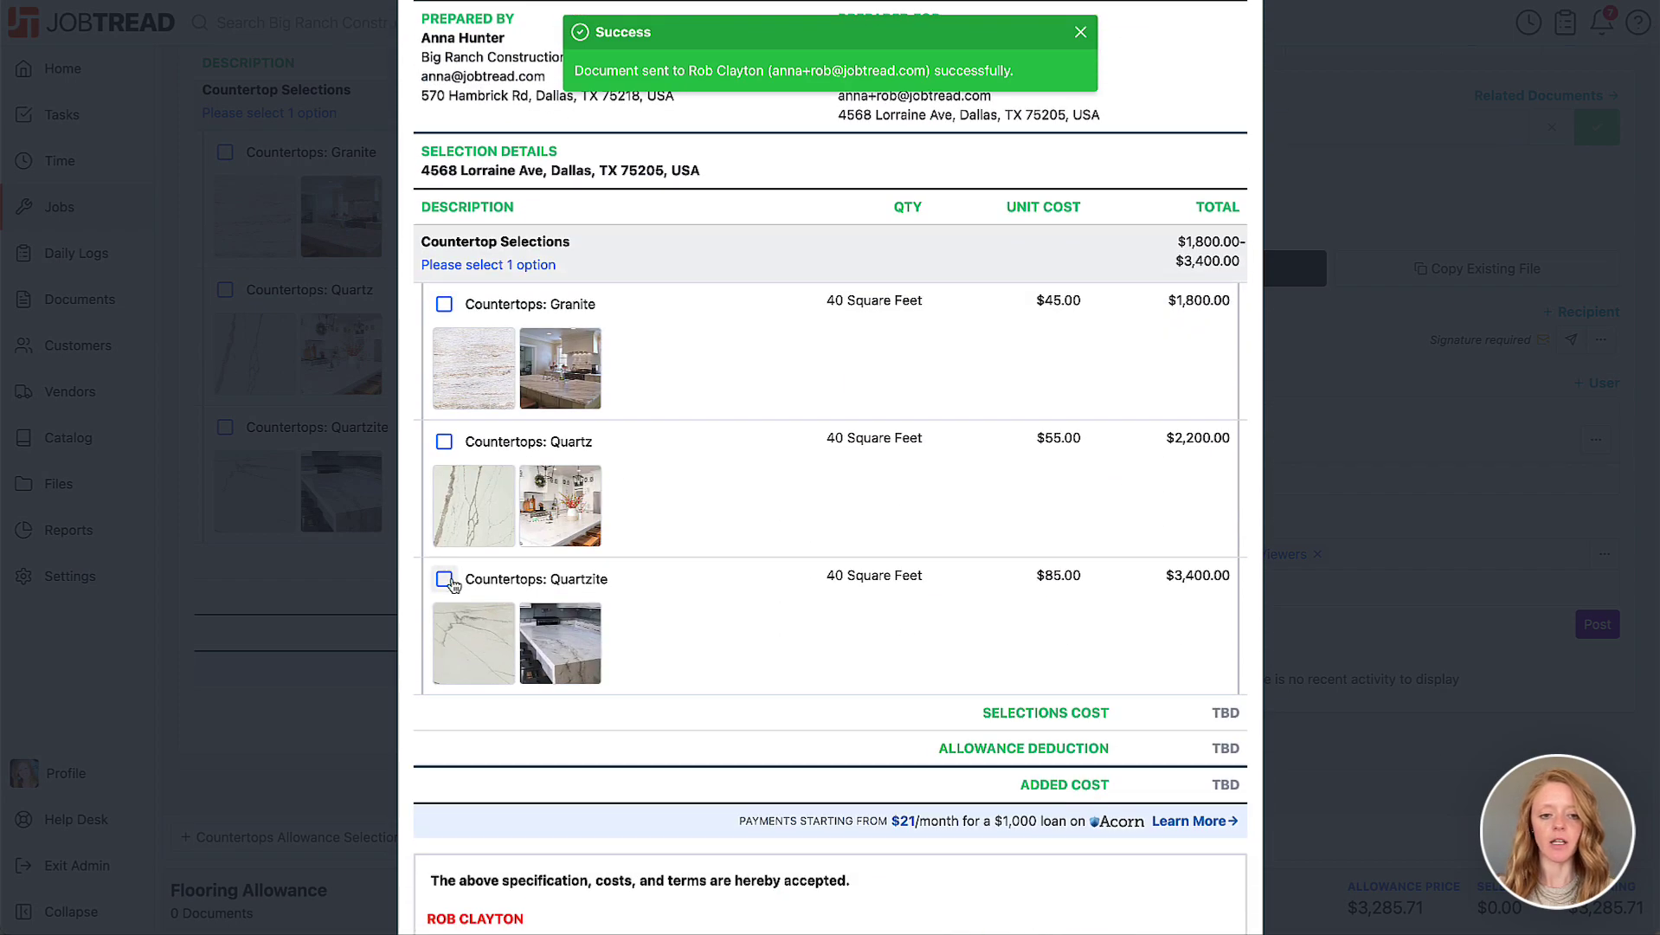
pyautogui.scroll(-2, 1095, 744)
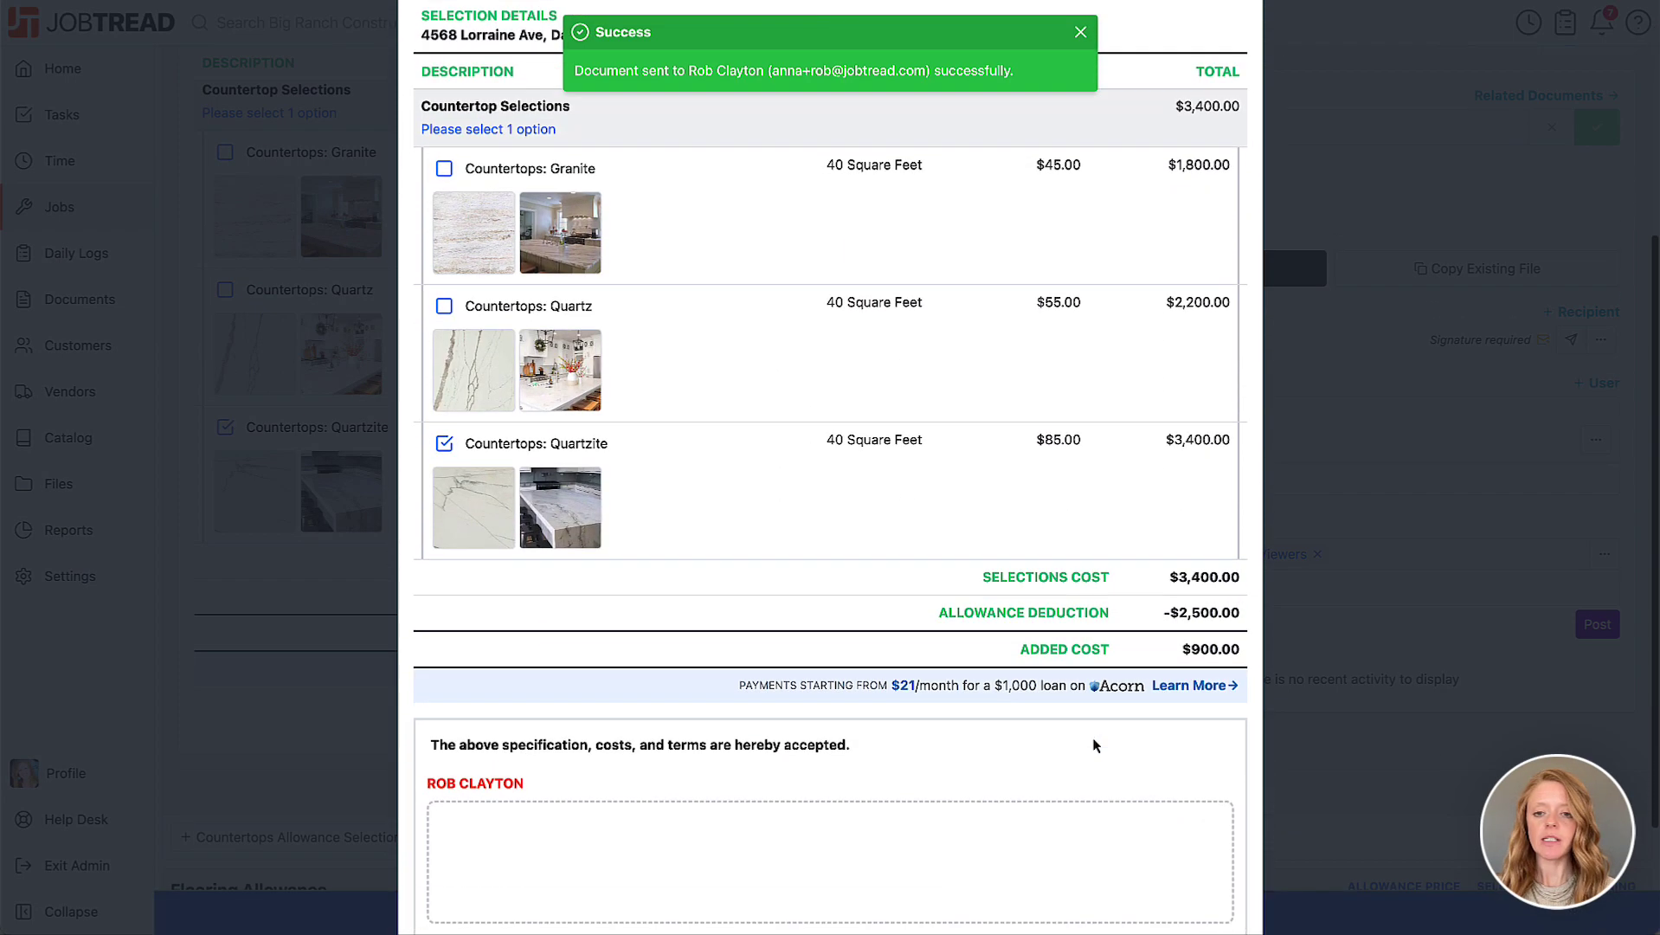
pyautogui.click(1080, 32)
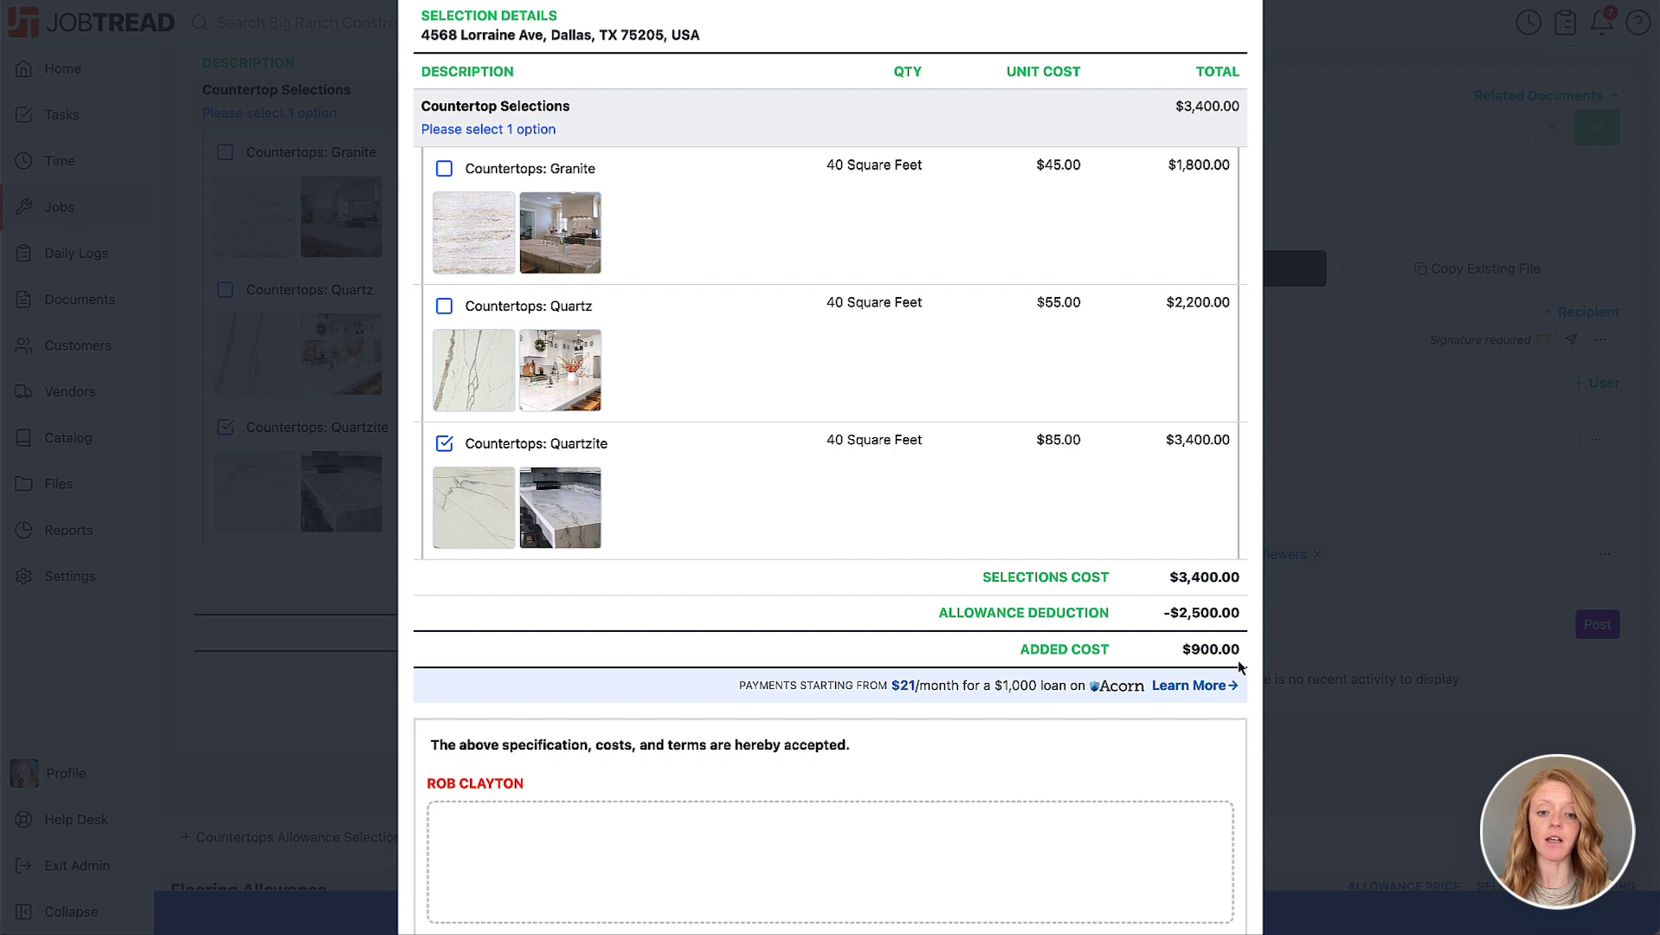
pyautogui.scroll(-3, 1239, 667)
pyautogui.moveTo(599, 653); pyautogui.dragTo(688, 723)
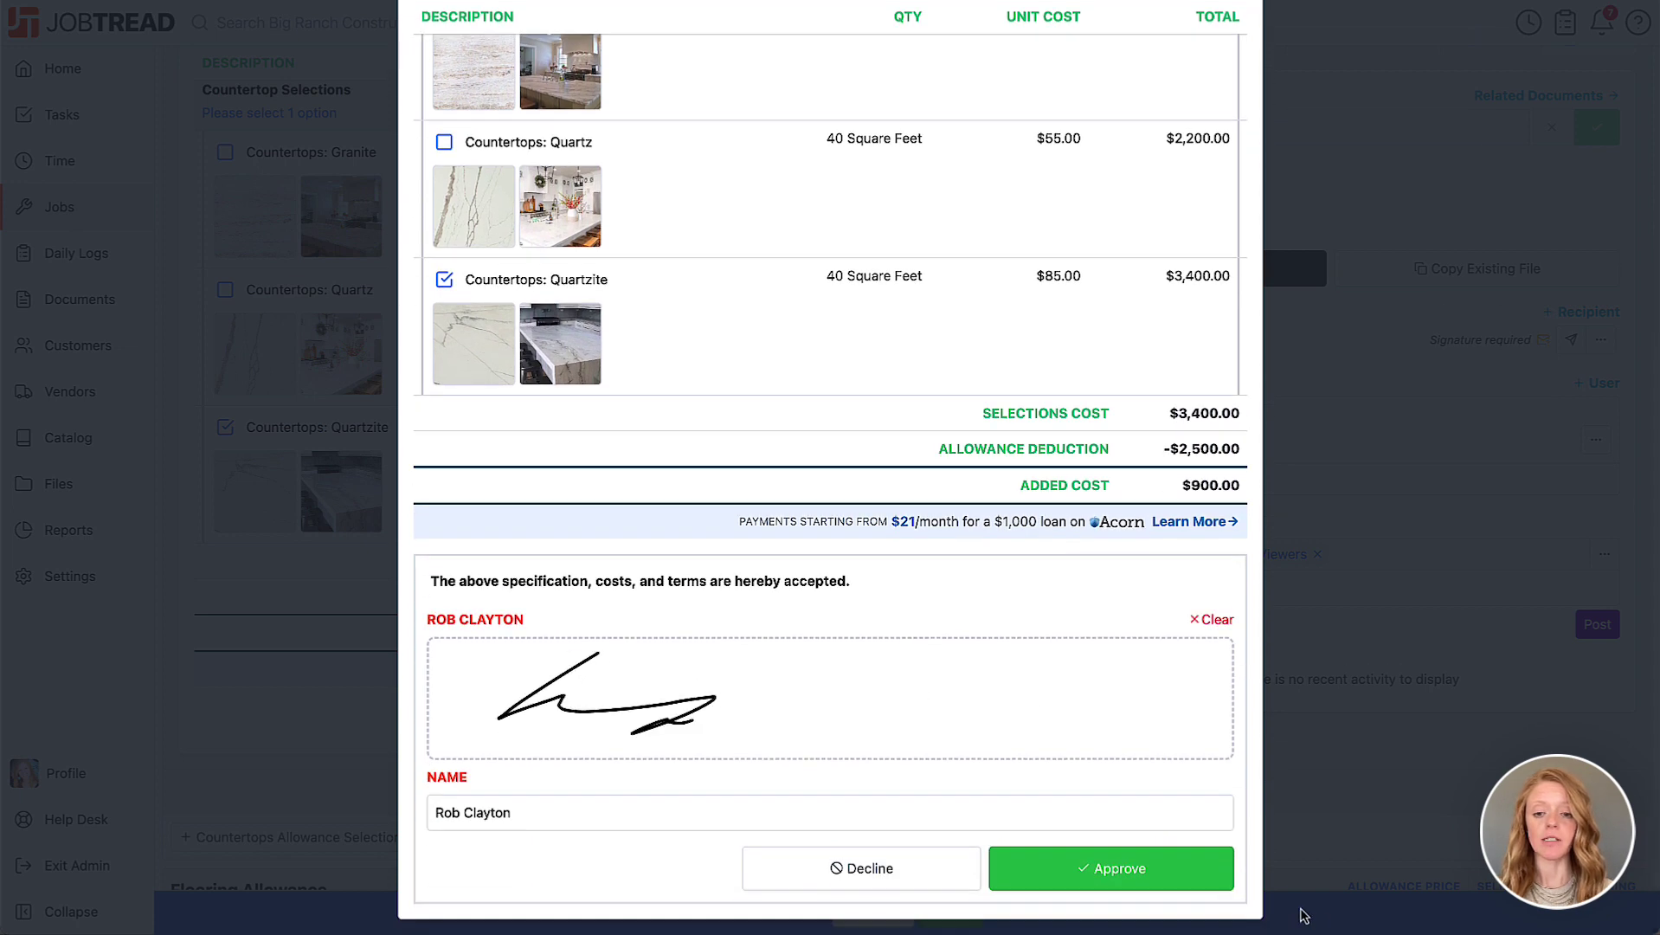
pyautogui.click(1208, 874)
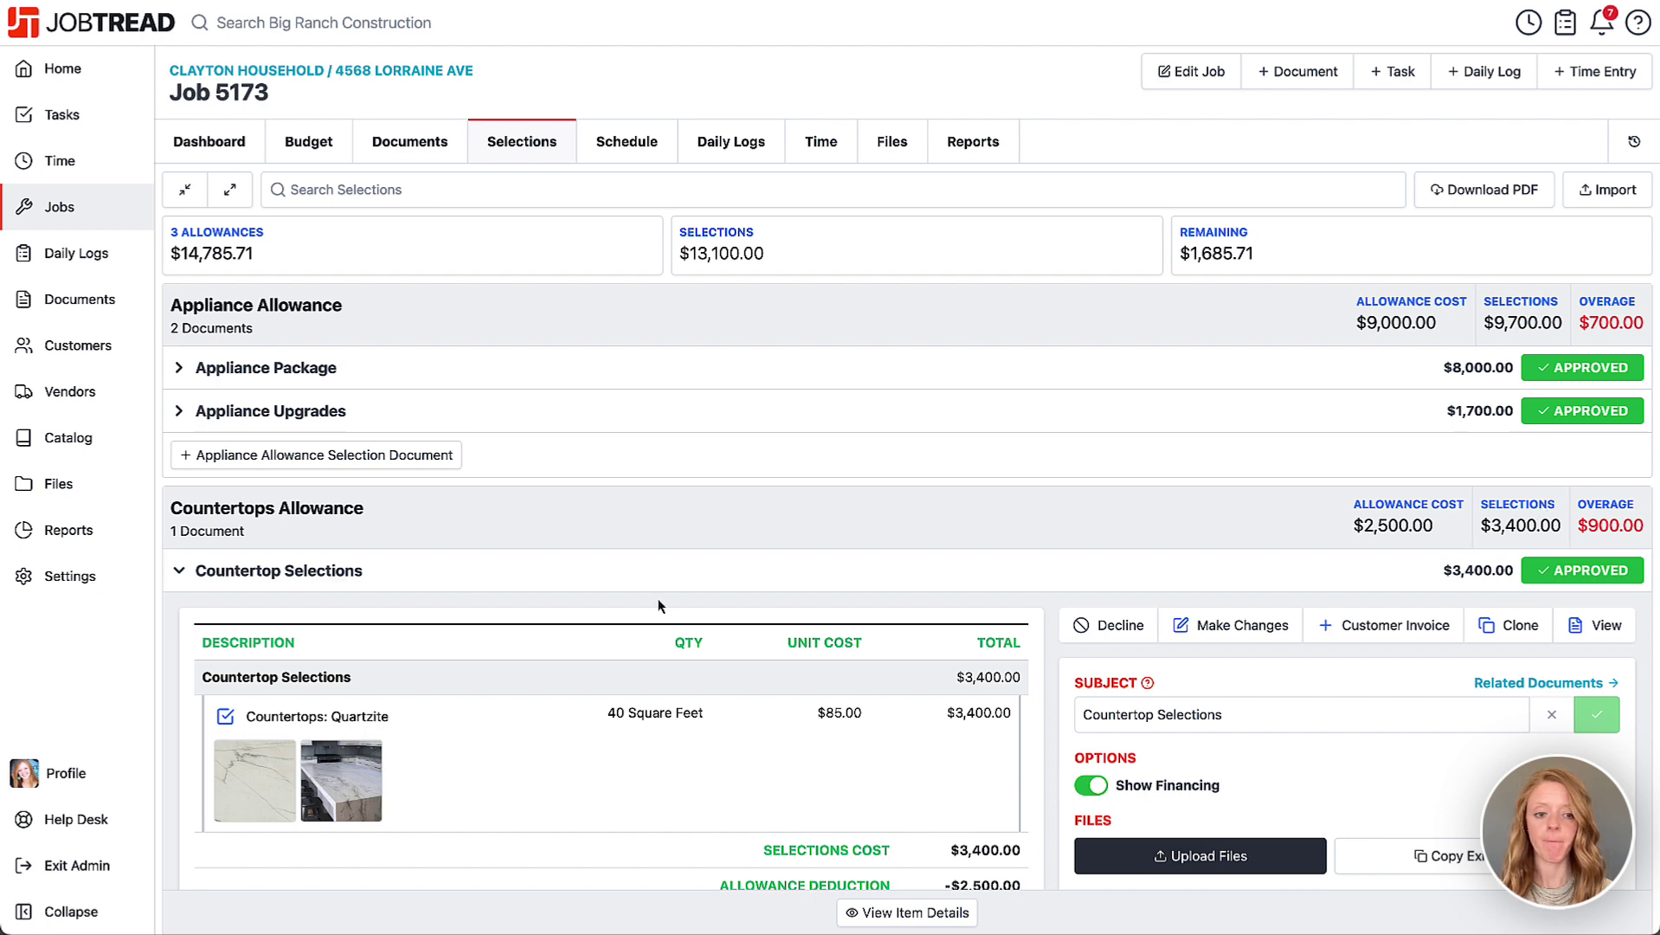
# Start a 'Flooring Selection' document with the catalog's Flooring Selections group
pyautogui.click(179, 572)
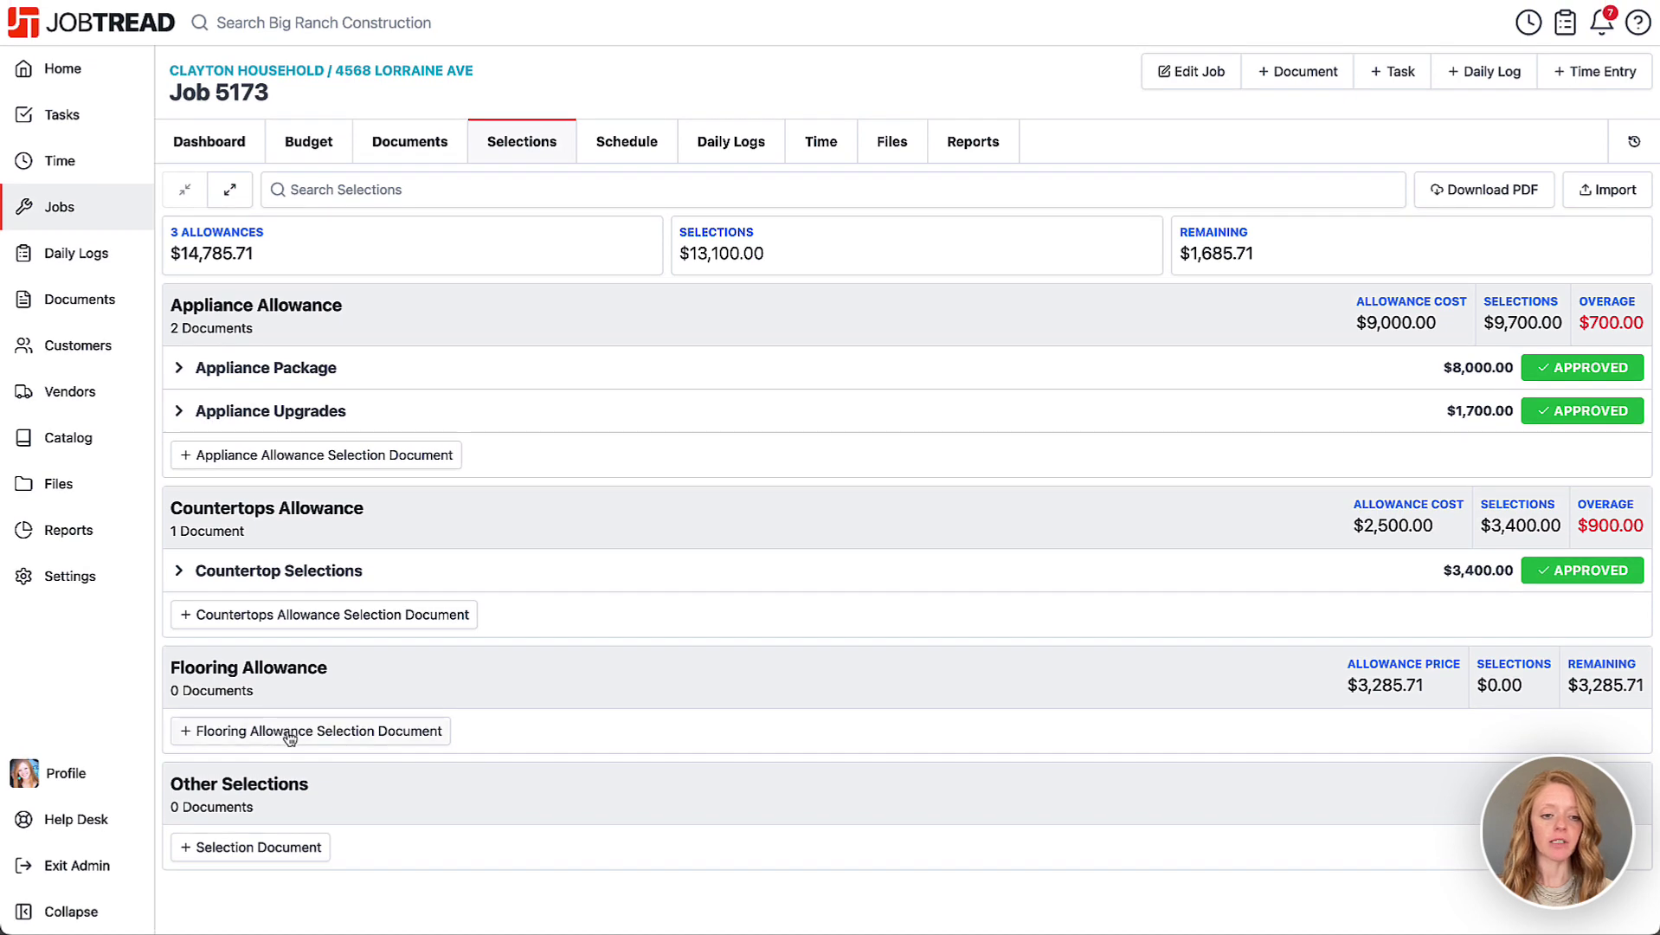
pyautogui.click(290, 732)
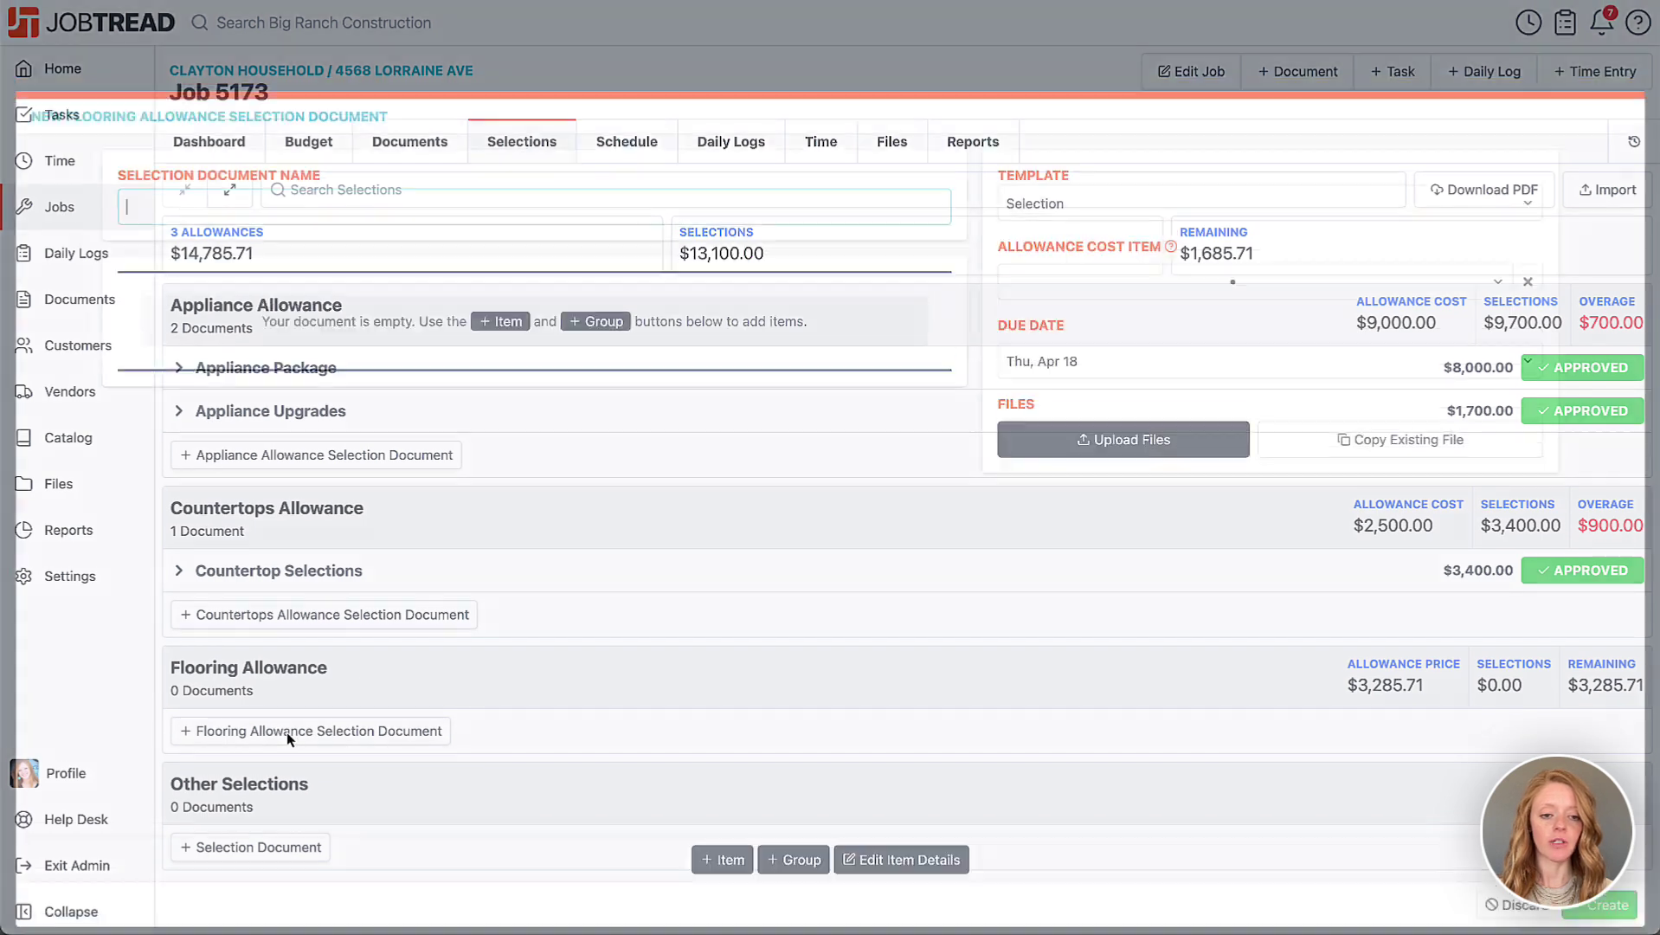
pyautogui.write('Flo')
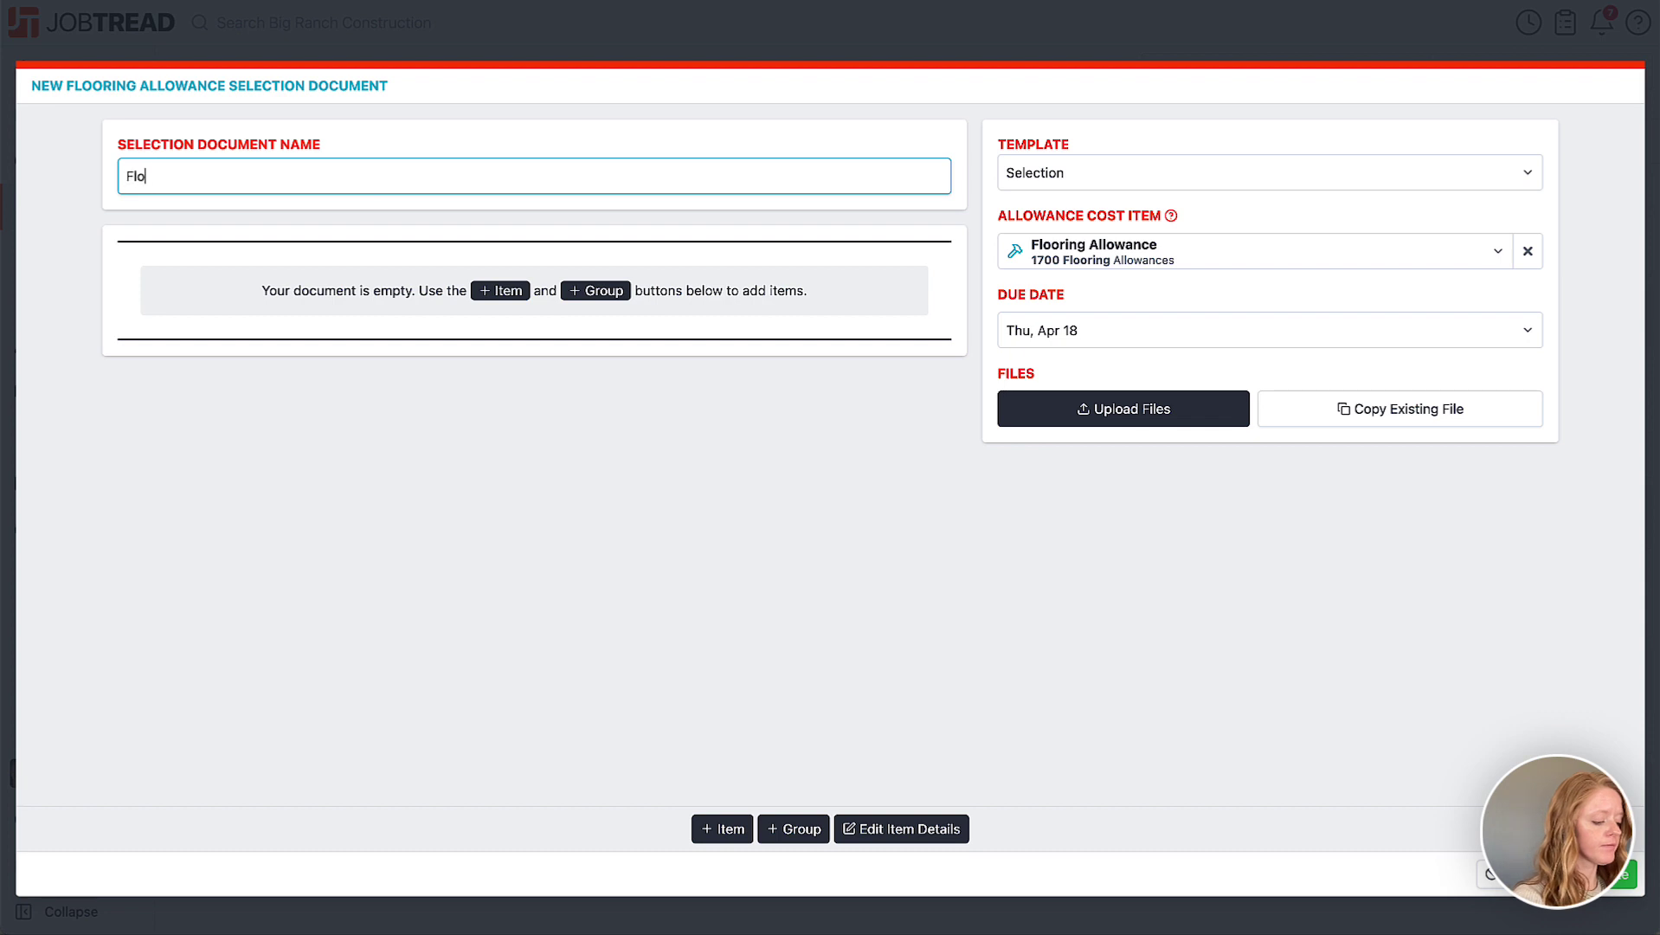
pyautogui.write('oring Selection')
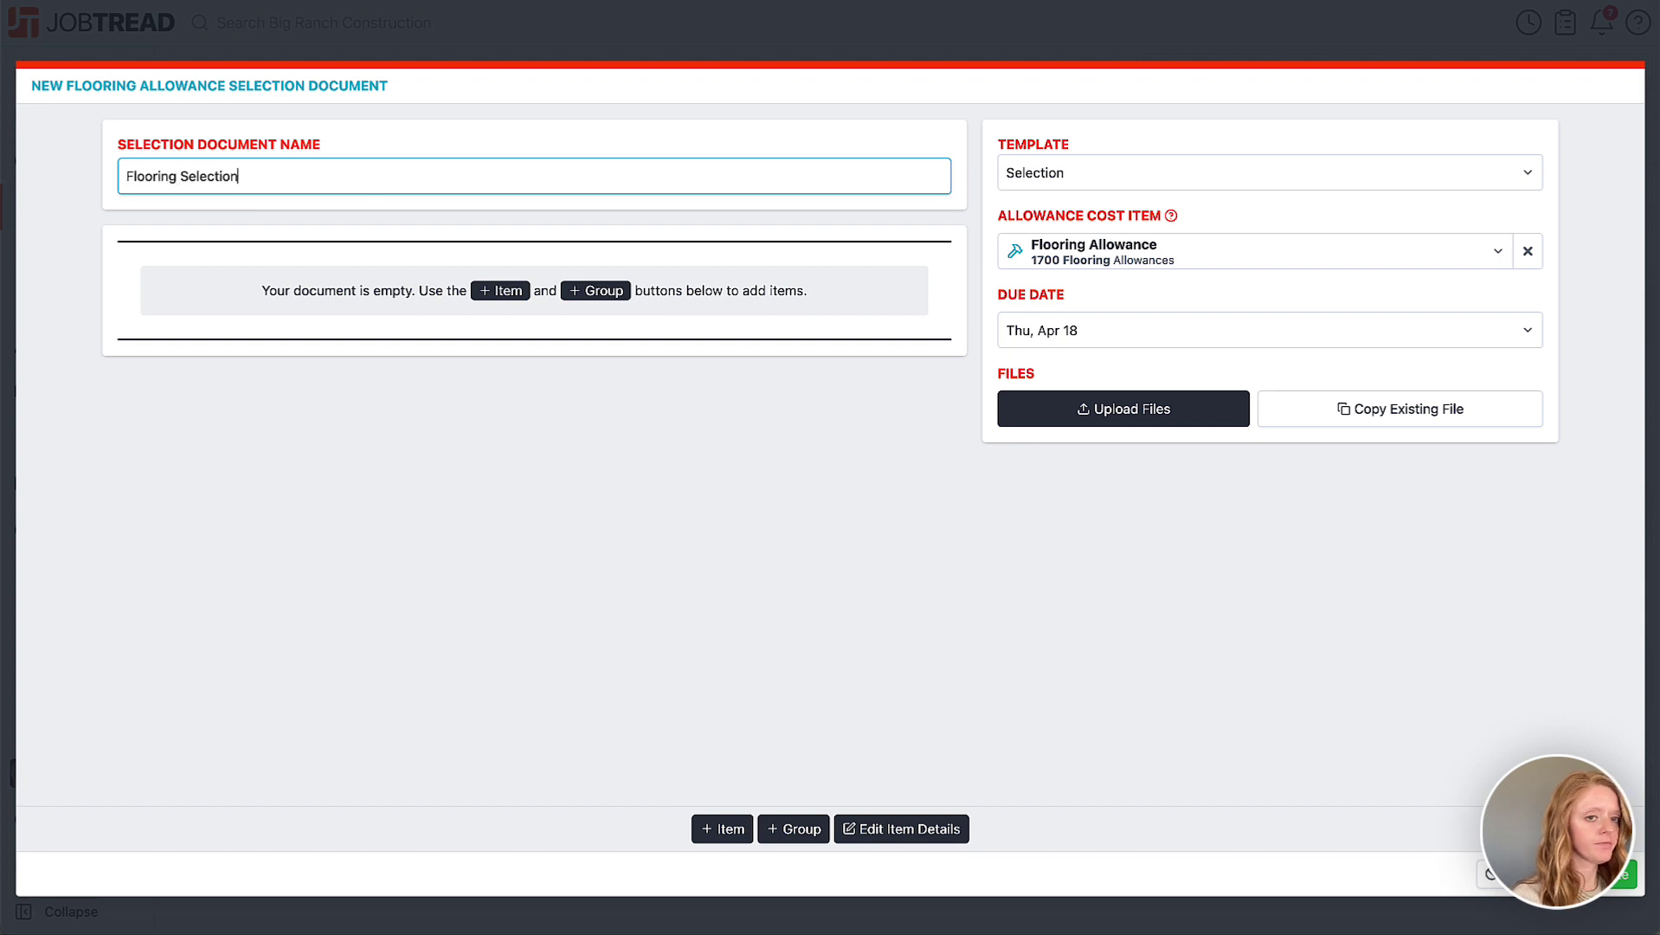
pyautogui.click(850, 616)
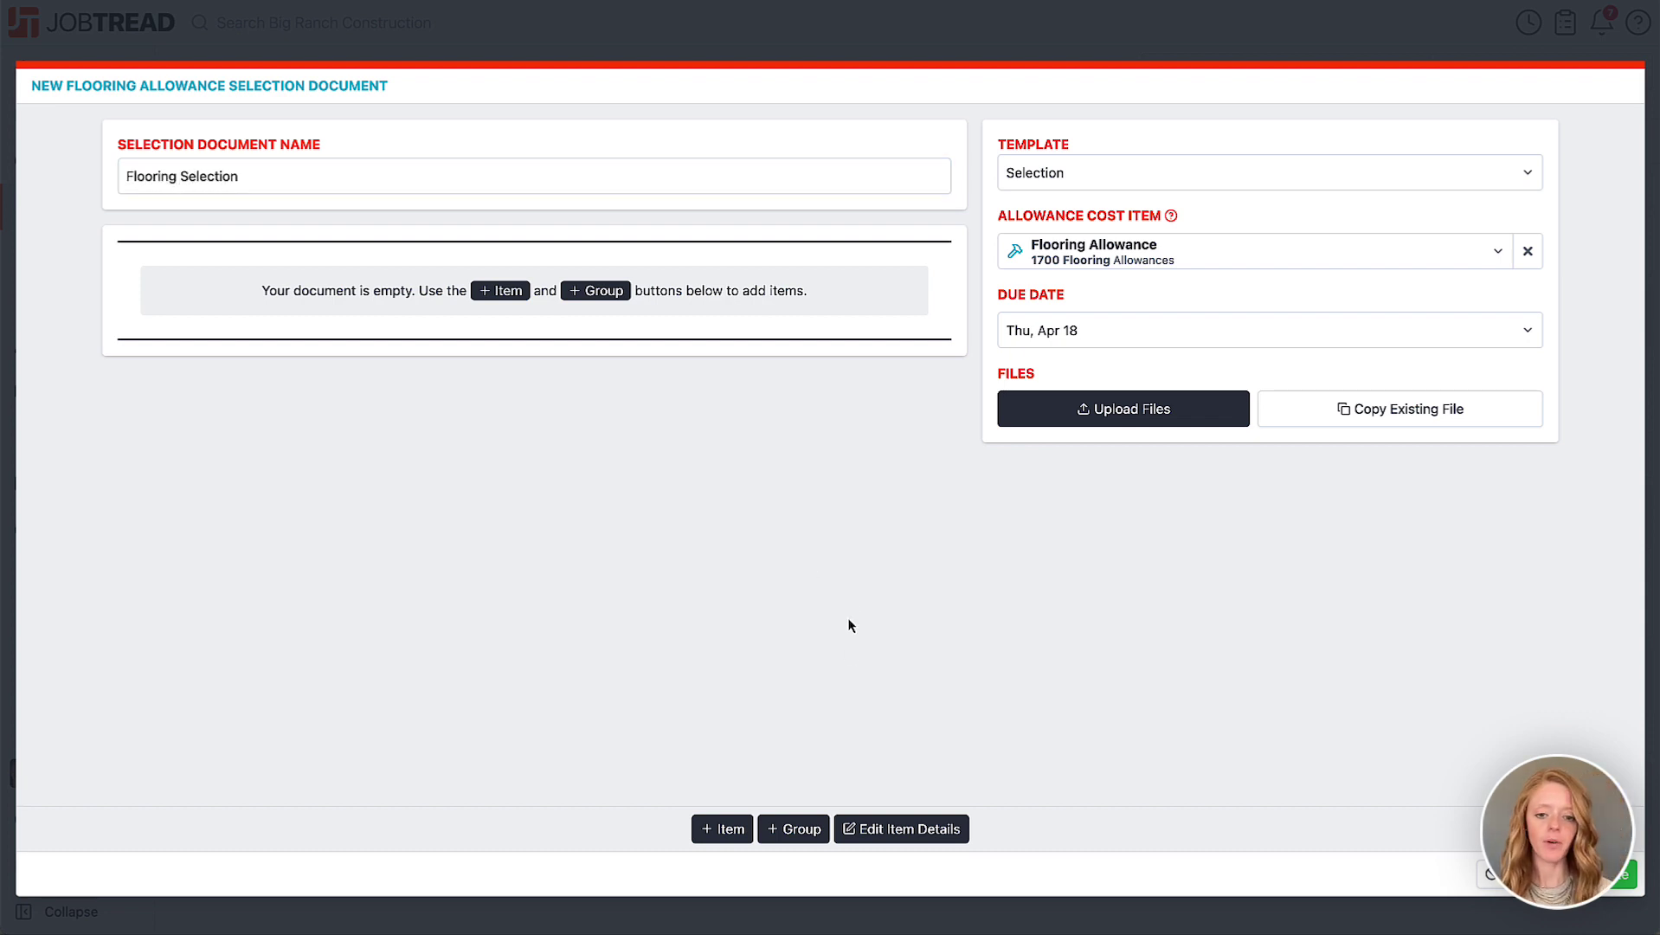
pyautogui.click(797, 831)
pyautogui.click(788, 756)
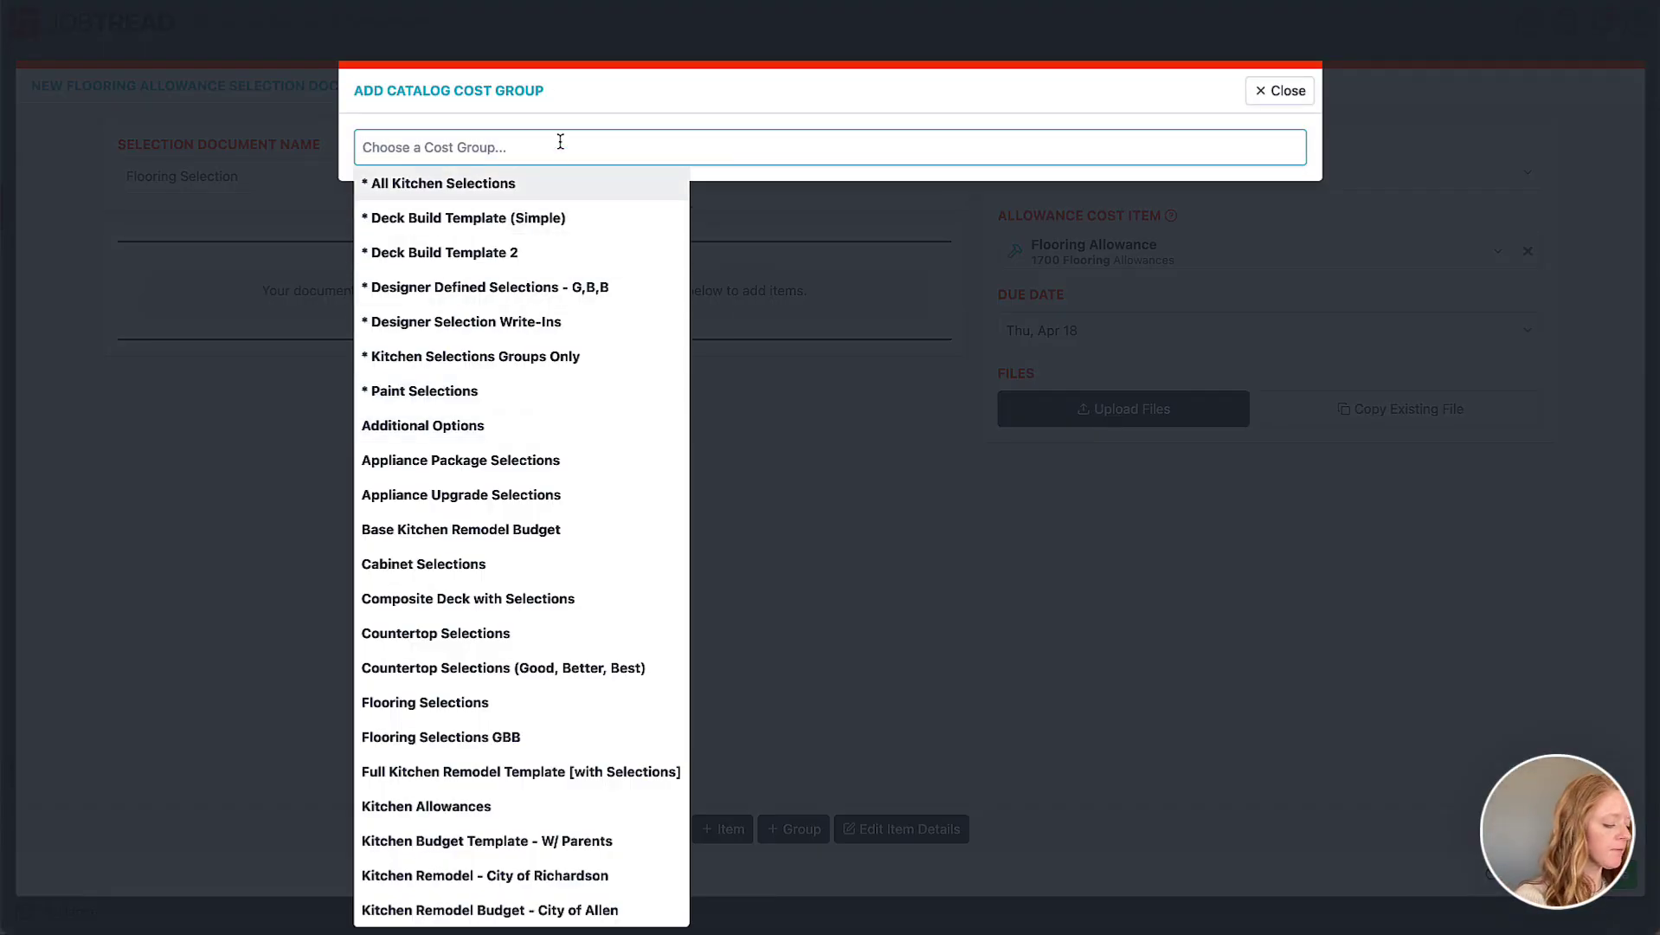
pyautogui.write('flooring')
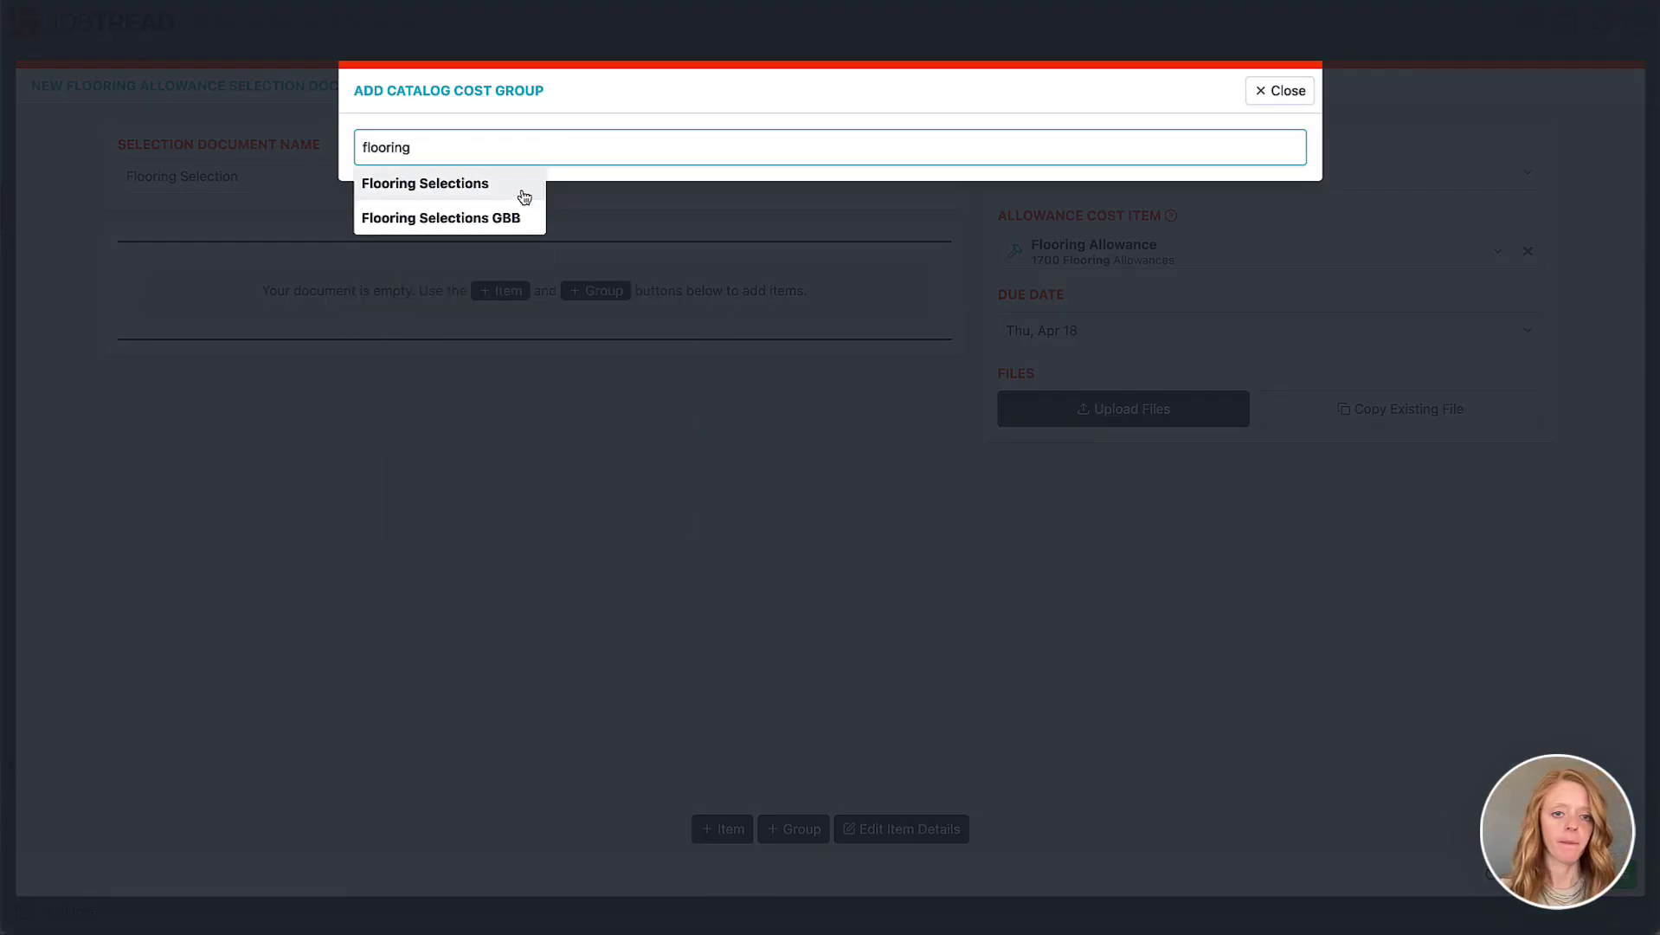
pyautogui.click(525, 197)
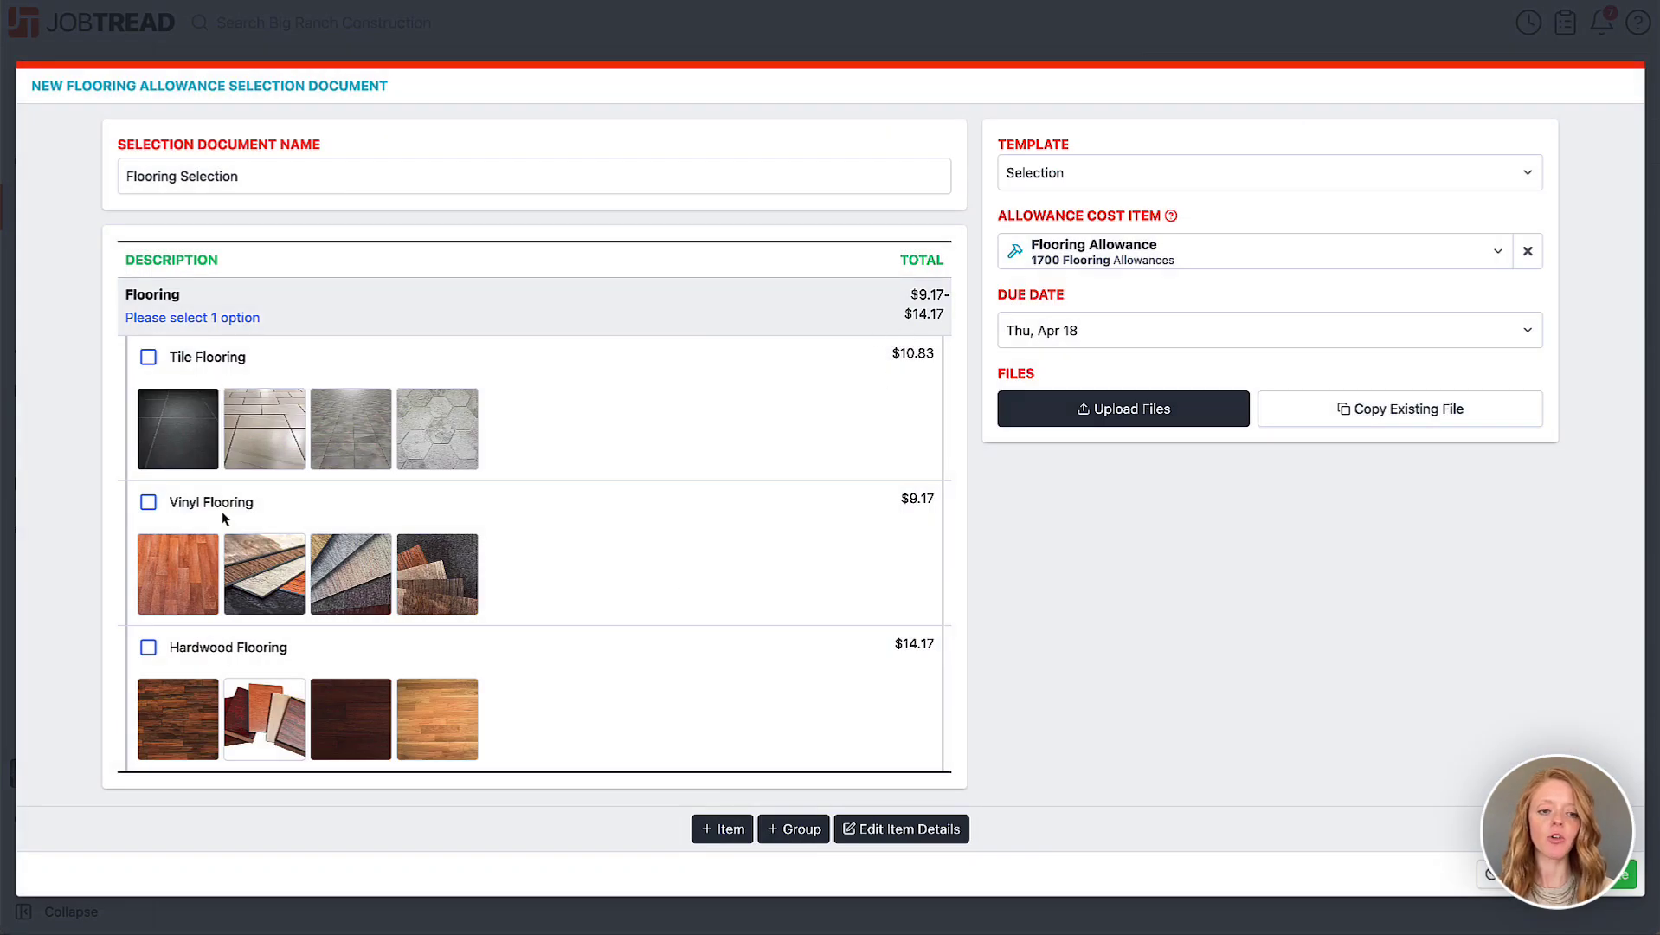
# Set Tile, Vinyl and Hardwood Flooring to a quantity of 200 Square Feet each
pyautogui.click(891, 836)
pyautogui.click(710, 261)
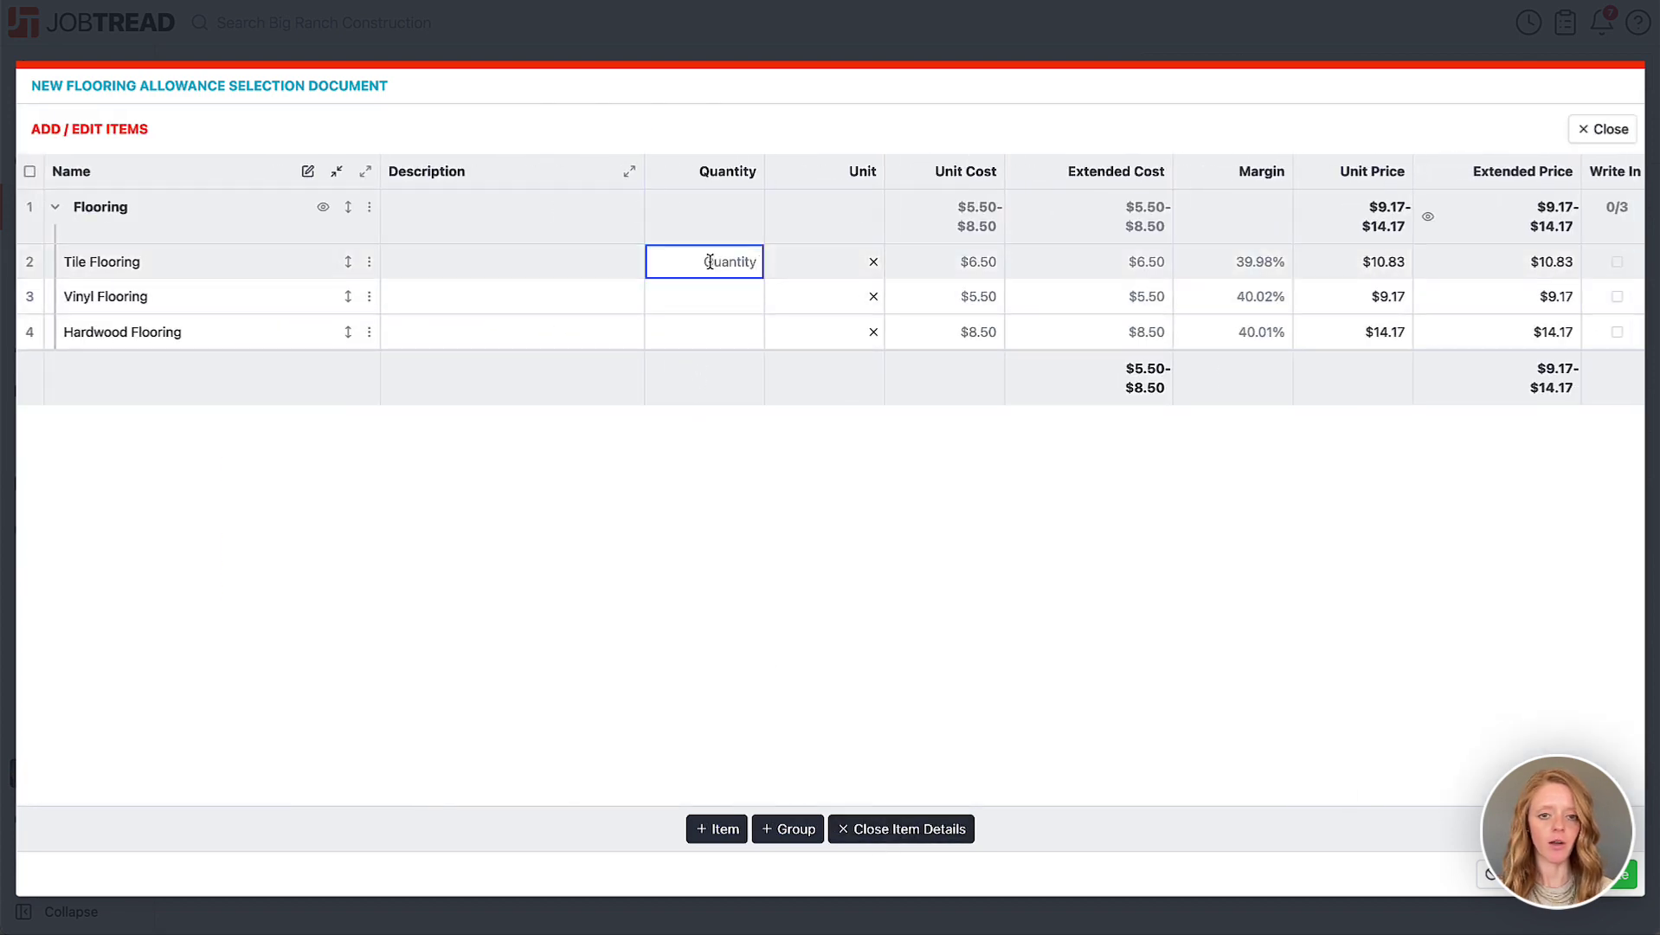
pyautogui.write('20')
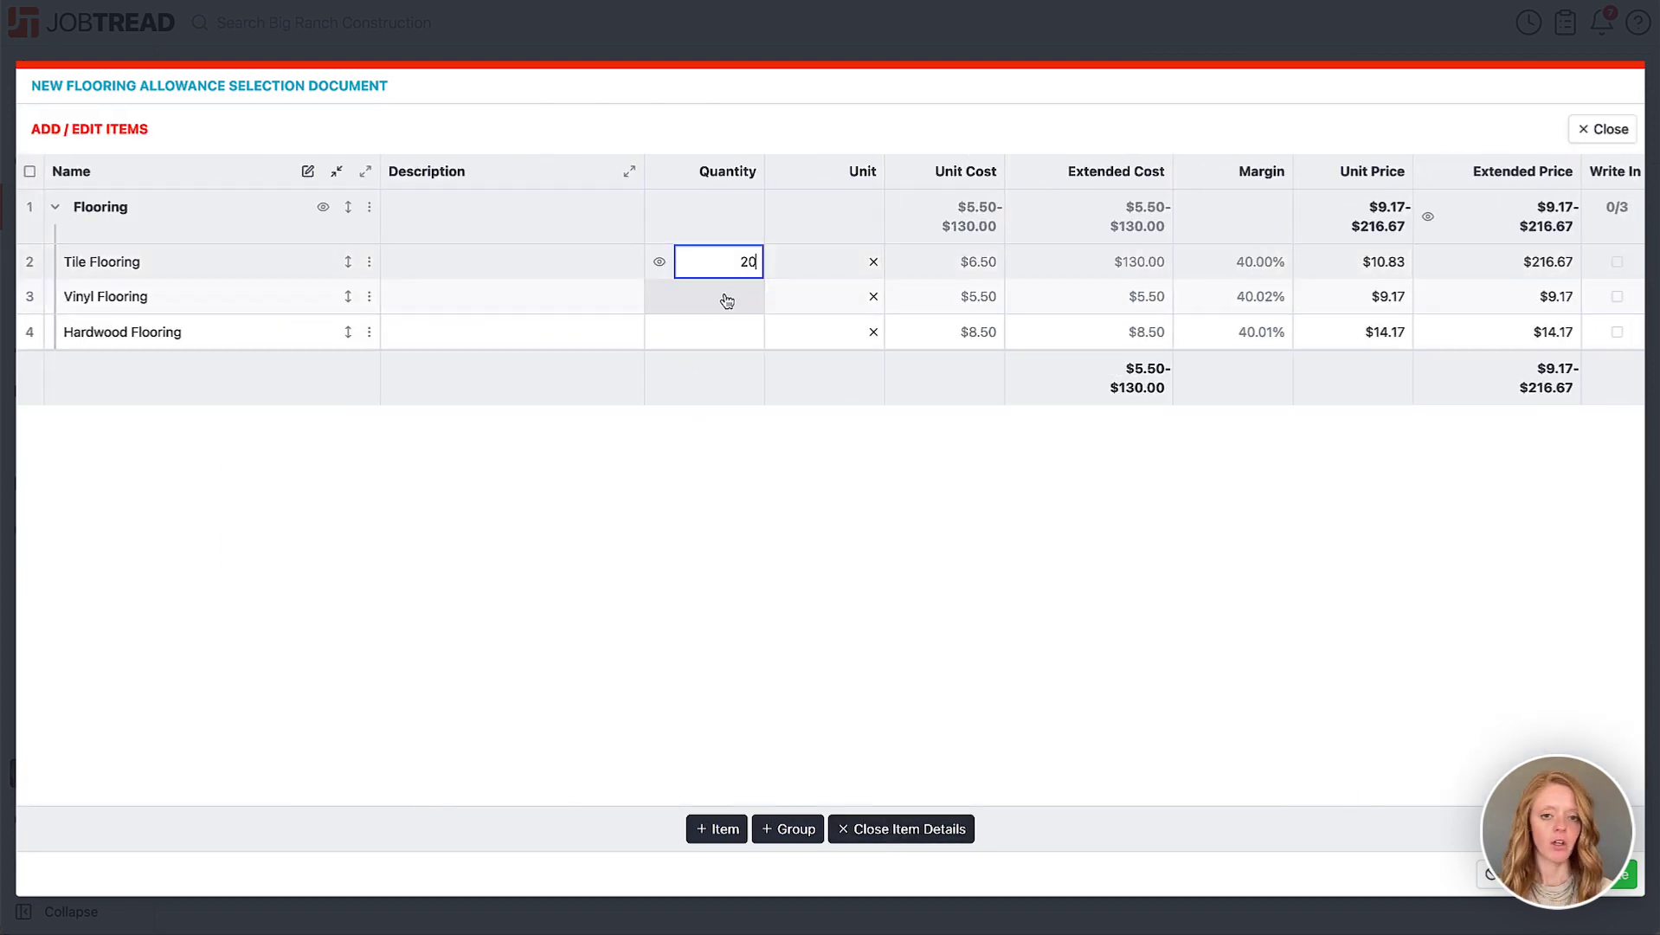
pyautogui.write('0')
pyautogui.click(724, 296)
pyautogui.write('200')
pyautogui.click(732, 333)
pyautogui.write('200')
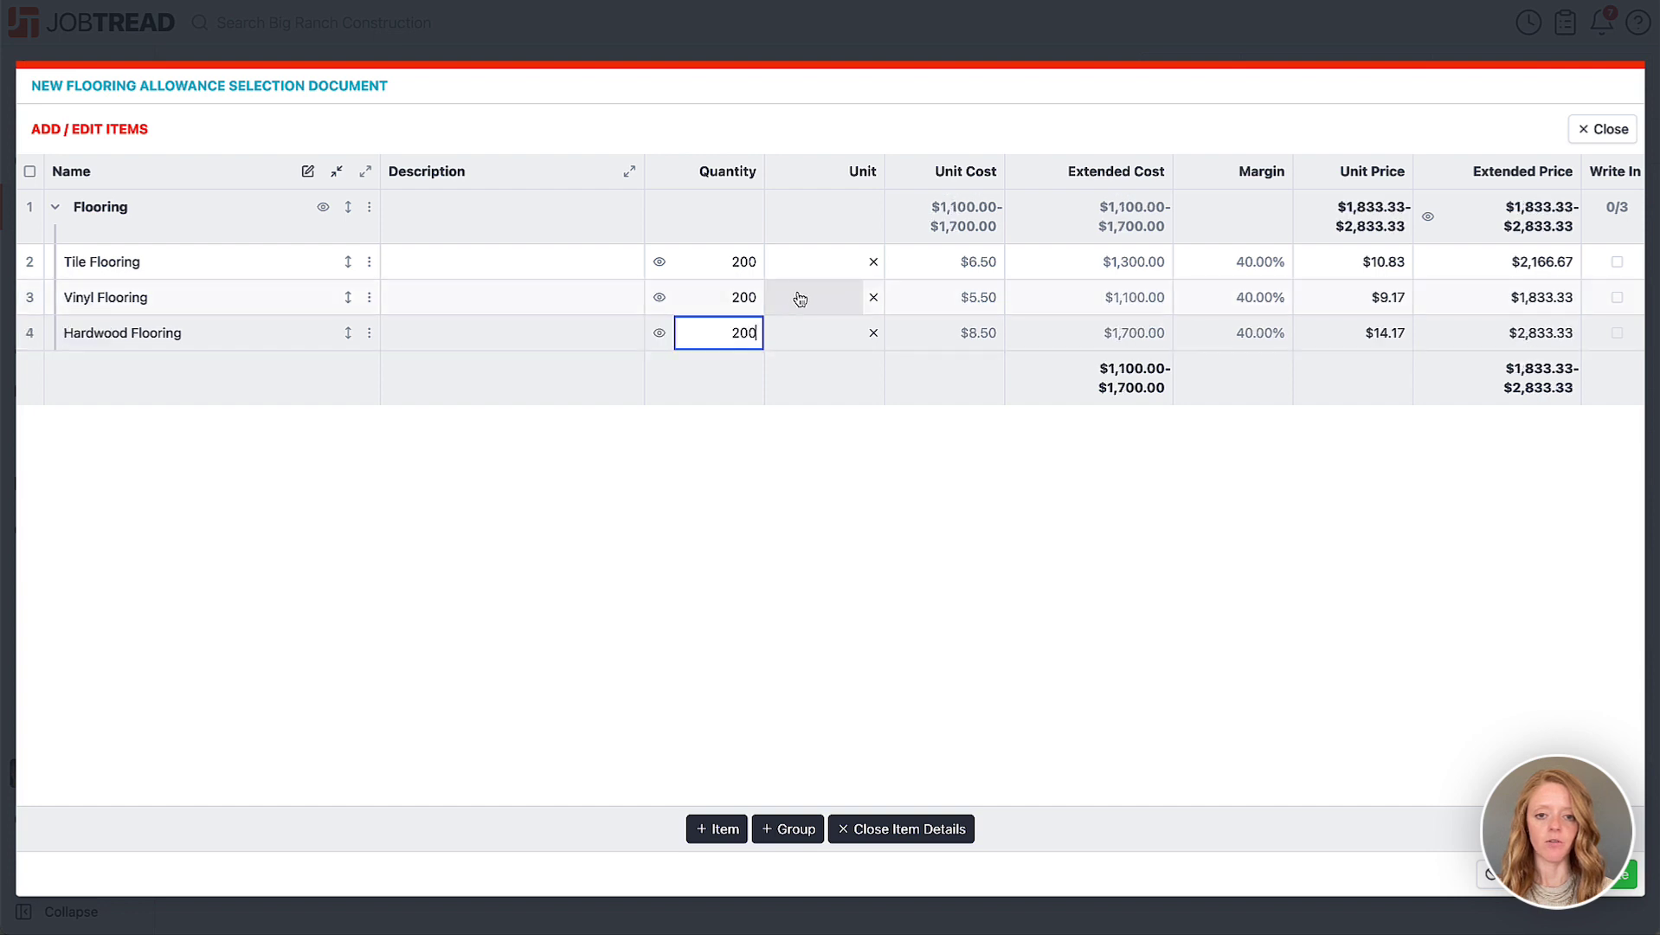
pyautogui.click(796, 296)
pyautogui.click(850, 503)
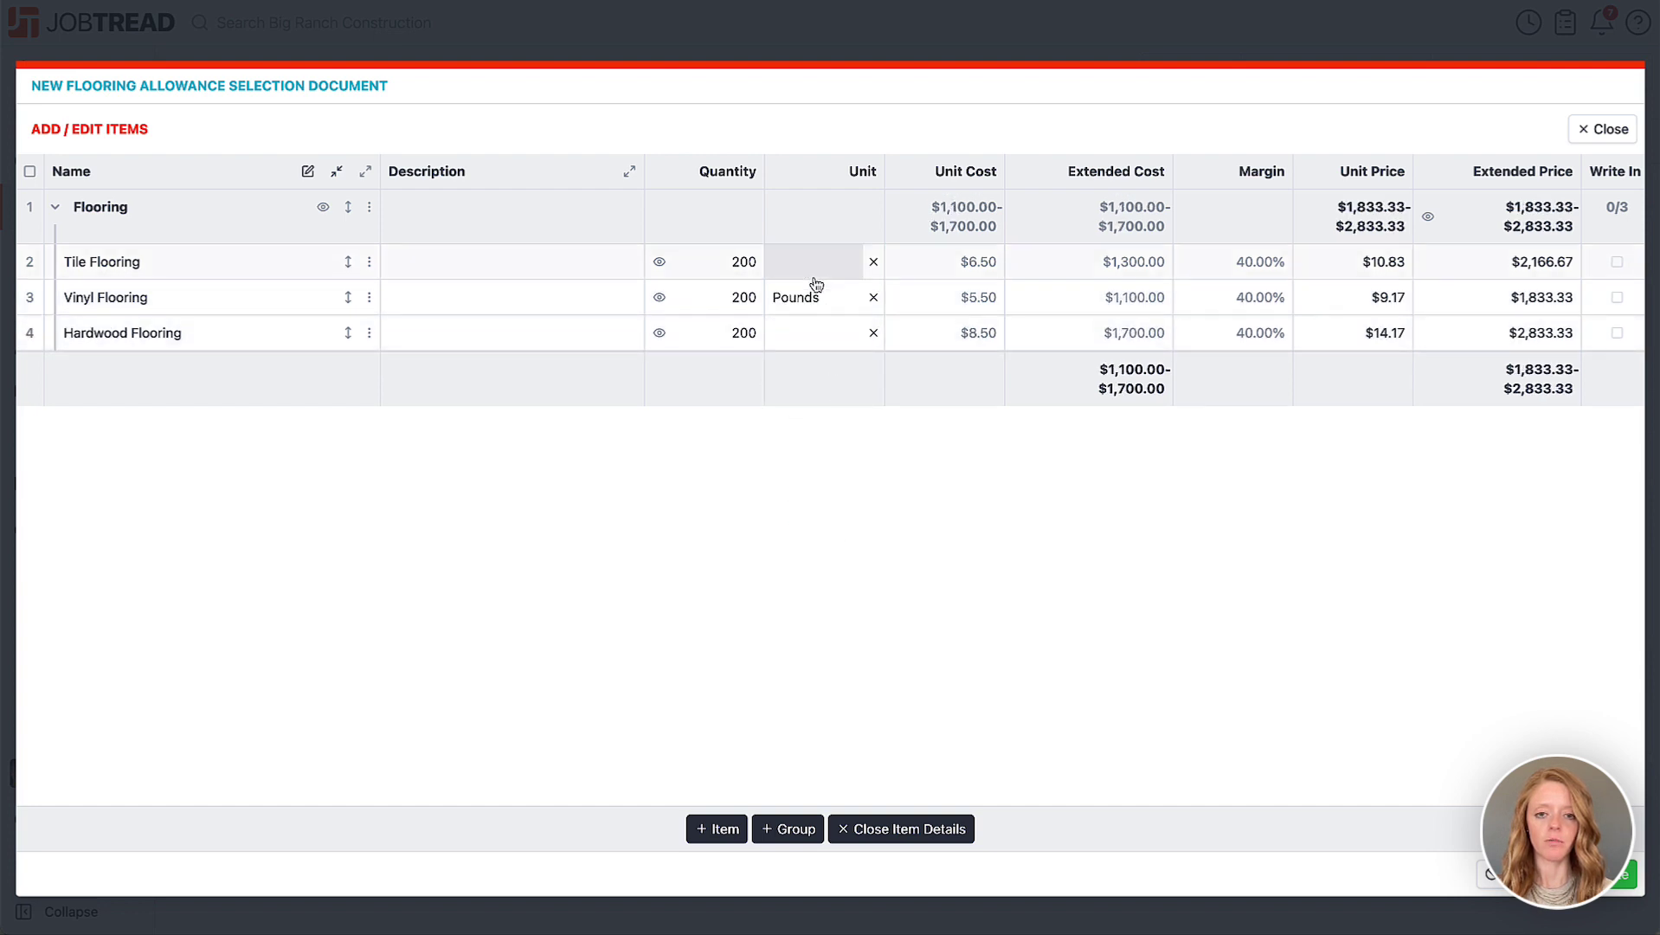
pyautogui.click(813, 265)
pyautogui.click(827, 501)
pyautogui.click(827, 291)
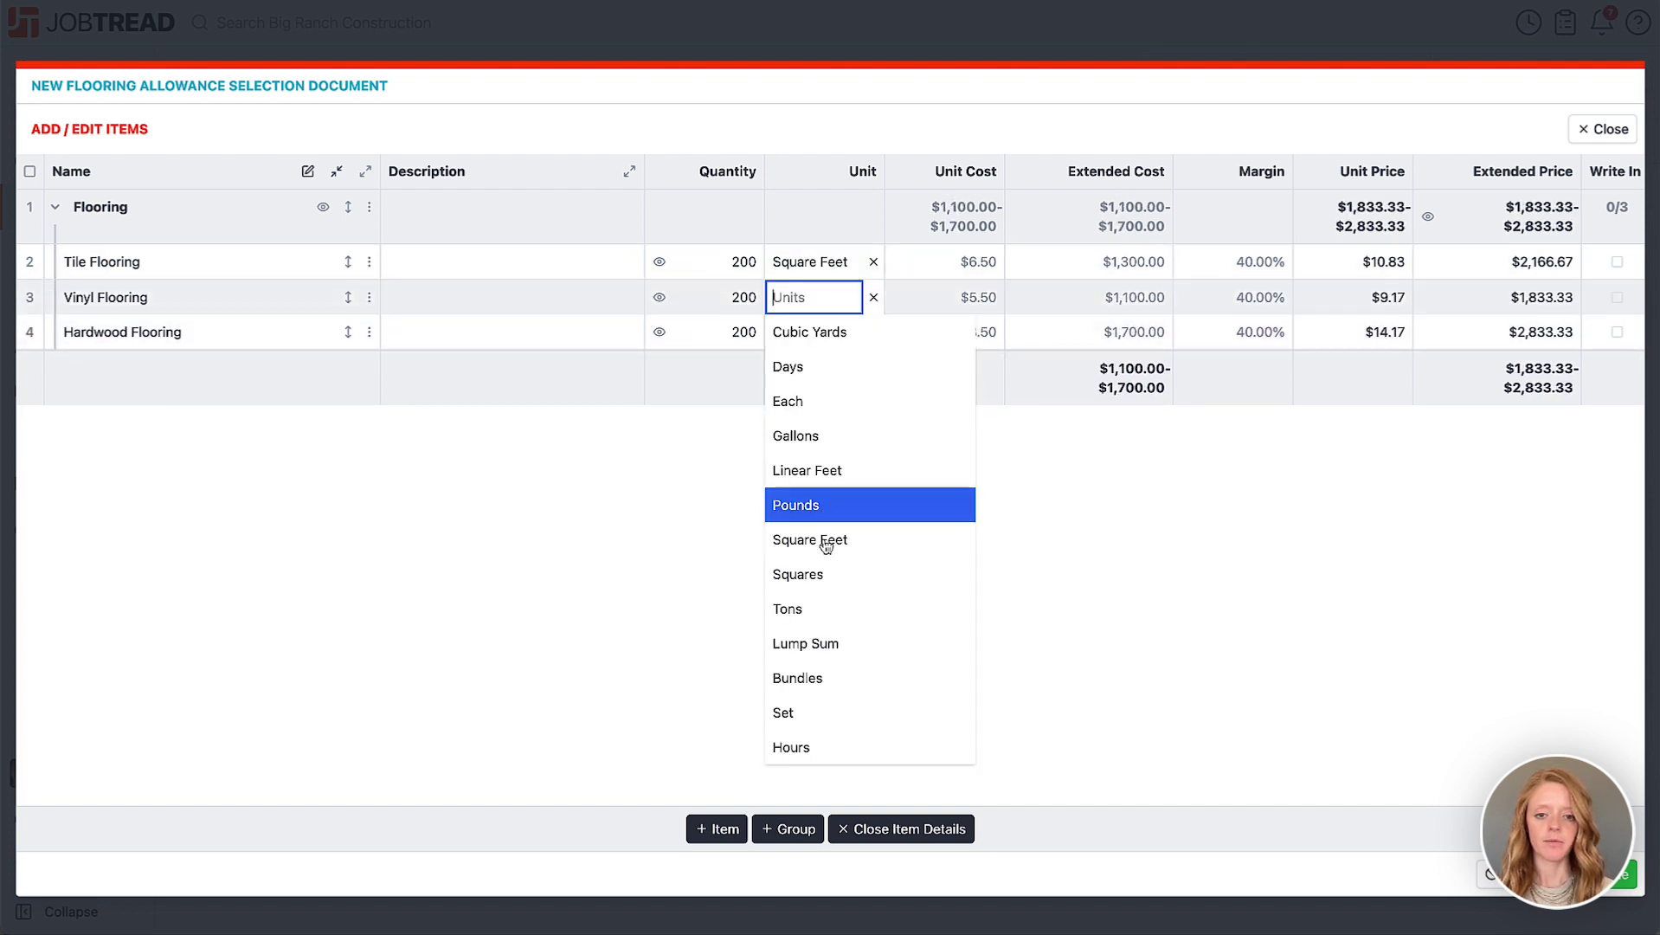
pyautogui.click(830, 541)
pyautogui.click(809, 333)
pyautogui.click(859, 575)
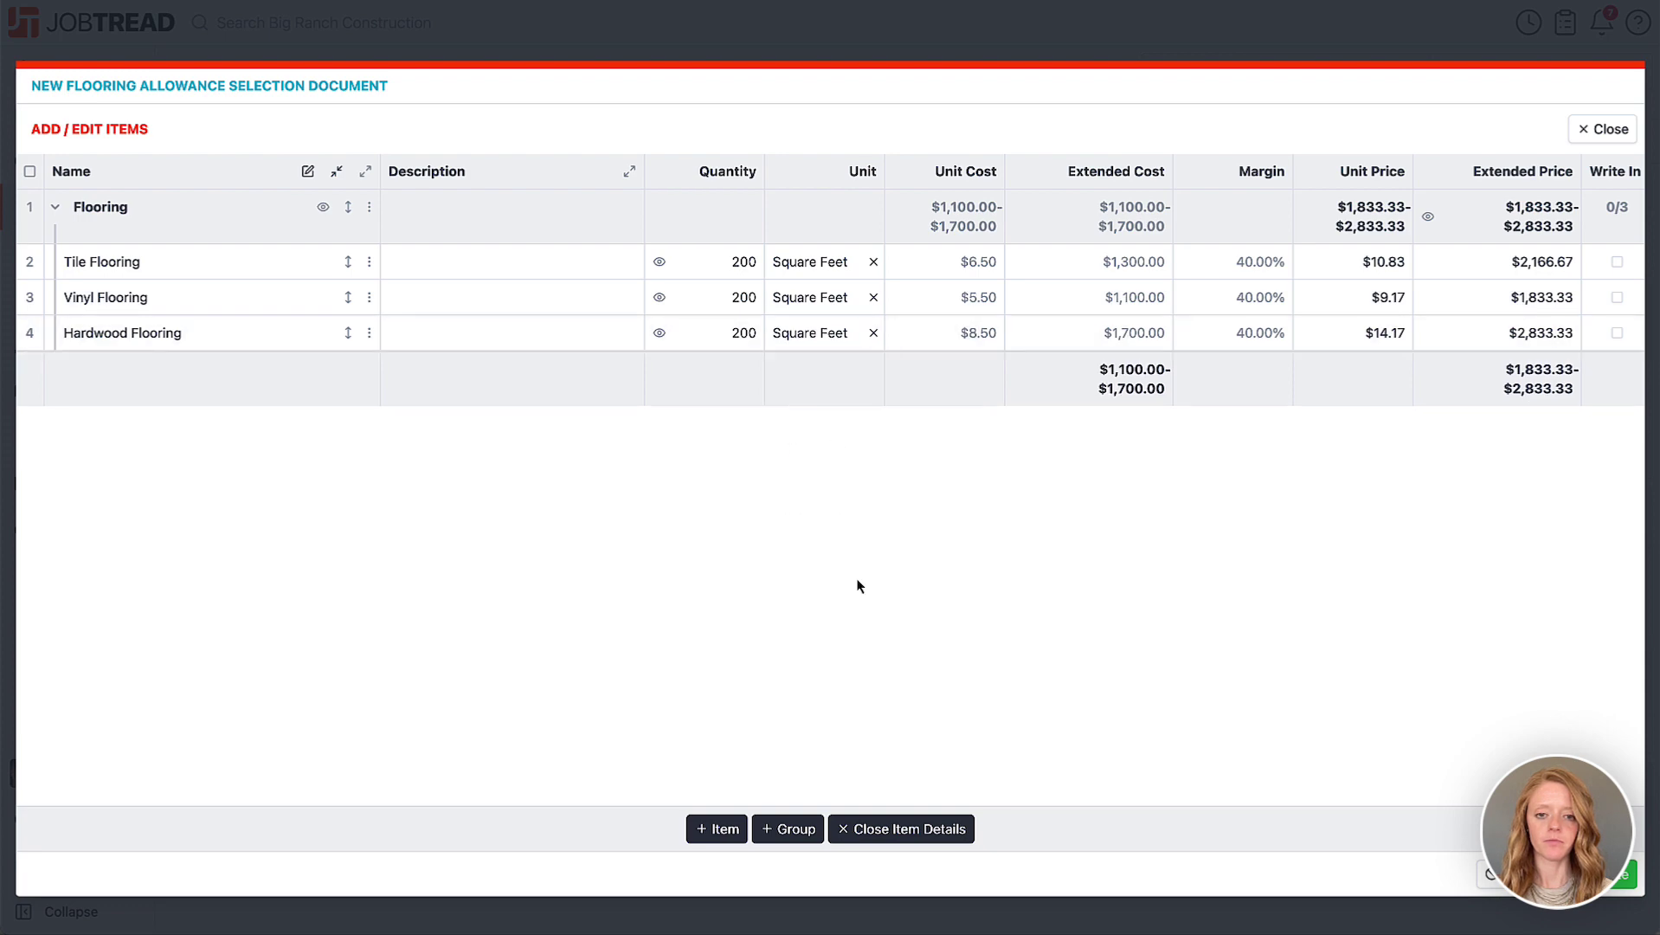
pyautogui.click(921, 829)
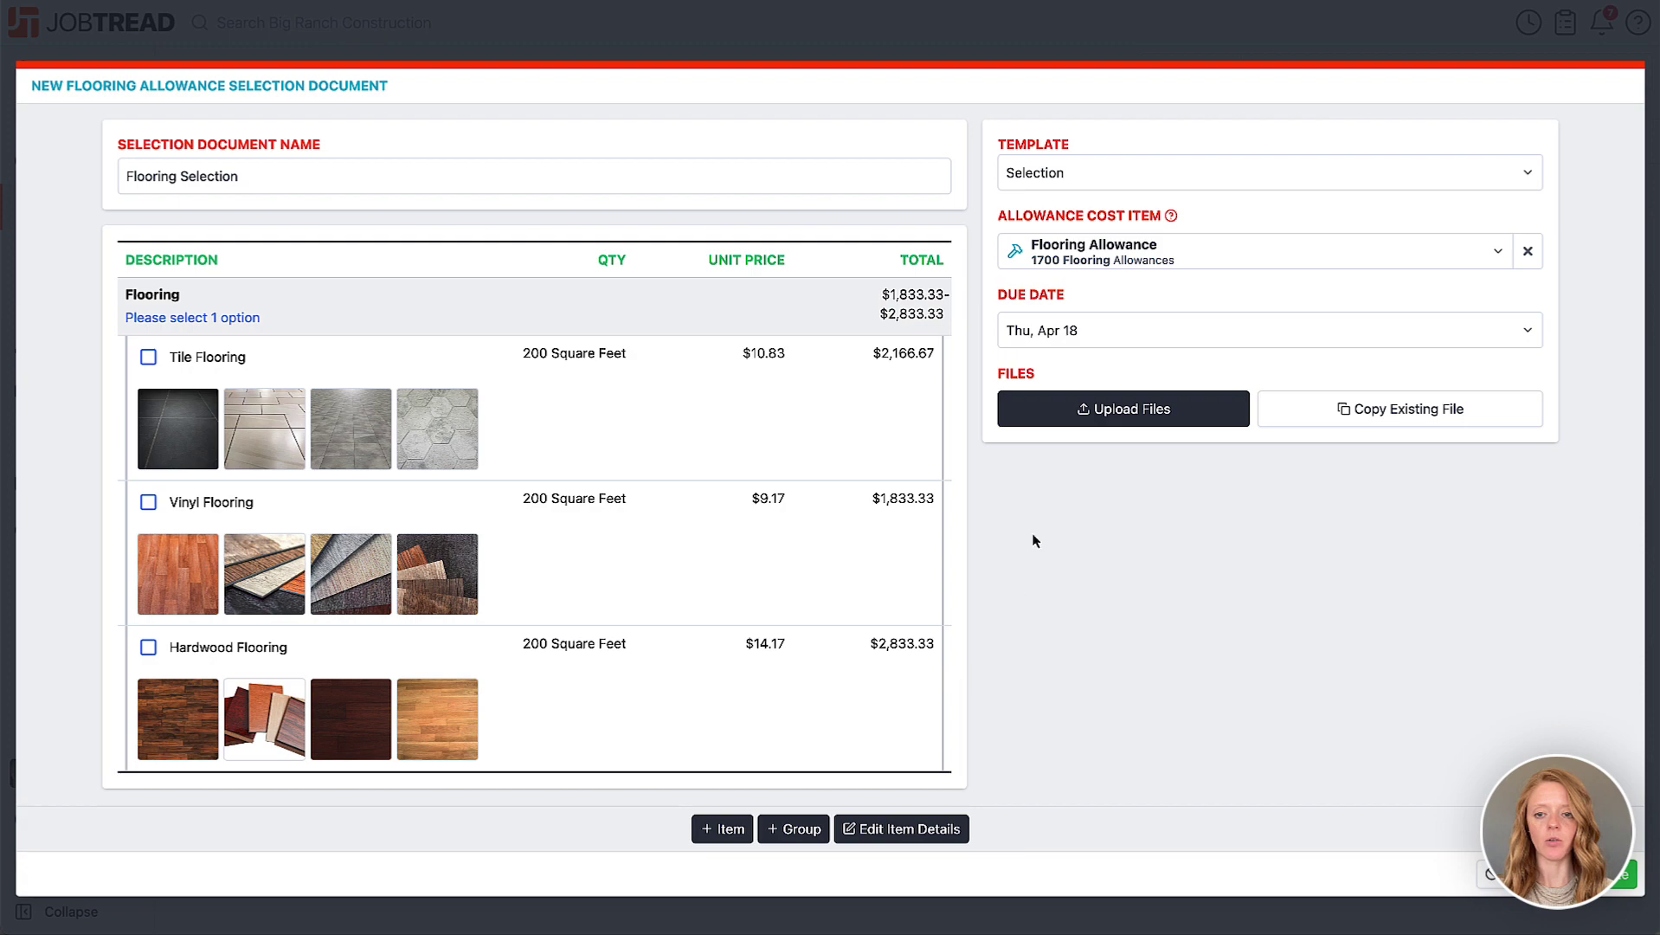
# Make the flooring document due Fri, May 10 and save it as a draft
pyautogui.click(1056, 330)
pyautogui.click(1193, 573)
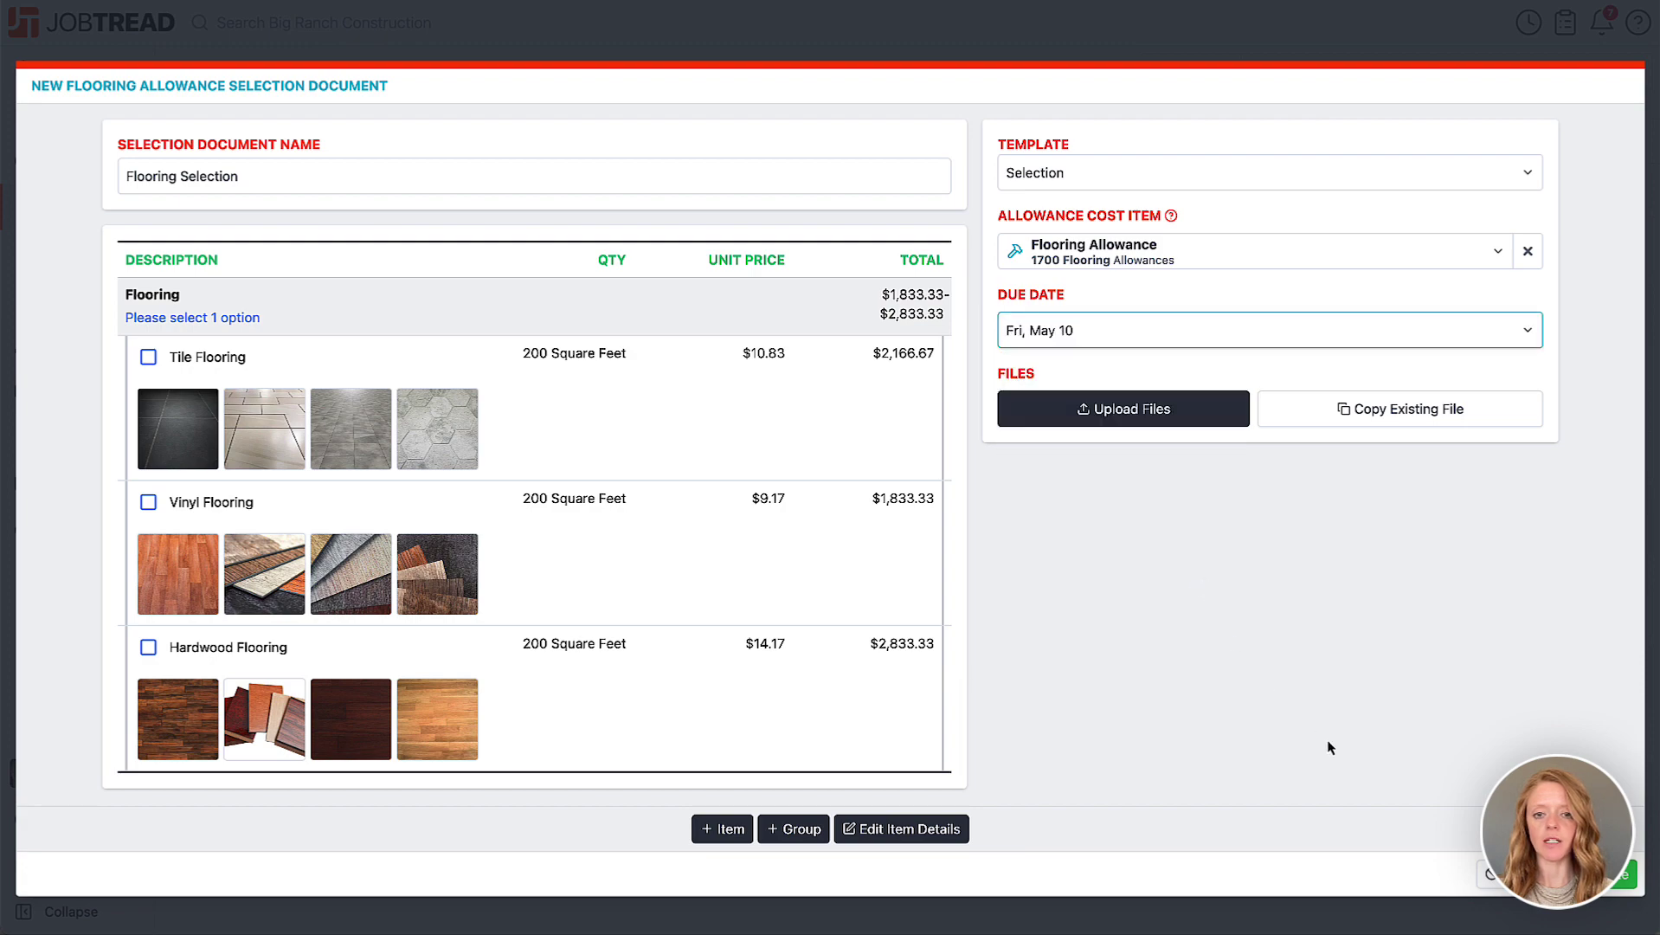
pyautogui.click(1624, 874)
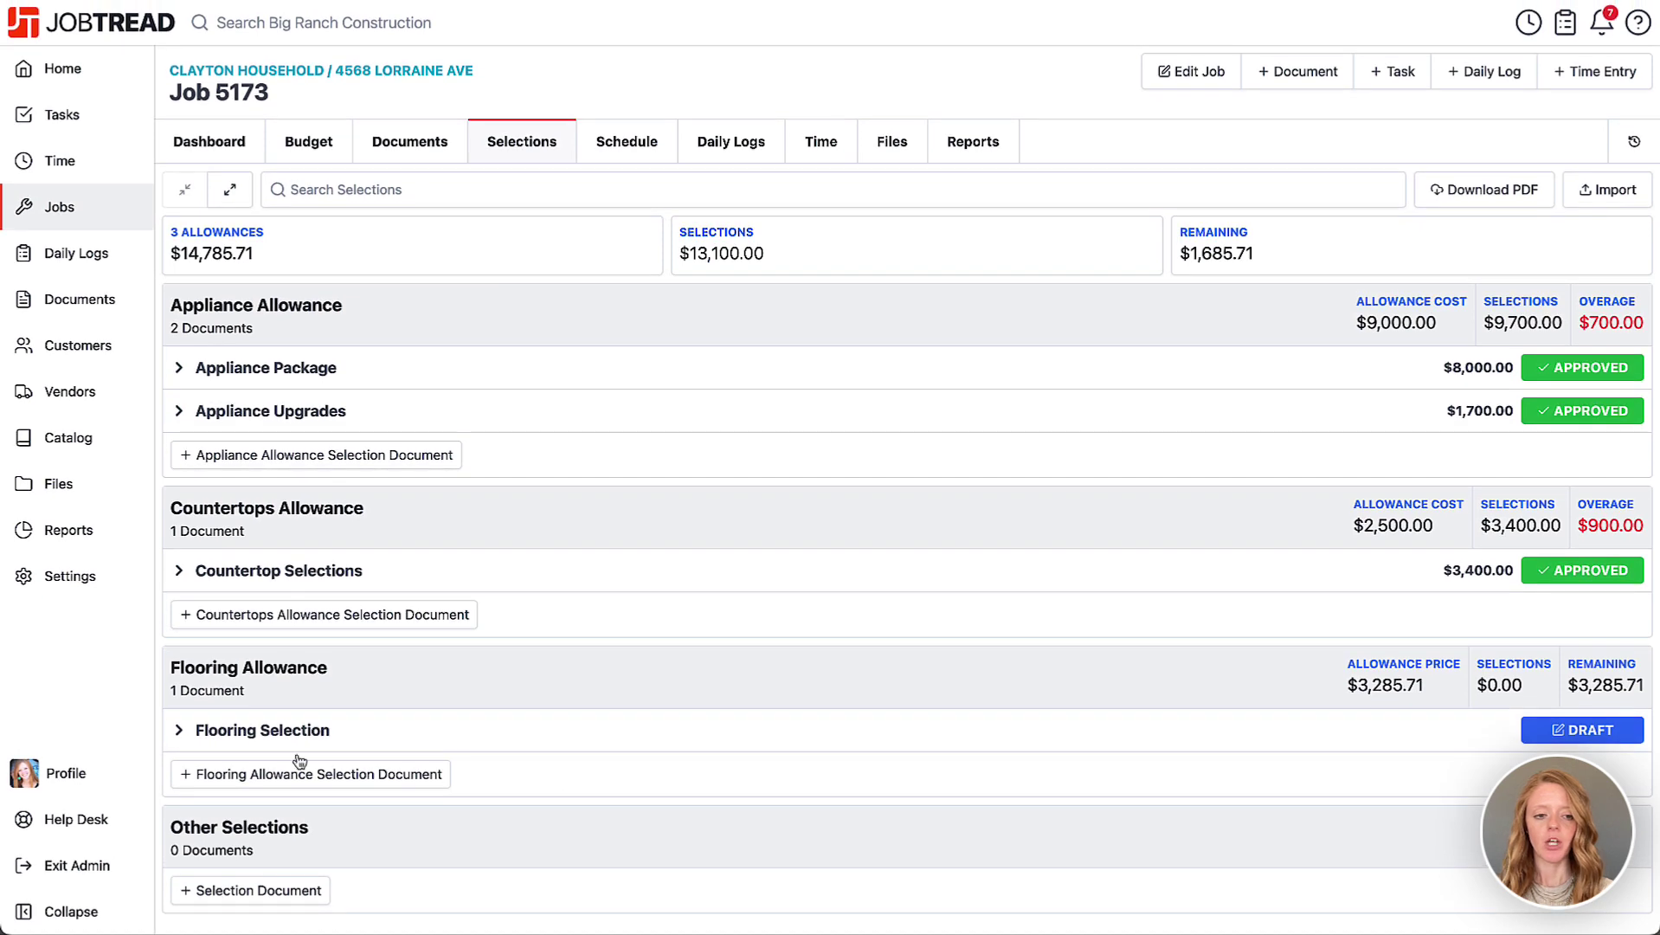
# Expand Flooring Selection and check the Tile Flooring cost item details
pyautogui.click(178, 729)
pyautogui.scroll(-3, 322, 771)
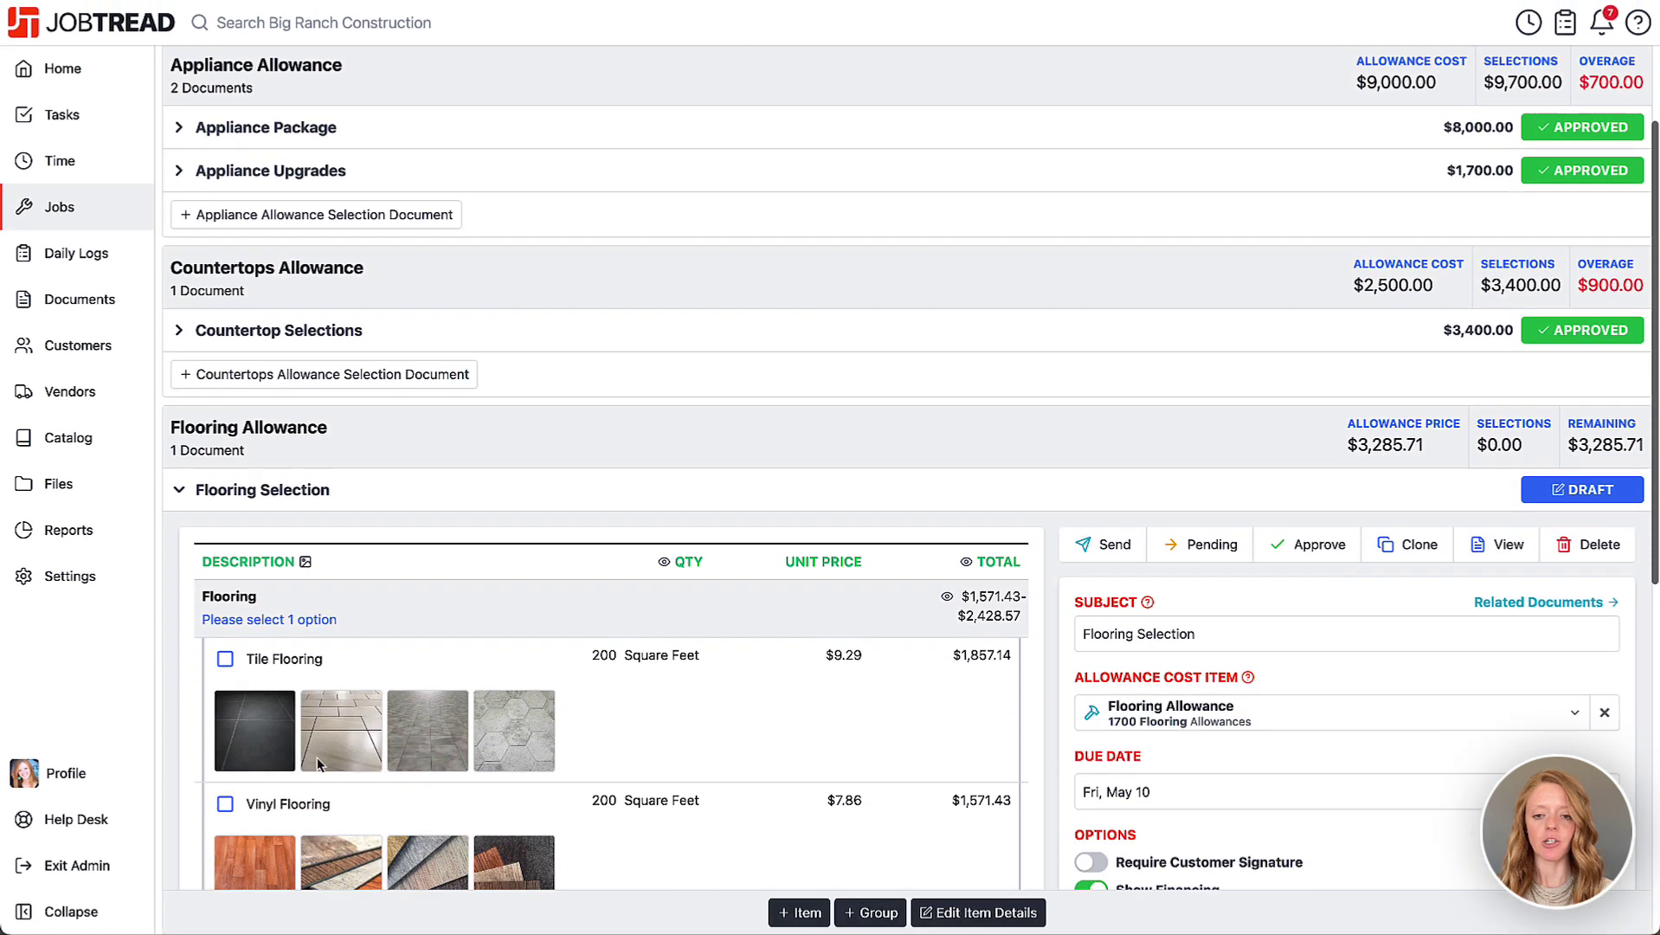
pyautogui.scroll(-2, 318, 761)
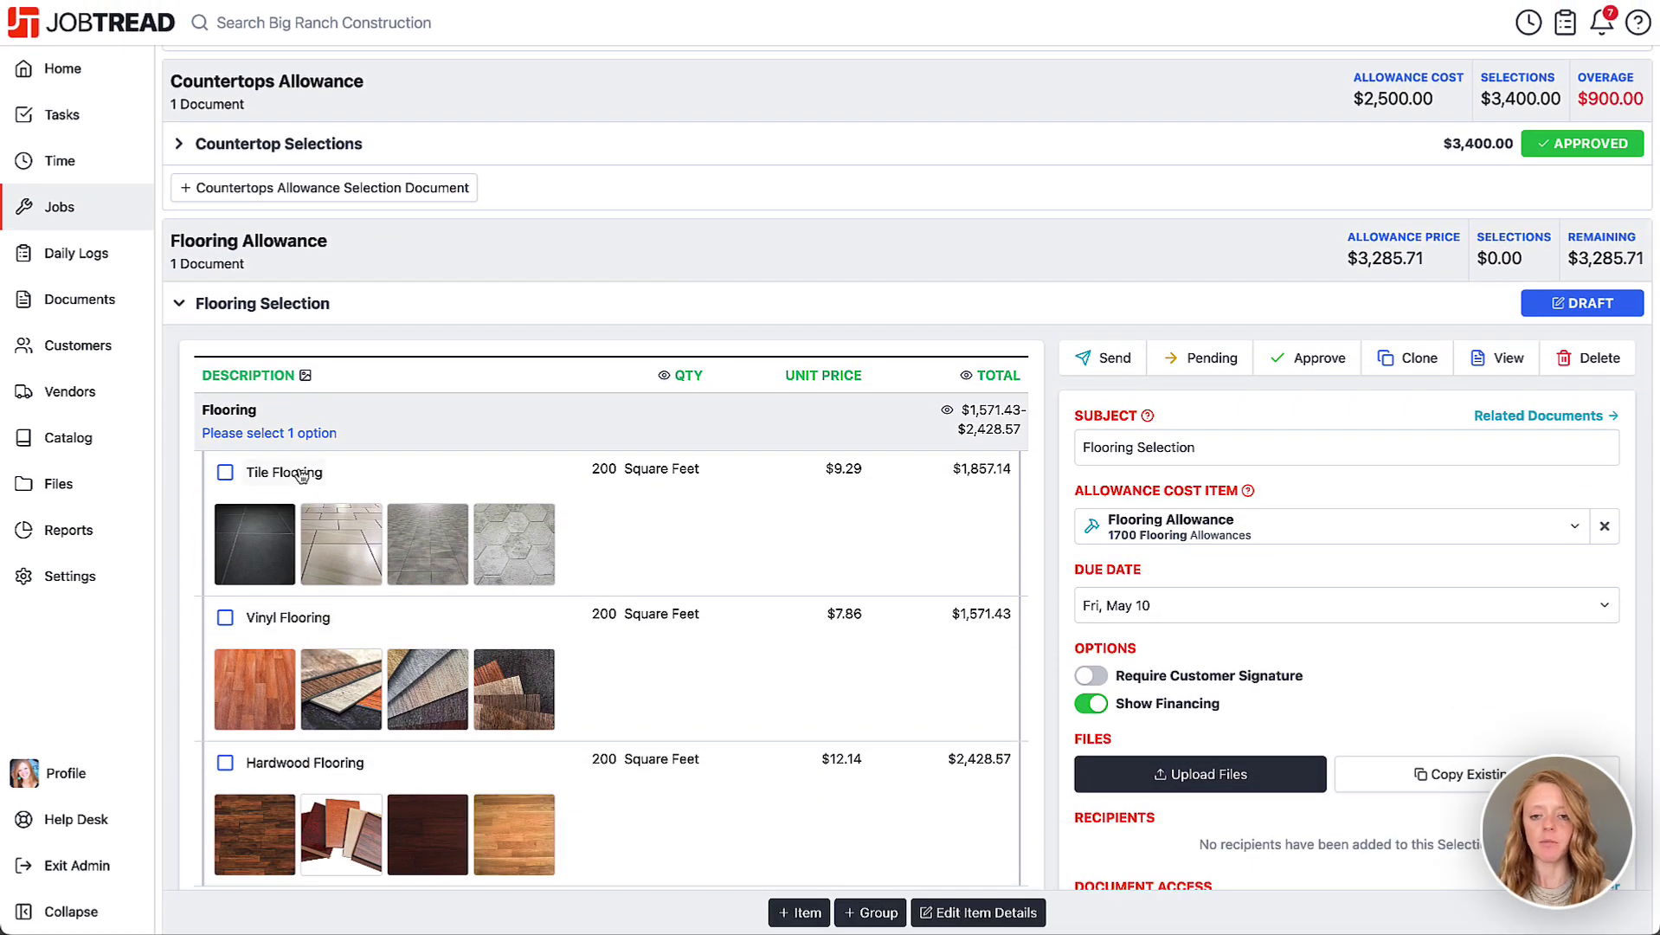
pyautogui.click(301, 475)
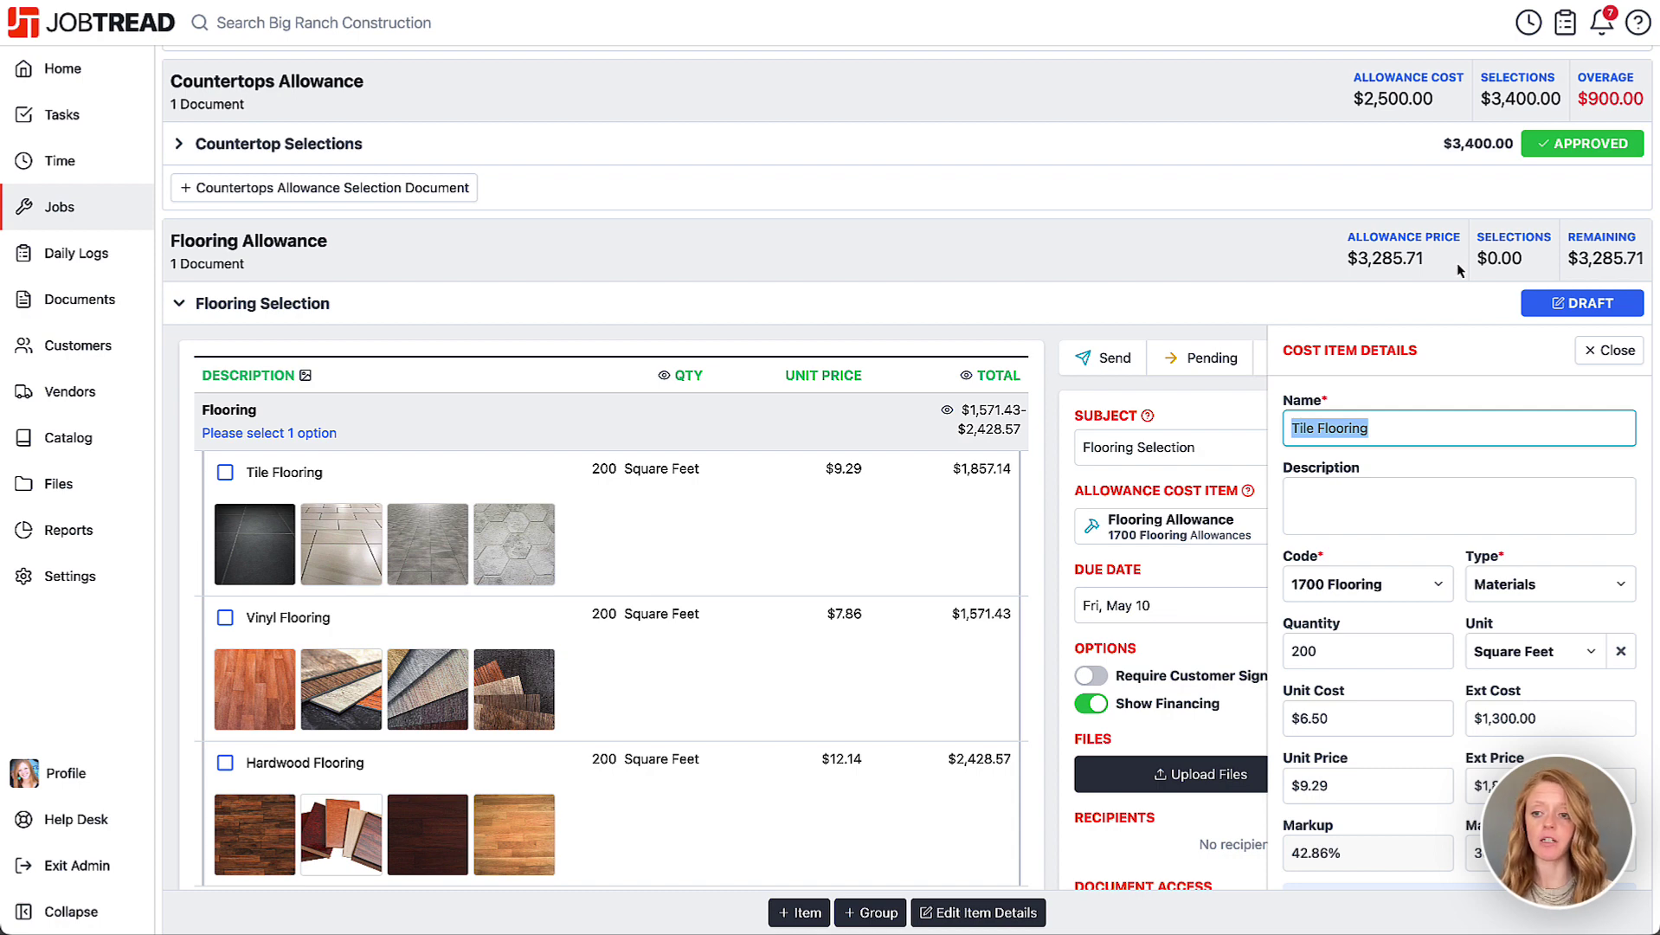
pyautogui.click(1608, 351)
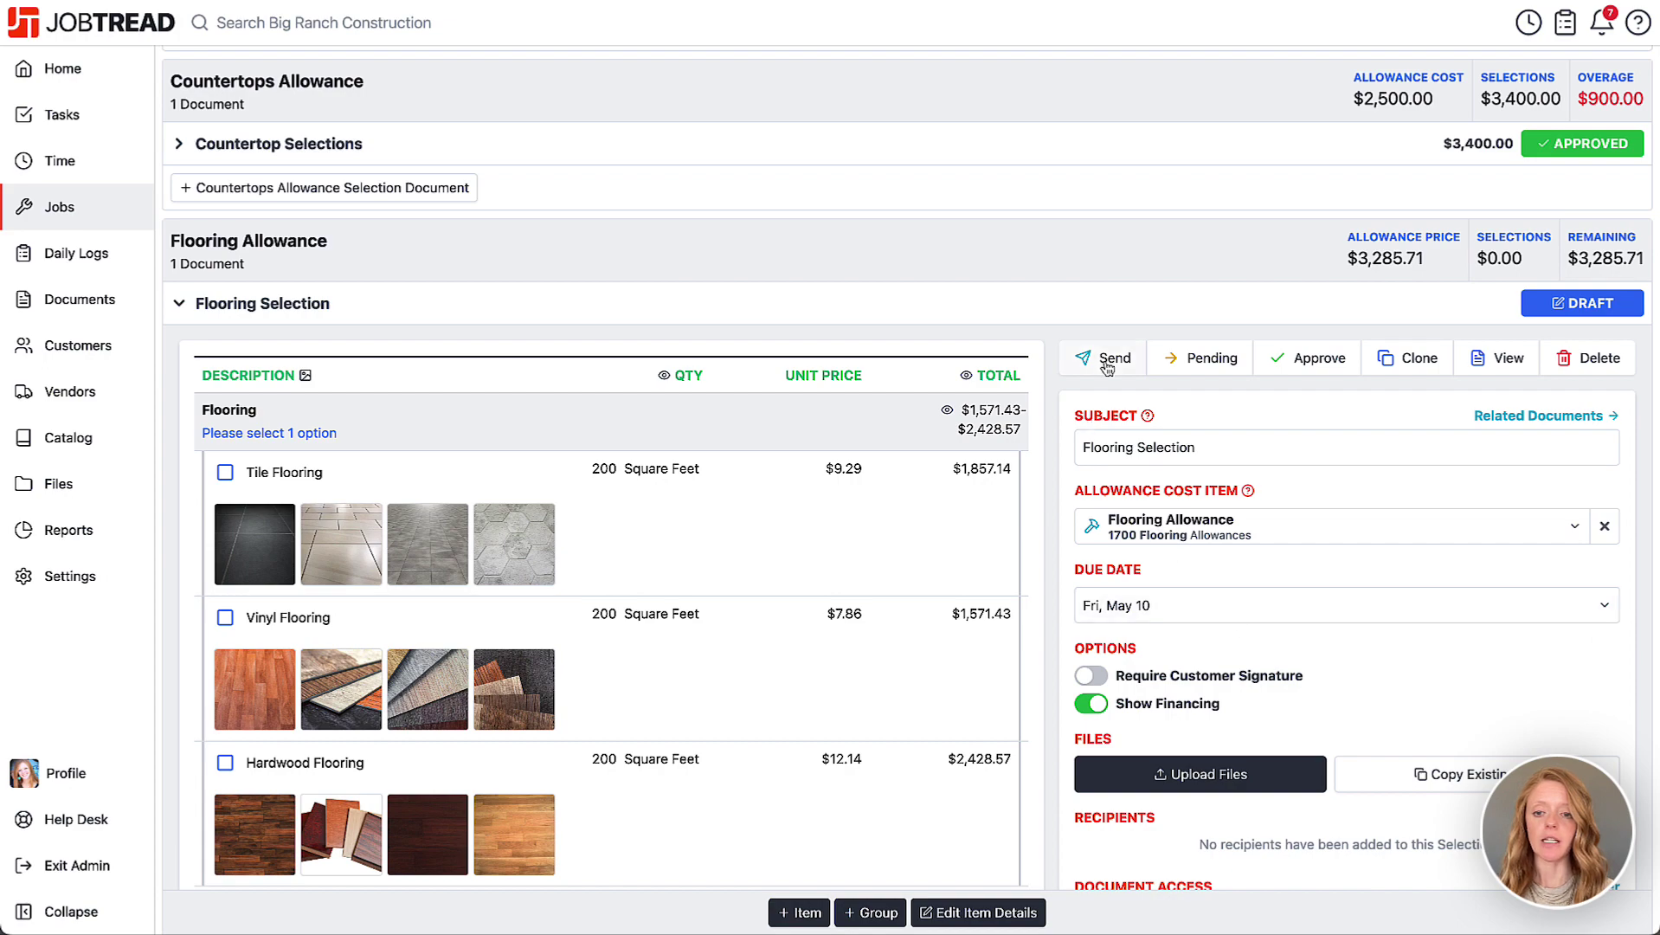
# Send the Flooring Selection to the homeowner with a signature required
pyautogui.click(1106, 358)
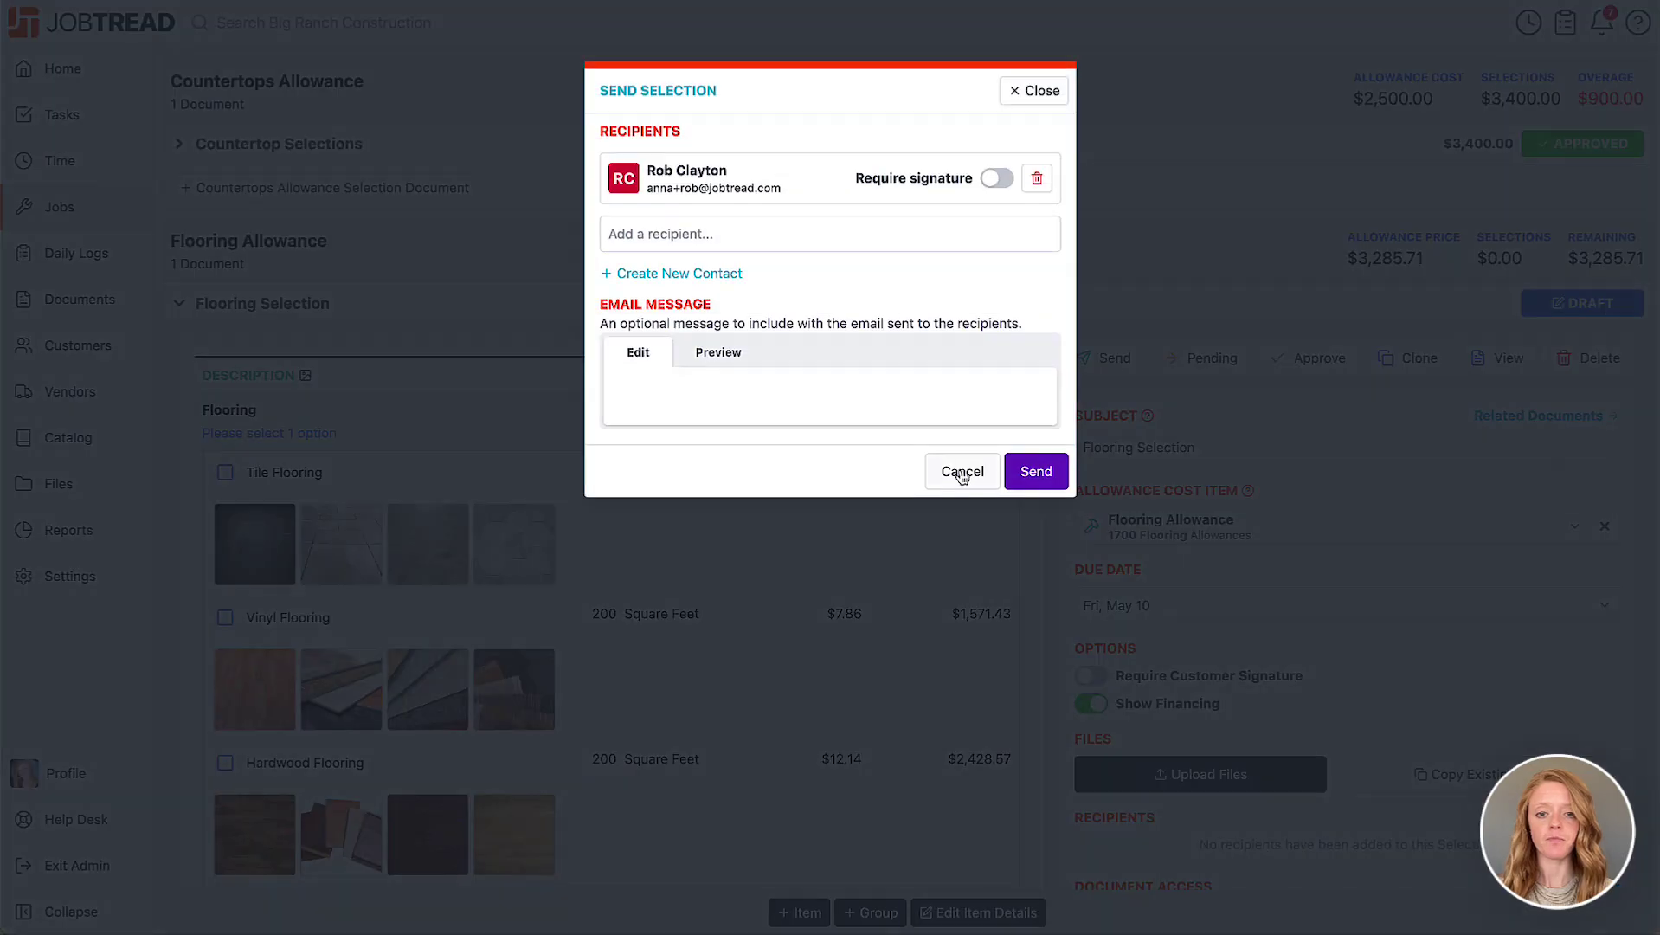
pyautogui.click(996, 178)
pyautogui.click(1019, 477)
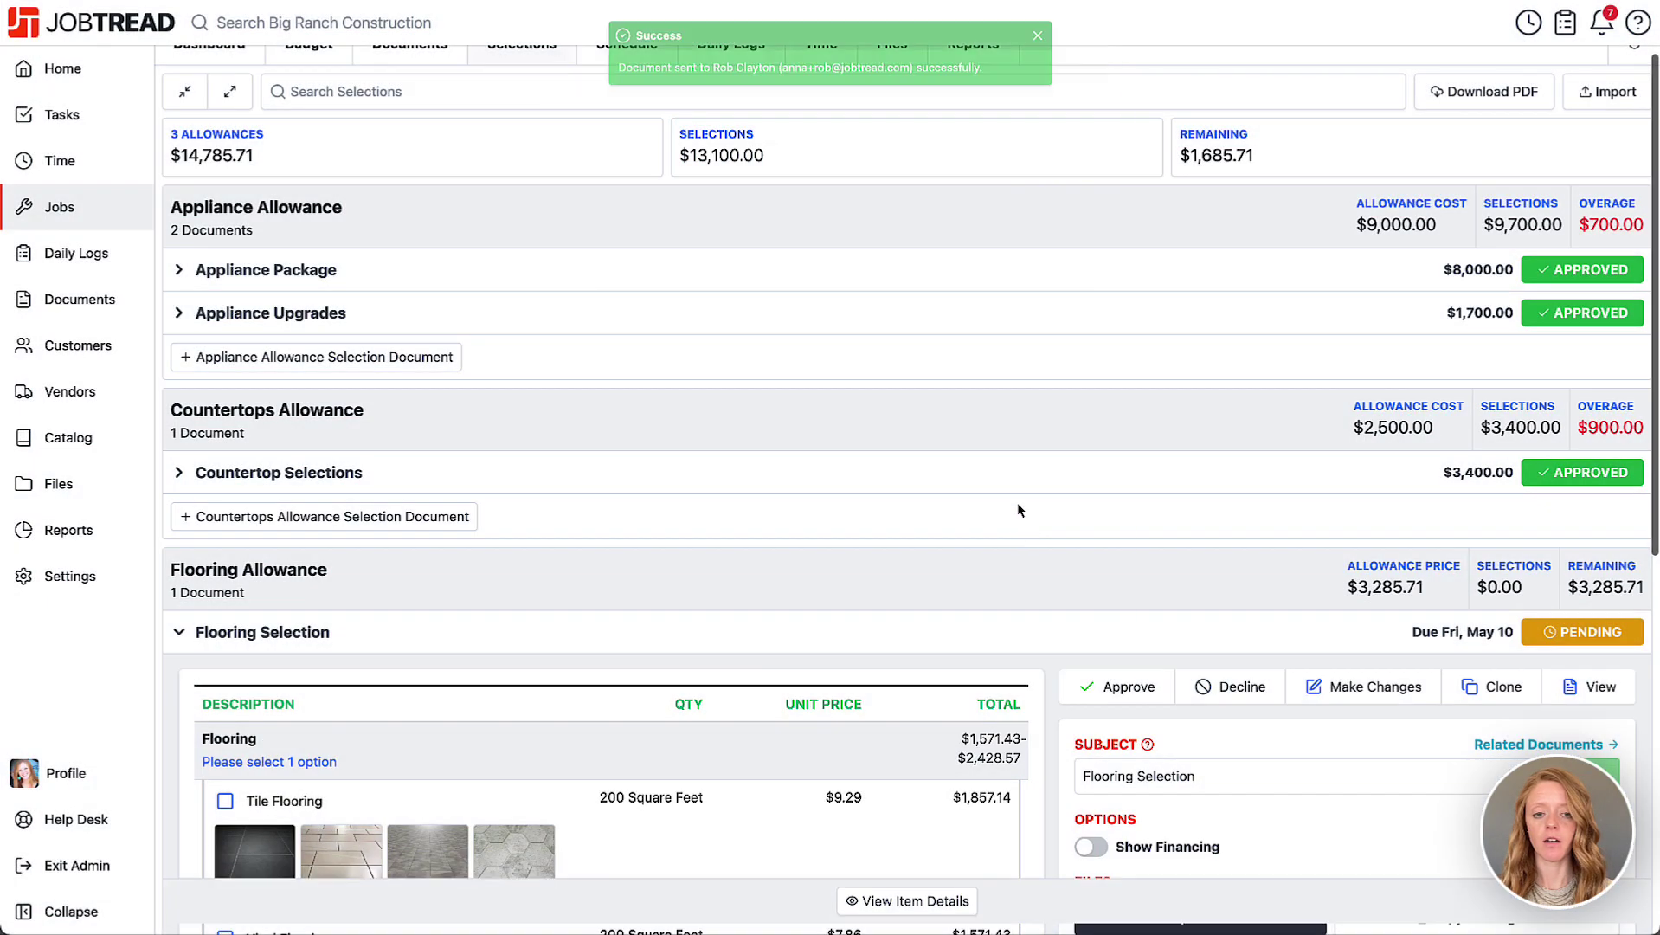
# Choose Hardwood Flooring, sign, and approve the selection at $2,428.57
pyautogui.scroll(-6, 975, 582)
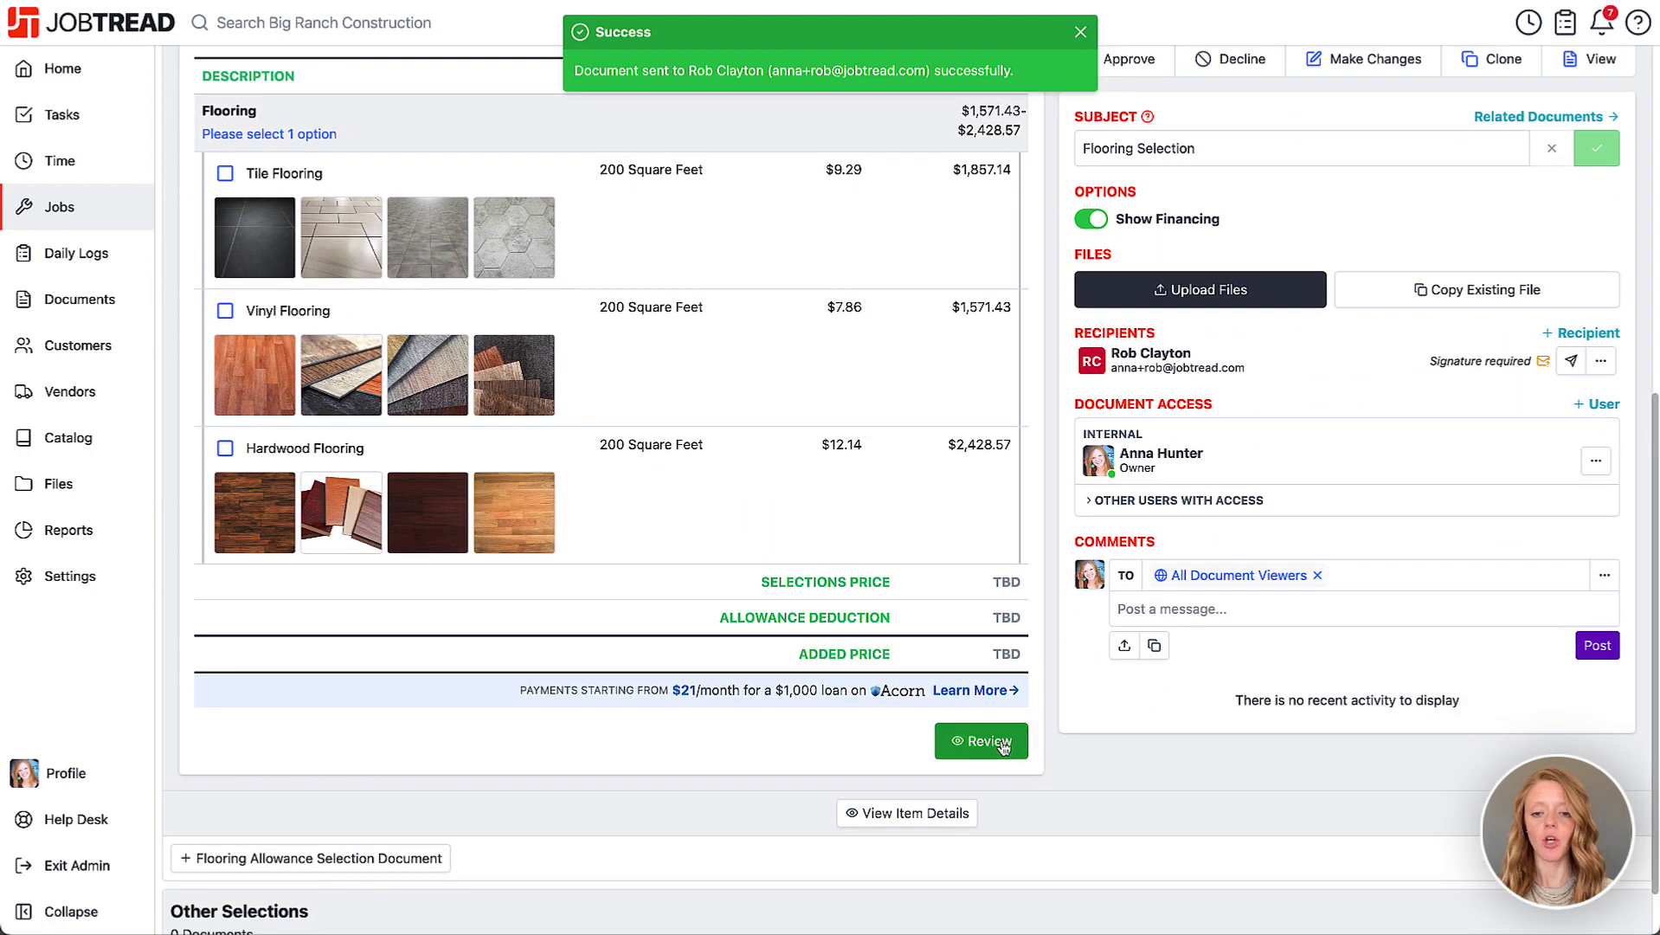
pyautogui.click(1002, 743)
pyautogui.scroll(-4, 853, 734)
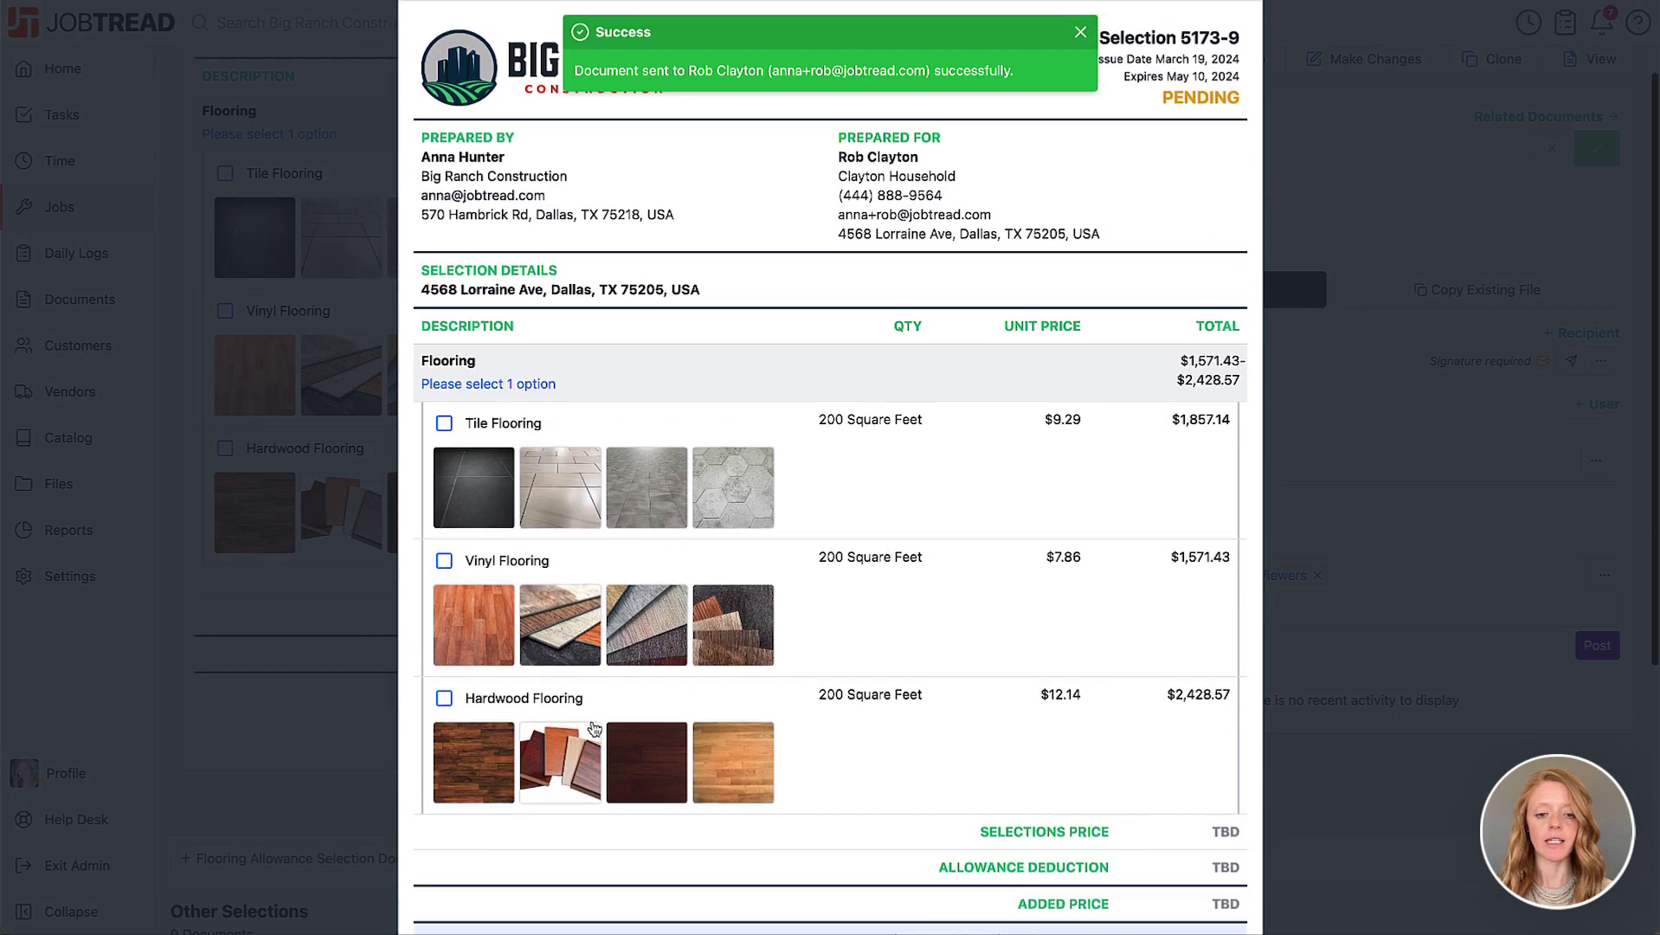
pyautogui.click(445, 605)
pyautogui.scroll(-3, 876, 701)
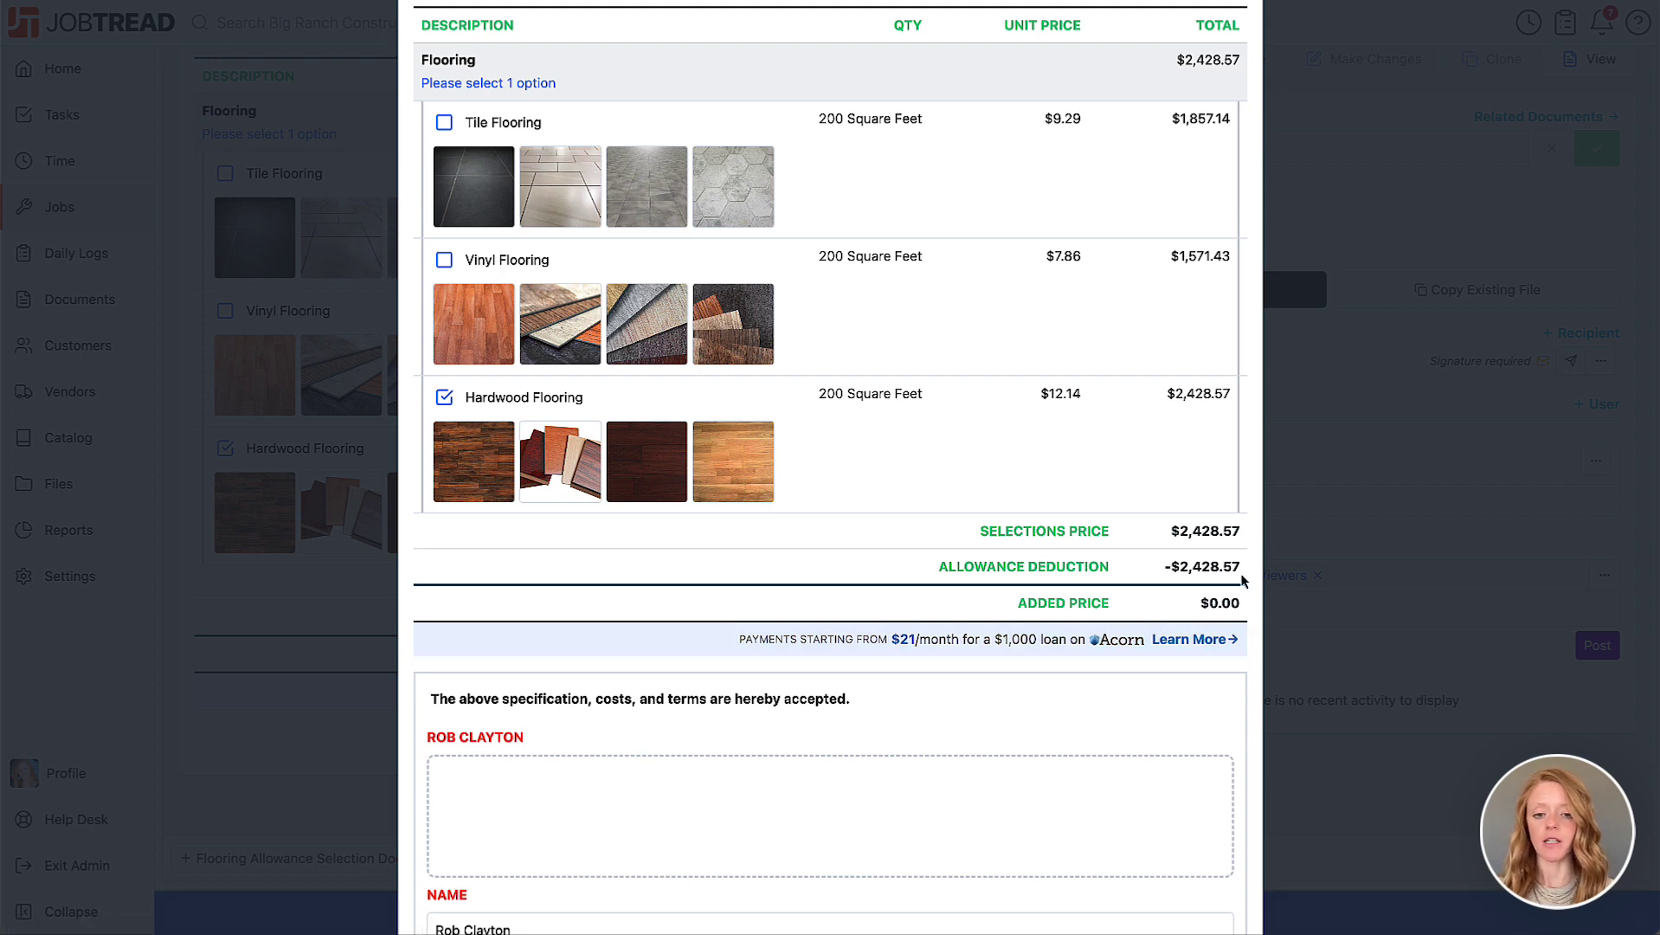
pyautogui.scroll(-2, 1244, 580)
pyautogui.moveTo(637, 703); pyautogui.dragTo(818, 685)
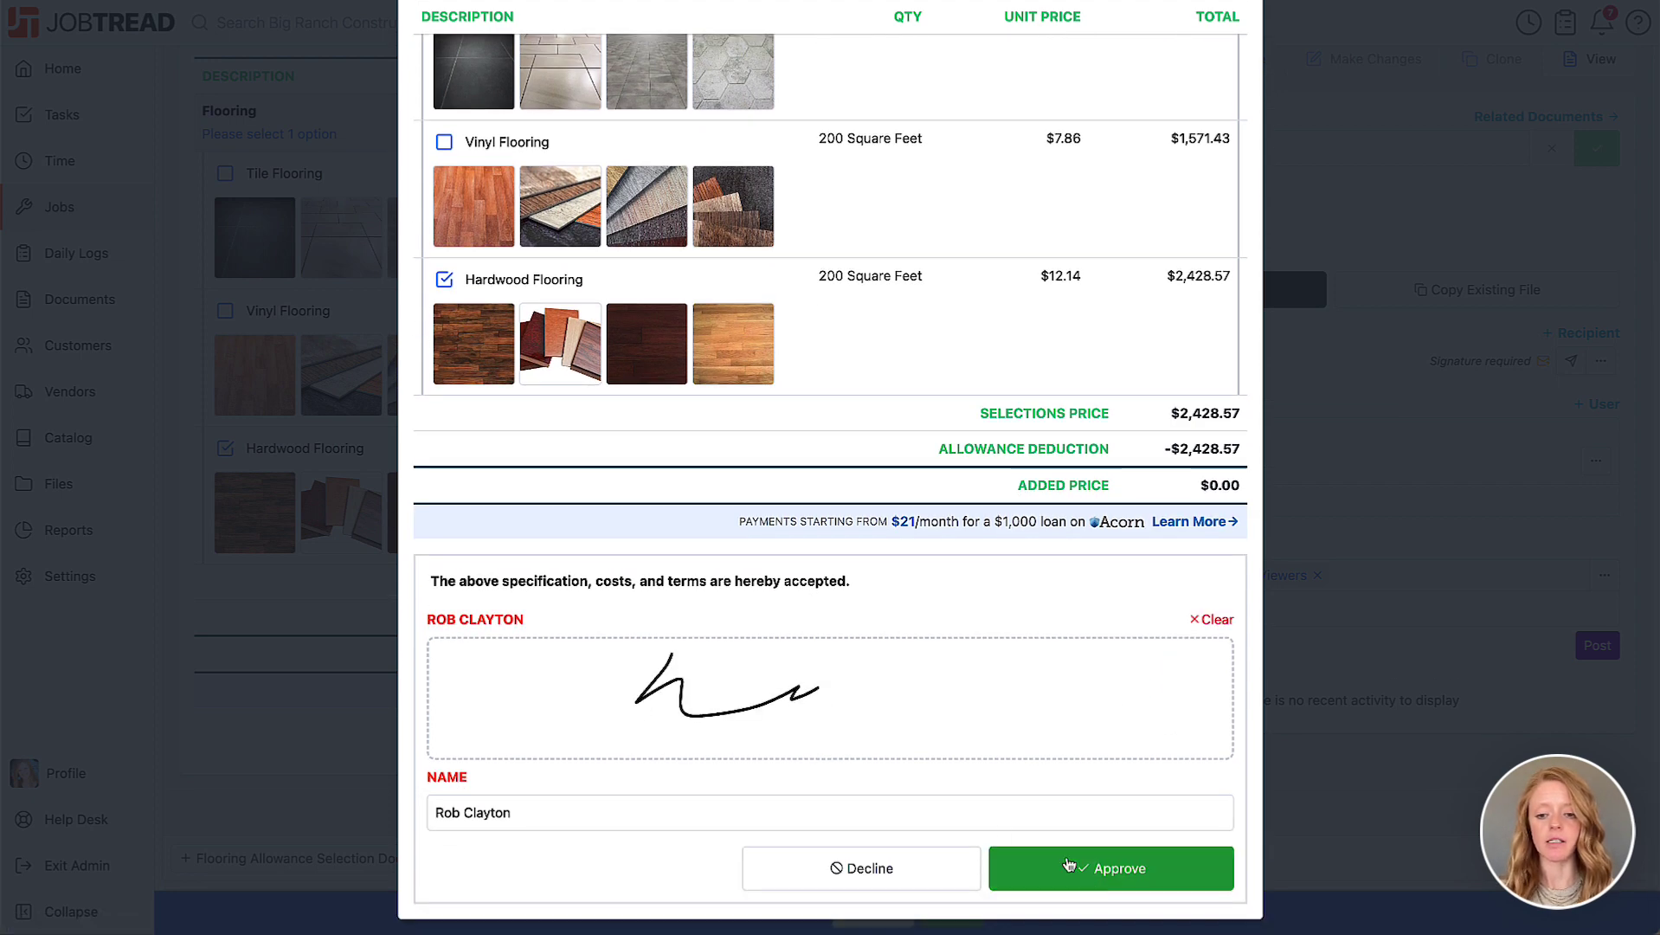
pyautogui.click(1070, 865)
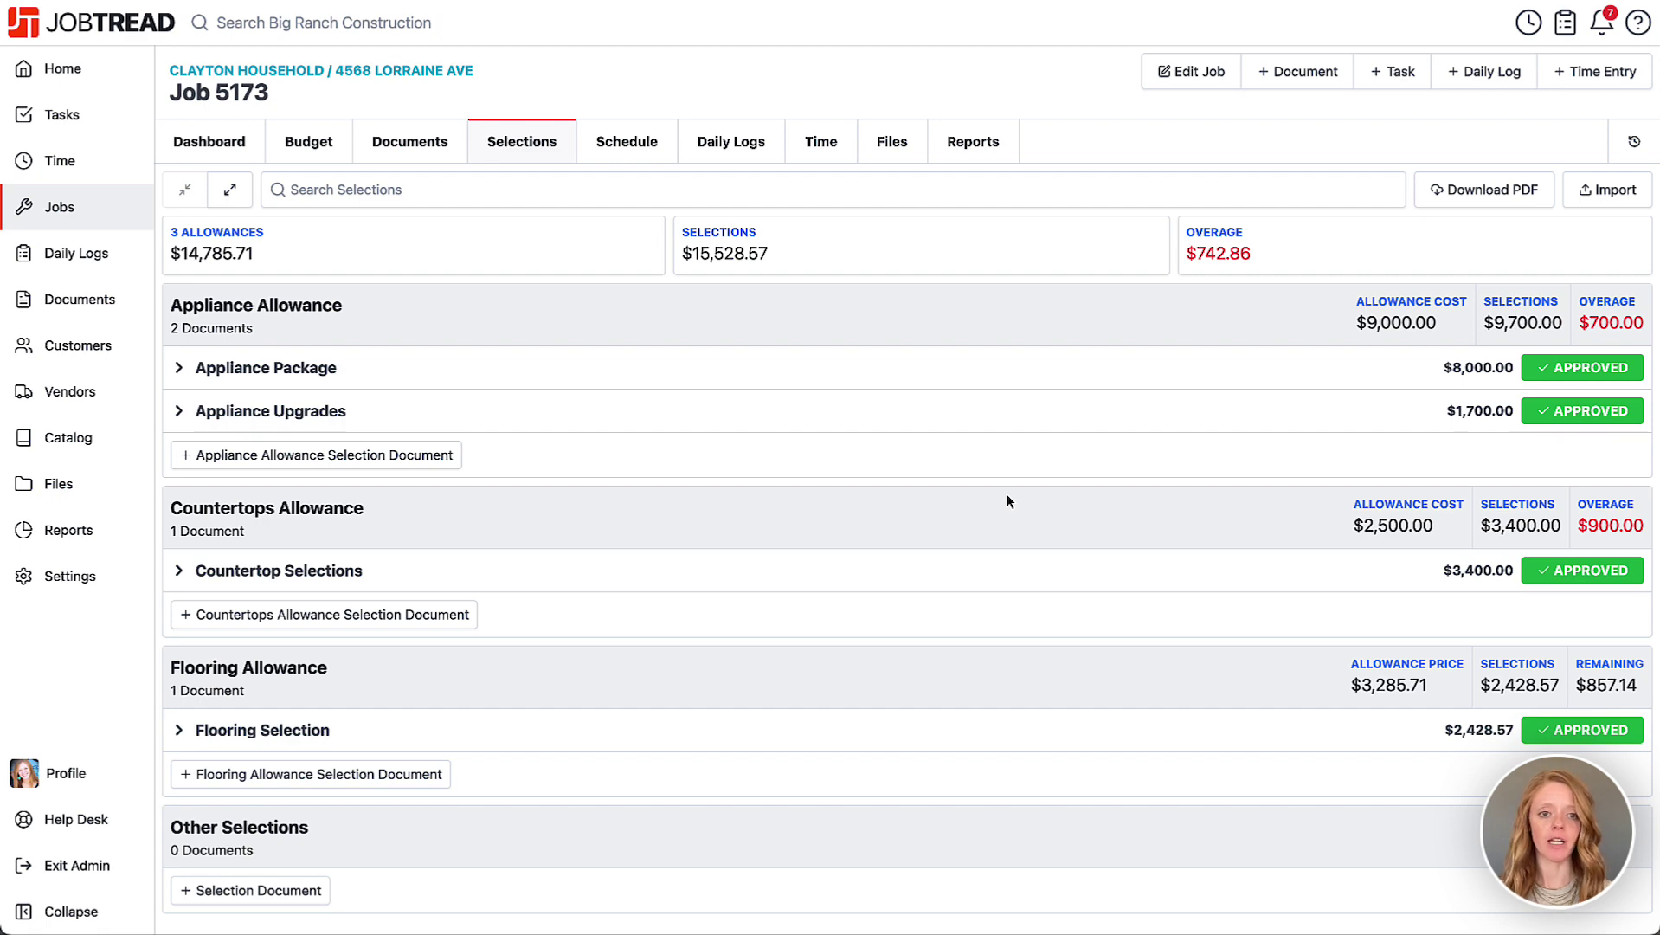
# Open Job 5173's budget and expand the Basic Appliance Package, Appliance Upgrades and Countertop Selections groups
pyautogui.click(314, 149)
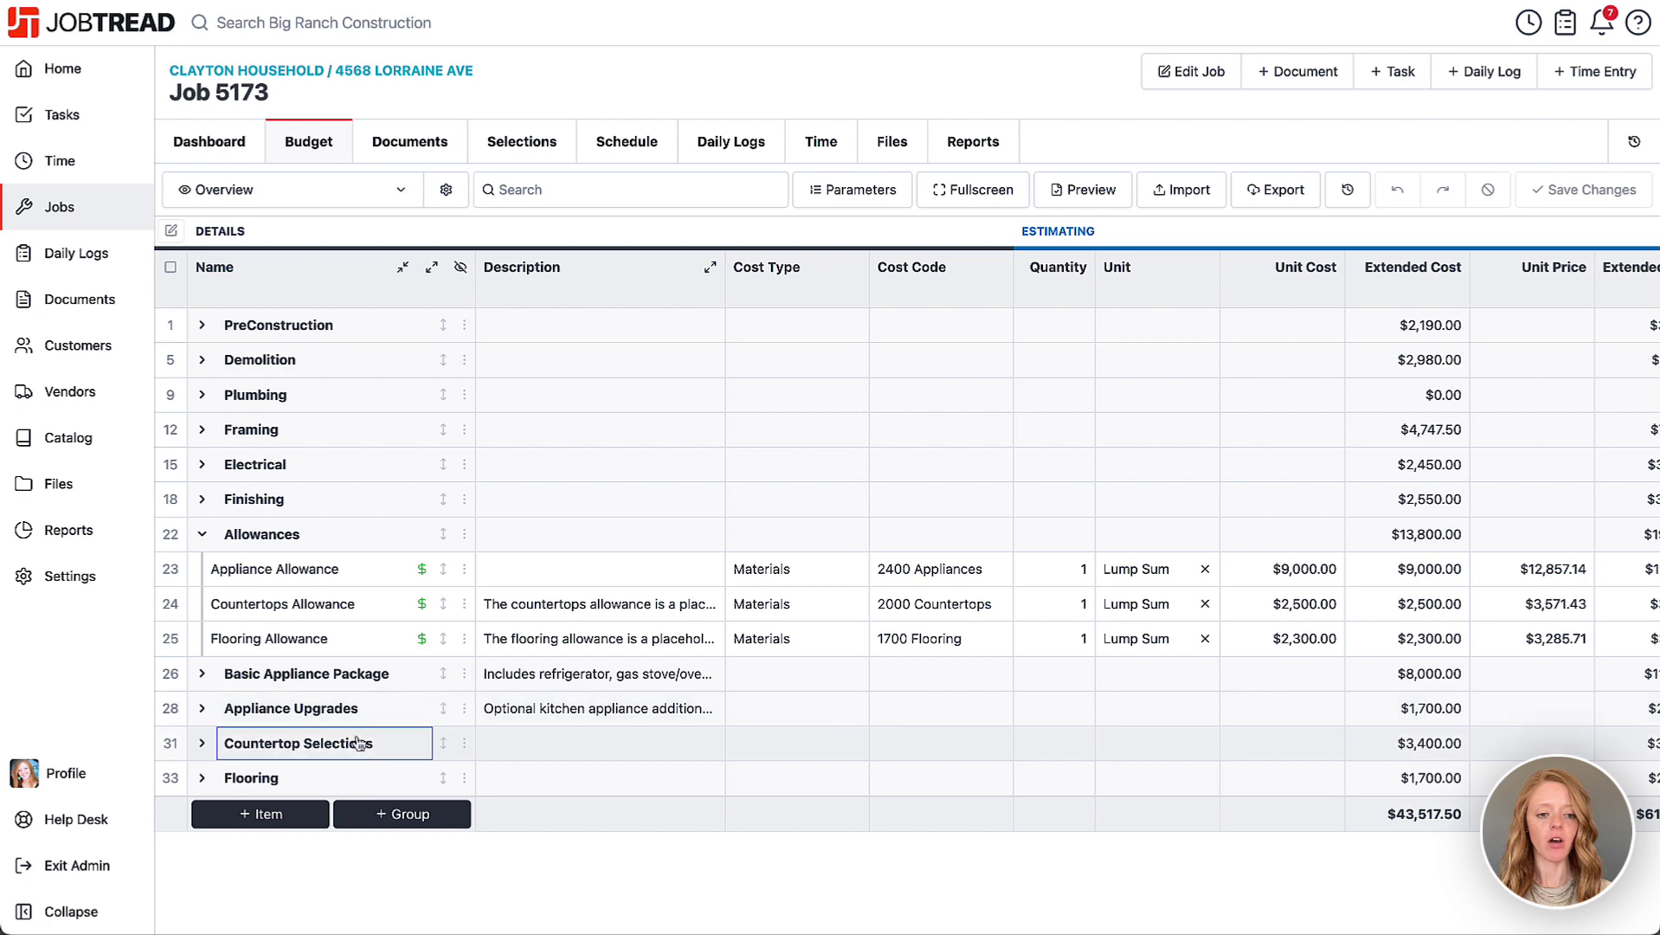
pyautogui.click(203, 675)
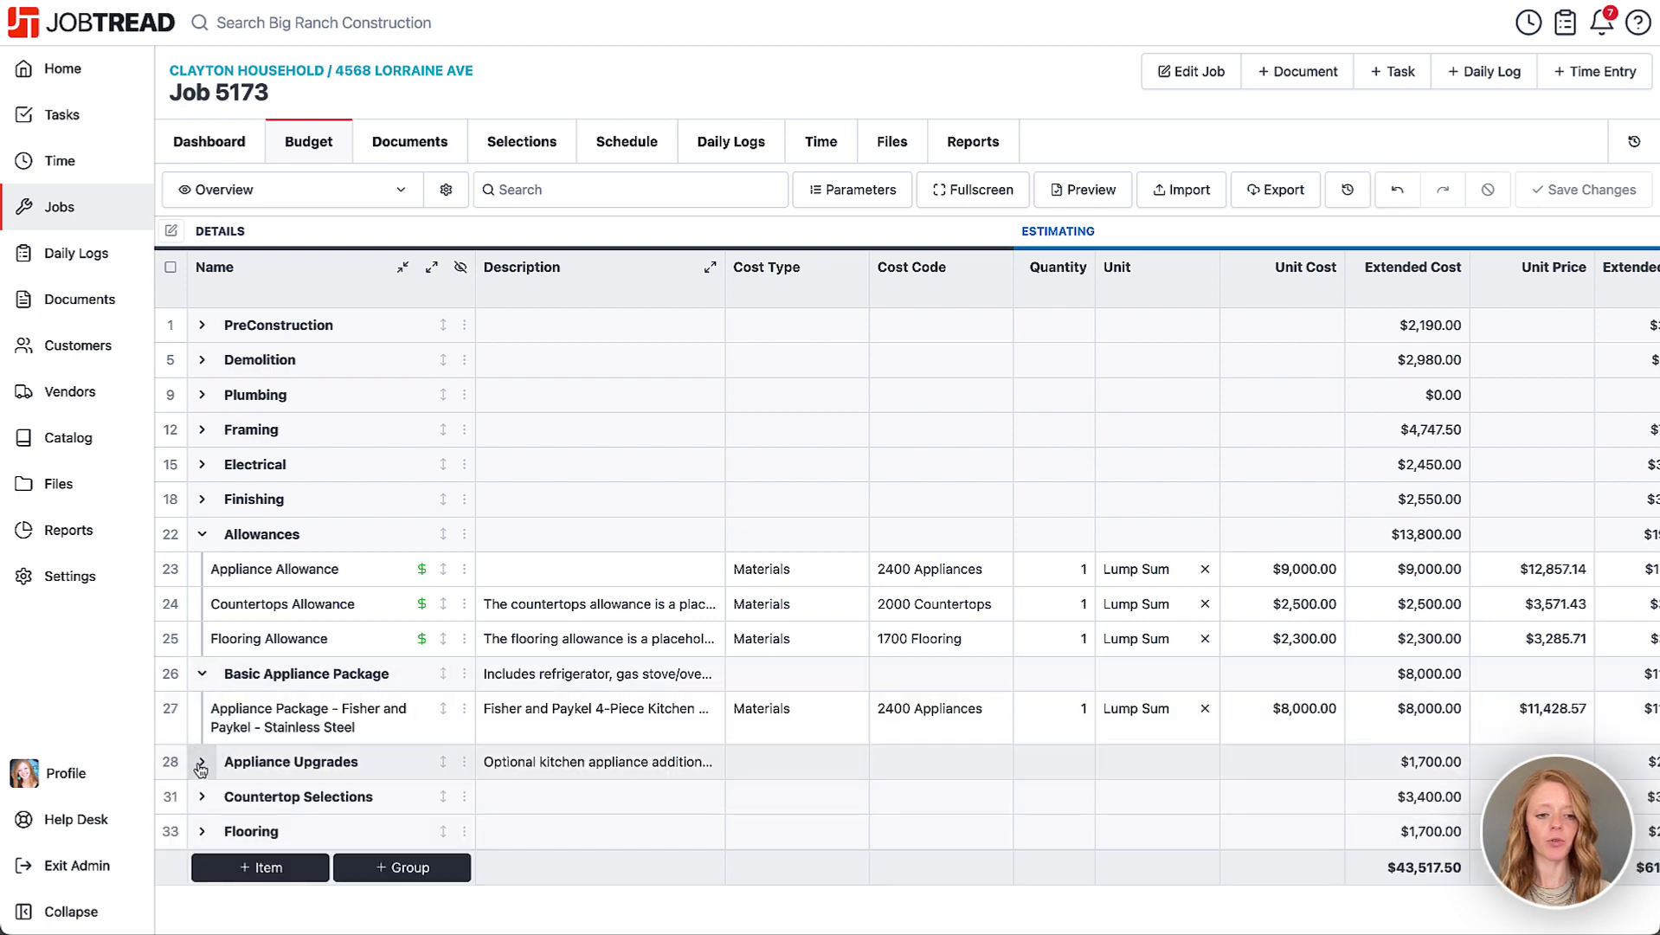
pyautogui.click(201, 763)
pyautogui.click(204, 863)
pyautogui.scroll(-1, 206, 859)
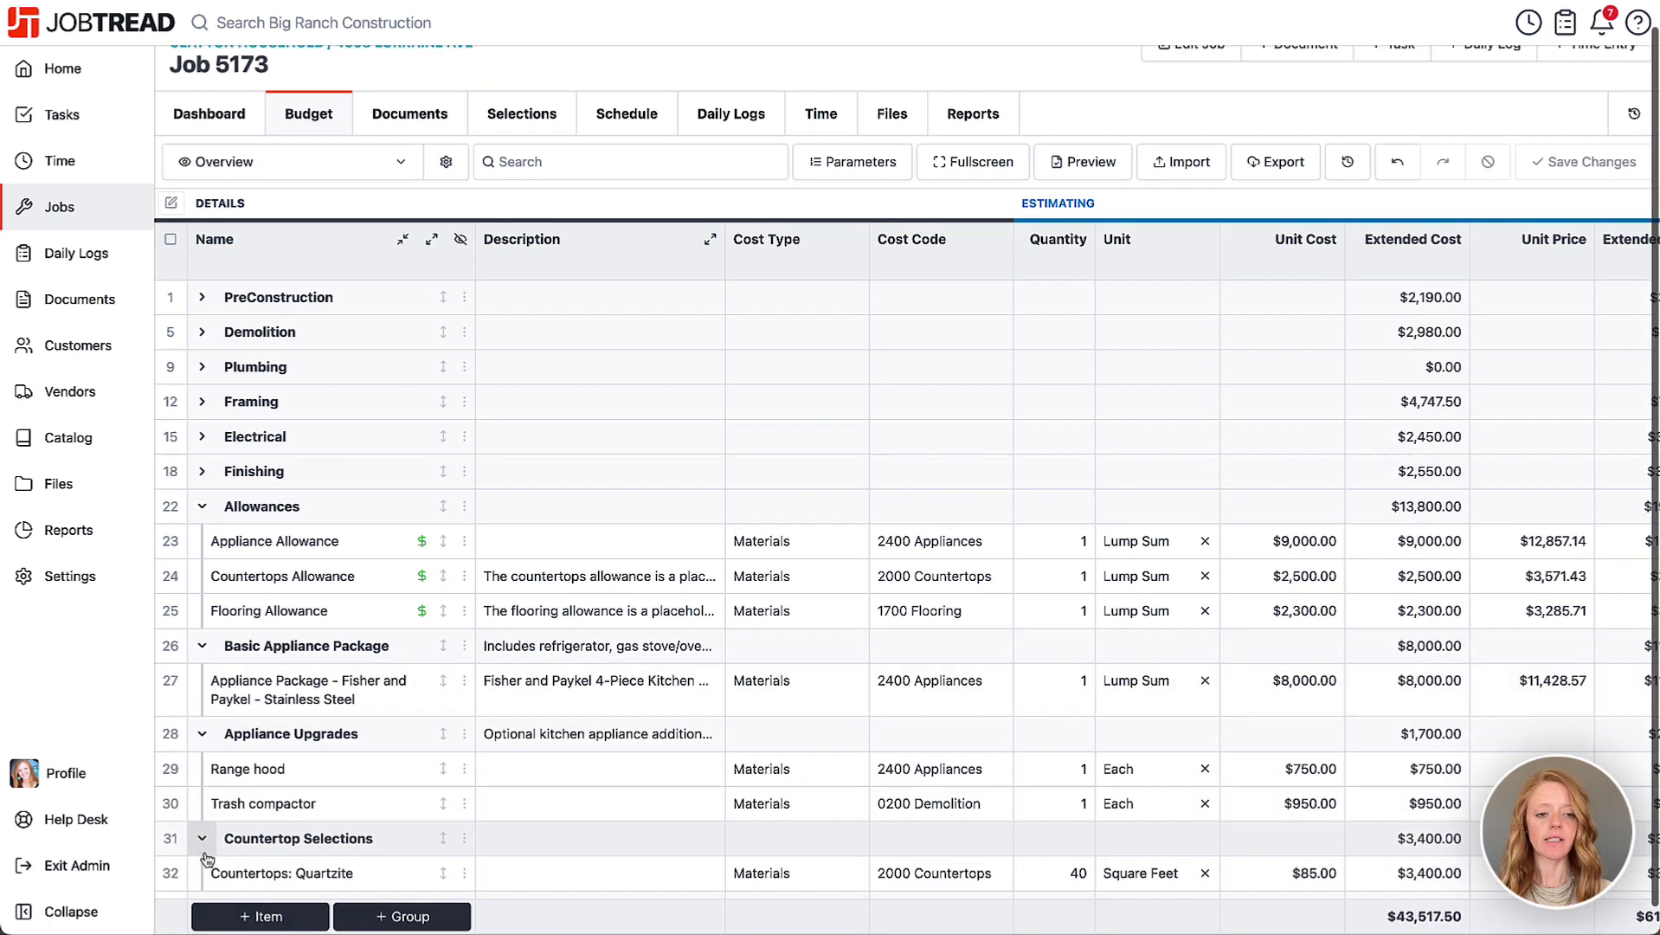
pyautogui.scroll(-1, 206, 860)
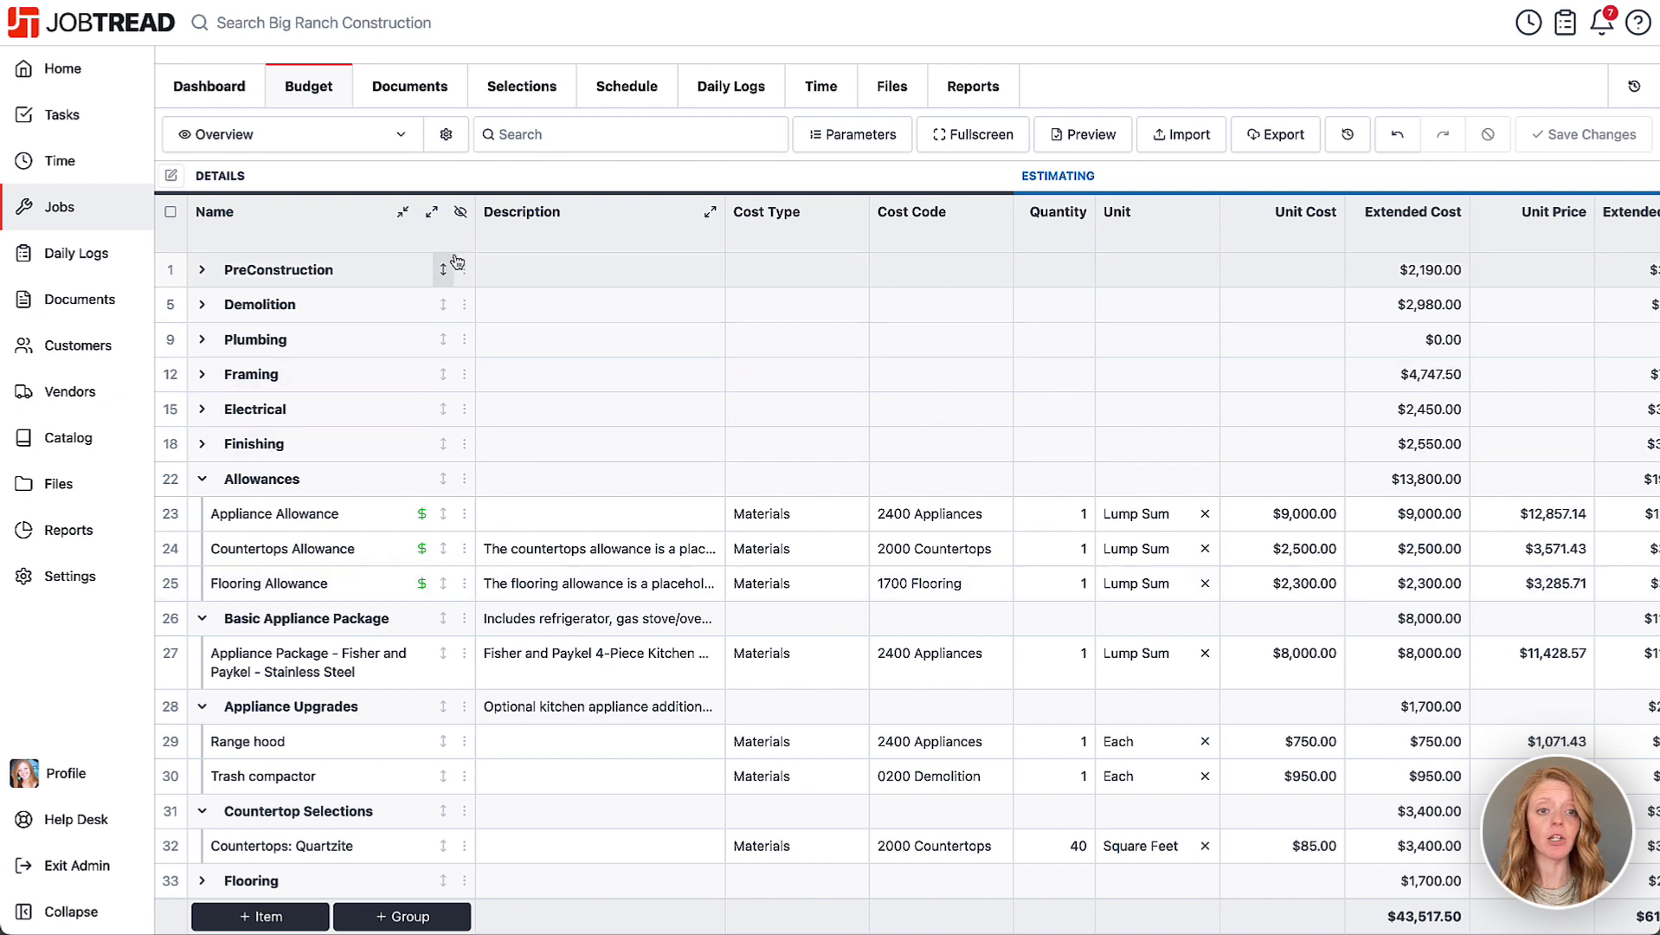
# In the budget view settings, group the budget by allowance and expand one level to list each allowance's items
pyautogui.click(445, 139)
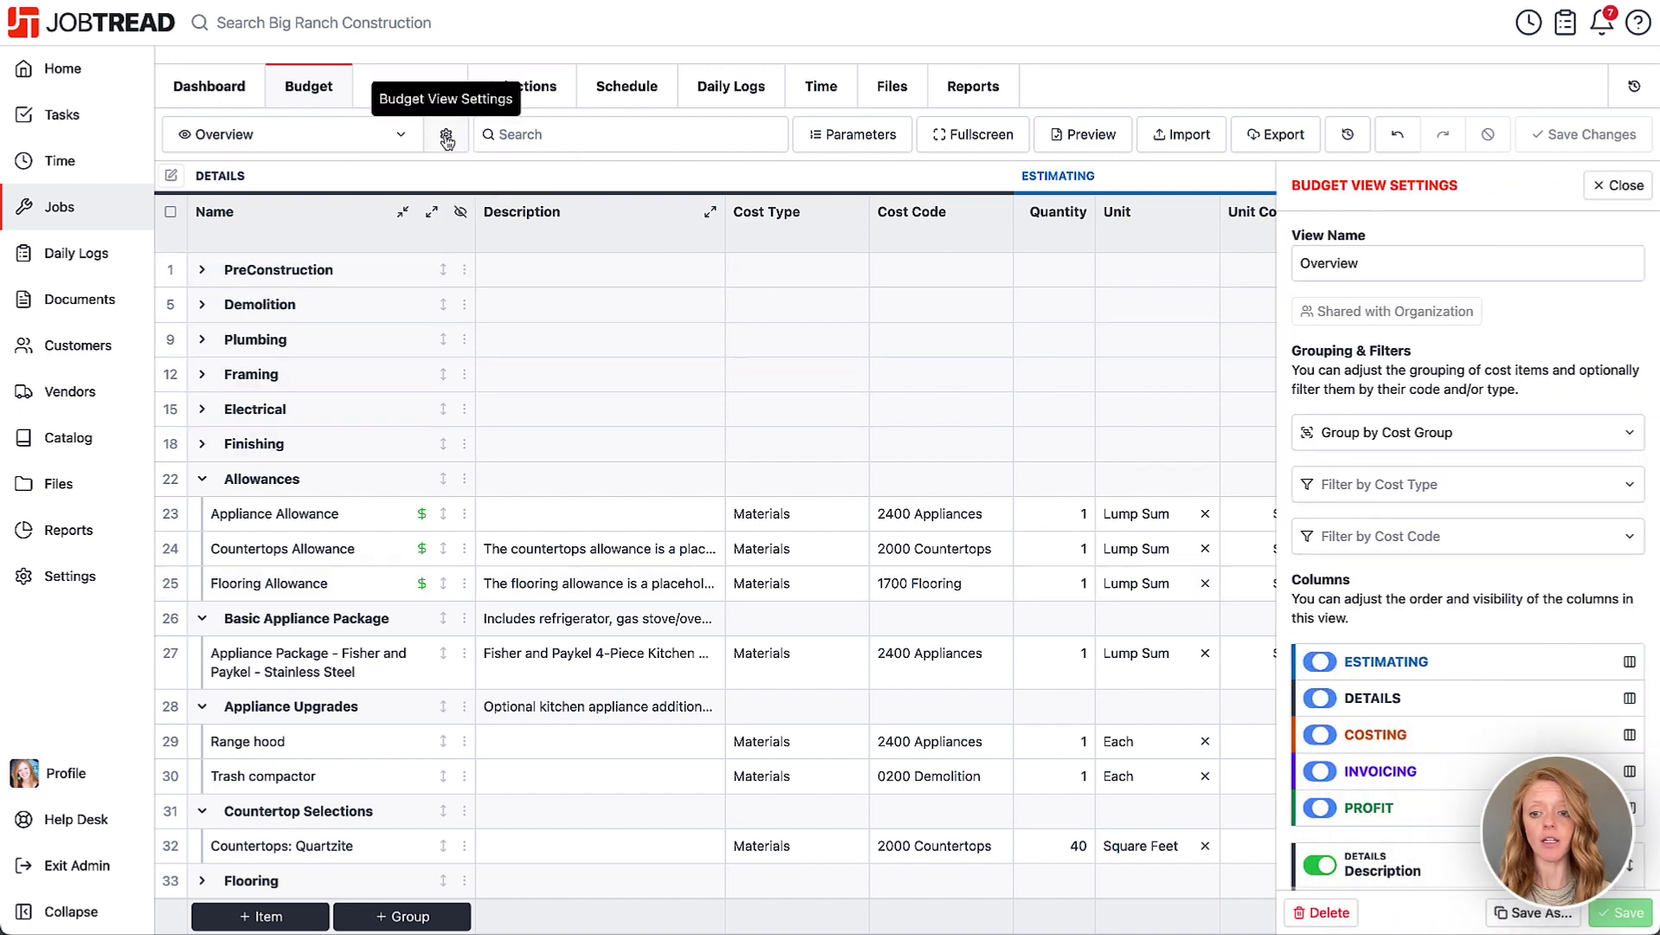
pyautogui.click(1488, 434)
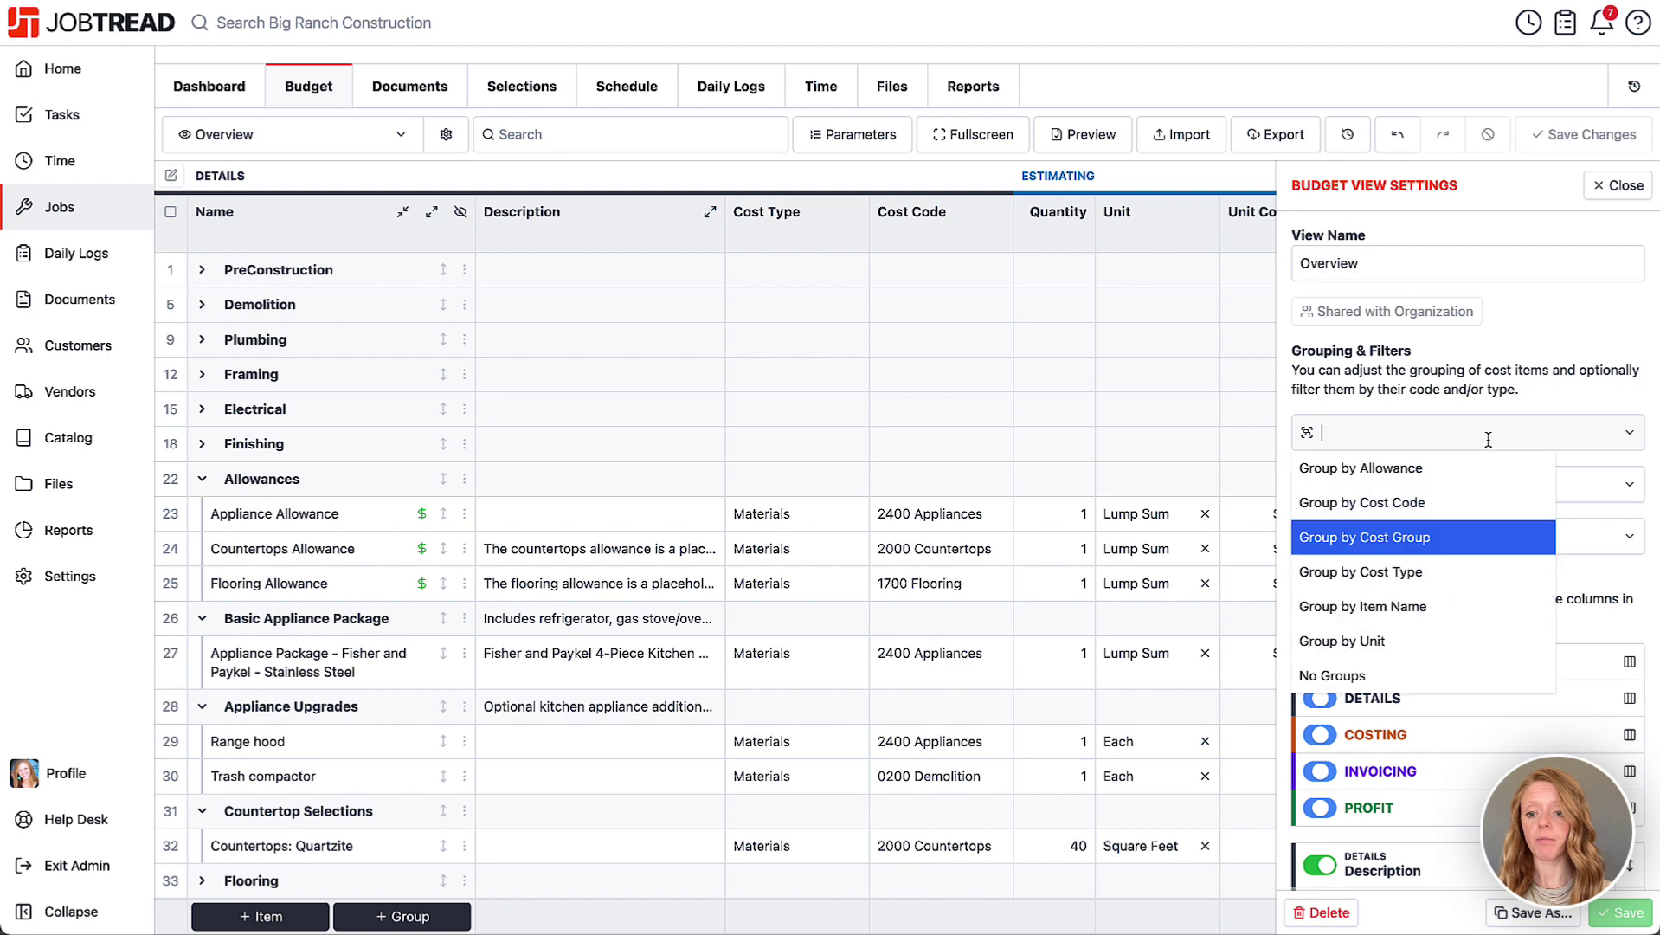
pyautogui.click(1455, 468)
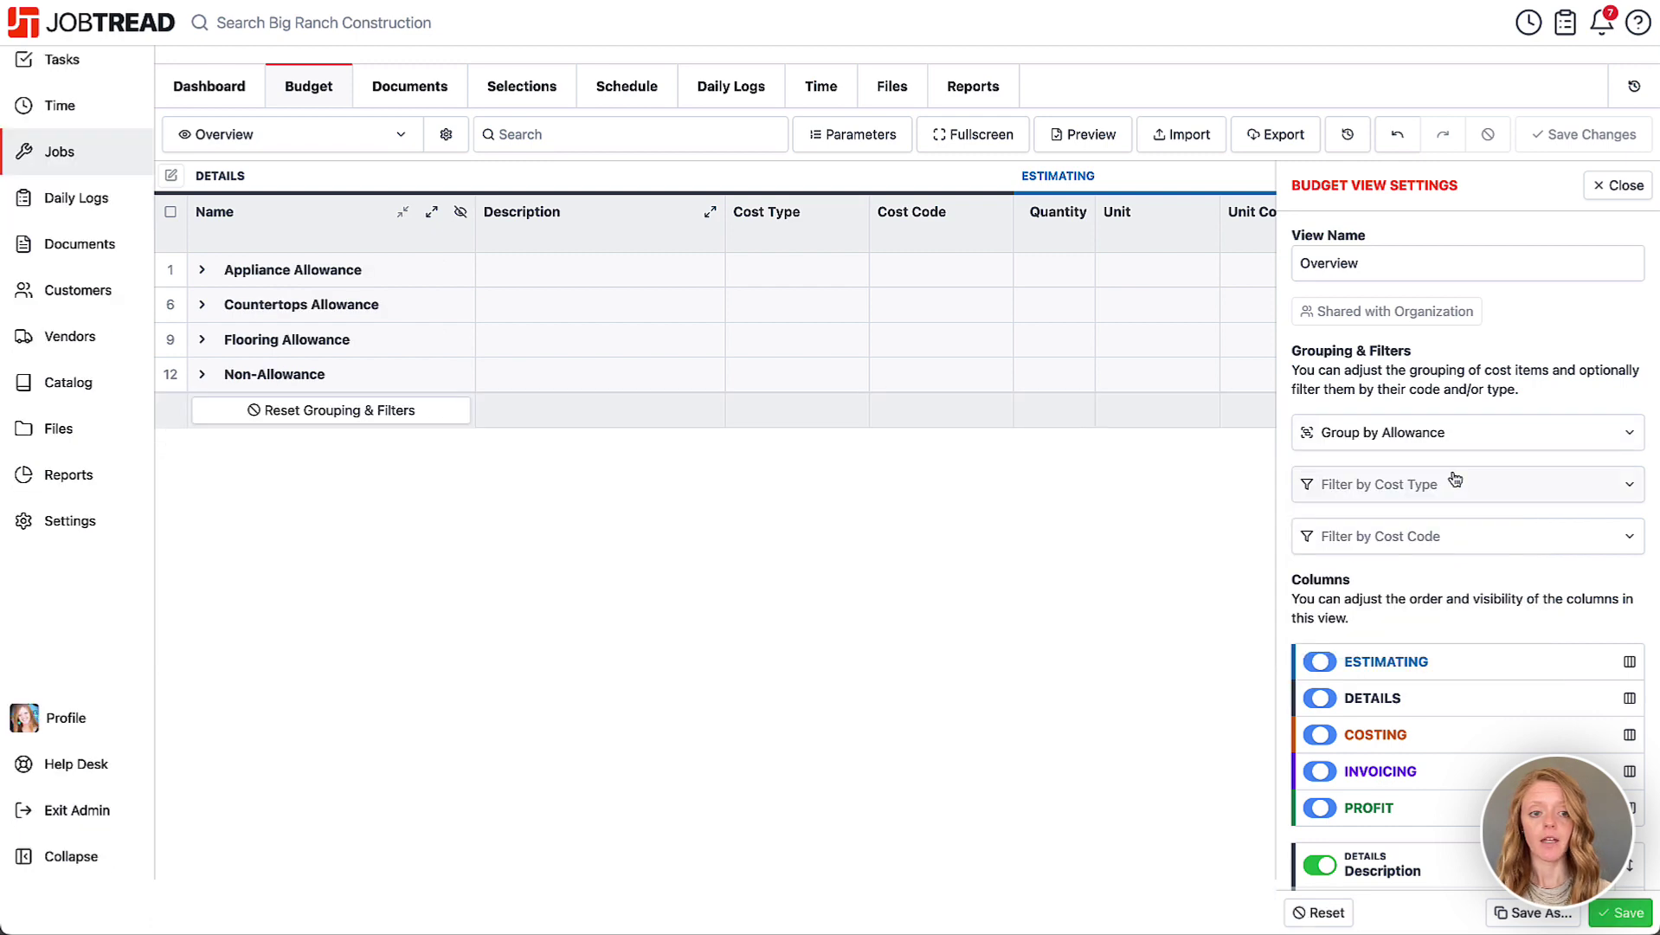
pyautogui.click(434, 216)
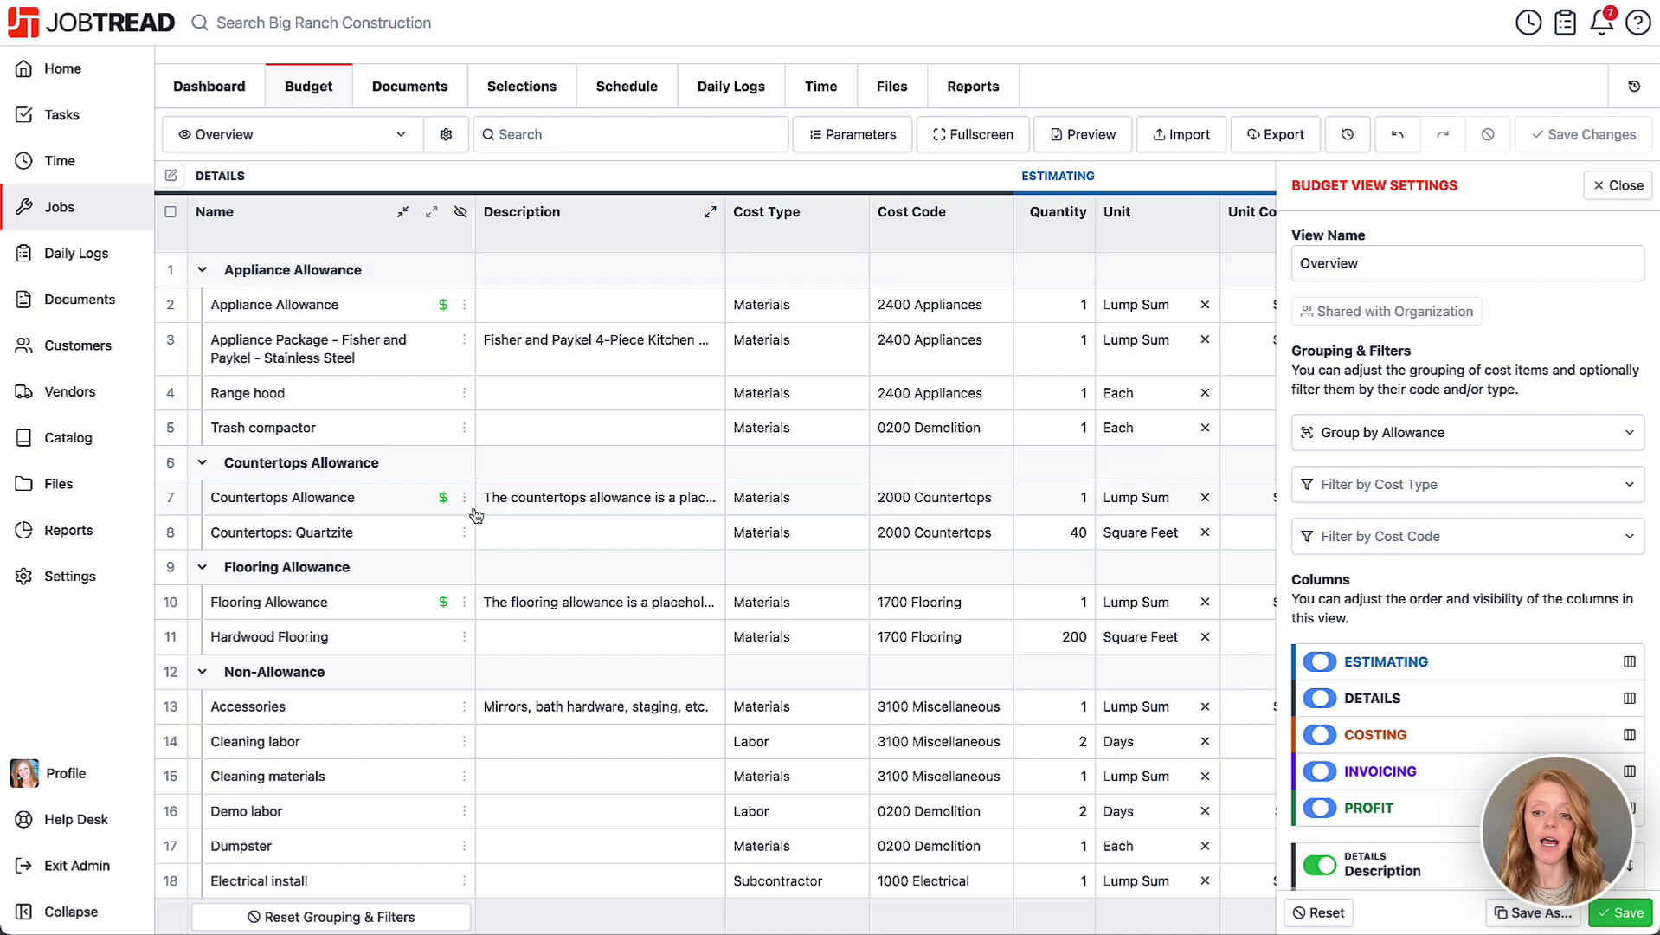
# Close the view settings without saving a new view and switch the budget to the saved Allowance View
pyautogui.click(1534, 912)
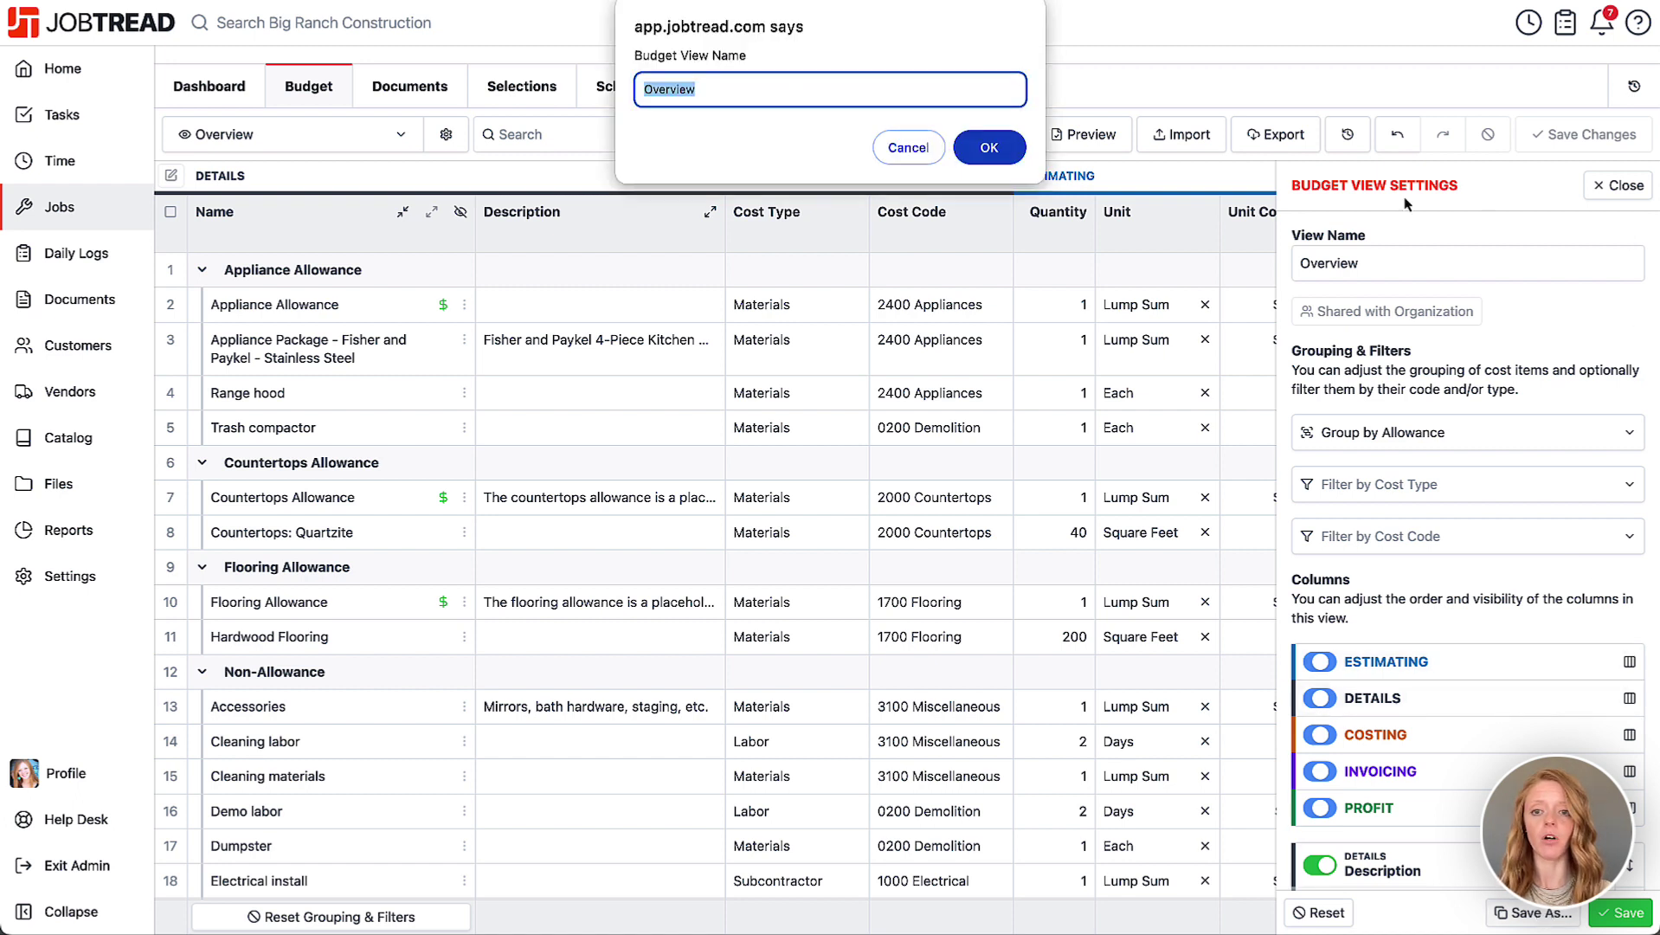
pyautogui.click(931, 153)
pyautogui.click(1615, 187)
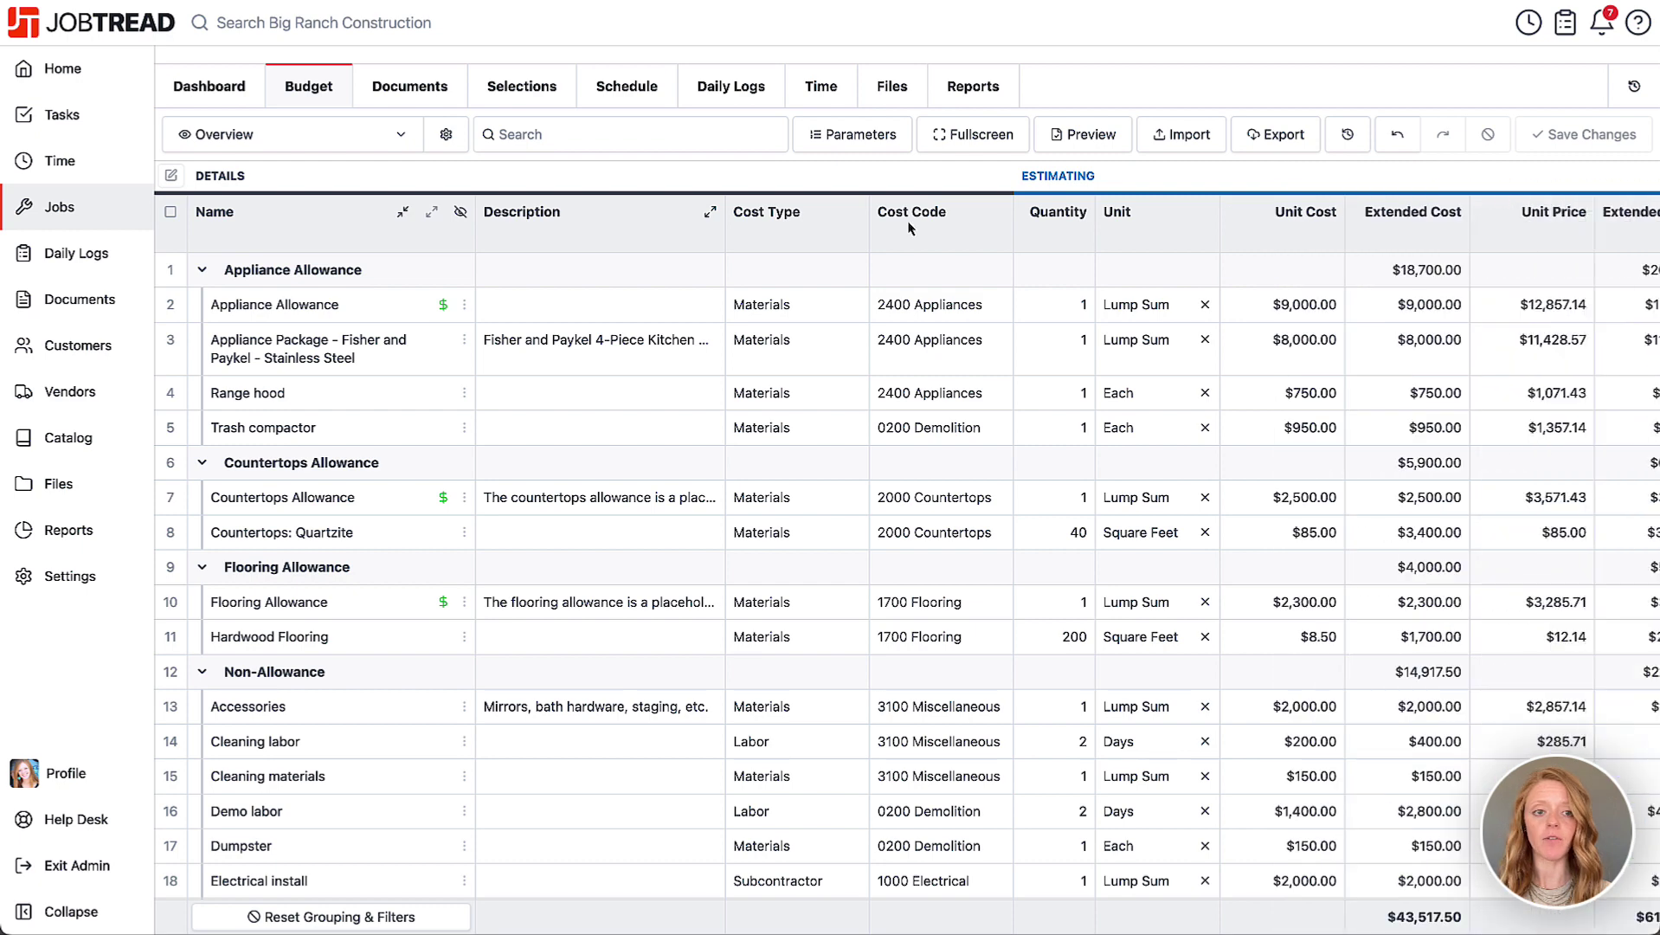
pyautogui.click(391, 142)
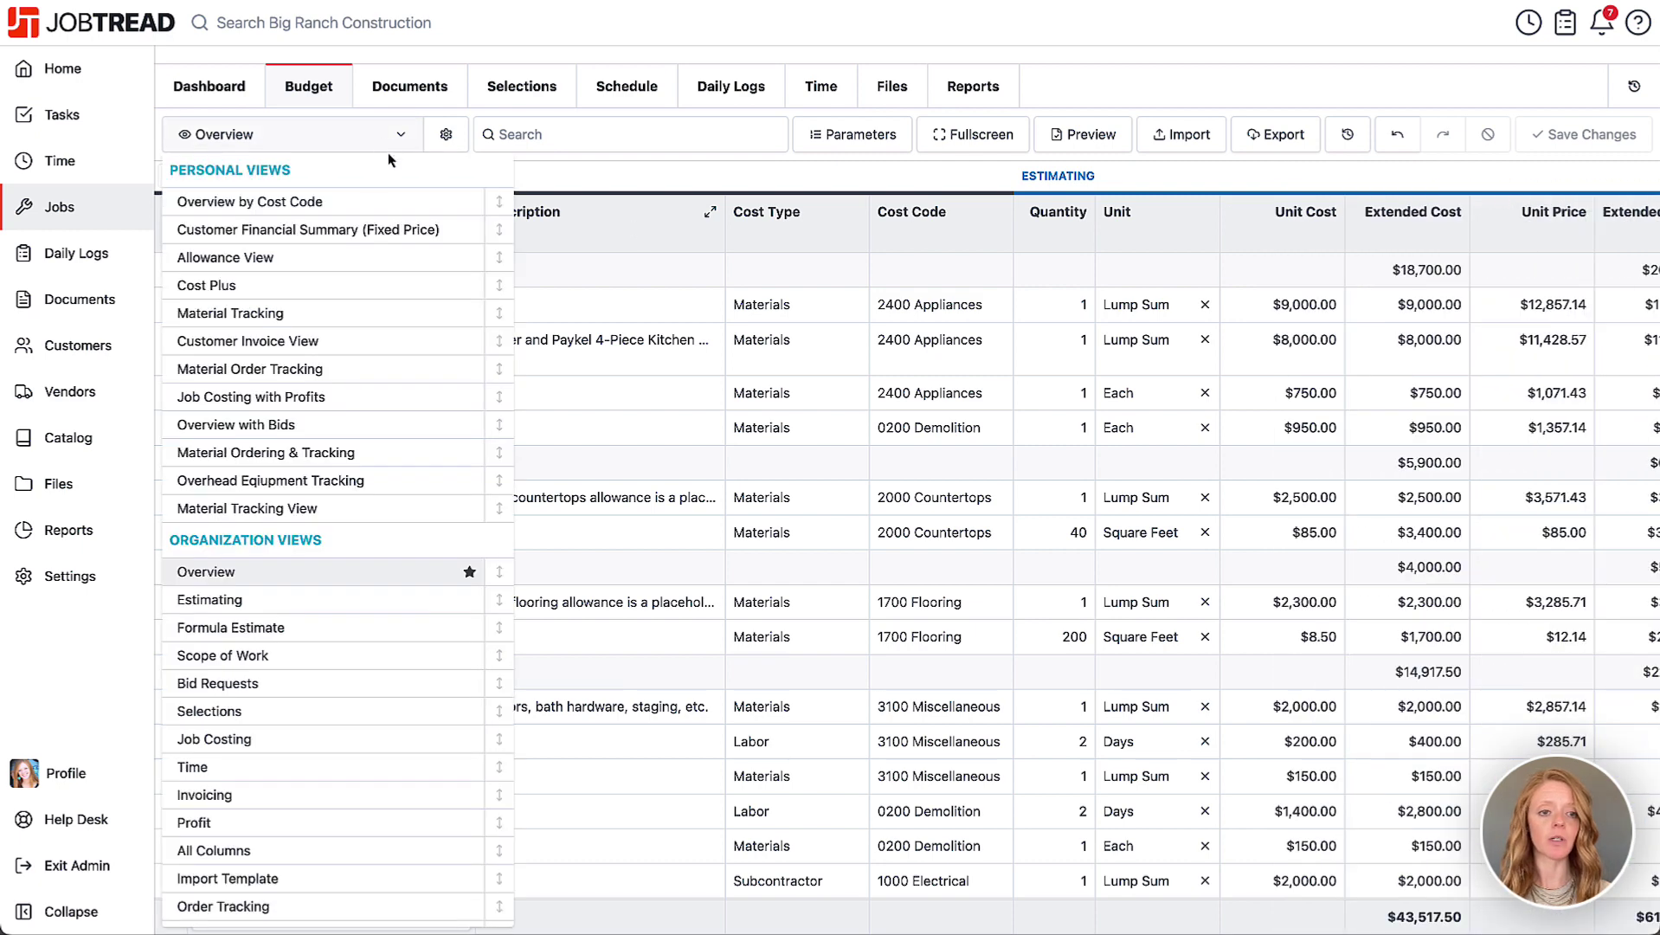
pyautogui.click(324, 257)
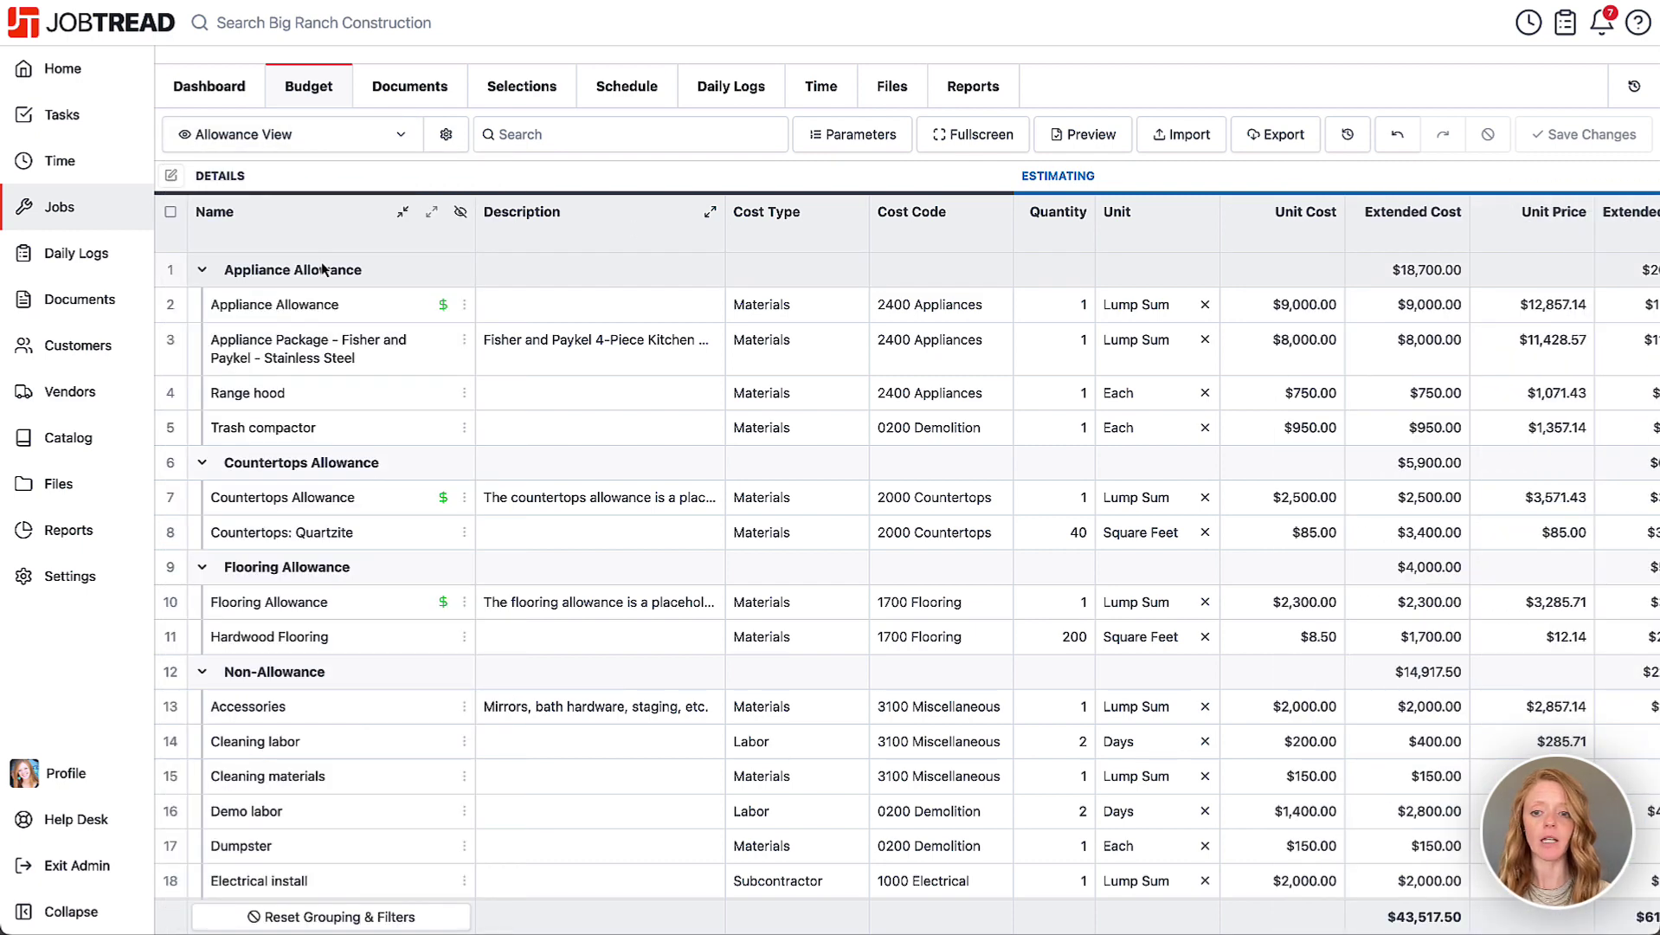
pyautogui.click(748, 511)
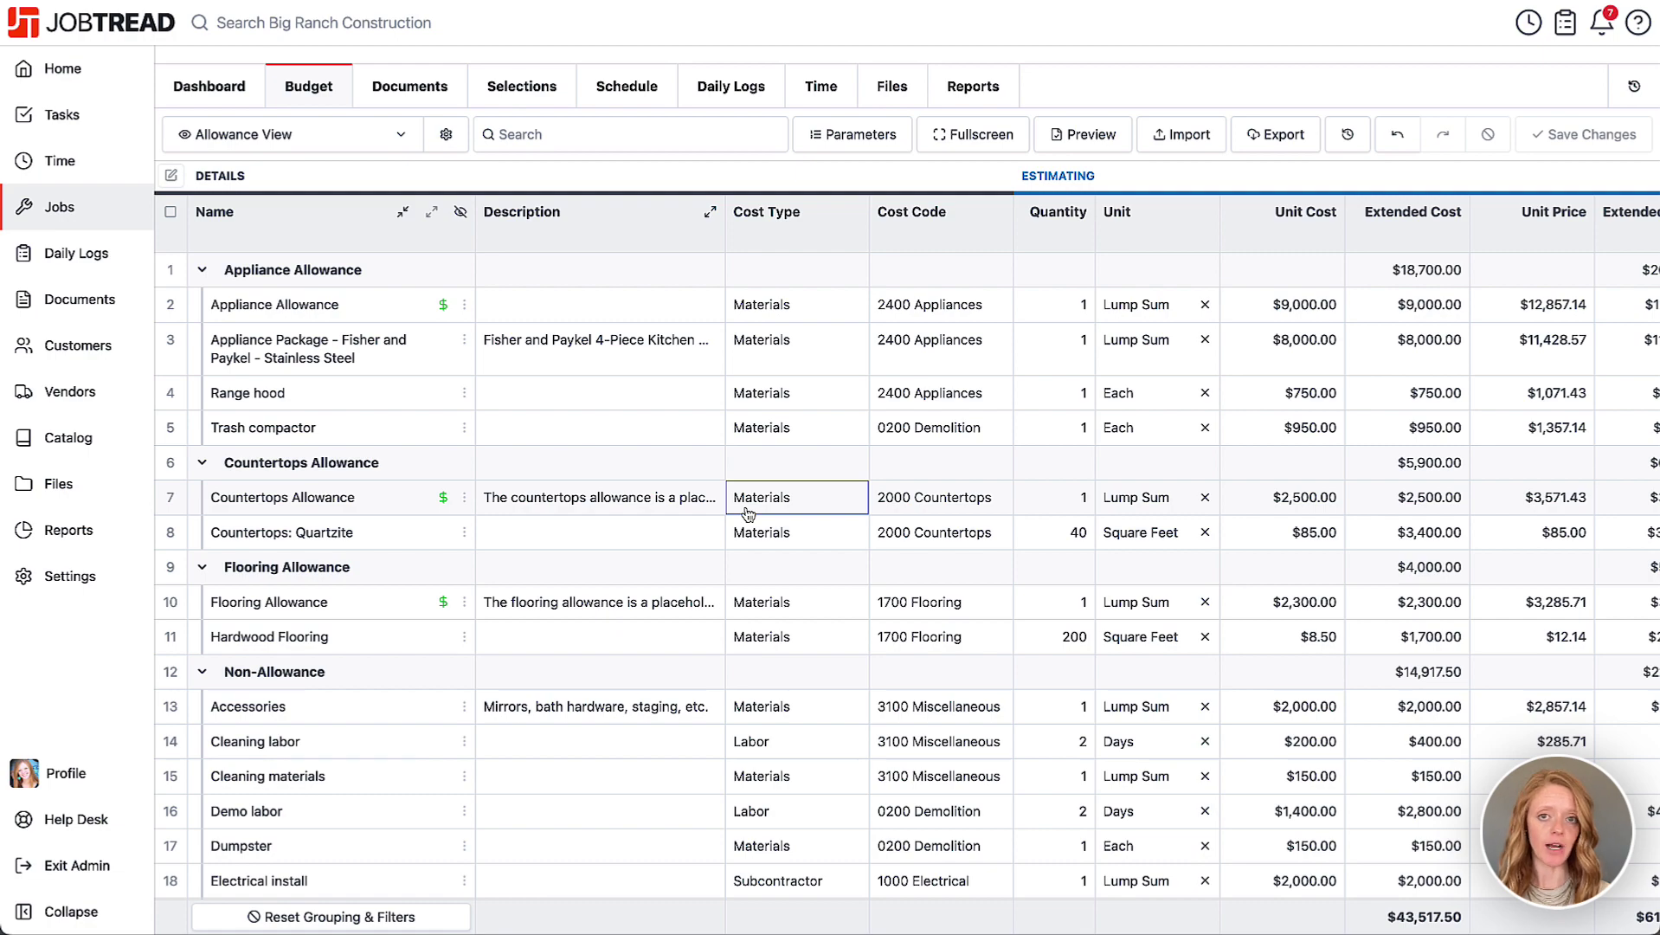
pyautogui.click(887, 495)
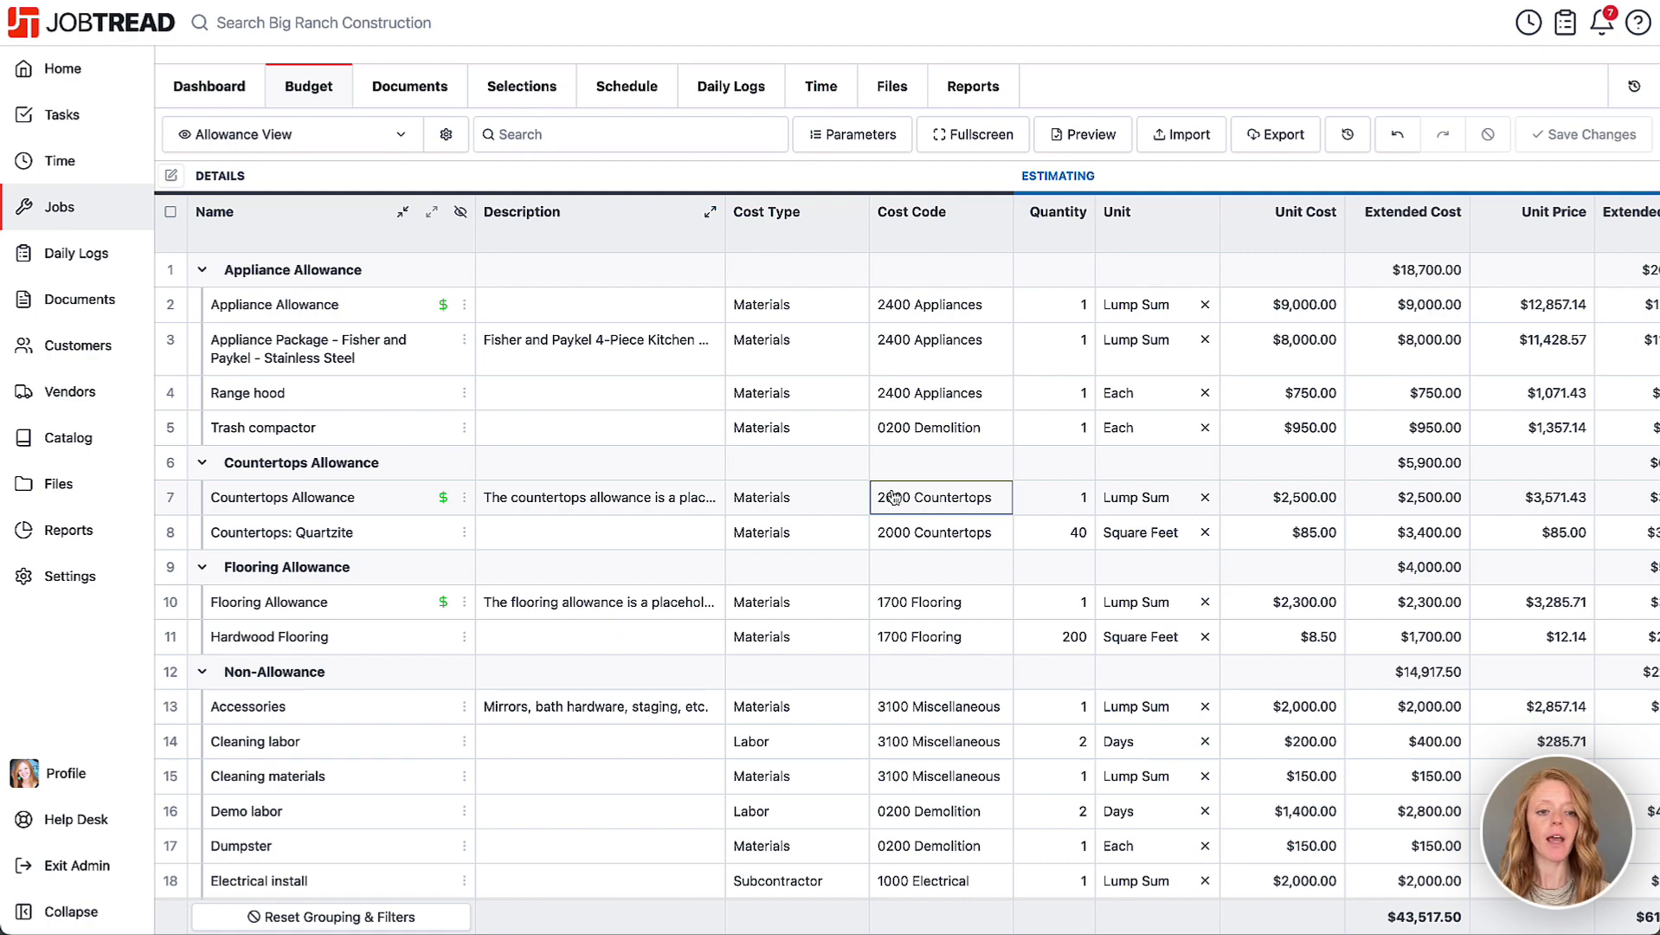
pyautogui.scroll(-2, 890, 497)
pyautogui.click(894, 496)
pyautogui.scroll(2, 894, 496)
pyautogui.hscroll(5, 900, 496)
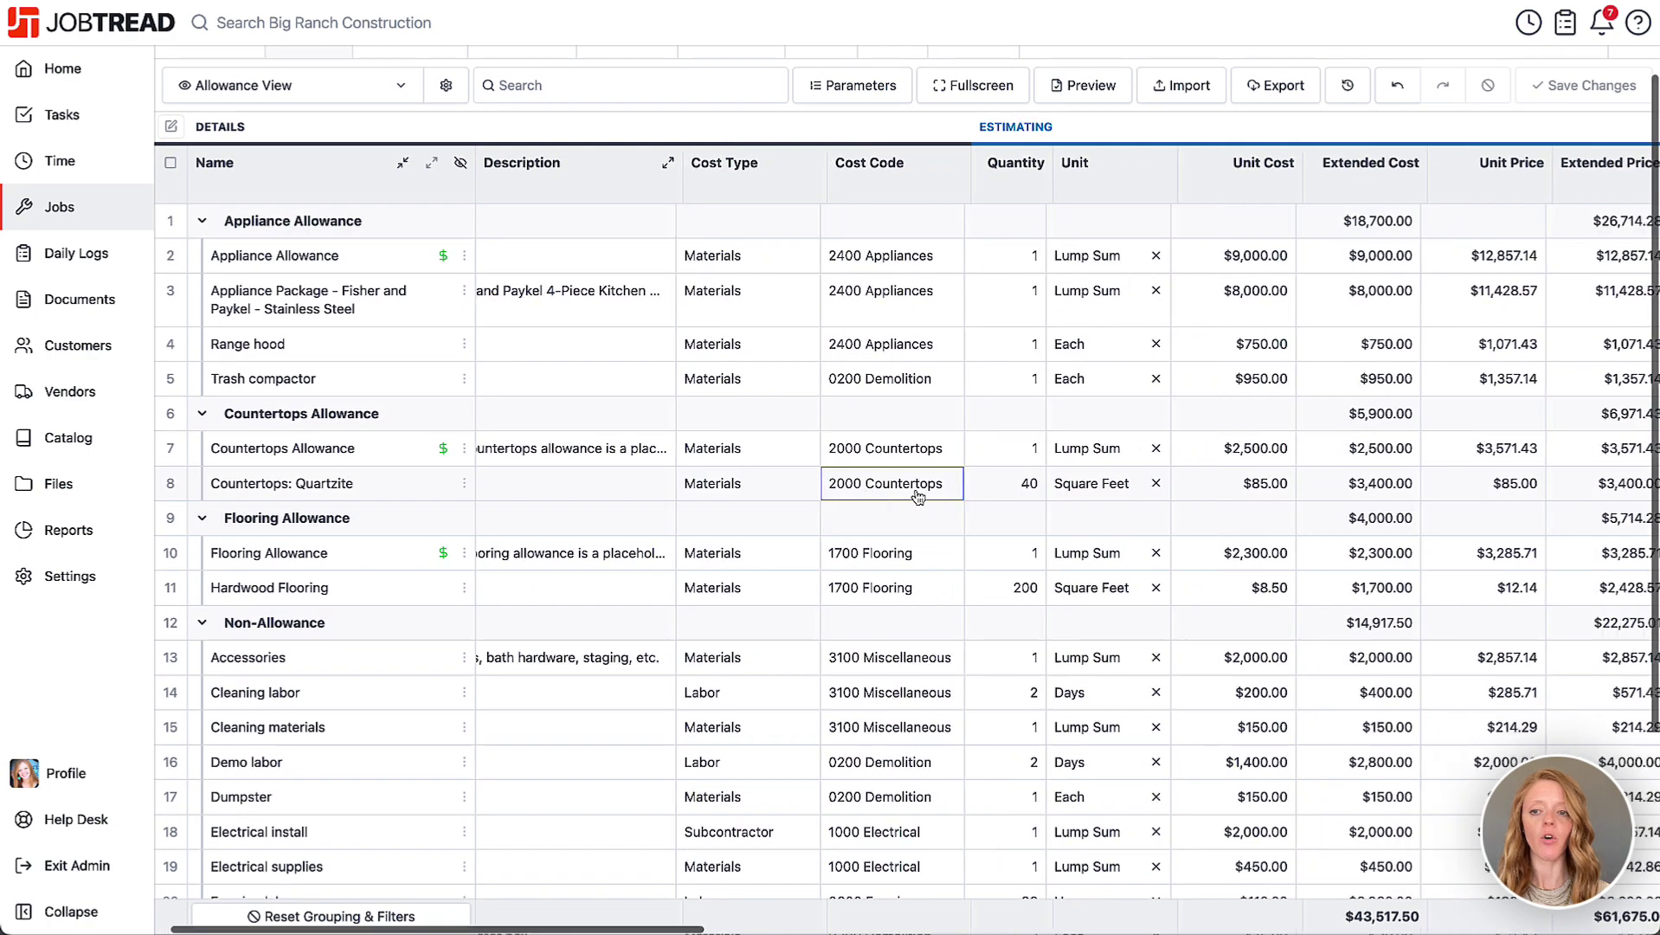
pyautogui.hscroll(5, 917, 496)
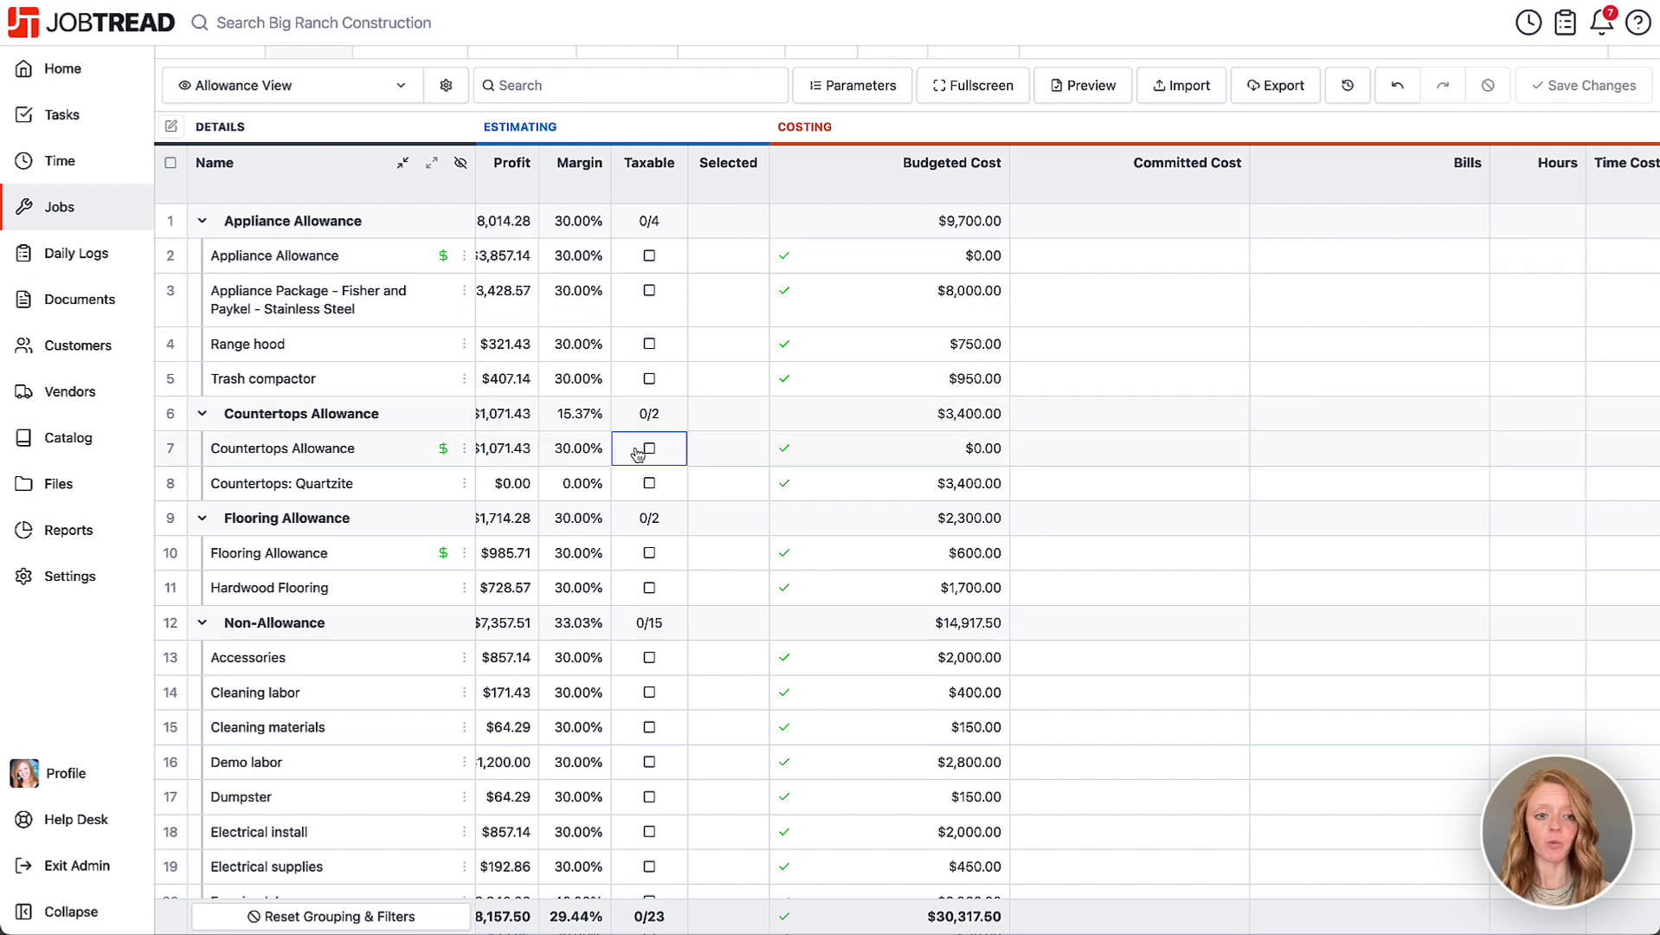
pyautogui.hscroll(-4, 508, 453)
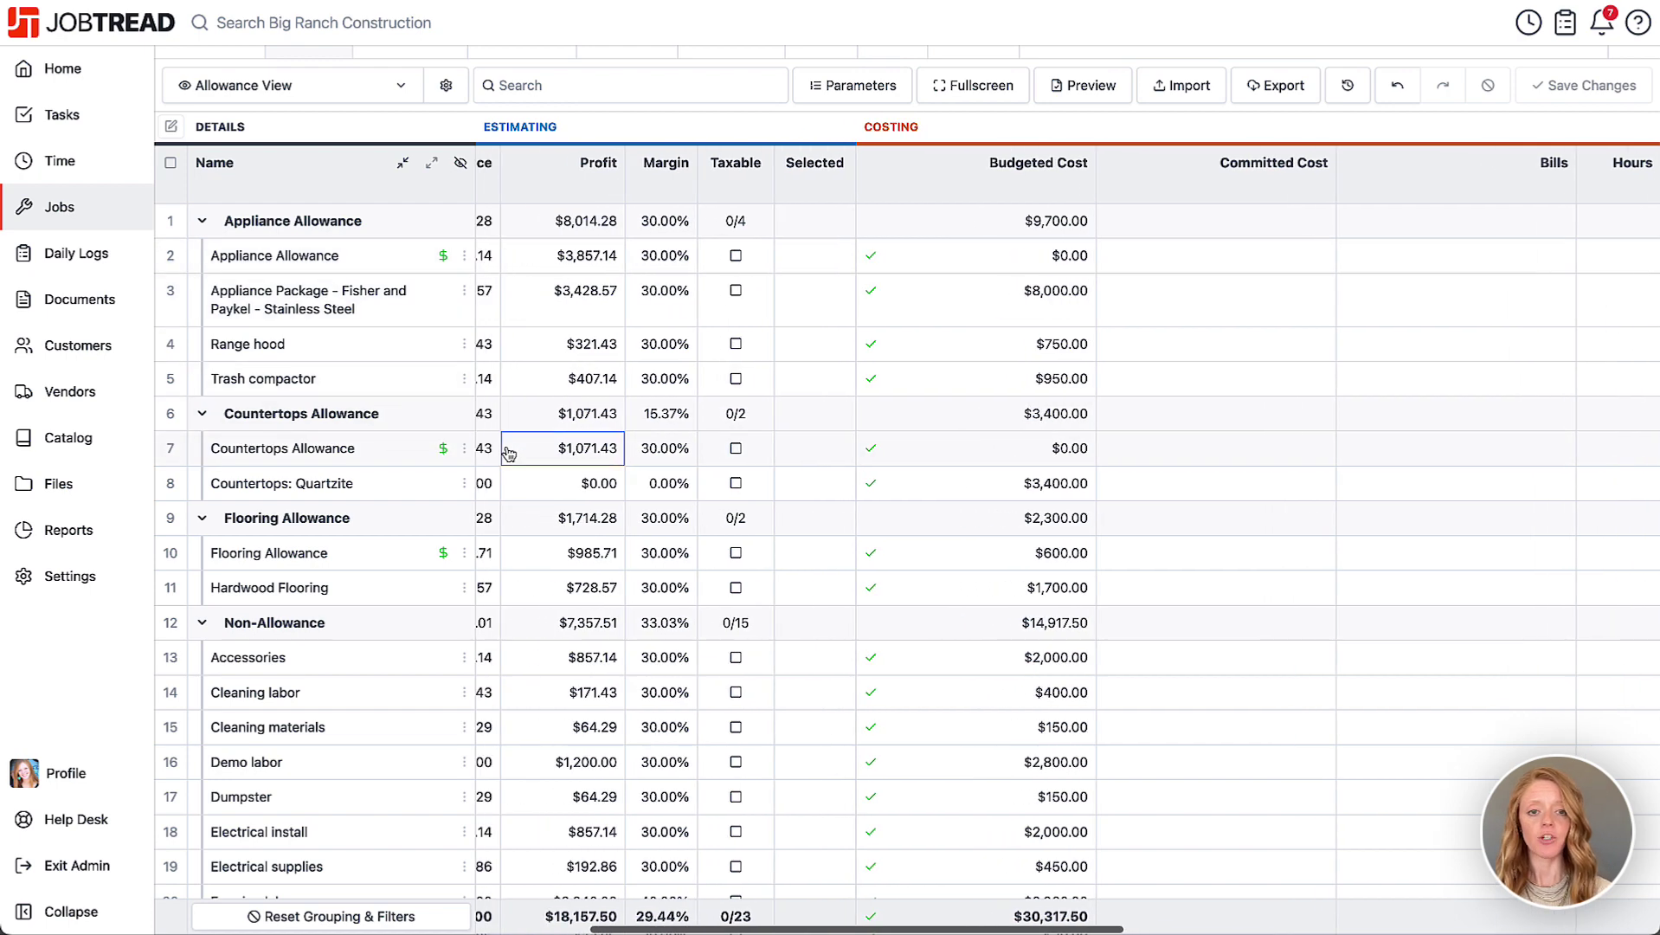
pyautogui.hscroll(-2, 510, 453)
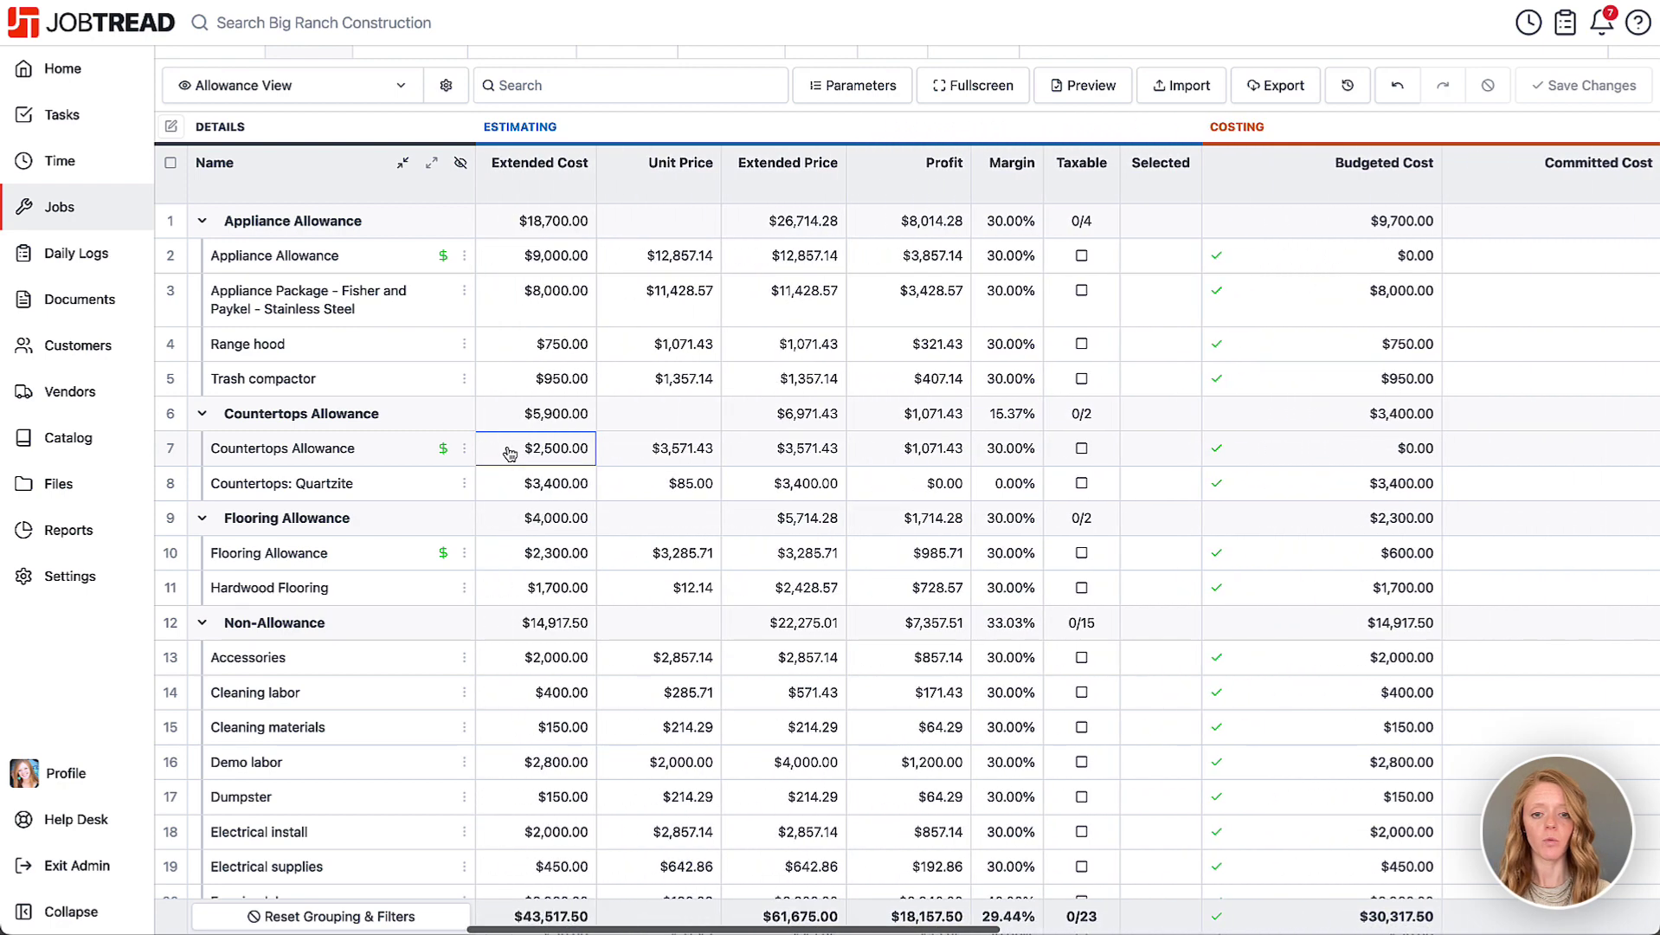
pyautogui.click(1376, 489)
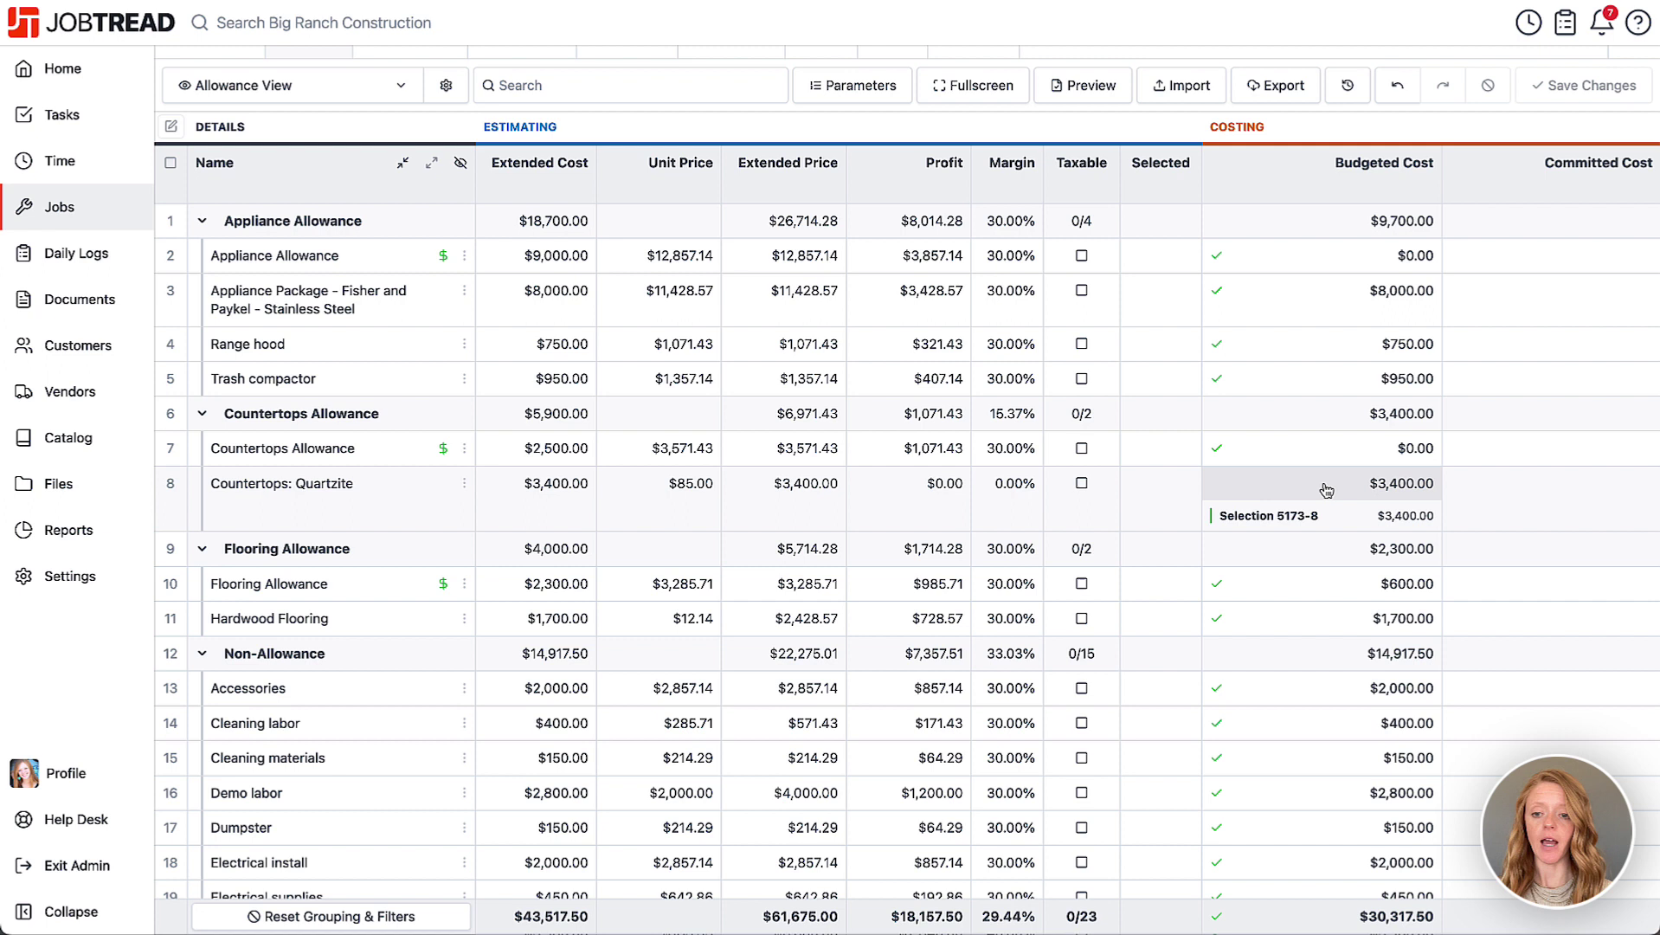
pyautogui.click(1358, 512)
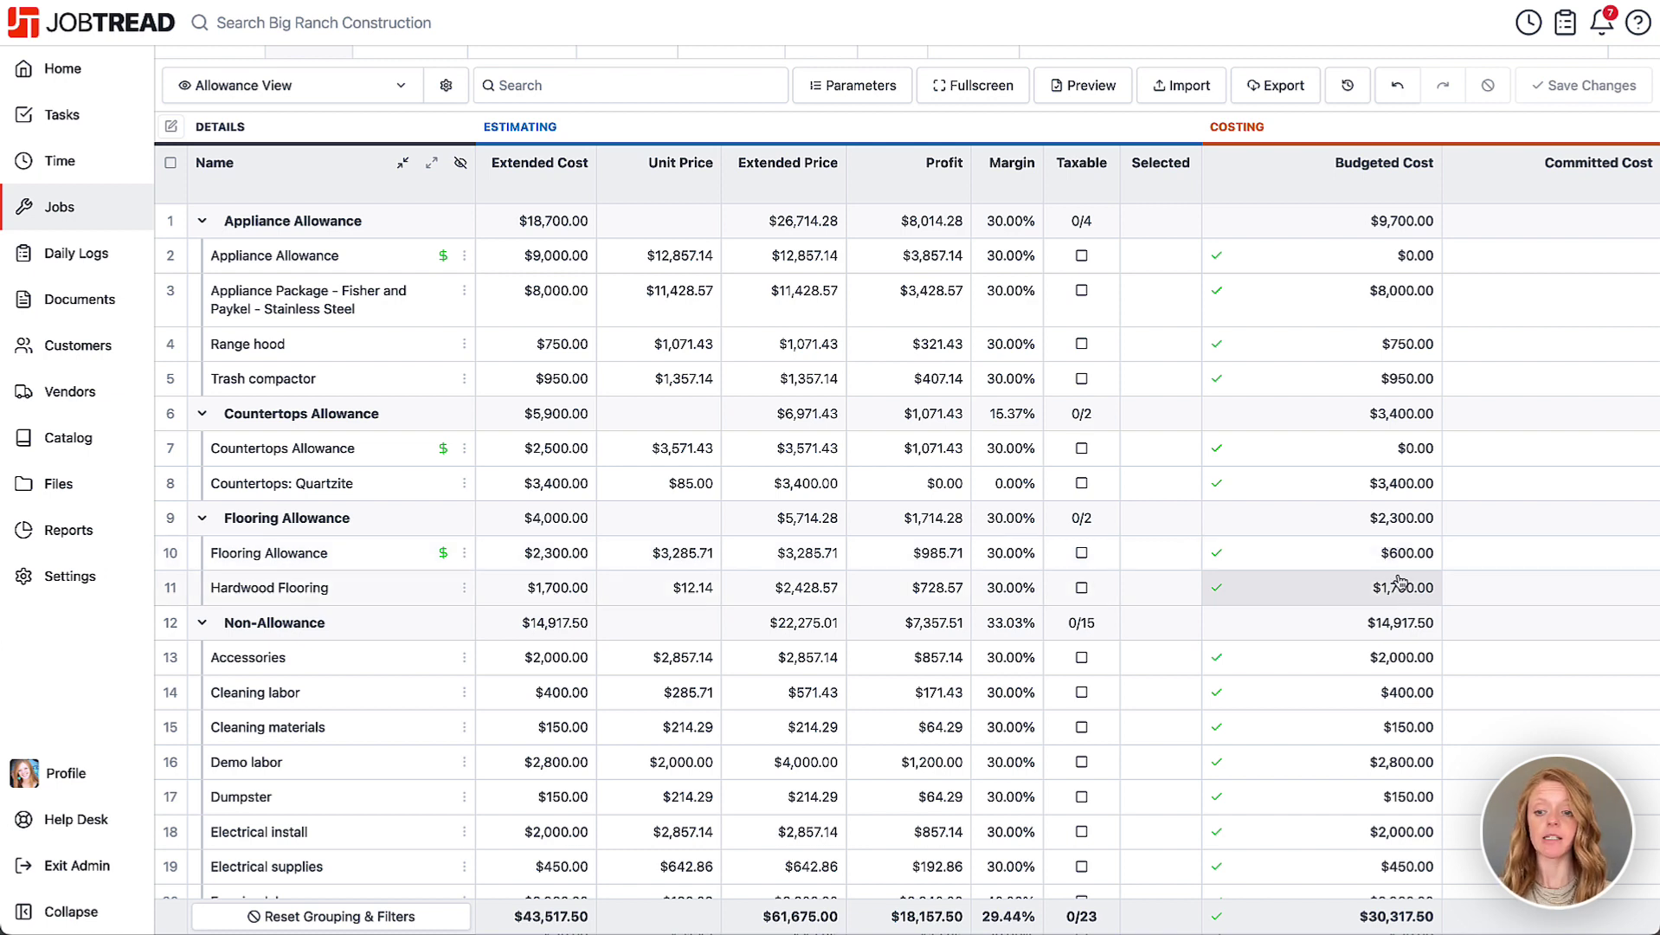
pyautogui.hscroll(5, 1391, 597)
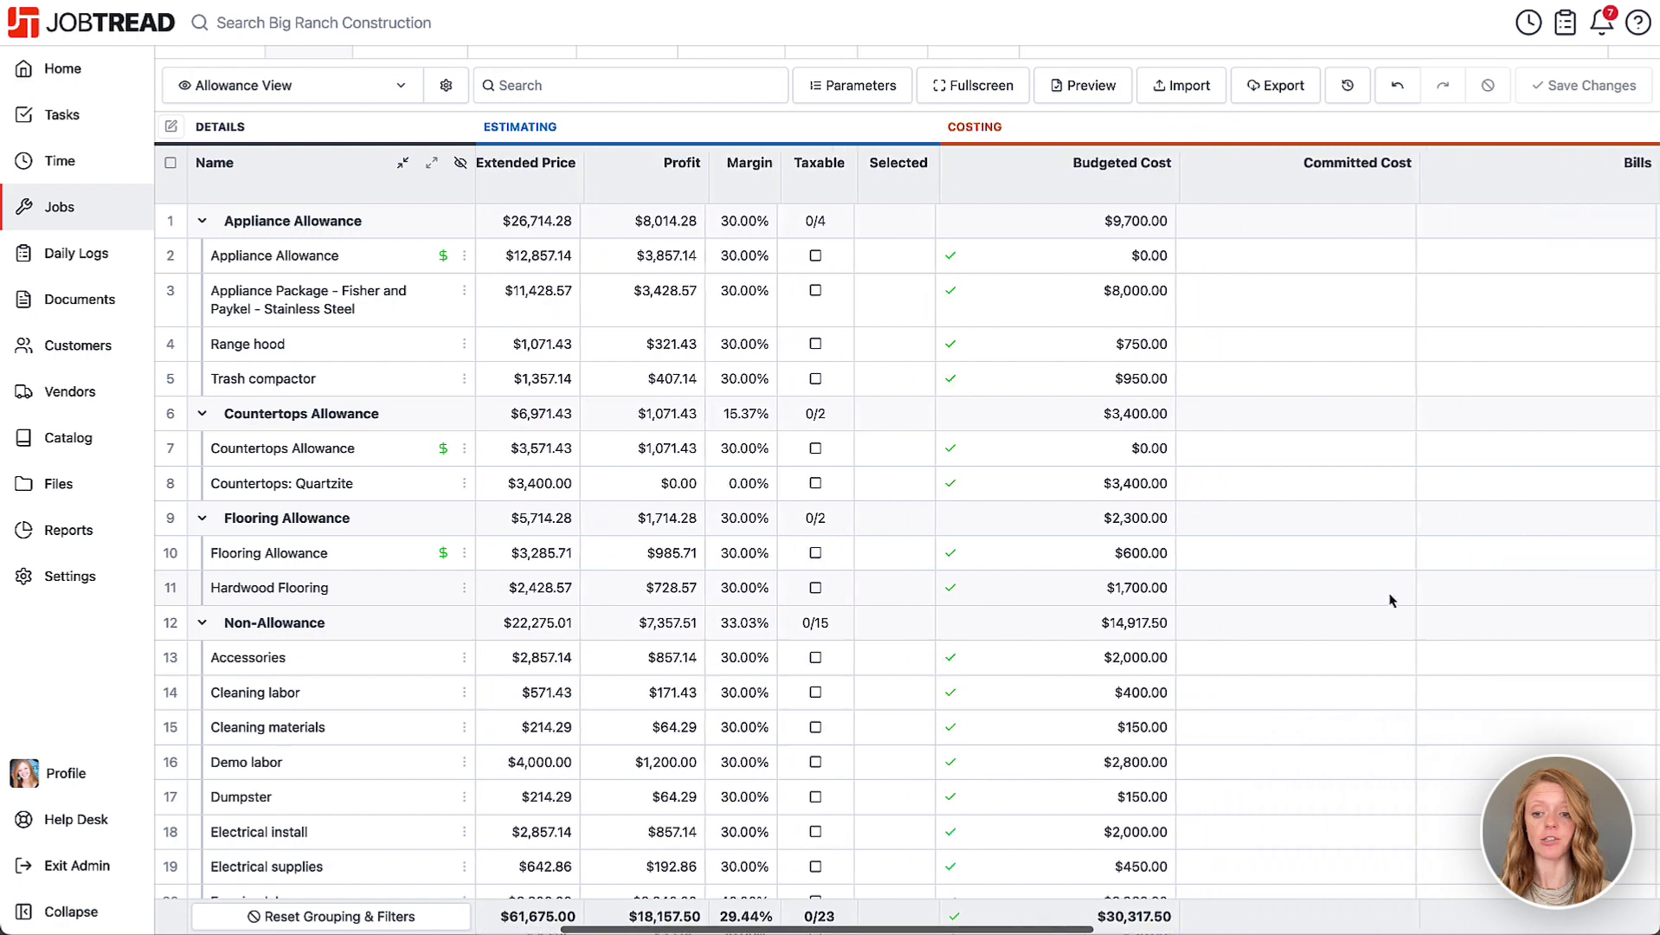
pyautogui.hscroll(5, 1391, 599)
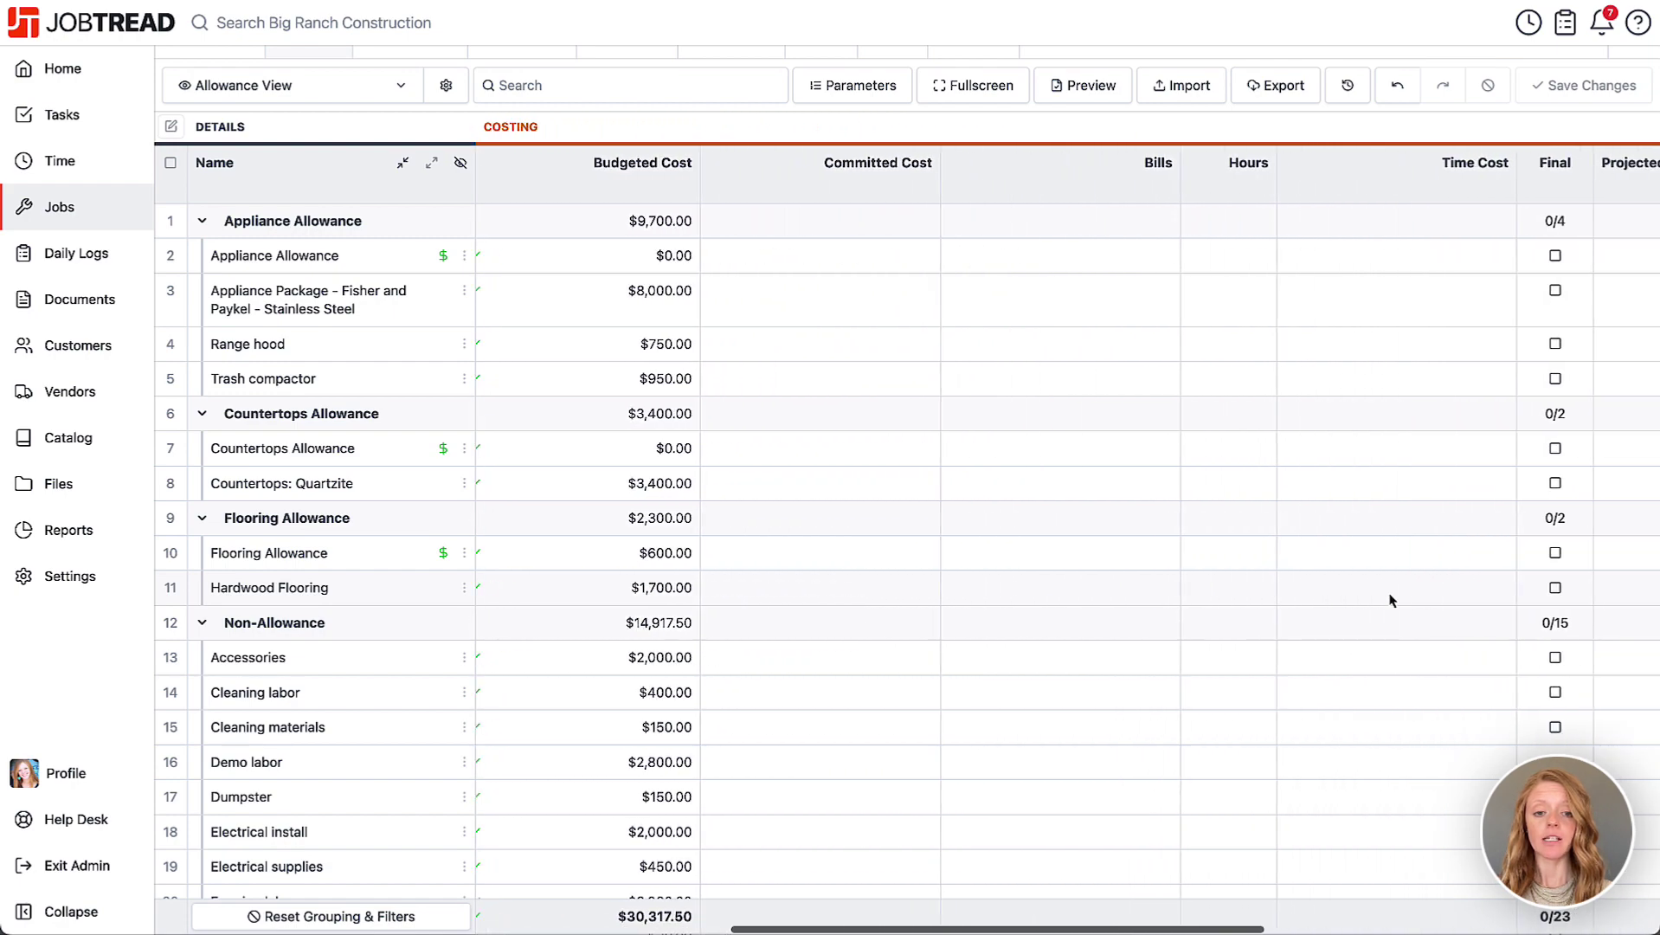